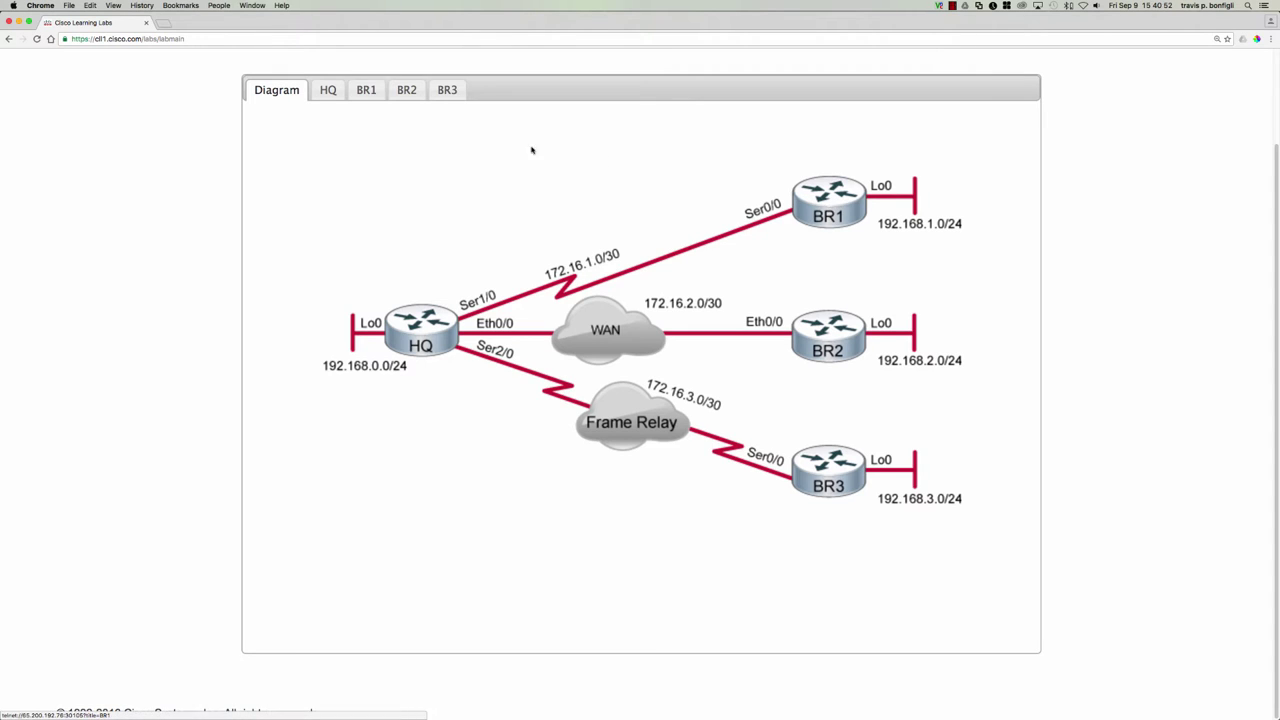
- Open the BR1 console and enter privileged mode, followed by global configuration mode
click(364, 91)
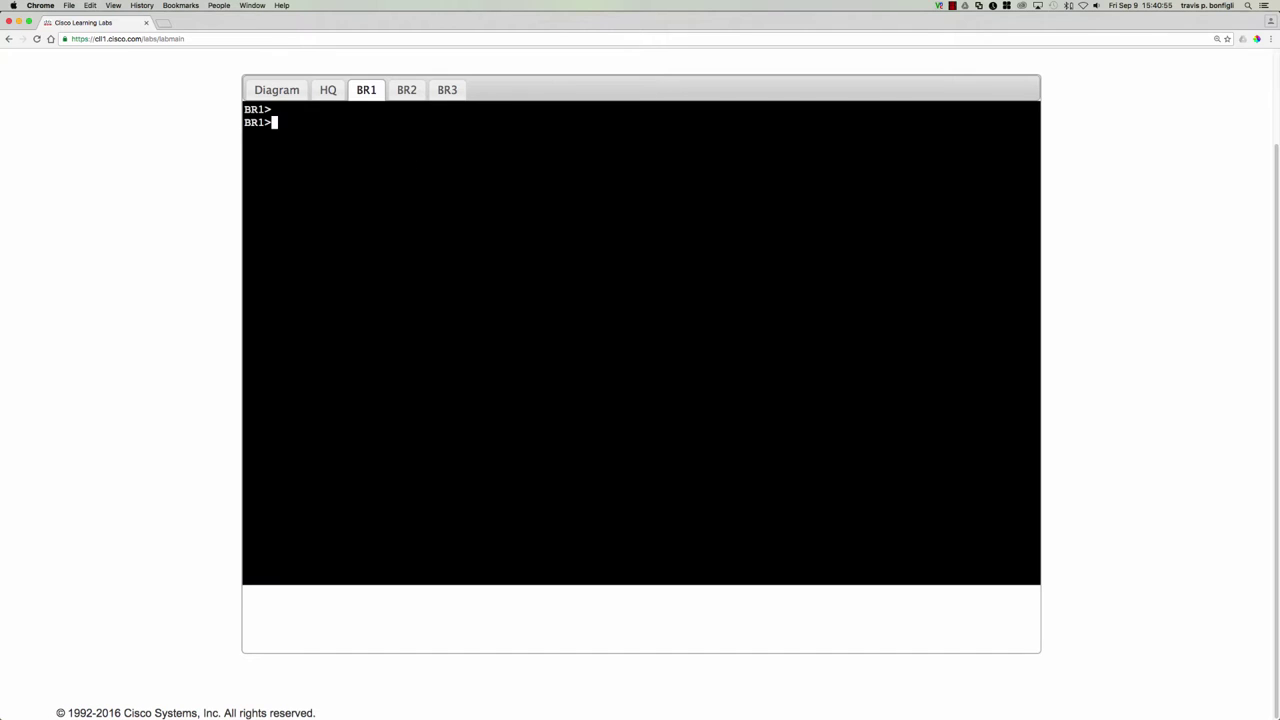
key(Return)
key(Return)
key(Return)
text(en)
key(Return)
text(conf t)
key(Return)
- Display BR1's brief IP interface summary and list the arguments accepted by the router eigrp command
text(do sh ip int bri)
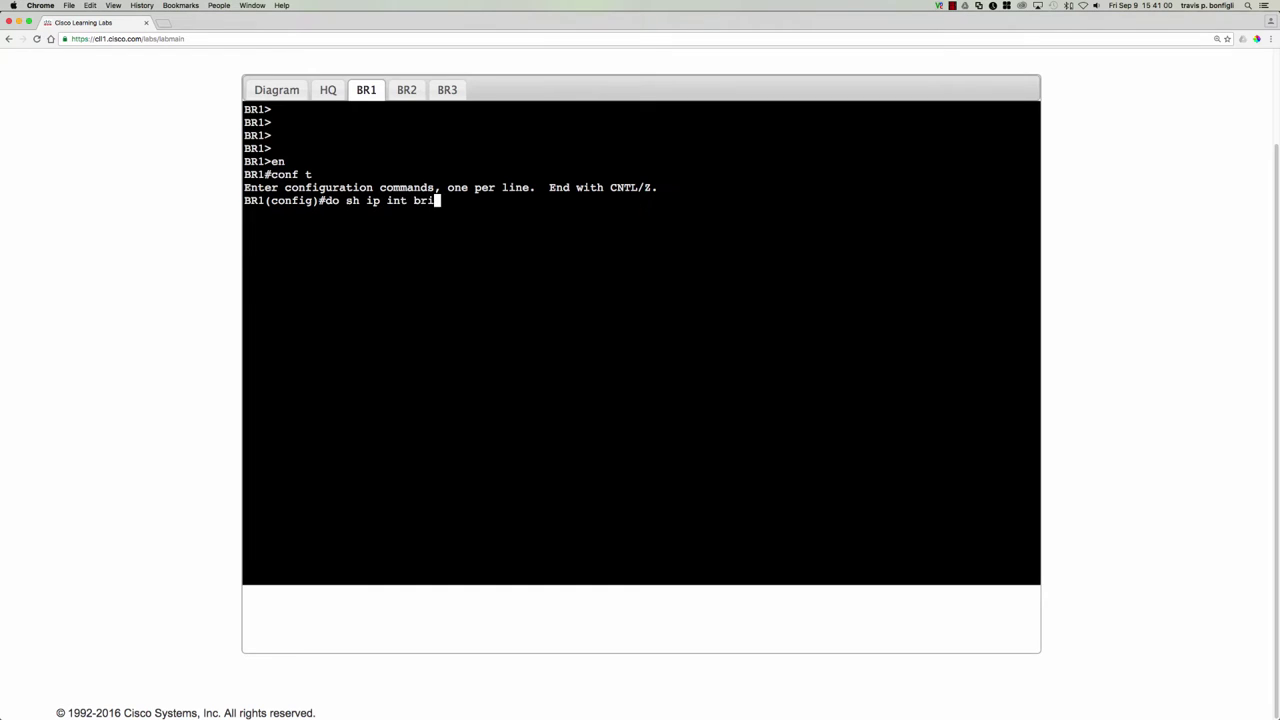
key(Return)
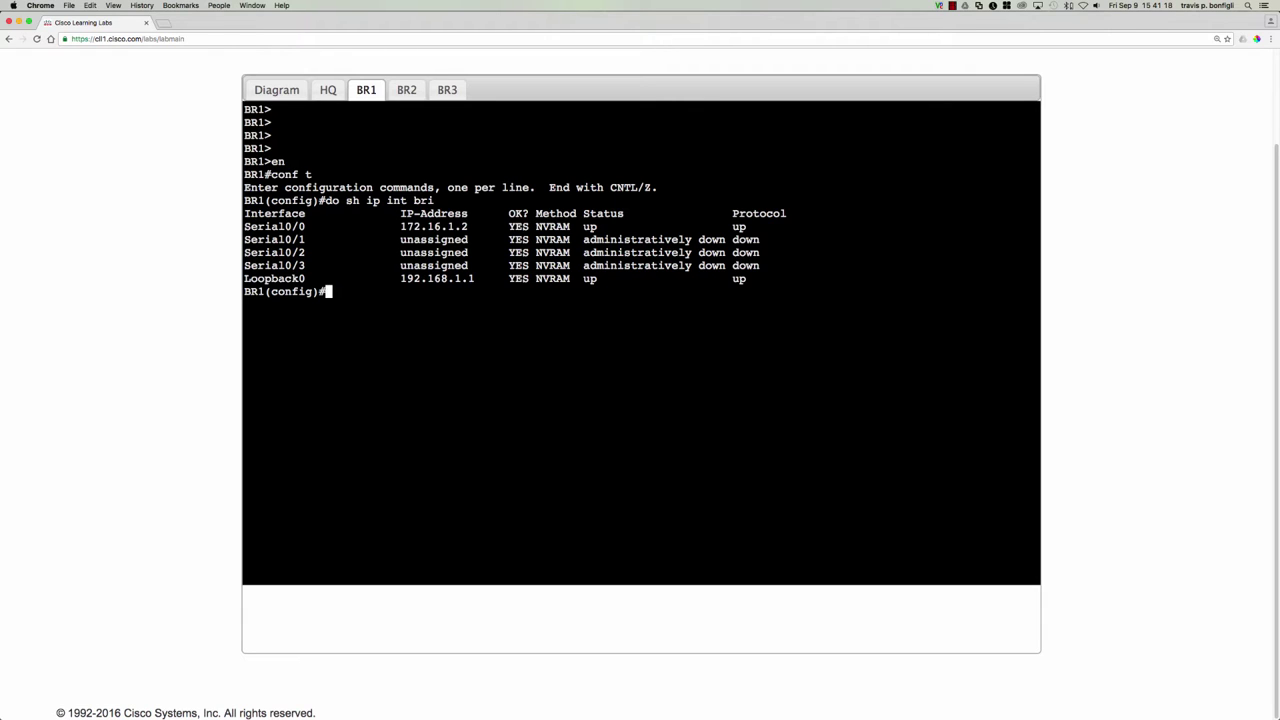
text(router eigrp ?)
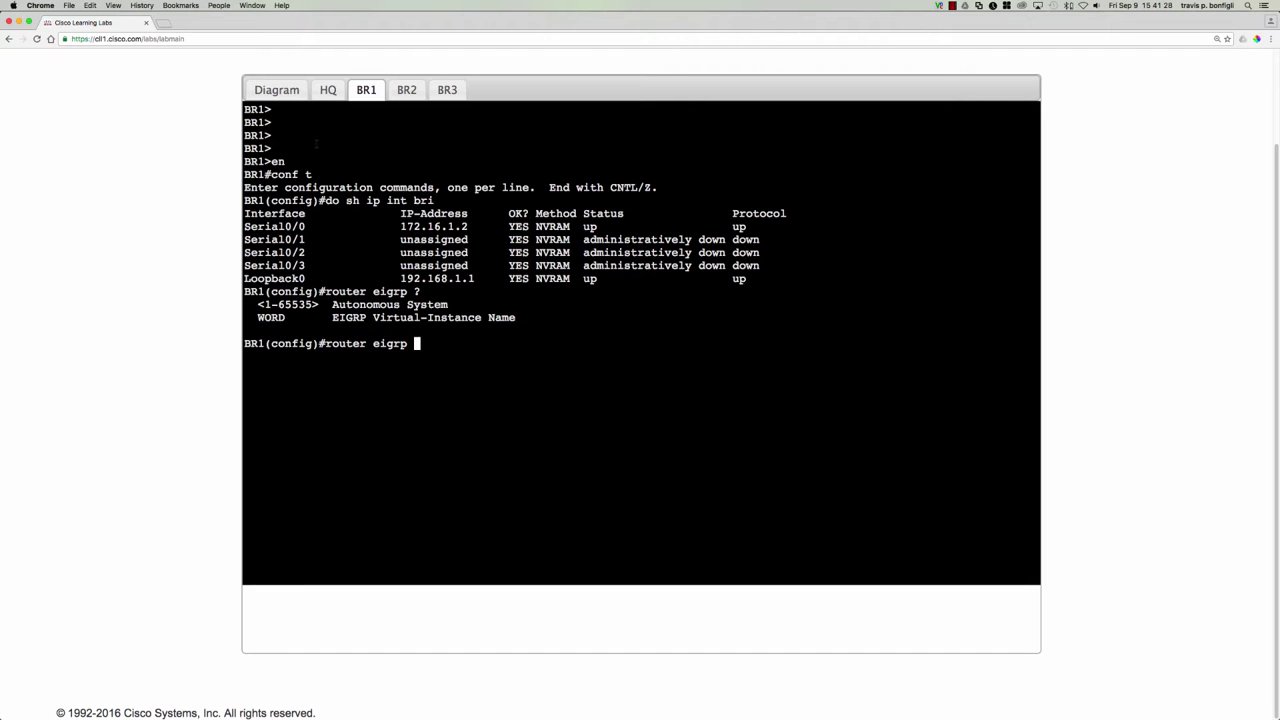
- Switch to Ink2Go and, with the Pen, mark the Serial0/0 and Loopback0 addresses with arrows and bracket the two router eigrp options
mouse_move(3, 140)
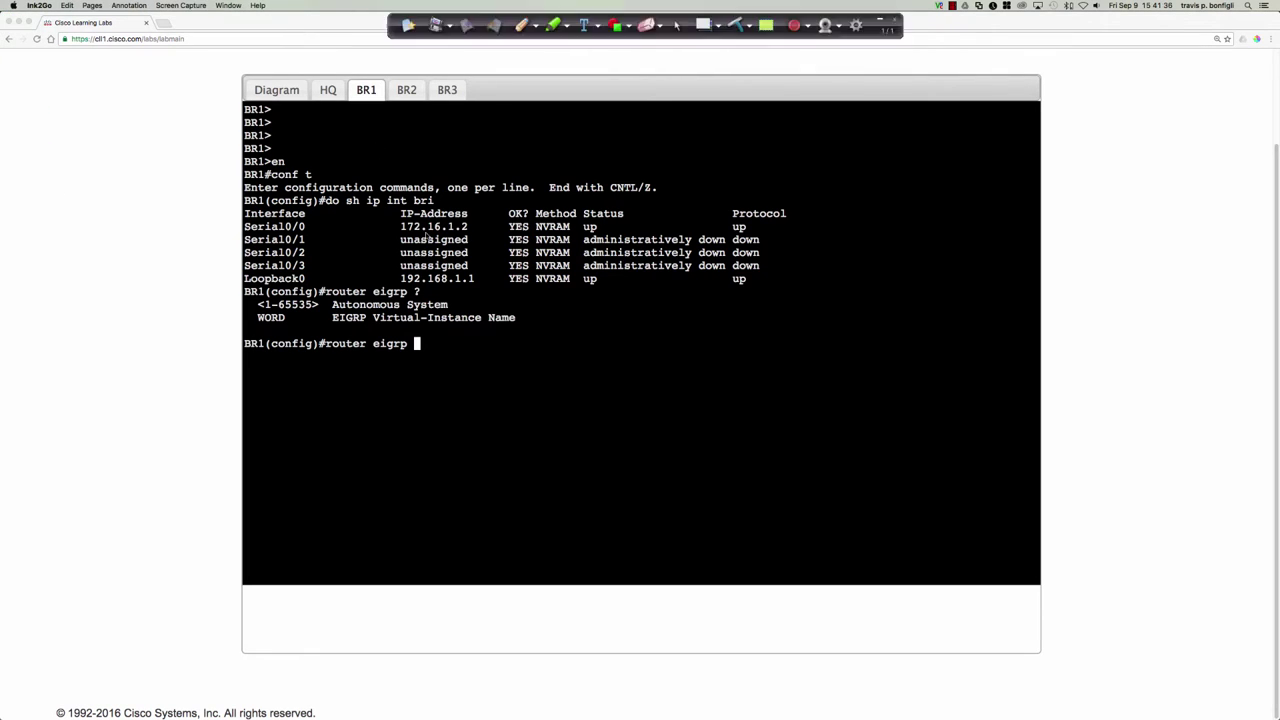
click(521, 26)
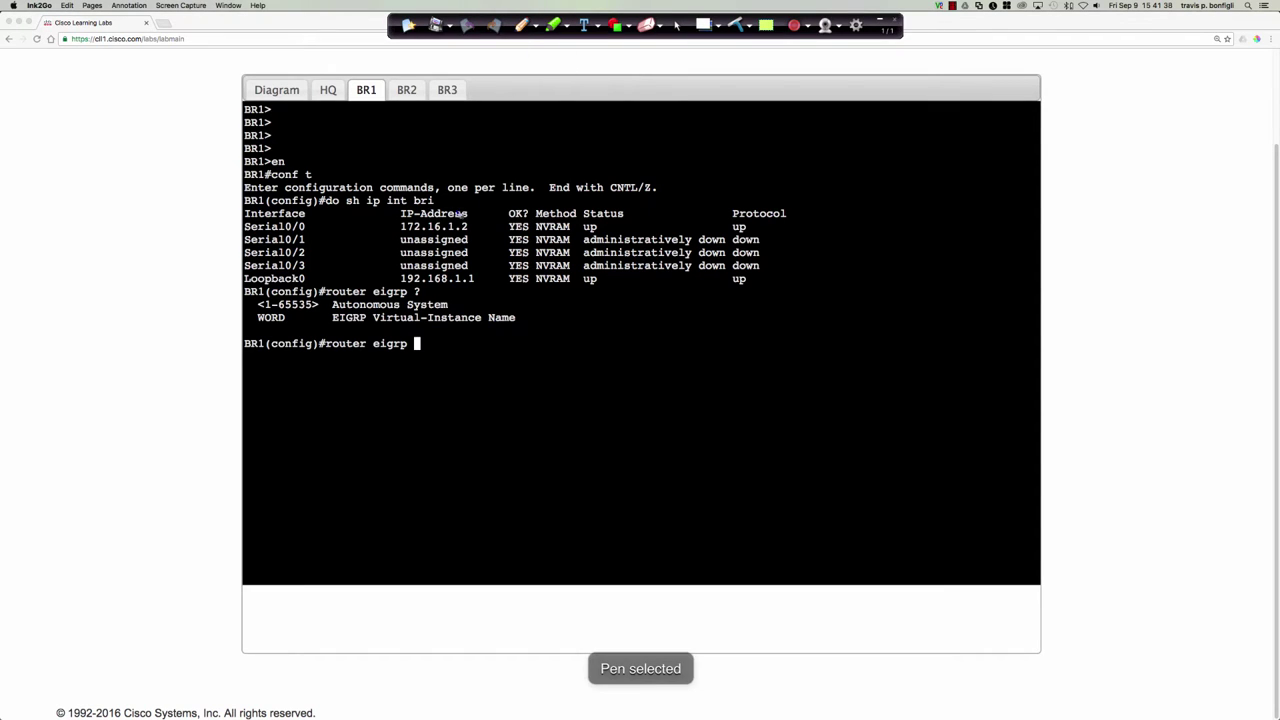
drag(480, 218, 478, 278)
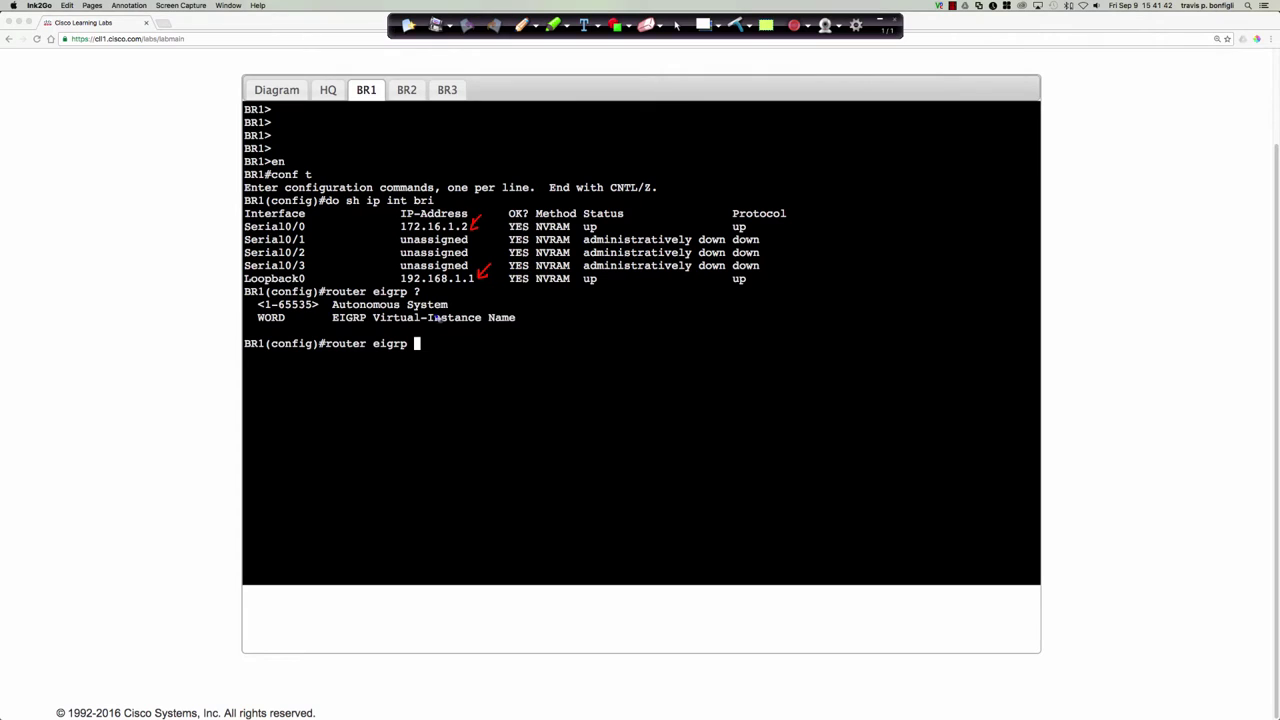
mouse_move(259, 302)
mouse_down()
mouse_move(247, 304)
mouse_move(257, 322)
mouse_up()
click(467, 294)
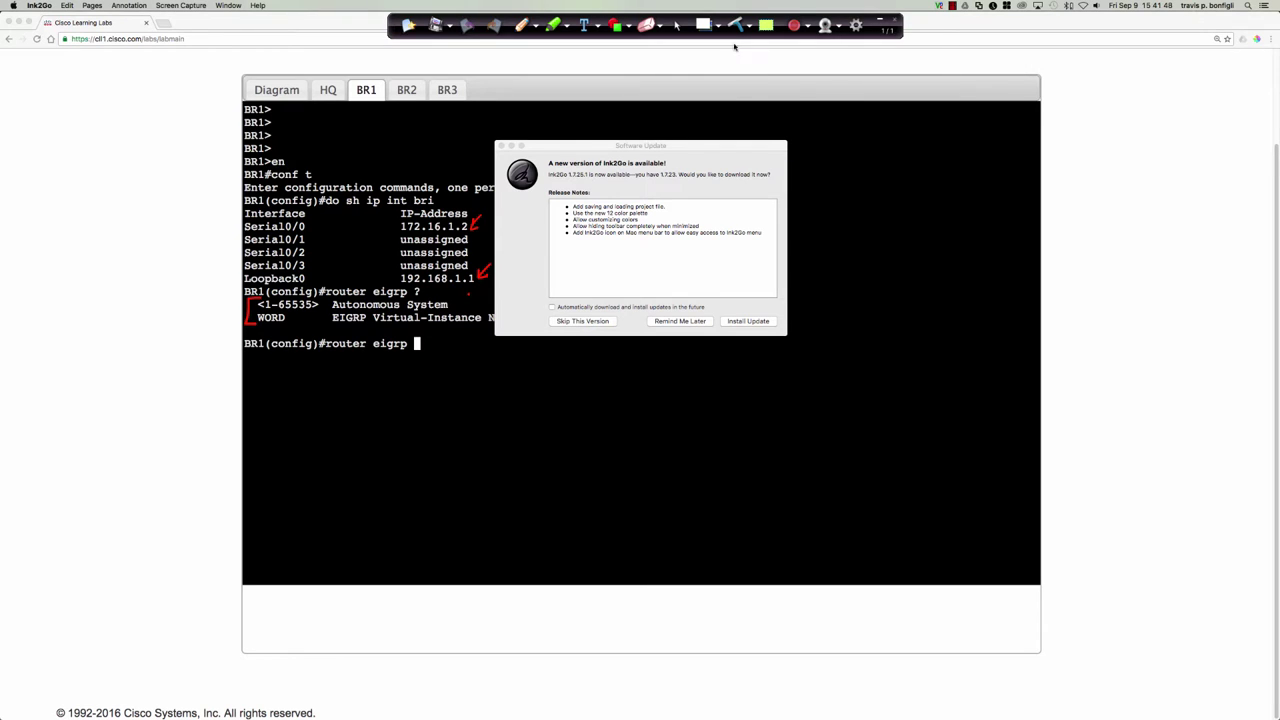
- Return to the cursor and skip the offered Ink2Go version in the software update dialog
click(678, 27)
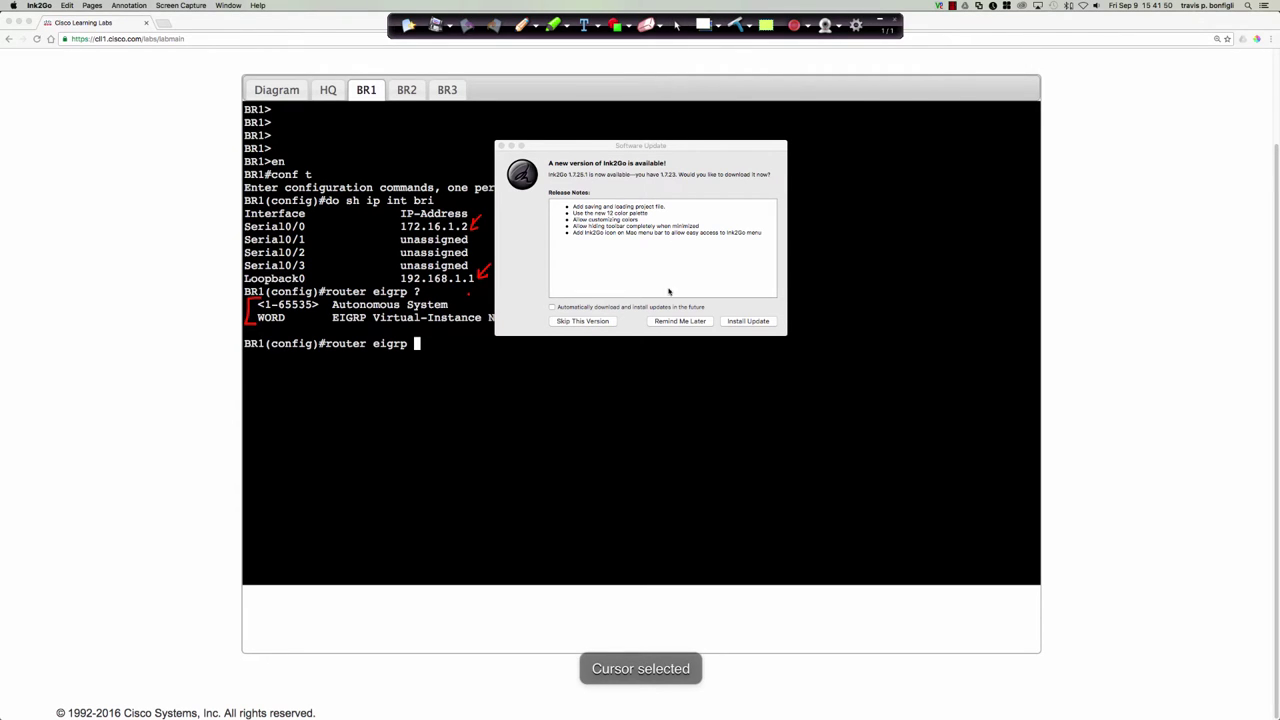
click(604, 321)
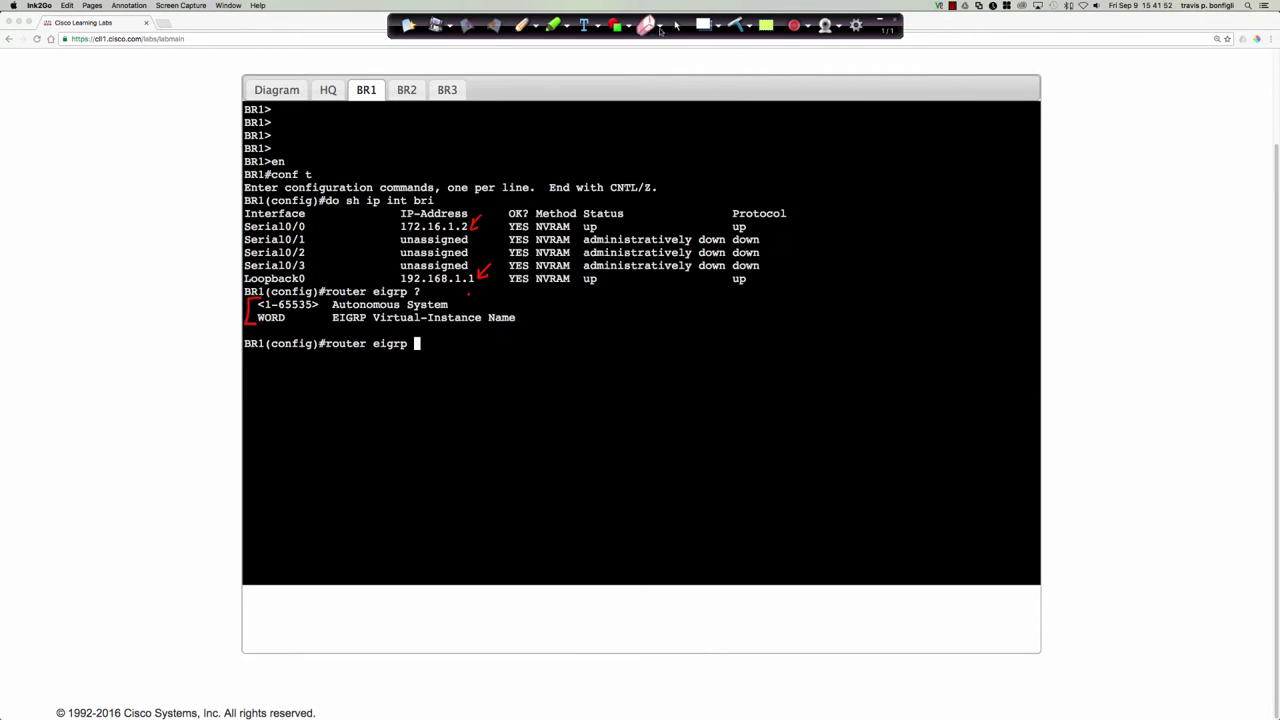
- With the Pen, label the EIGRP Virtual-Instance Name option "64-bit/Named" and the Autonomous System option "32-bit" and "Classic/AS"
click(522, 26)
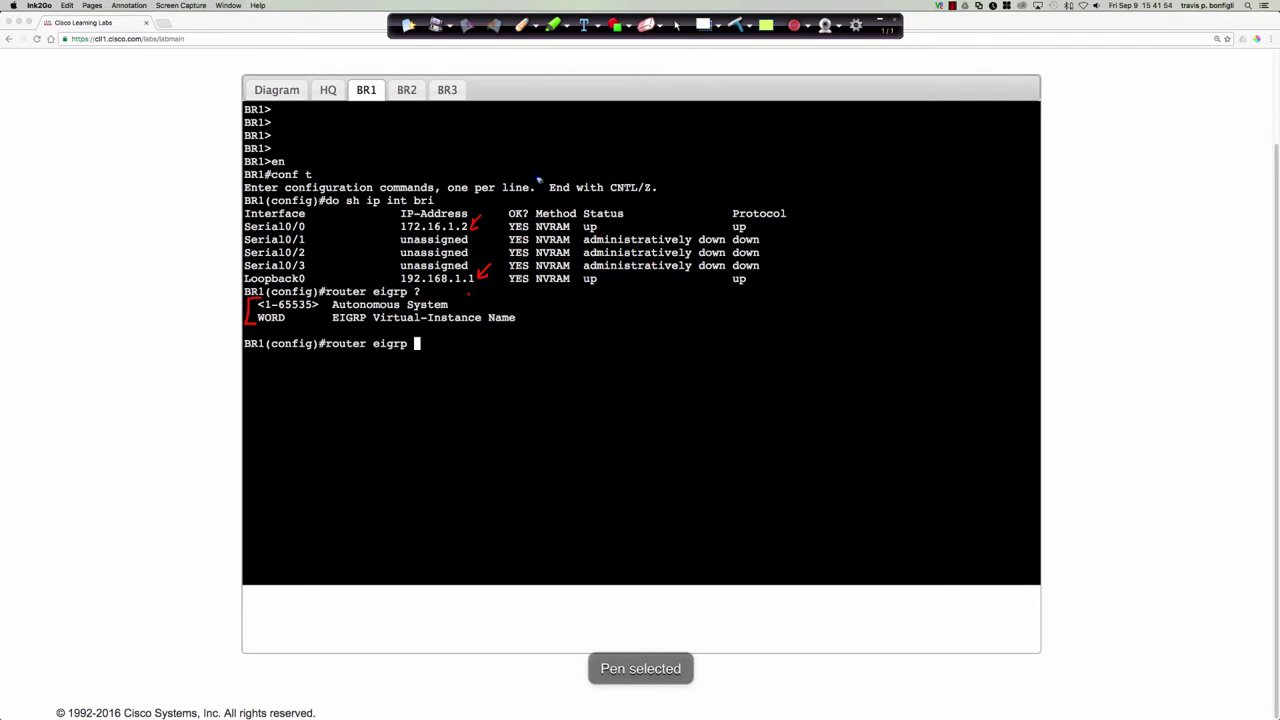
mouse_move(463, 295)
mouse_down()
mouse_move(527, 300)
mouse_move(525, 336)
mouse_move(453, 305)
mouse_move(462, 310)
mouse_up()
drag(334, 325, 692, 324)
drag(548, 337, 692, 332)
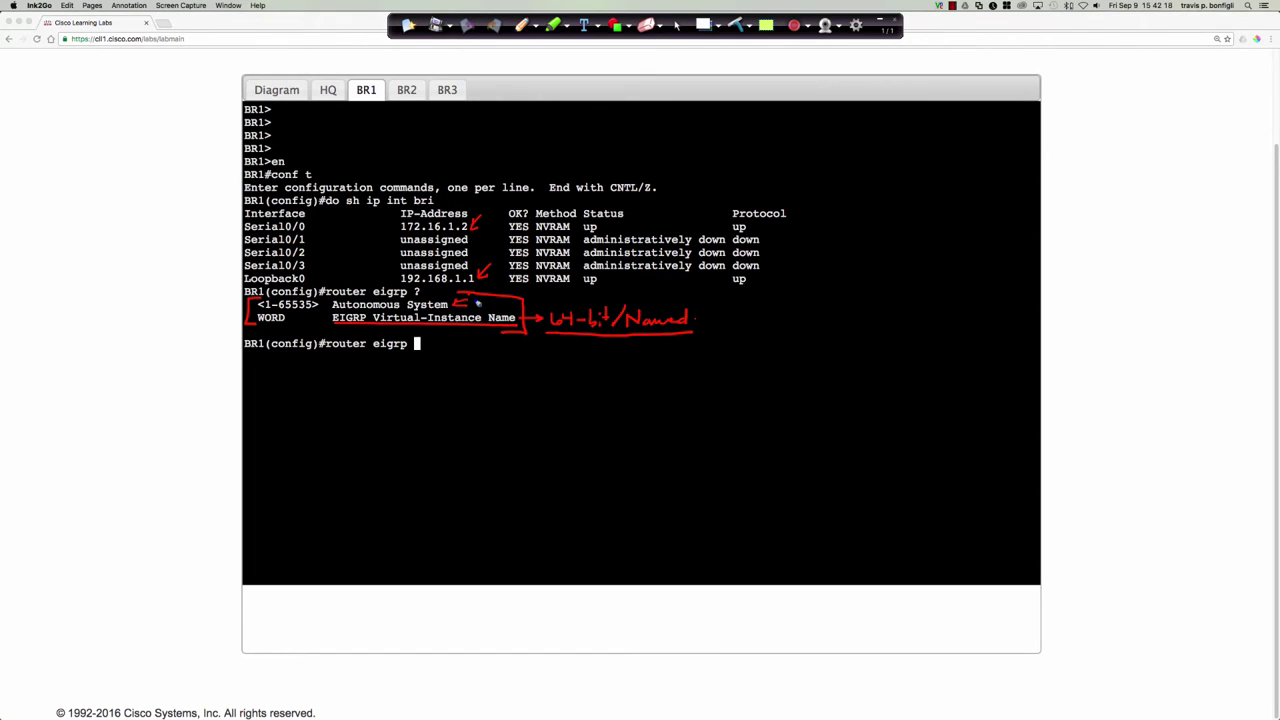
drag(456, 305, 553, 297)
mouse_move(538, 283)
mouse_down()
mouse_move(496, 292)
mouse_move(575, 298)
mouse_move(508, 281)
mouse_move(688, 288)
mouse_move(690, 321)
mouse_move(706, 326)
mouse_up()
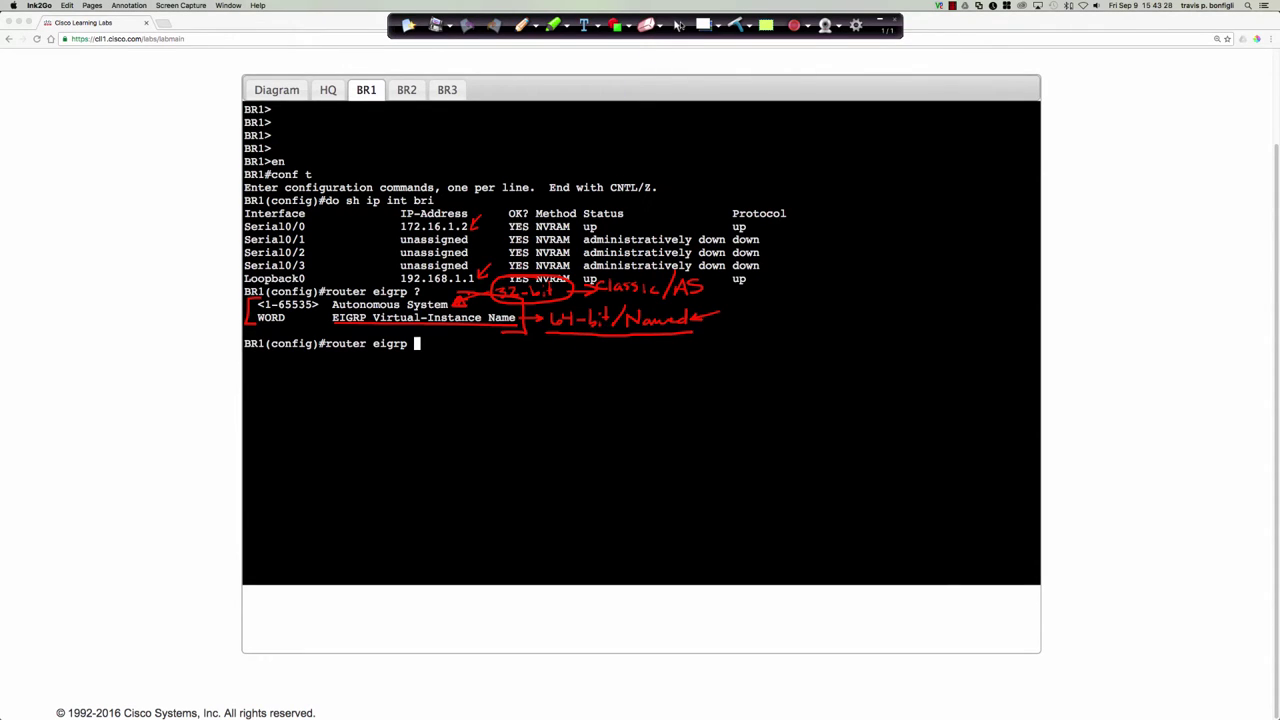
- Clear the ink annotations and start the EIGRP process on BR1 with autonomous system 1
click(679, 25)
key(Delete)
click(745, 298)
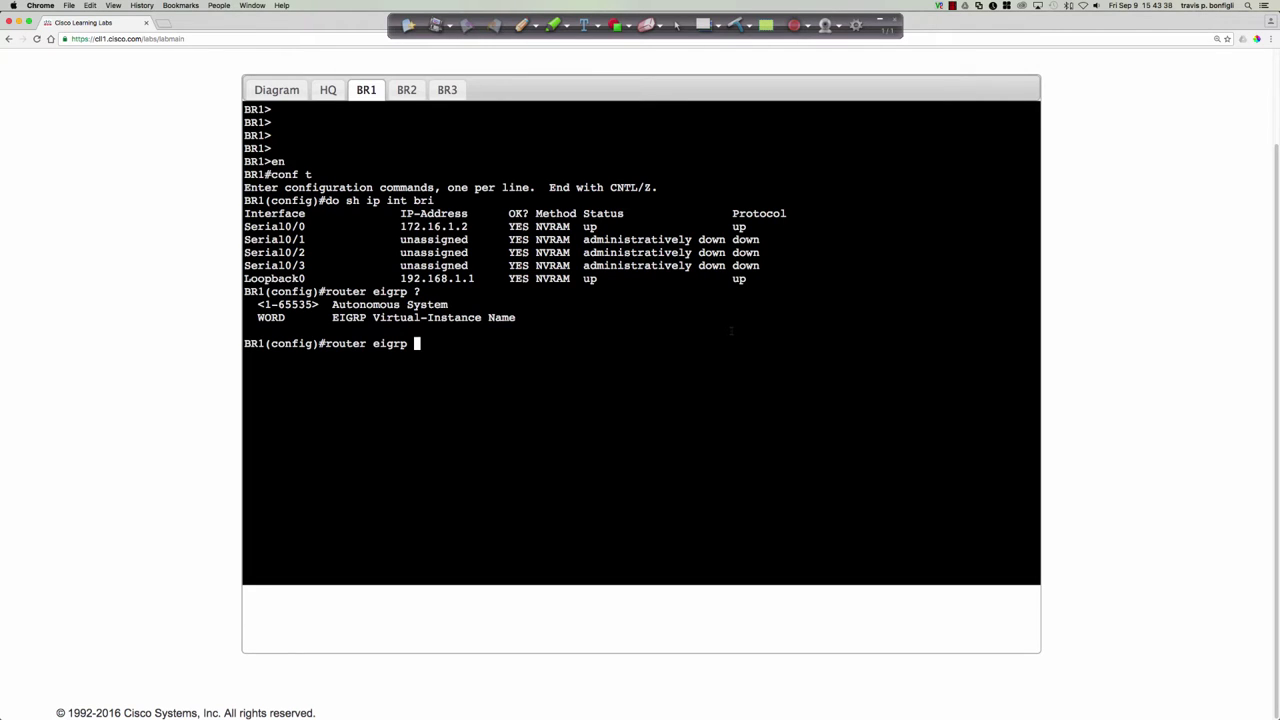
text(1)
key(Return)
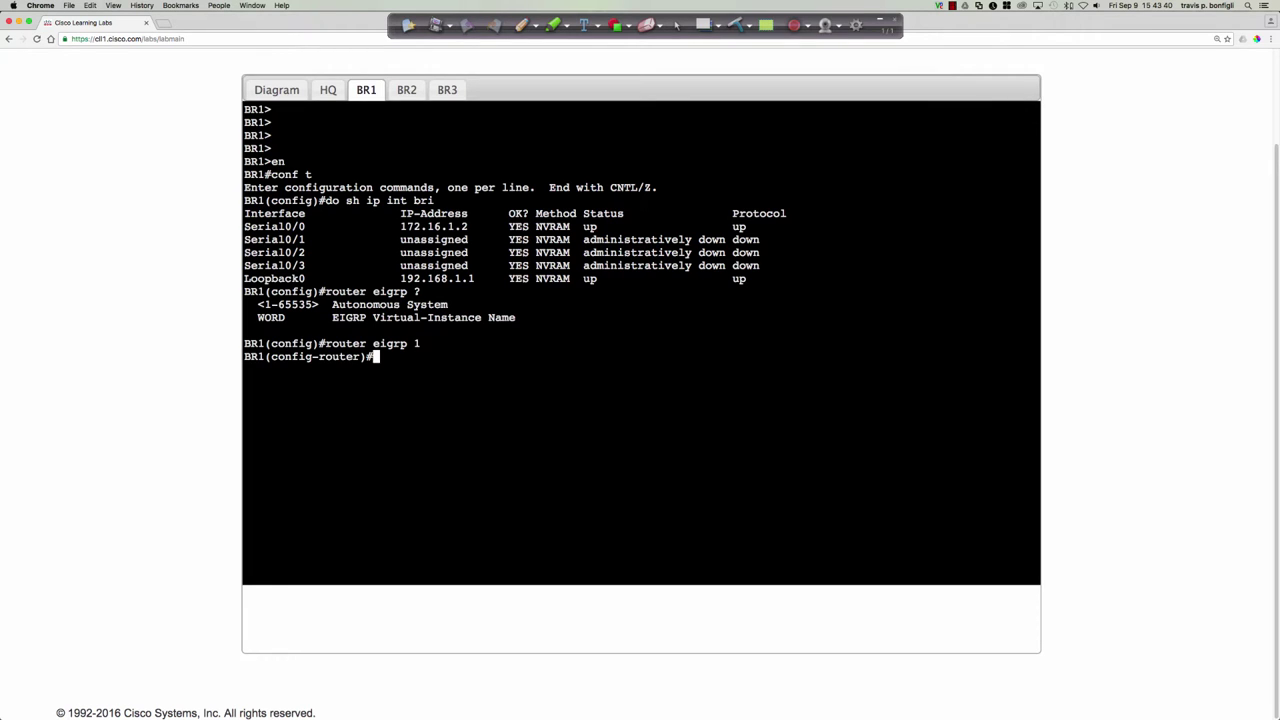
- List the available EIGRP router configuration commands and display BR1's IP routing protocol details
text(?)
key(space)
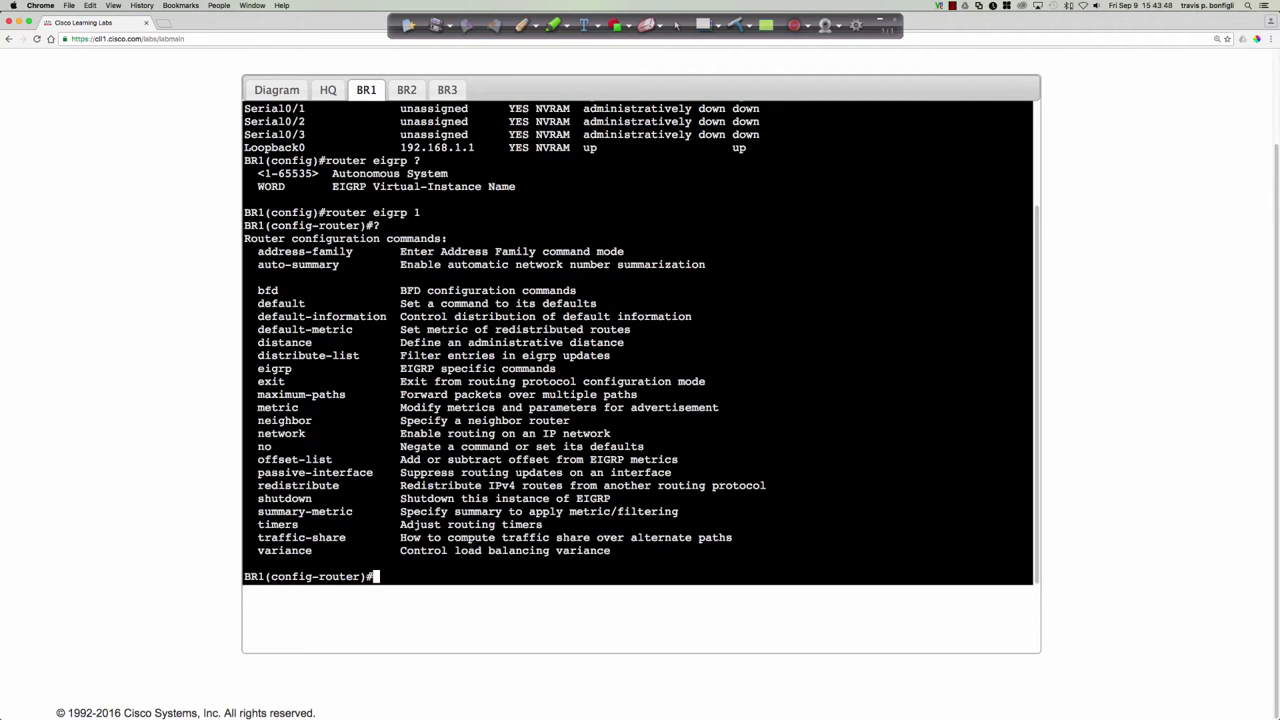
text(do sh ip proto)
key(Return)
key(space)
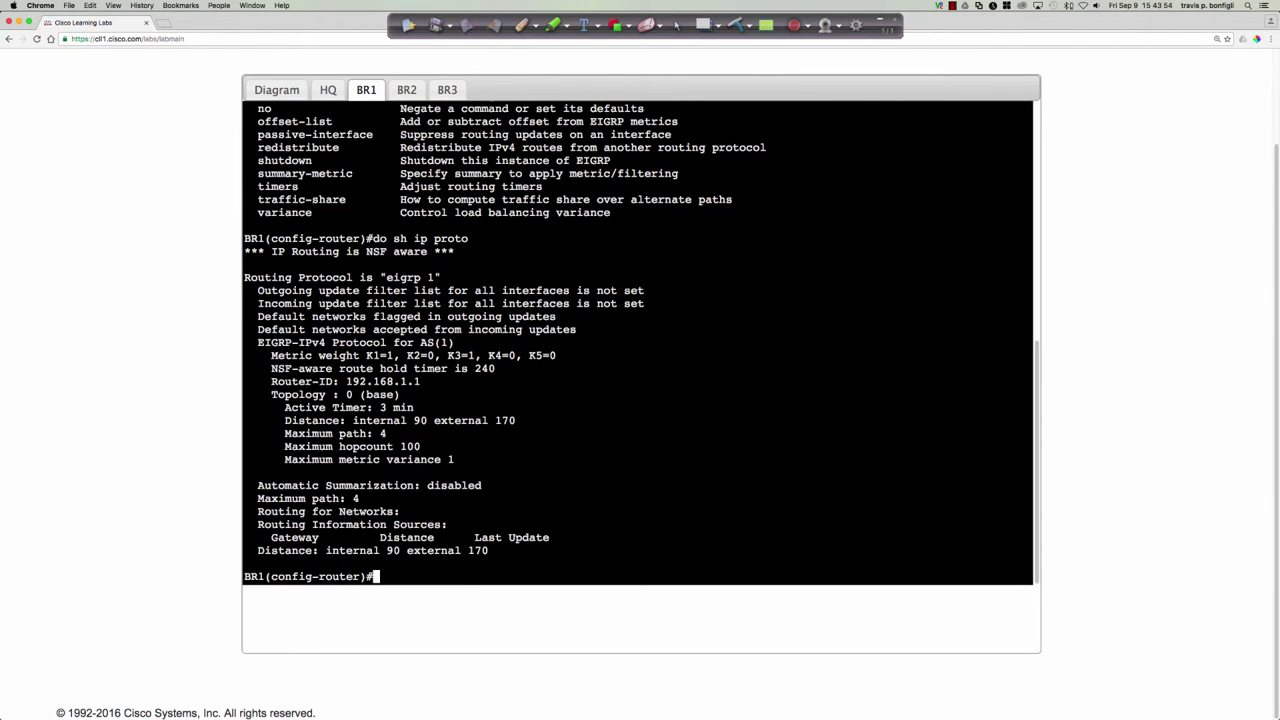
click(447, 90)
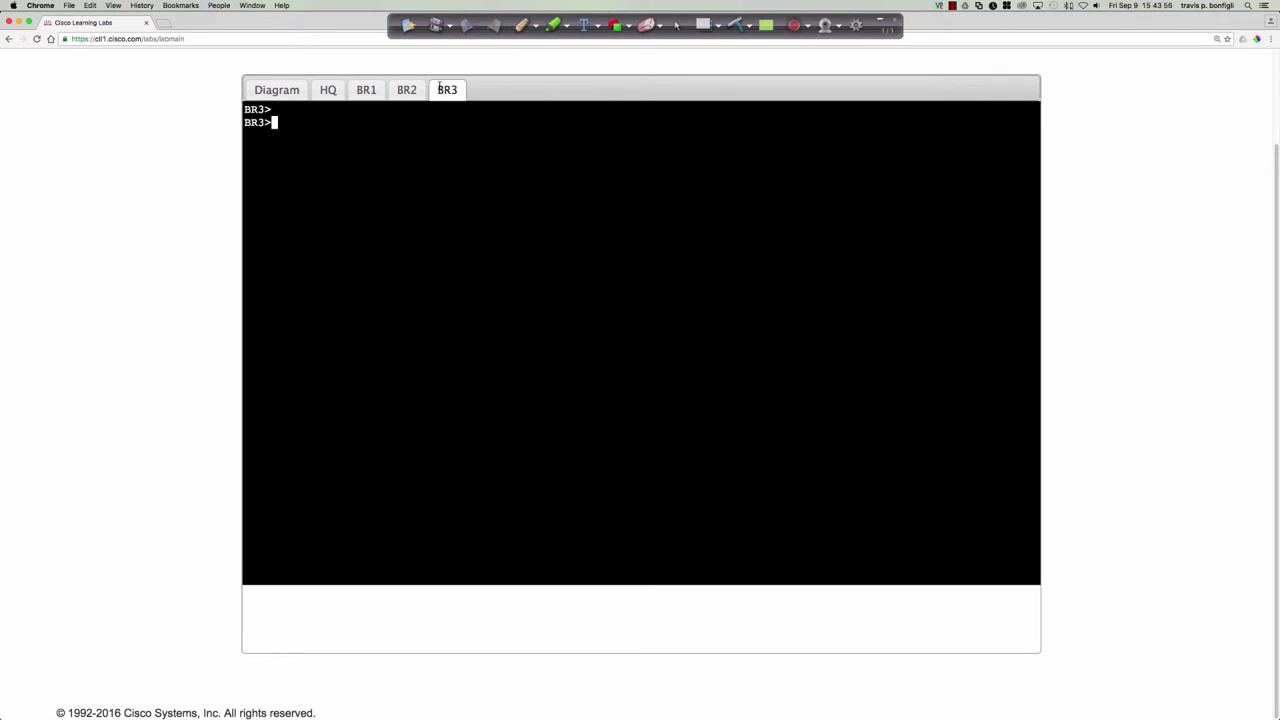
click(386, 94)
click(380, 92)
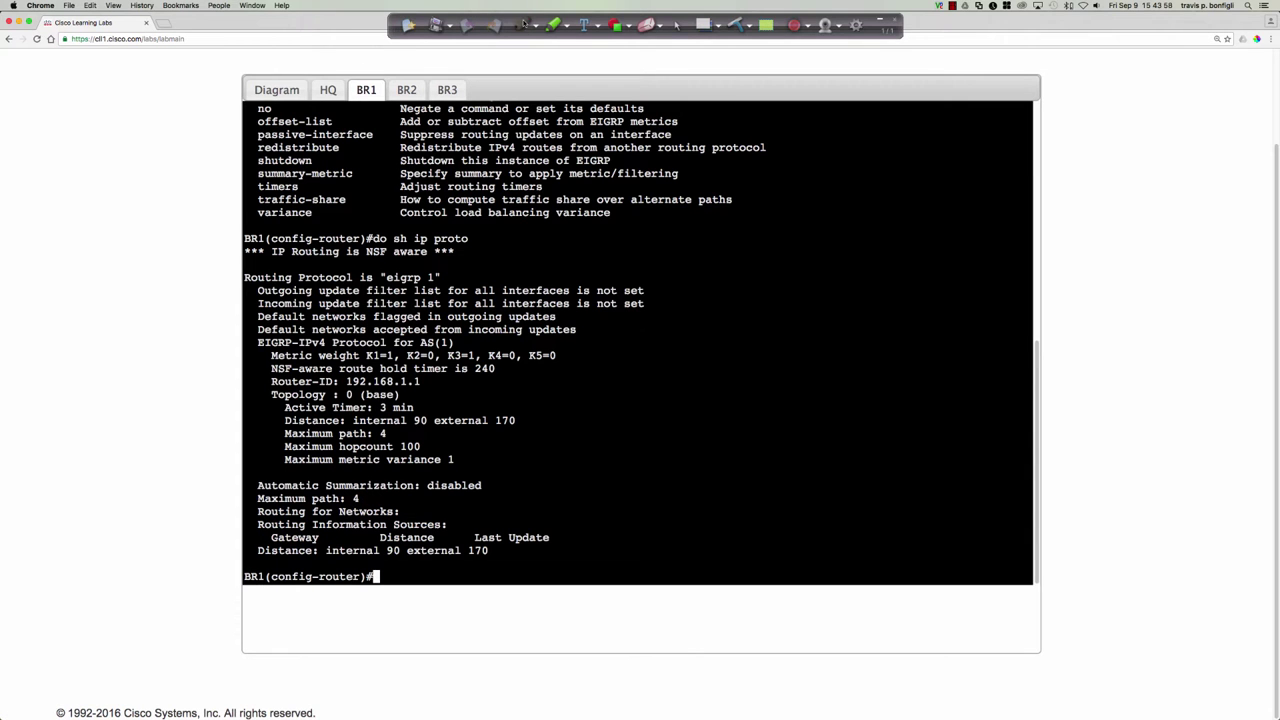
- With the Pen, bracket "eigrp 1" in the routing protocol line, circle its number, and point an arrow at it
click(521, 25)
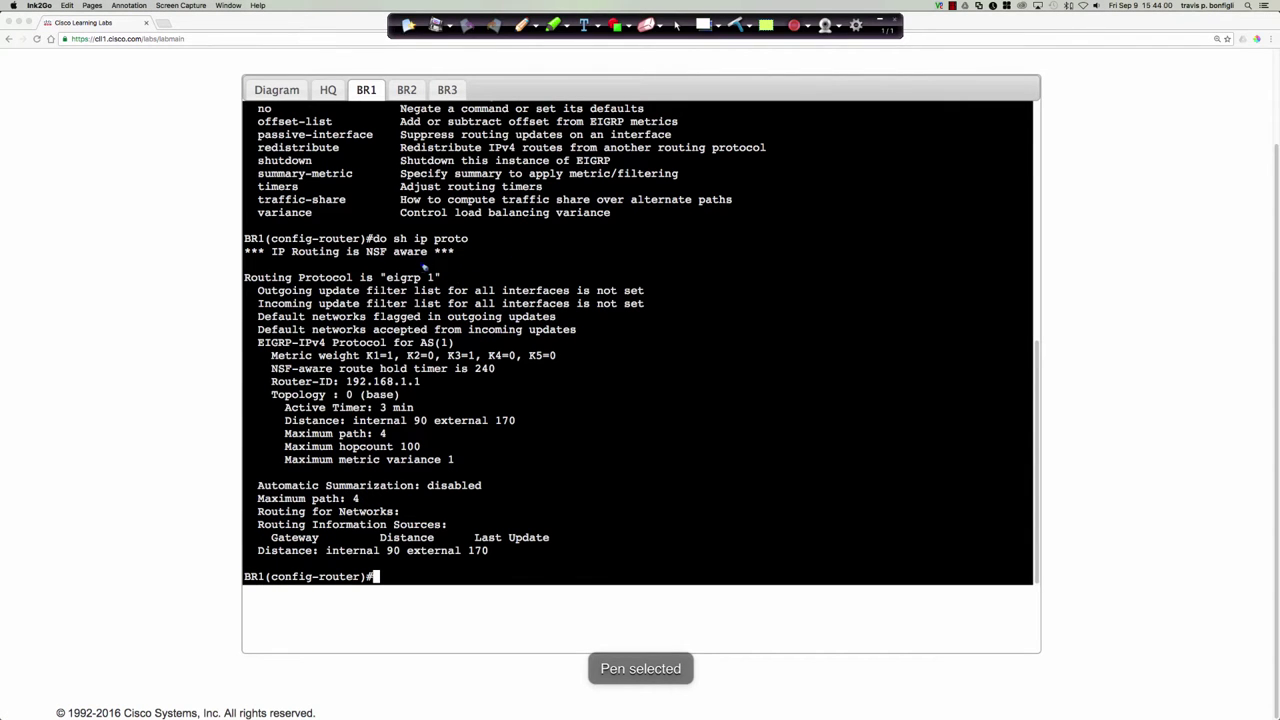
drag(443, 267, 451, 288)
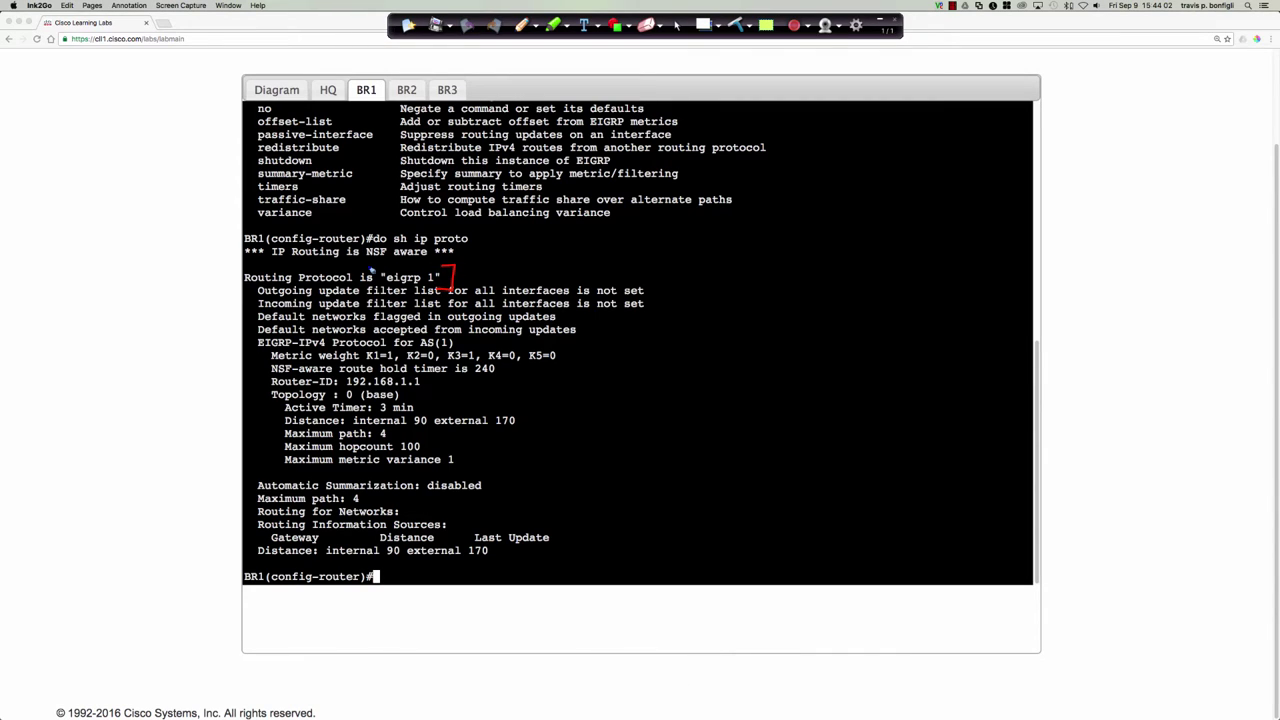
mouse_move(376, 267)
mouse_down()
mouse_move(355, 291)
mouse_move(447, 289)
mouse_move(443, 272)
mouse_up()
drag(485, 255, 455, 272)
- Sketch two linked routers beside the output, labelled E AS1 and E AS2, with arrows from each toward the other
drag(688, 272, 881, 293)
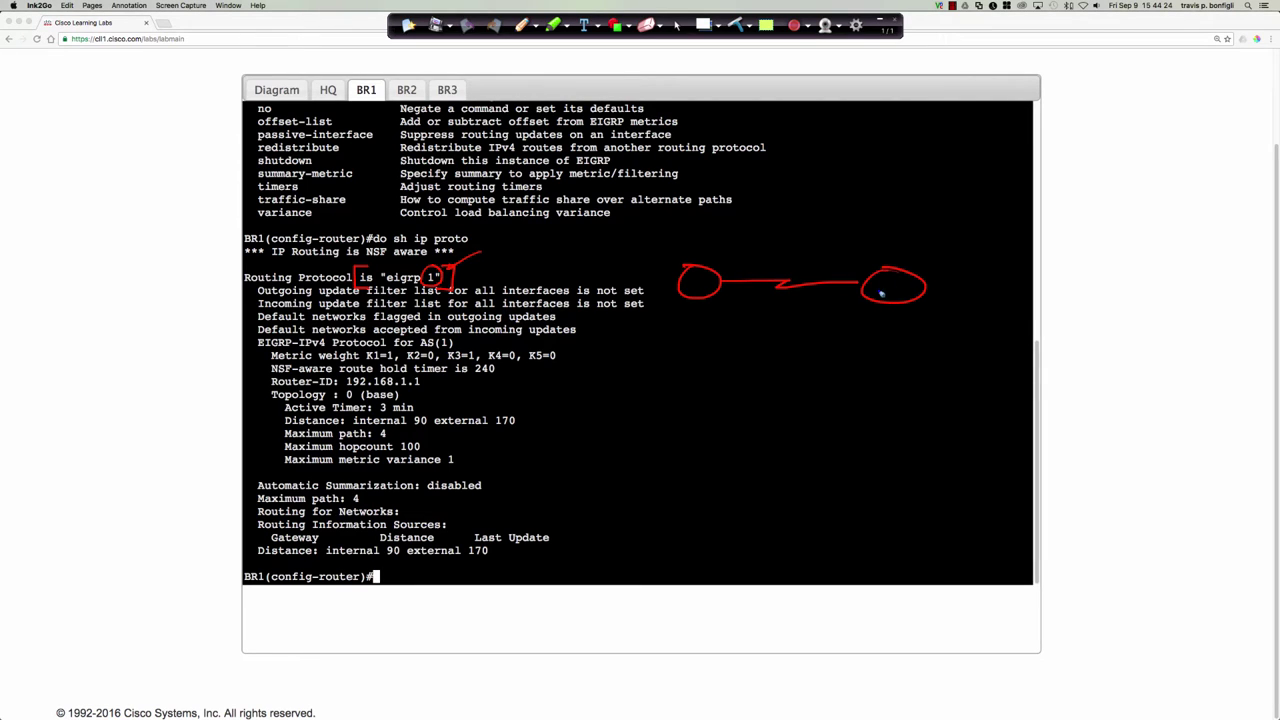
mouse_move(674, 251)
mouse_down()
mouse_move(680, 238)
mouse_move(709, 252)
mouse_up()
mouse_move(859, 252)
mouse_down()
mouse_move(866, 226)
mouse_move(876, 248)
mouse_move(918, 244)
mouse_up()
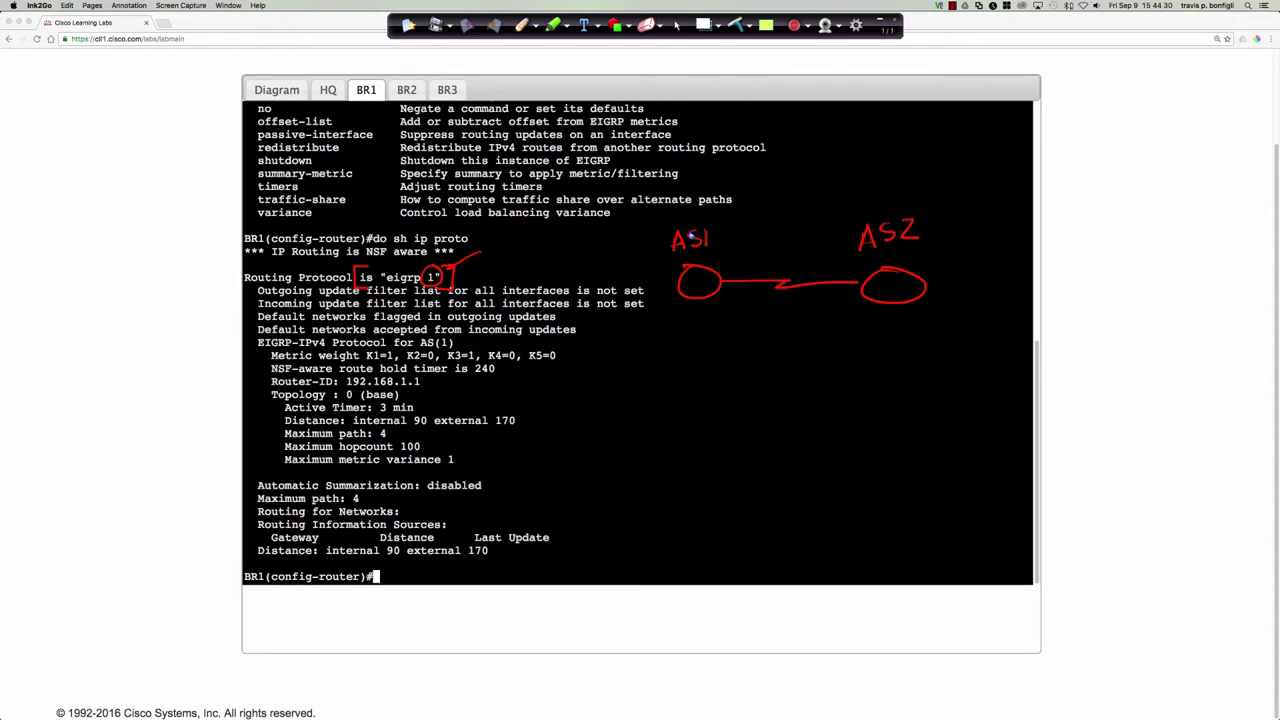
mouse_move(700, 206)
mouse_down()
mouse_move(684, 226)
mouse_move(704, 216)
mouse_up()
mouse_move(854, 192)
mouse_down()
mouse_move(881, 203)
mouse_move(856, 194)
mouse_up()
mouse_move(704, 279)
mouse_down()
mouse_move(808, 260)
mouse_move(798, 256)
mouse_up()
mouse_move(885, 284)
mouse_down()
mouse_move(814, 262)
mouse_move(846, 272)
mouse_up()
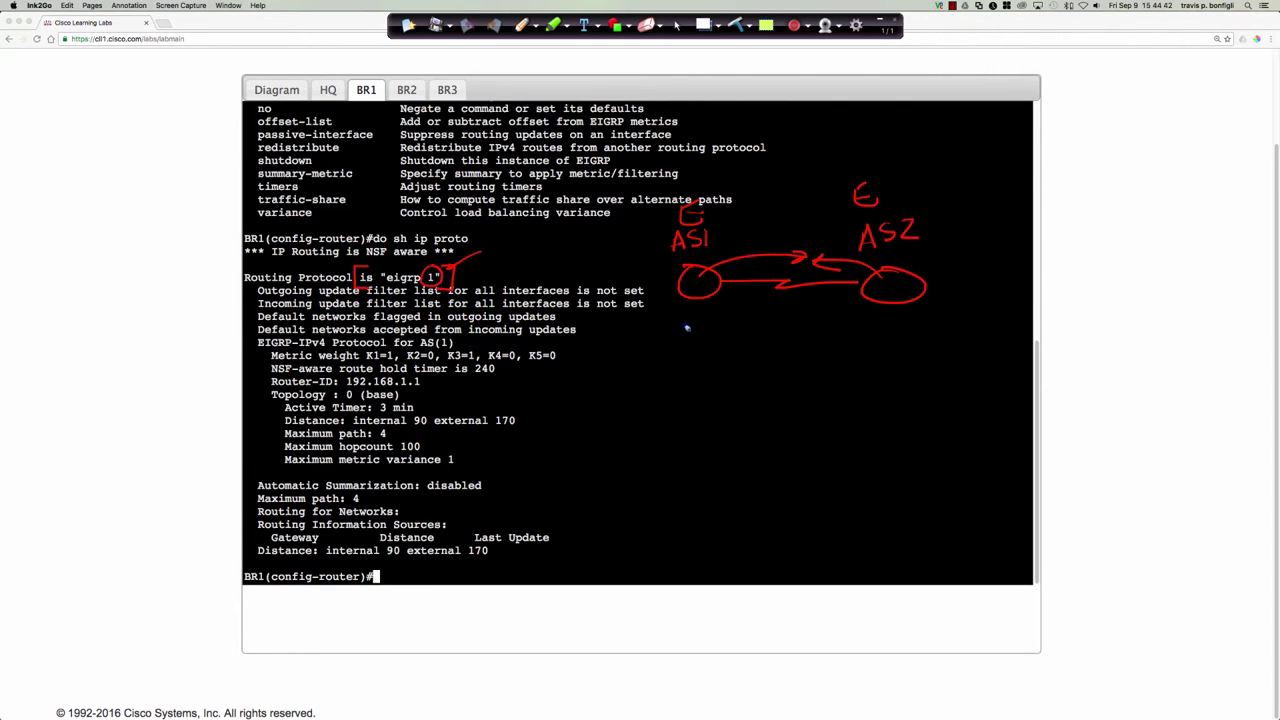
- Write "D EX" and "170" beneath the AS1 router, underlining the letters D and EX
mouse_move(682, 314)
mouse_down()
mouse_move(682, 334)
mouse_move(694, 322)
mouse_move(684, 334)
mouse_up()
mouse_move(722, 318)
mouse_down()
mouse_move(746, 326)
mouse_move(694, 338)
mouse_move(748, 337)
mouse_up()
mouse_move(714, 341)
mouse_down()
mouse_move(748, 342)
mouse_move(703, 380)
mouse_move(748, 361)
mouse_up()
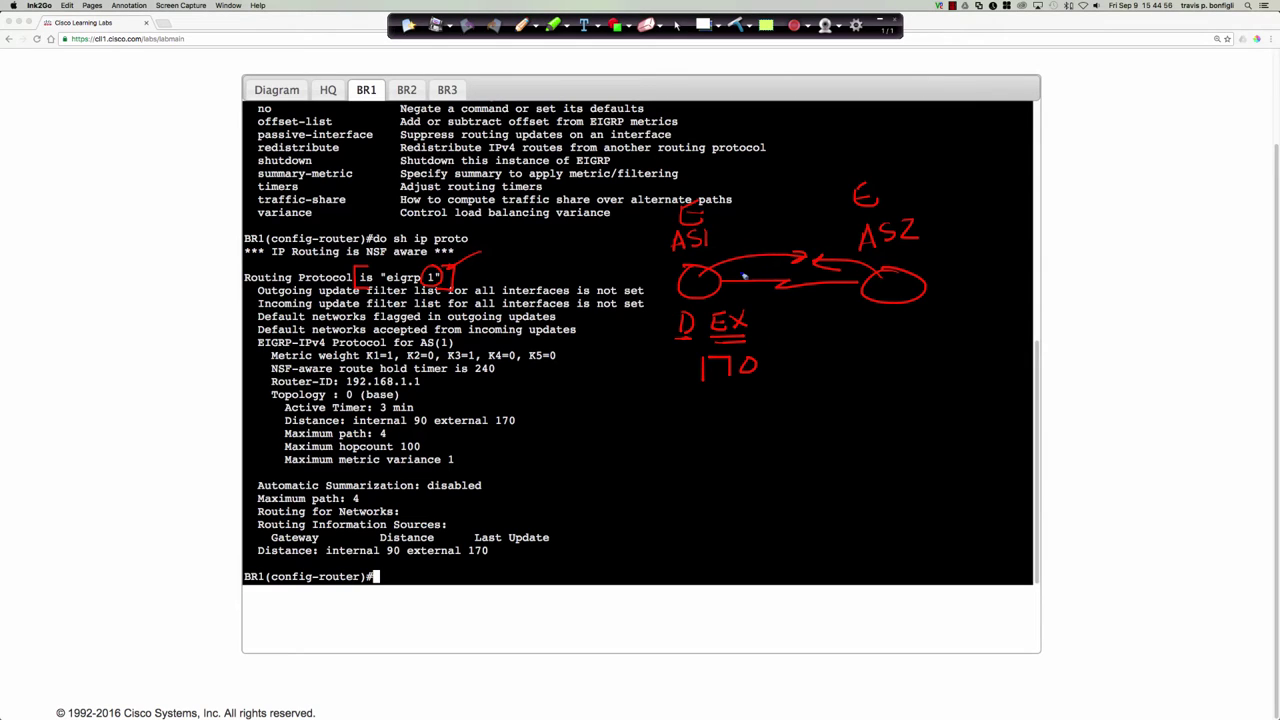
- Clear the ink page, then circle "eigrp 1" and mark the two update filter lines and the AS(1) line
click(736, 25)
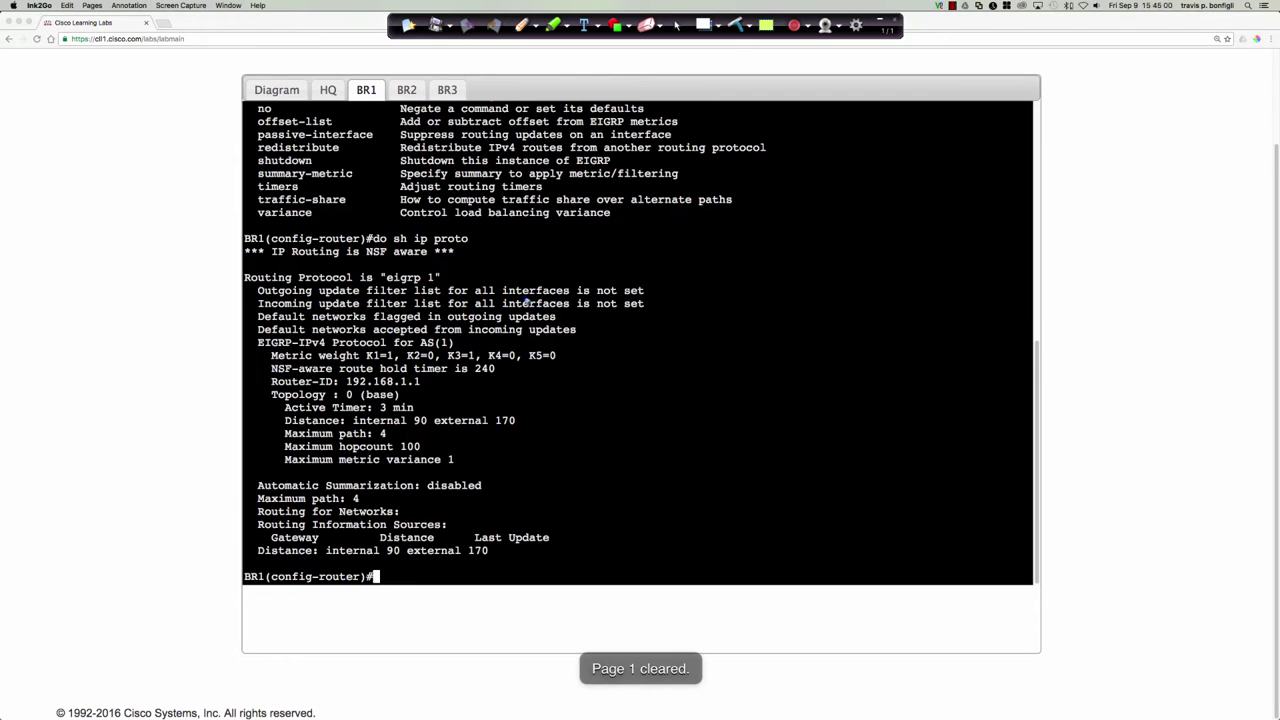
mouse_move(431, 267)
mouse_down()
mouse_move(387, 268)
mouse_move(418, 290)
mouse_move(450, 273)
mouse_move(422, 267)
mouse_up()
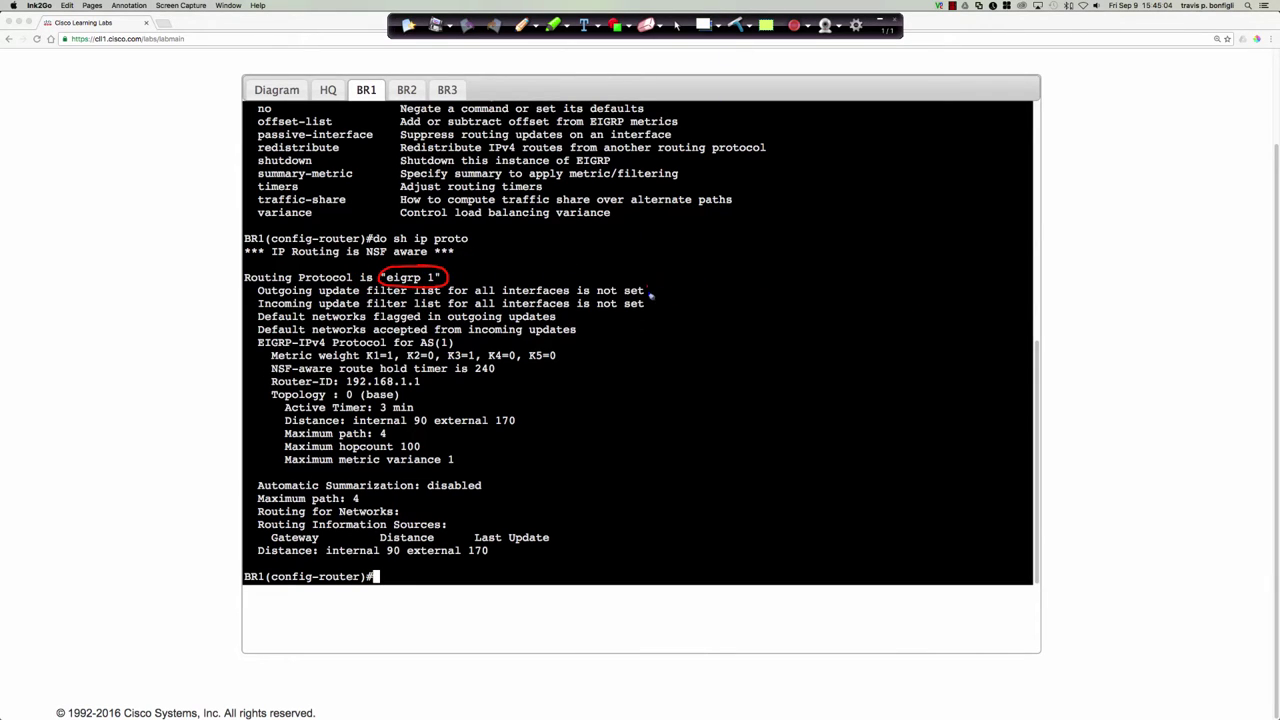
mouse_move(647, 290)
mouse_down()
mouse_move(664, 283)
mouse_move(655, 307)
mouse_move(663, 297)
mouse_up()
drag(476, 341, 453, 343)
- Point arrows at the metric weight line, circle K1=1 and K3=1, and write a circled "Delay/10" beside it
mouse_move(571, 349)
mouse_down()
mouse_move(558, 355)
mouse_move(570, 357)
mouse_up()
drag(245, 356, 264, 362)
mouse_move(386, 348)
mouse_down()
mouse_move(360, 354)
mouse_move(398, 366)
mouse_move(392, 348)
mouse_move(380, 352)
mouse_up()
mouse_move(464, 348)
mouse_down()
mouse_move(448, 366)
mouse_move(488, 358)
mouse_move(463, 352)
mouse_up()
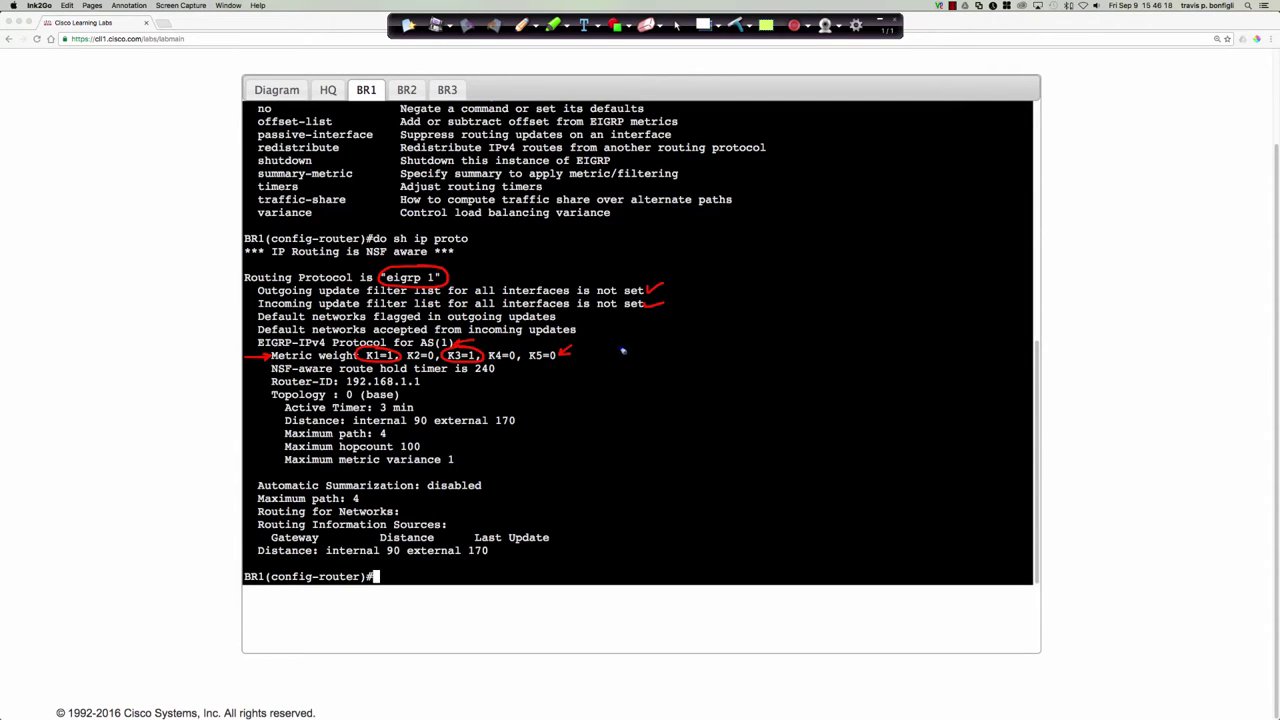
mouse_move(639, 337)
mouse_down()
mouse_move(646, 350)
mouse_move(700, 342)
mouse_move(698, 361)
mouse_move(712, 355)
mouse_move(657, 382)
mouse_move(670, 369)
mouse_up()
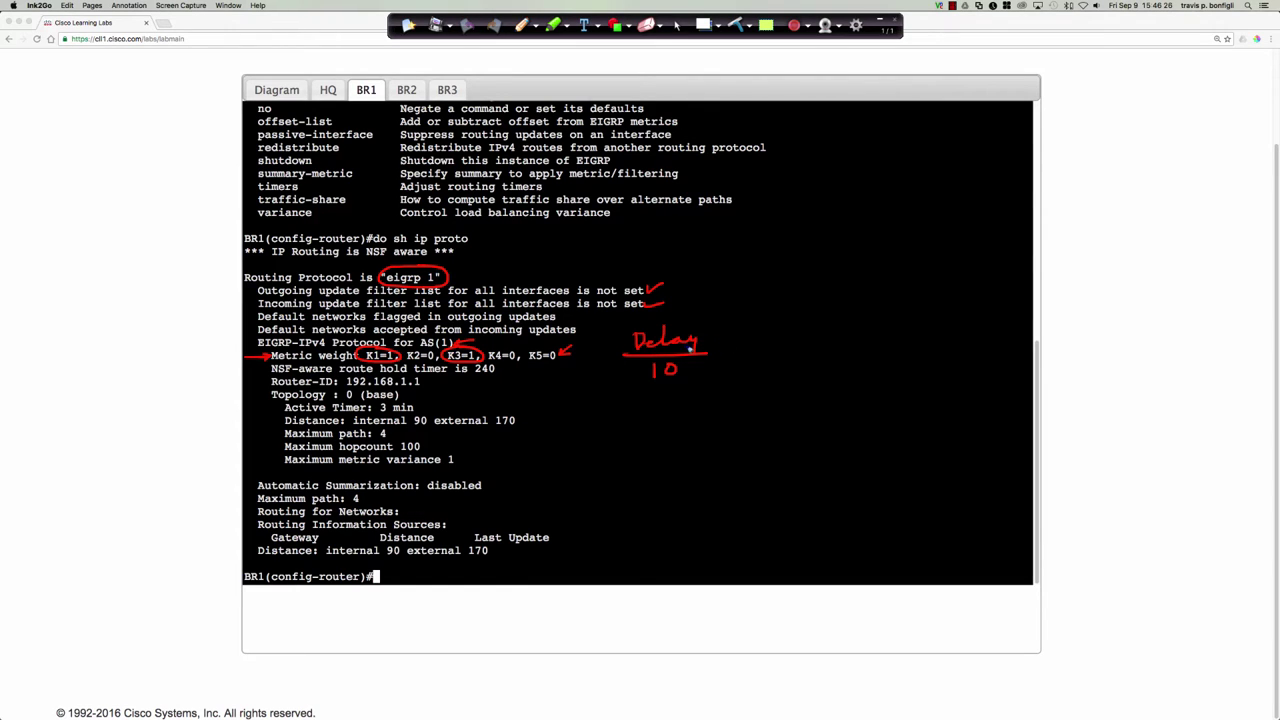
mouse_move(640, 318)
mouse_down()
mouse_move(691, 386)
mouse_move(651, 320)
mouse_up()
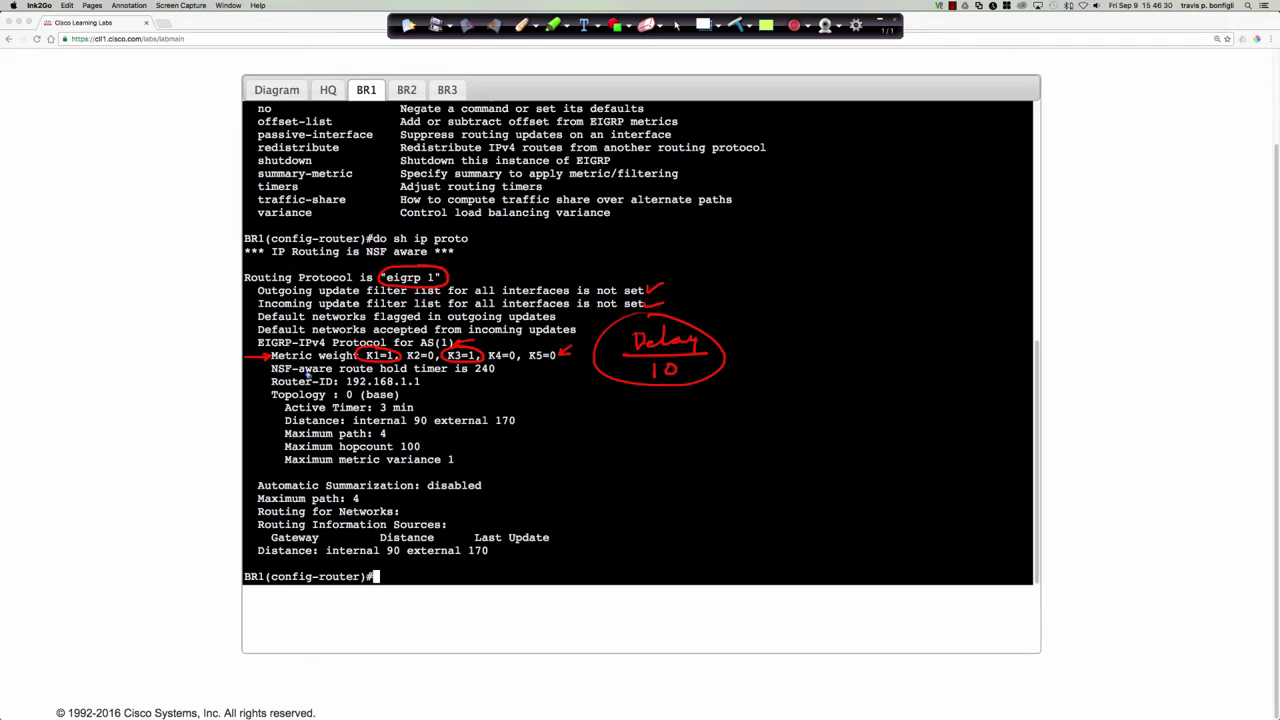
- Bracket the Router-ID line and annotate it with an arrow and the note "Loop Prevention"
mouse_move(274, 375)
mouse_down()
mouse_move(263, 389)
mouse_move(274, 393)
mouse_up()
drag(419, 381, 412, 390)
mouse_move(465, 381)
mouse_down()
mouse_move(432, 382)
mouse_move(508, 398)
mouse_move(630, 390)
mouse_move(604, 385)
mouse_up()
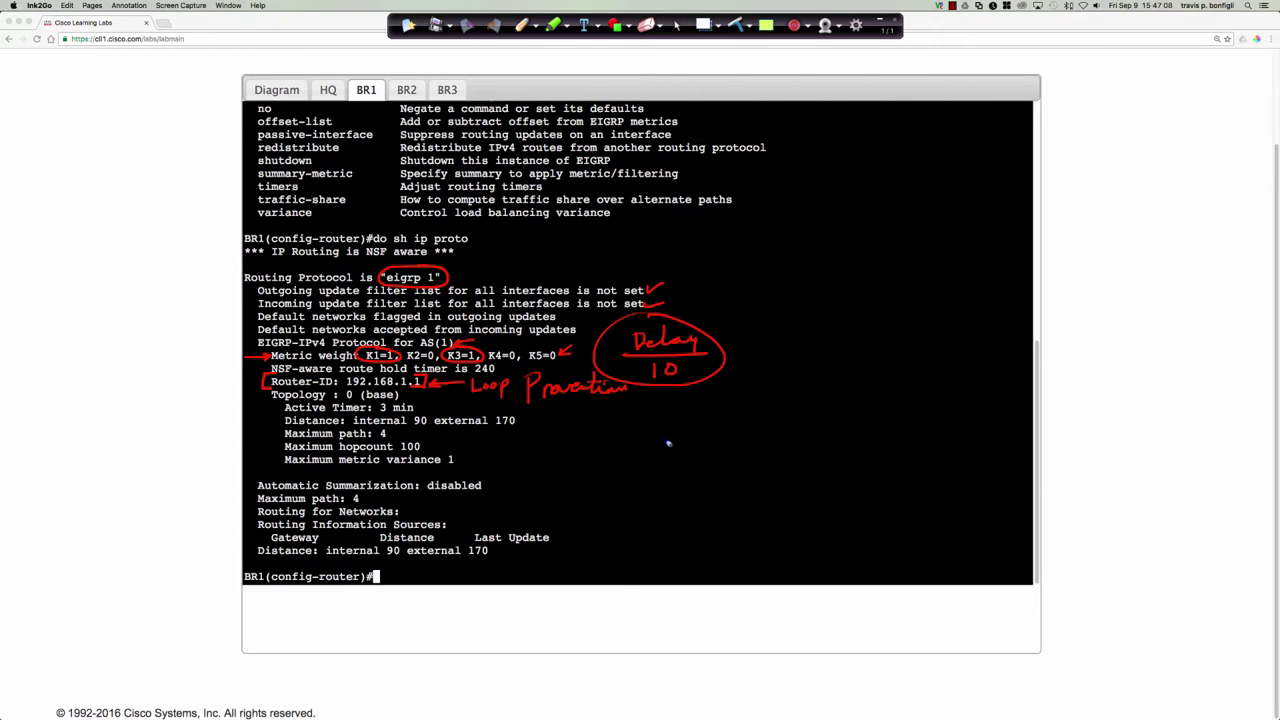
- Sketch three routers linked in a row, labelling the first "RID" and "10.1.1.1" and the last "10.1.1.1"
mouse_move(668, 442)
mouse_down()
mouse_move(890, 484)
mouse_move(912, 462)
mouse_move(1025, 478)
mouse_move(1007, 440)
mouse_up()
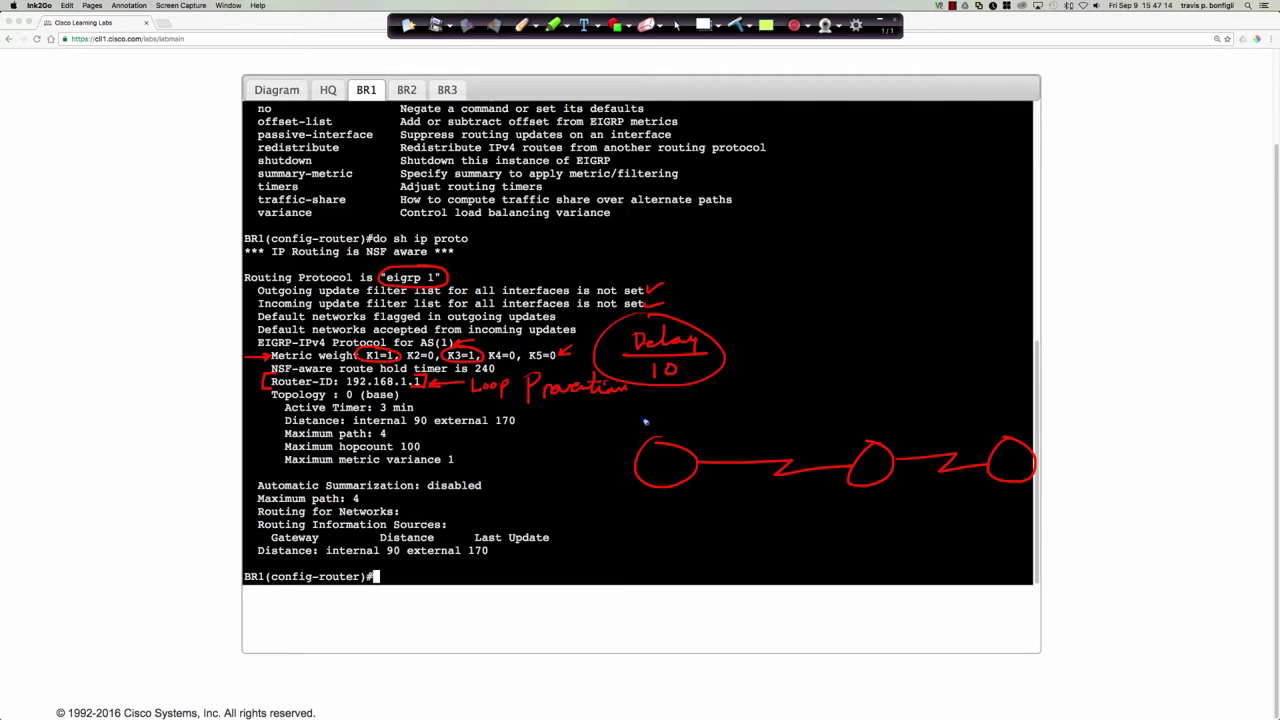
drag(645, 422, 679, 430)
mouse_move(643, 506)
mouse_down()
mouse_move(645, 525)
mouse_move(656, 510)
mouse_move(724, 514)
mouse_up()
mouse_move(1020, 405)
mouse_down()
mouse_move(1021, 425)
mouse_move(1105, 408)
mouse_up()
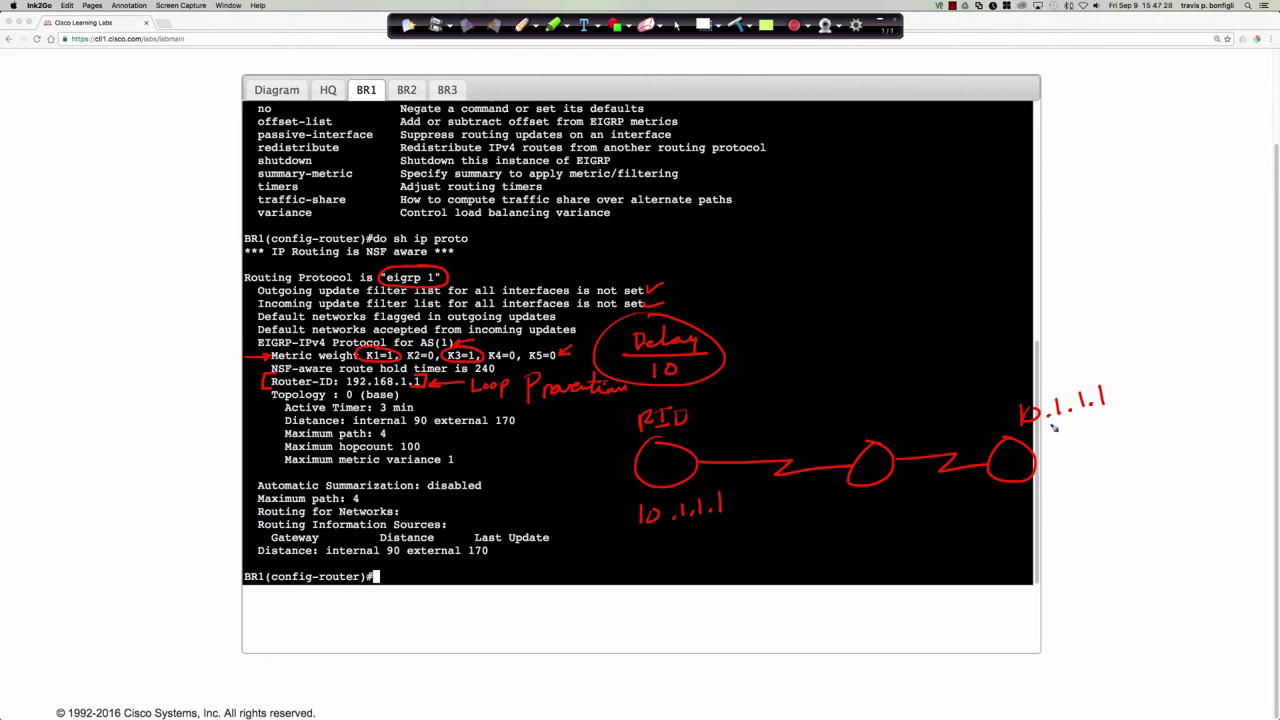
- Draw arrows from the last router through the middle one toward the first, and circle the first router with its labels
mouse_move(1000, 438)
mouse_down()
mouse_move(898, 433)
mouse_move(918, 445)
mouse_up()
mouse_move(870, 446)
mouse_down()
mouse_move(735, 445)
mouse_move(766, 448)
mouse_up()
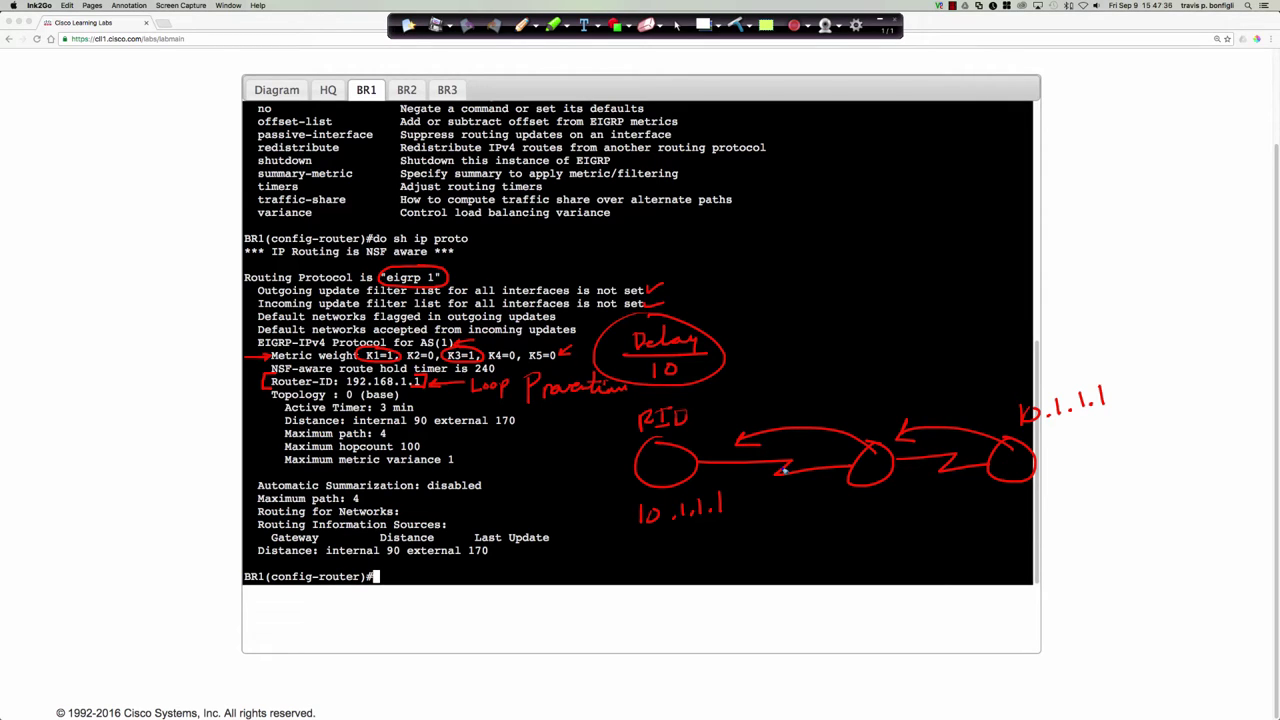
mouse_move(680, 418)
mouse_down()
mouse_move(624, 418)
mouse_move(637, 536)
mouse_move(748, 512)
mouse_move(703, 420)
mouse_move(676, 404)
mouse_up()
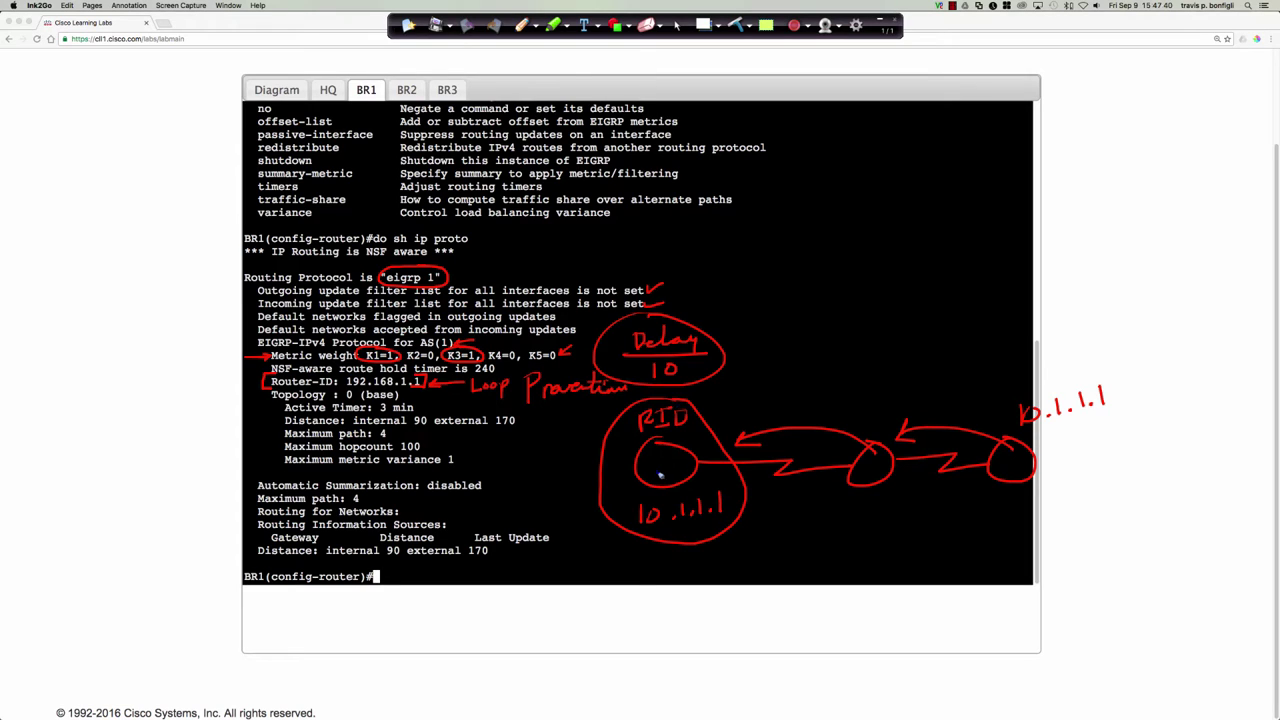
- Circle the "10.1.1.1" label above the last router in the sketch
mouse_move(1048, 390)
mouse_down()
mouse_move(1030, 387)
mouse_move(1030, 440)
mouse_move(1128, 412)
mouse_move(1084, 385)
mouse_move(1038, 390)
mouse_up()
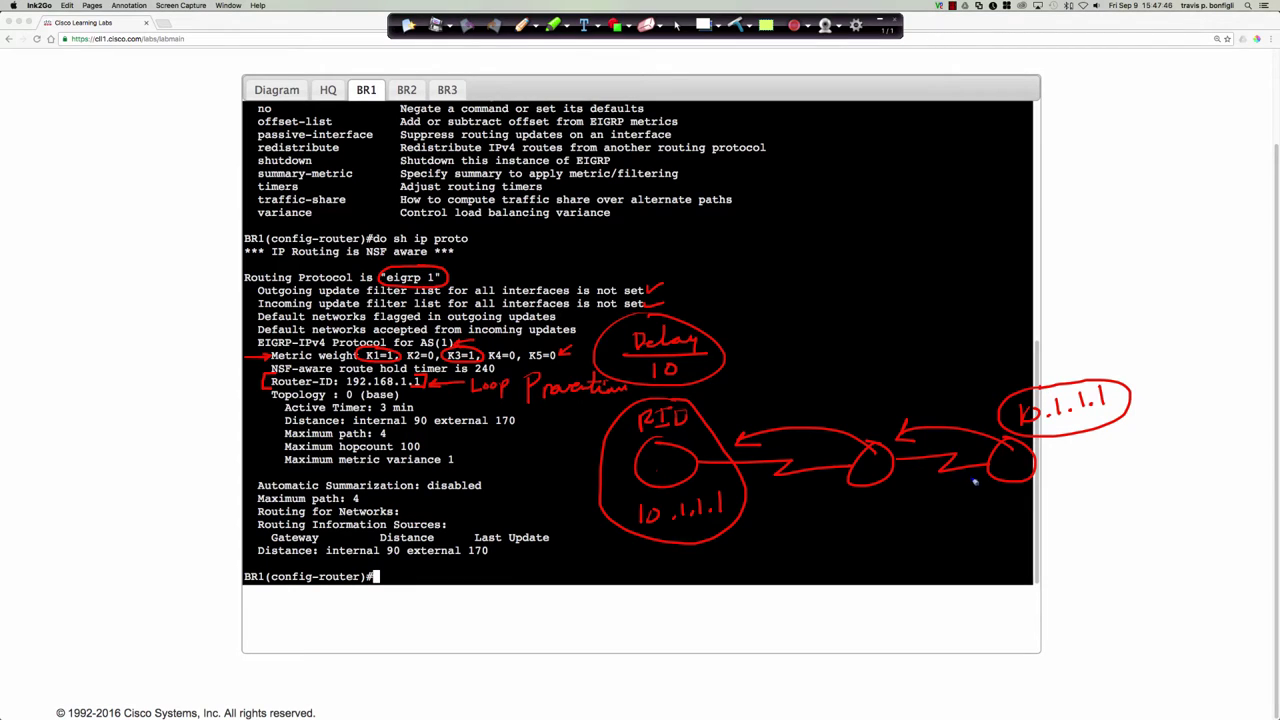
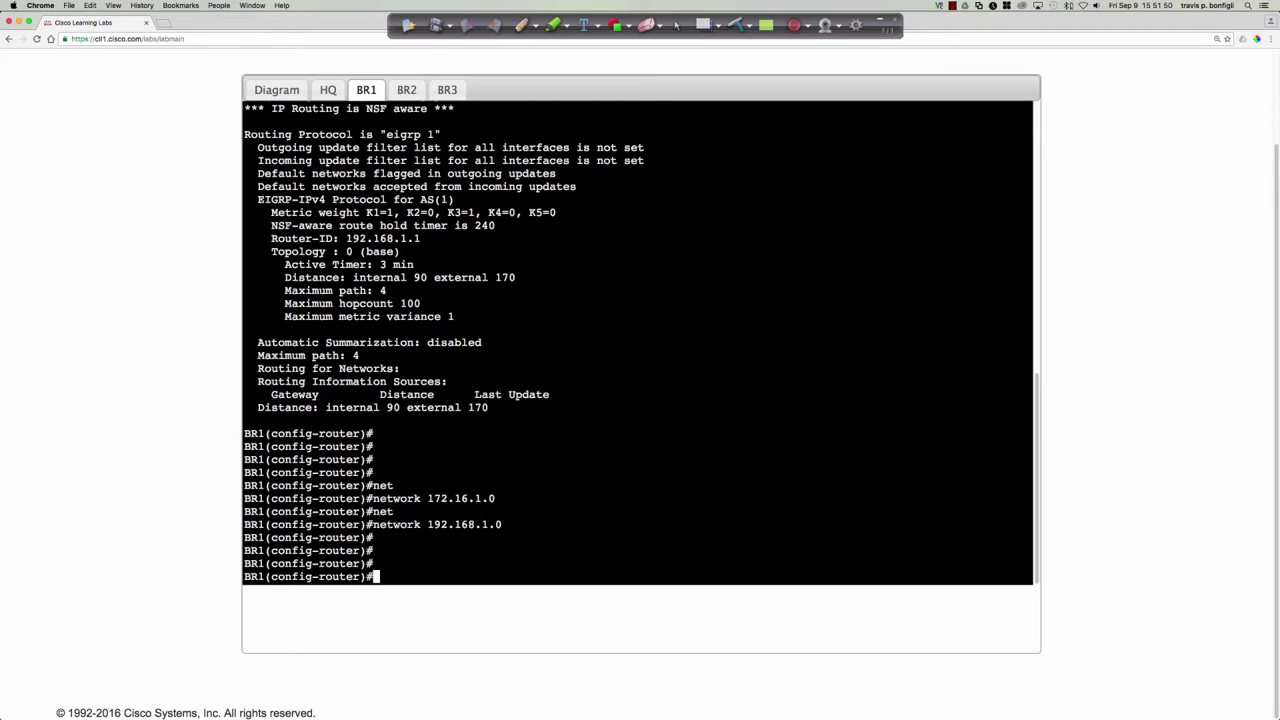
- Draw downward arrows at the ends of the two network statements and label them "WC" with the Pen tool
click(521, 24)
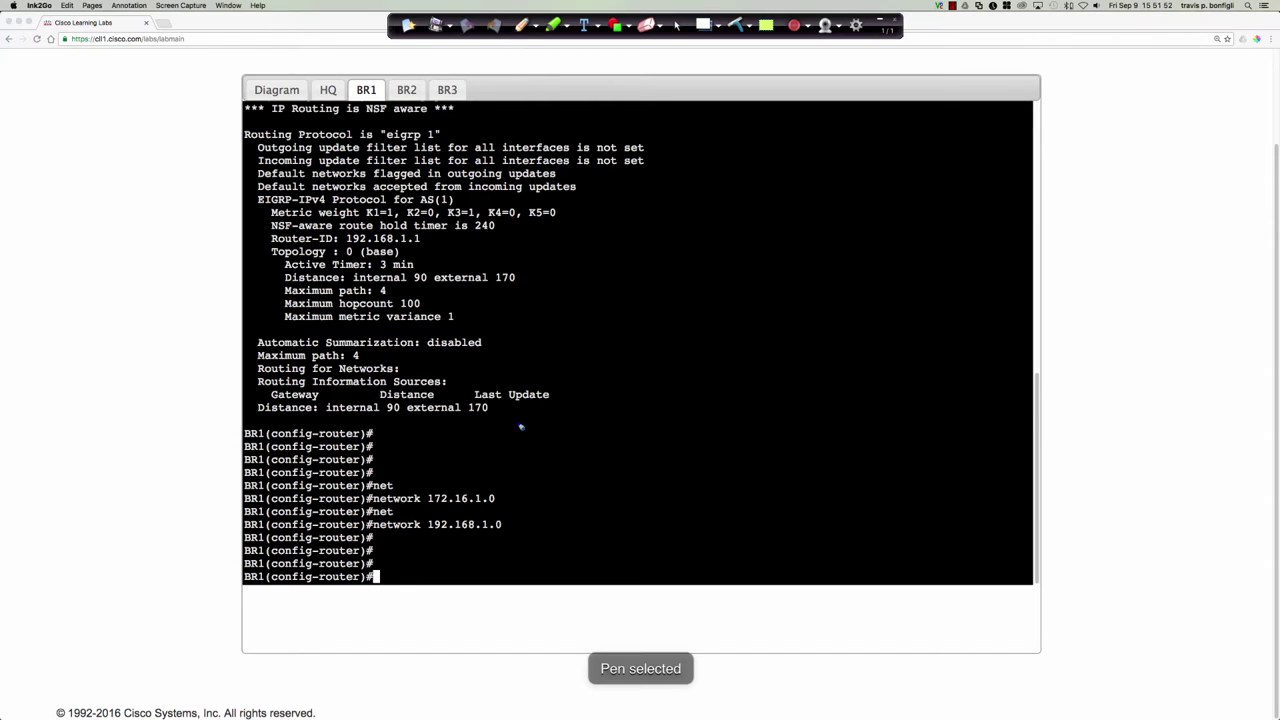
drag(524, 470, 531, 514)
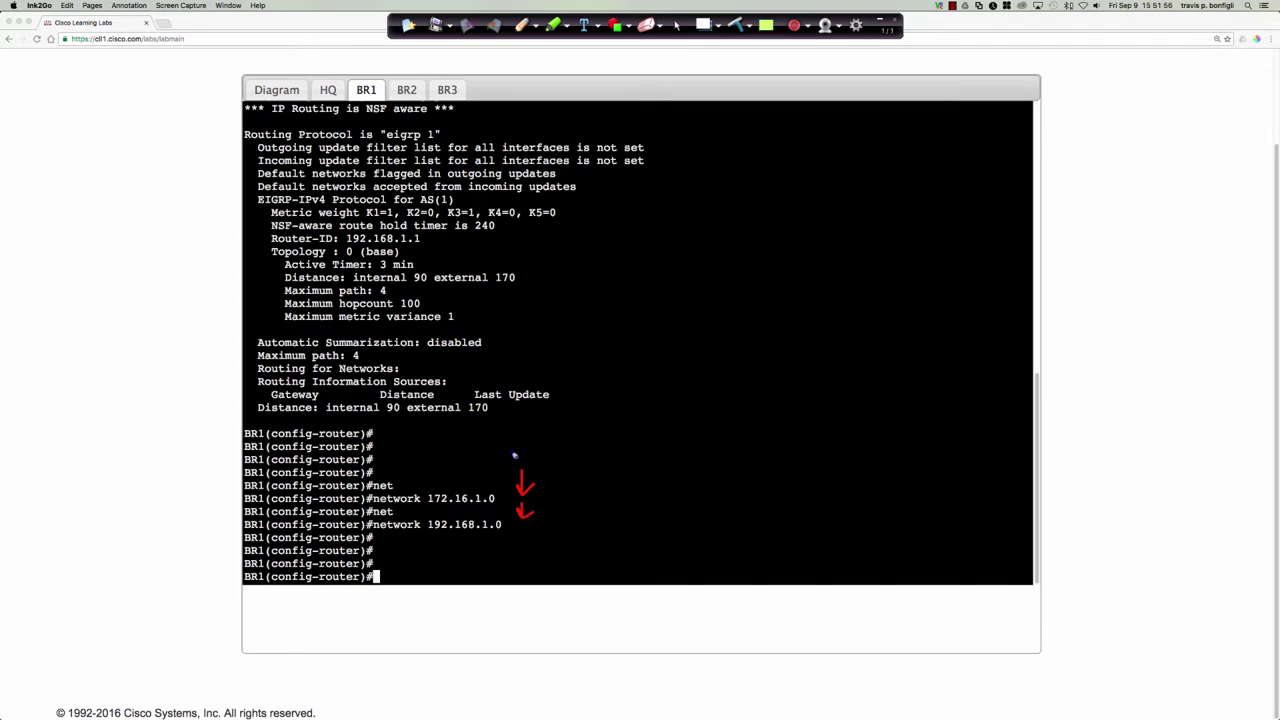
drag(510, 452, 552, 458)
- Bracket and underline 192.168.1.0, and write "255.255.255.0" and "/24" beside it with an arrow pointing to the address
drag(430, 534, 514, 526)
mouse_move(557, 523)
mouse_down()
mouse_move(640, 528)
mouse_move(680, 510)
mouse_move(770, 530)
mouse_up()
mouse_move(453, 518)
mouse_down()
mouse_move(432, 517)
mouse_move(420, 535)
mouse_move(508, 545)
mouse_move(497, 541)
mouse_up()
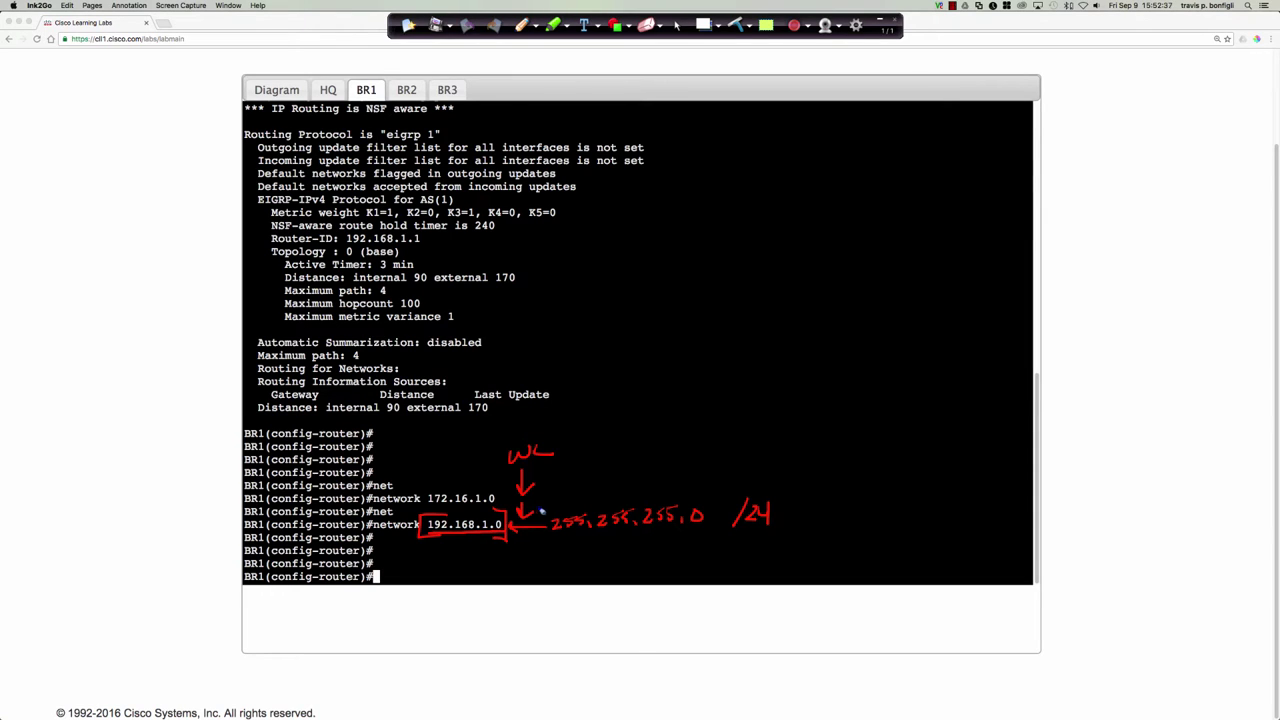
- Write the bracketed wildcard mask above "WC" with an arrow pointing to it, and underline the handwritten 255.255.255.0
mouse_move(507, 421)
mouse_down()
mouse_move(541, 434)
mouse_move(585, 420)
mouse_move(653, 429)
mouse_up()
click(521, 432)
click(573, 432)
click(606, 432)
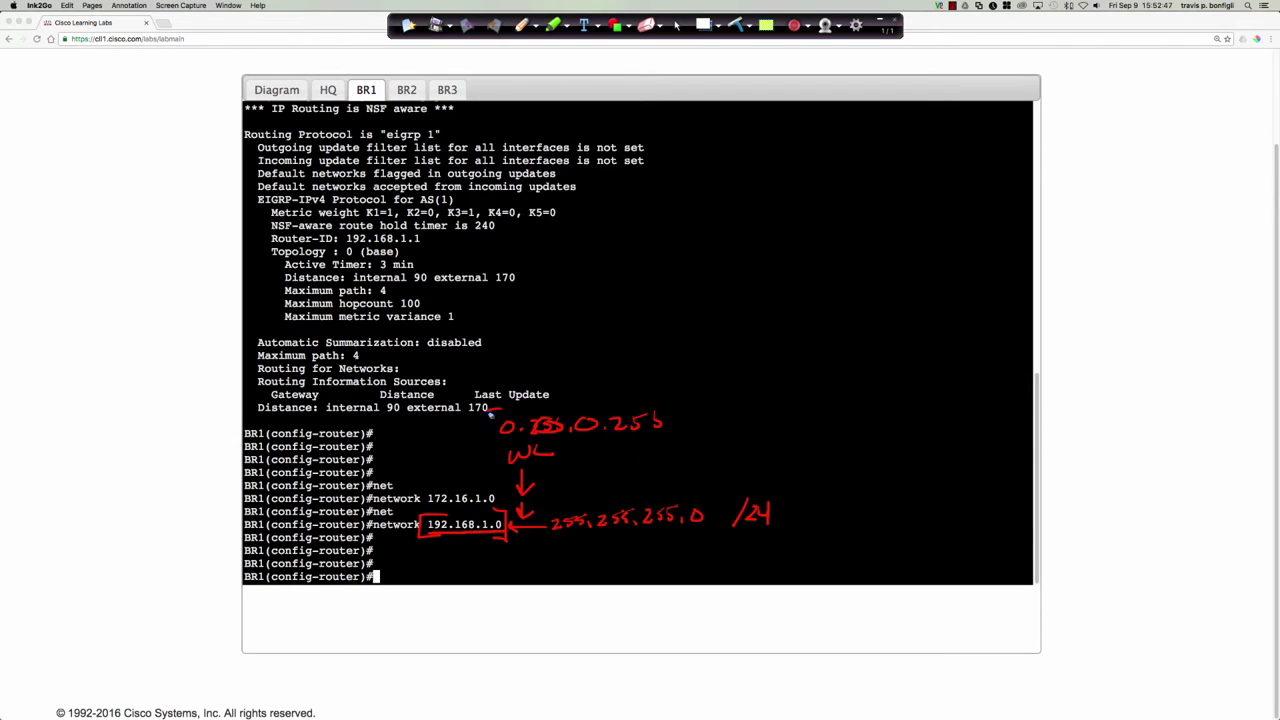
drag(496, 410, 514, 438)
mouse_move(674, 403)
mouse_down()
mouse_move(690, 428)
mouse_move(676, 430)
mouse_up()
drag(552, 538, 712, 531)
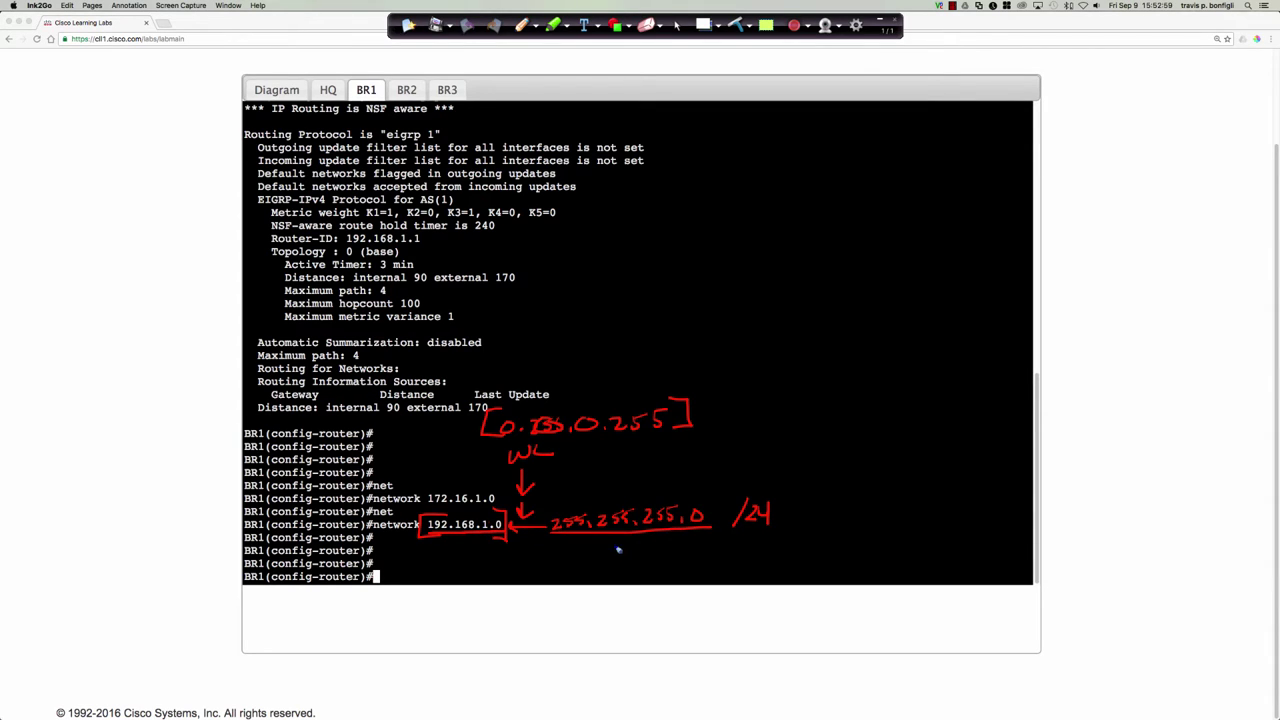
mouse_move(629, 375)
mouse_down()
mouse_move(606, 414)
mouse_move(624, 411)
mouse_up()
- Draw an arrow from network 172.16.1.0 and write "CLASS B 0.0.255.255 /16" at its end
mouse_move(500, 498)
mouse_down()
mouse_move(612, 492)
mouse_move(596, 504)
mouse_move(612, 492)
mouse_up()
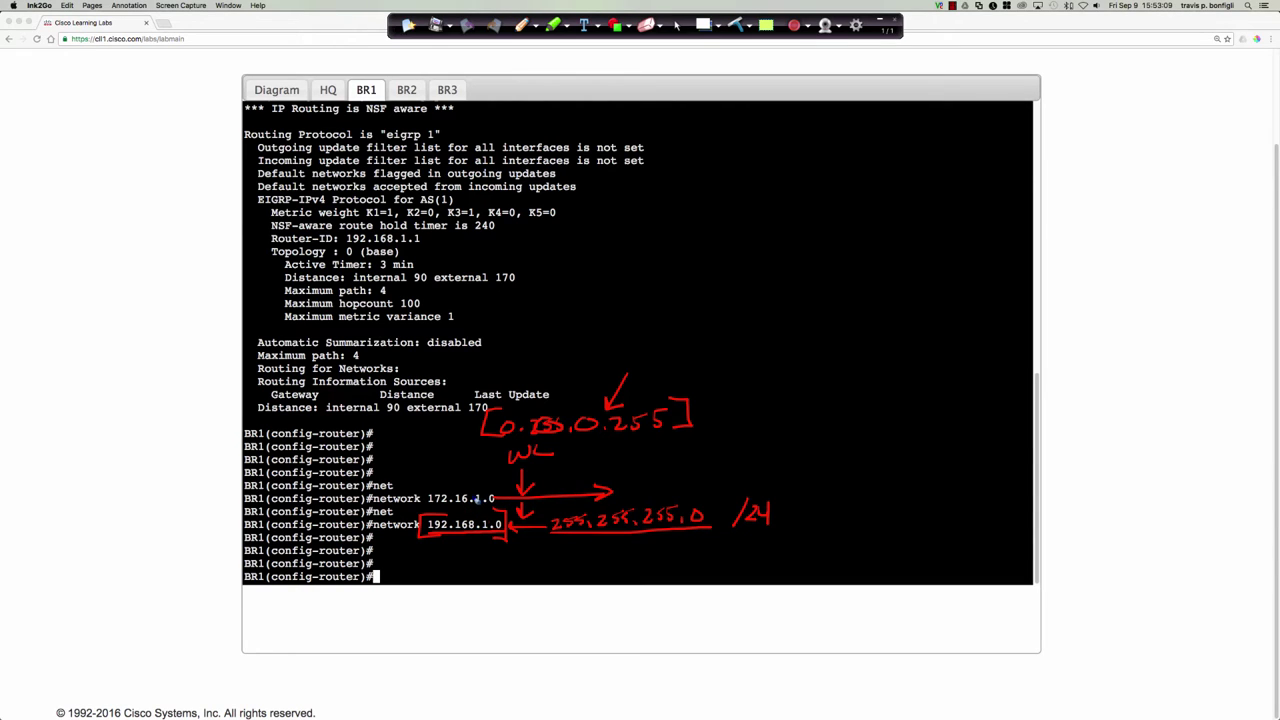
drag(630, 481, 751, 485)
mouse_move(766, 472)
mouse_down()
mouse_move(805, 484)
mouse_move(834, 466)
mouse_move(837, 483)
mouse_move(853, 484)
mouse_up()
drag(858, 474, 867, 469)
drag(871, 474, 950, 478)
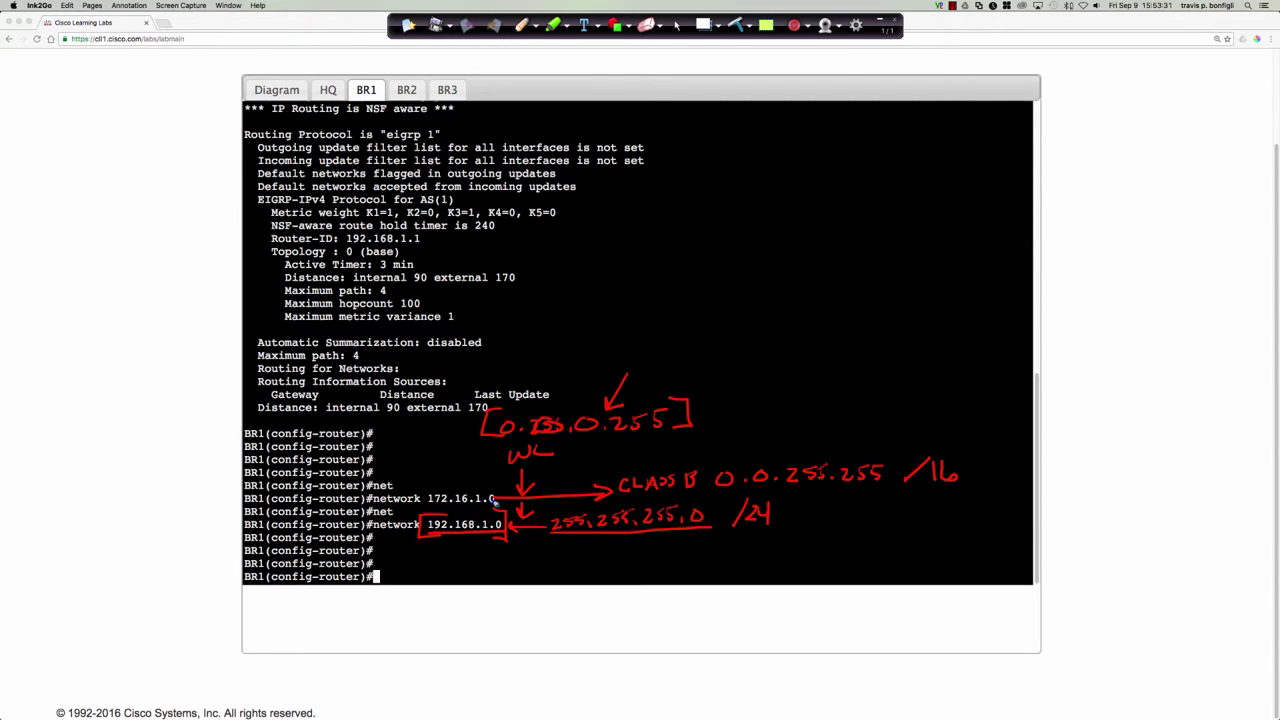
- Mark 172.16.1.0 with an arrow and underline, and write "172.16.0.0/16" in the empty terminal area above the Class B note
mouse_move(505, 462)
mouse_down()
mouse_move(505, 492)
mouse_move(517, 484)
mouse_up()
drag(426, 507, 503, 507)
mouse_move(790, 352)
mouse_down()
mouse_move(790, 378)
mouse_move(903, 357)
mouse_move(939, 357)
mouse_move(953, 381)
mouse_move(993, 375)
mouse_up()
click(837, 373)
click(886, 370)
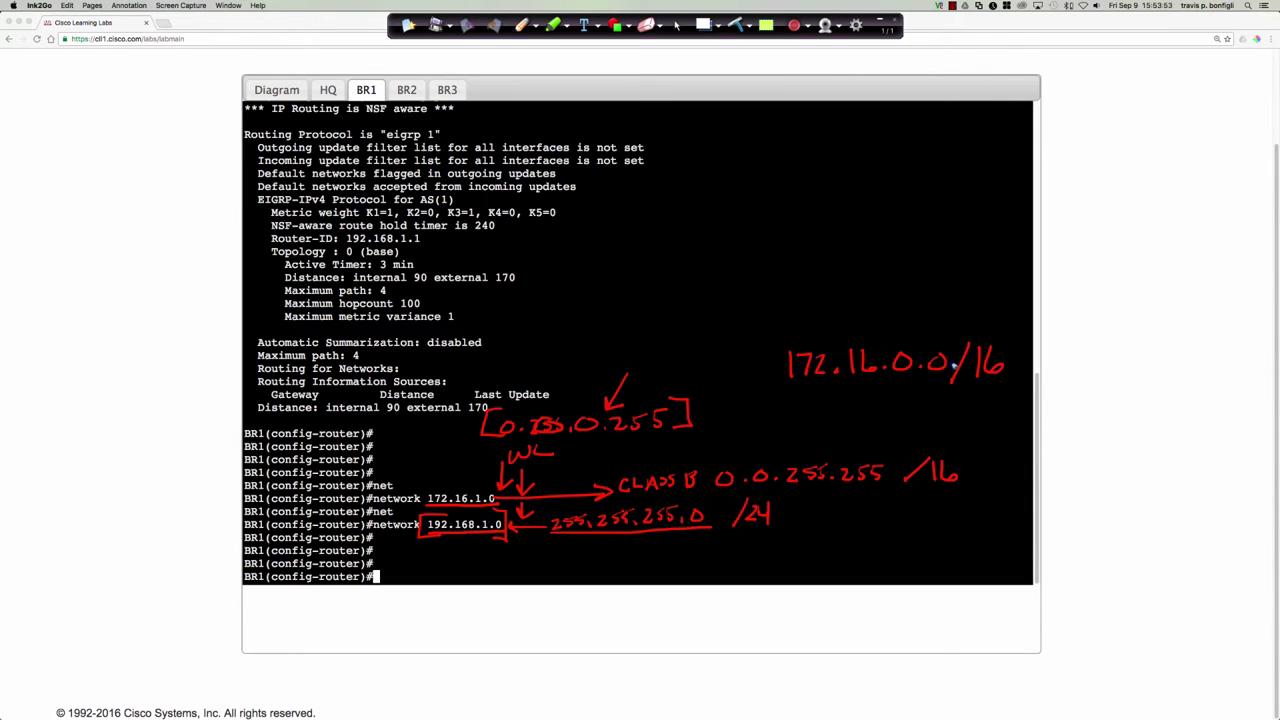
- Draw a curved arrow from 172.16.0.0/16 and write the range end 172.16.255.255 below it, crossing out the misplaced "172"
mouse_move(790, 360)
mouse_down()
mouse_move(754, 412)
mouse_move(798, 414)
mouse_up()
drag(803, 400, 834, 414)
click(841, 411)
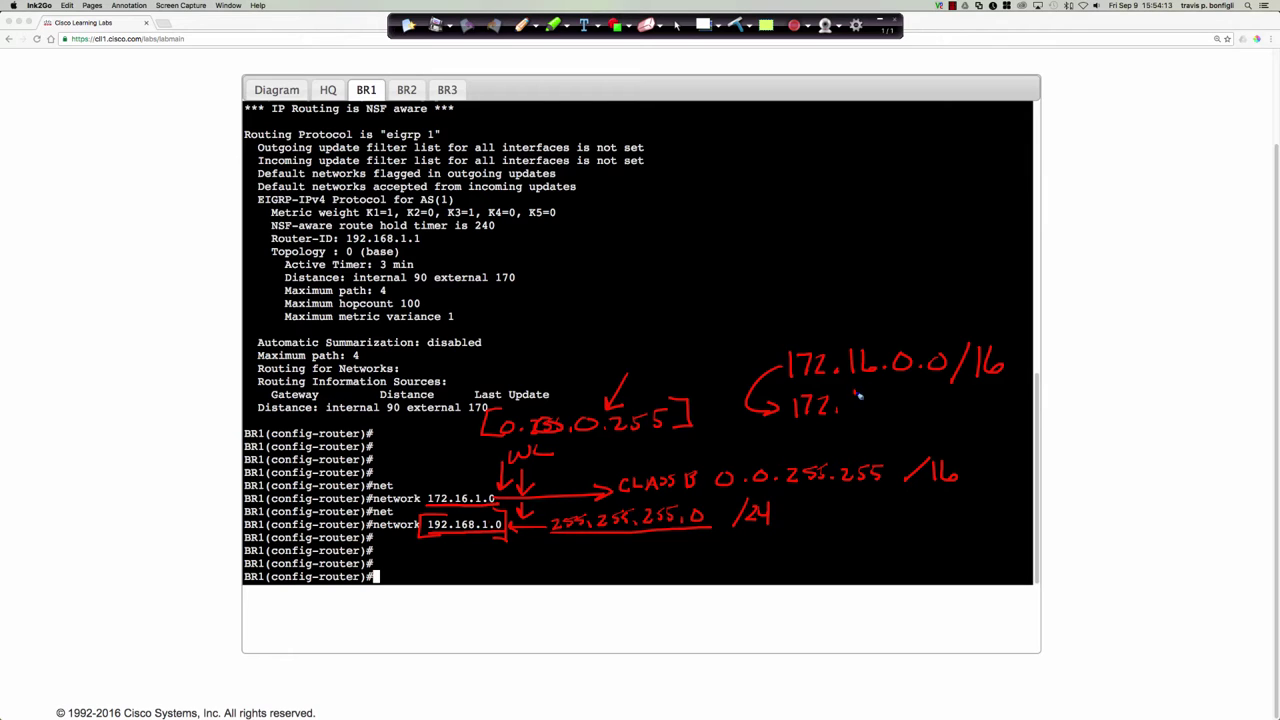
mouse_move(858, 396)
mouse_down()
mouse_move(812, 420)
mouse_move(846, 420)
mouse_up()
click(895, 410)
drag(906, 398, 920, 411)
mouse_move(926, 397)
mouse_down()
mouse_move(940, 412)
mouse_move(954, 393)
mouse_move(982, 410)
mouse_move(999, 397)
mouse_up()
click(956, 408)
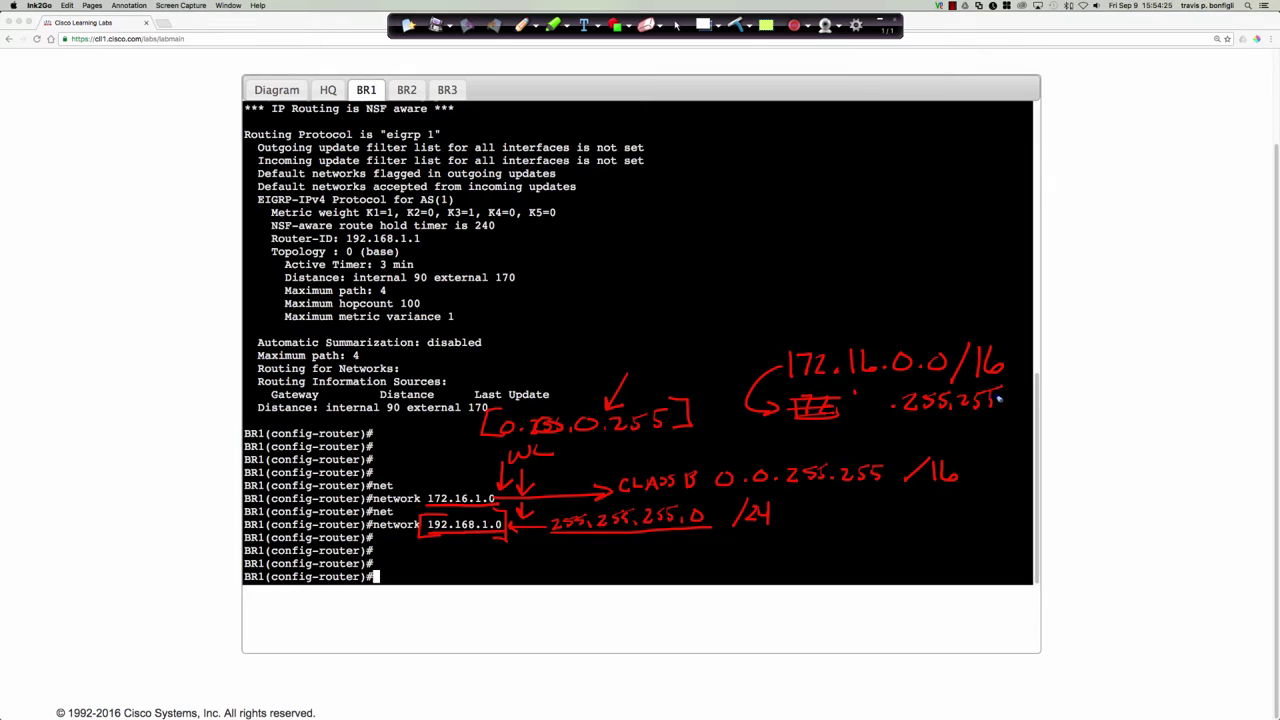
drag(818, 420, 820, 436)
mouse_move(828, 419)
mouse_down()
mouse_move(833, 436)
mouse_move(888, 421)
mouse_up()
click(866, 430)
- Write "172.16.32.0/24" above the 172.16.0.0/16 range, underline it with an arrow toward the range, and box the range
mouse_move(712, 284)
mouse_down()
mouse_move(713, 315)
mouse_move(787, 312)
mouse_up()
click(773, 309)
mouse_move(810, 283)
mouse_down()
mouse_move(813, 307)
mouse_move(896, 306)
mouse_move(912, 290)
mouse_up()
click(822, 308)
click(890, 305)
mouse_move(940, 278)
mouse_down()
mouse_move(922, 320)
mouse_move(976, 300)
mouse_move(970, 312)
mouse_up()
mouse_move(888, 318)
mouse_down()
mouse_move(886, 343)
mouse_move(897, 332)
mouse_up()
mouse_move(810, 336)
mouse_down()
mouse_move(737, 341)
mouse_move(872, 440)
mouse_move(1063, 340)
mouse_move(812, 323)
mouse_up()
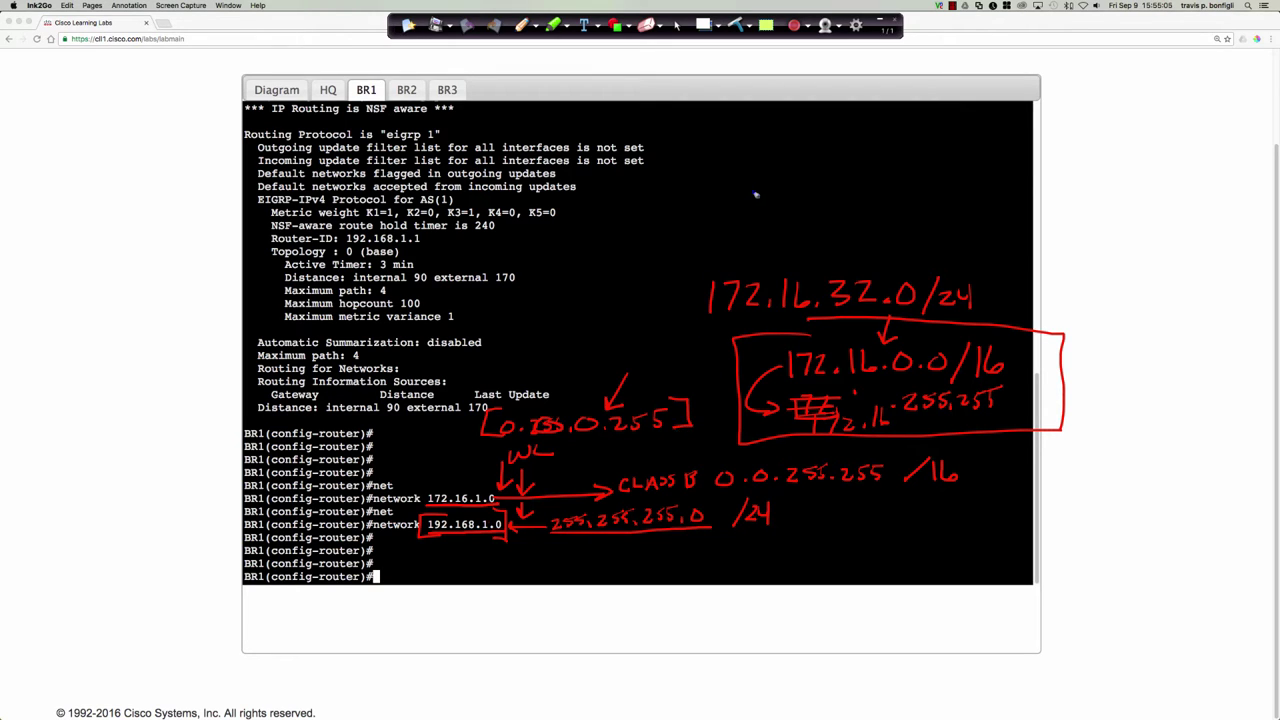
- Clear all ink annotations and list BR1's EIGRP interfaces with "do sh ip eigrp inter"
click(689, 28)
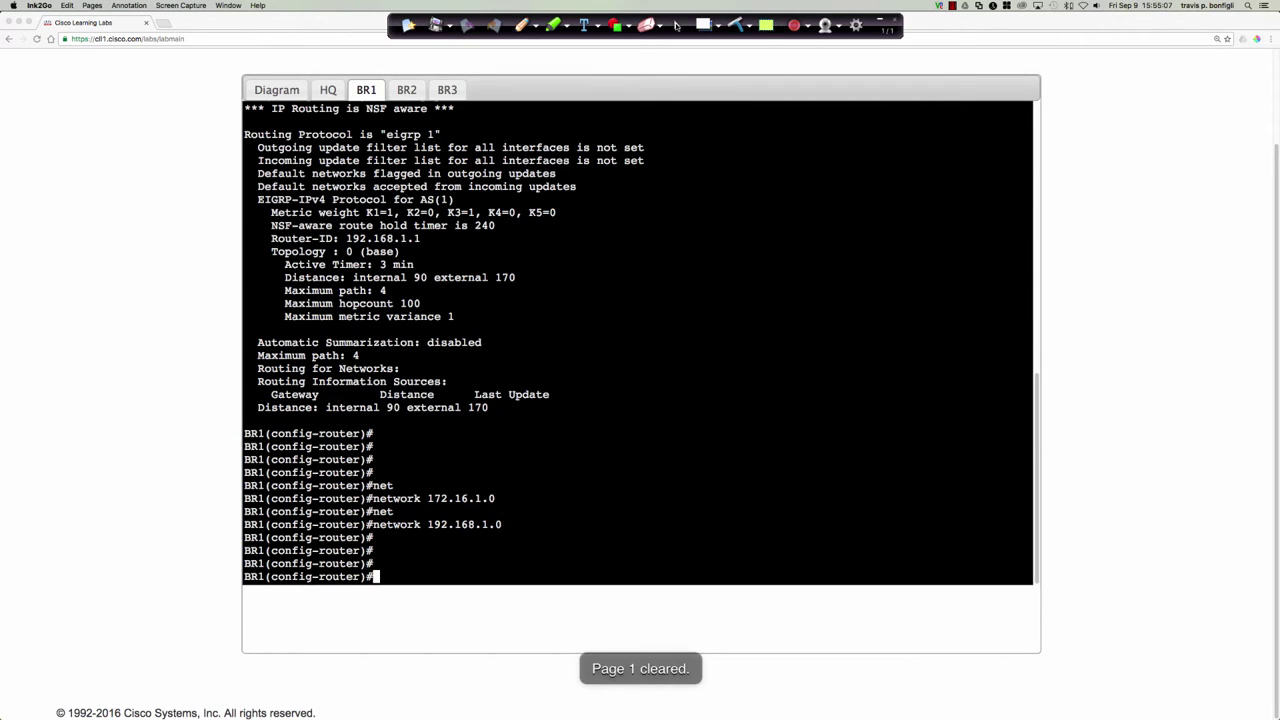
click(678, 27)
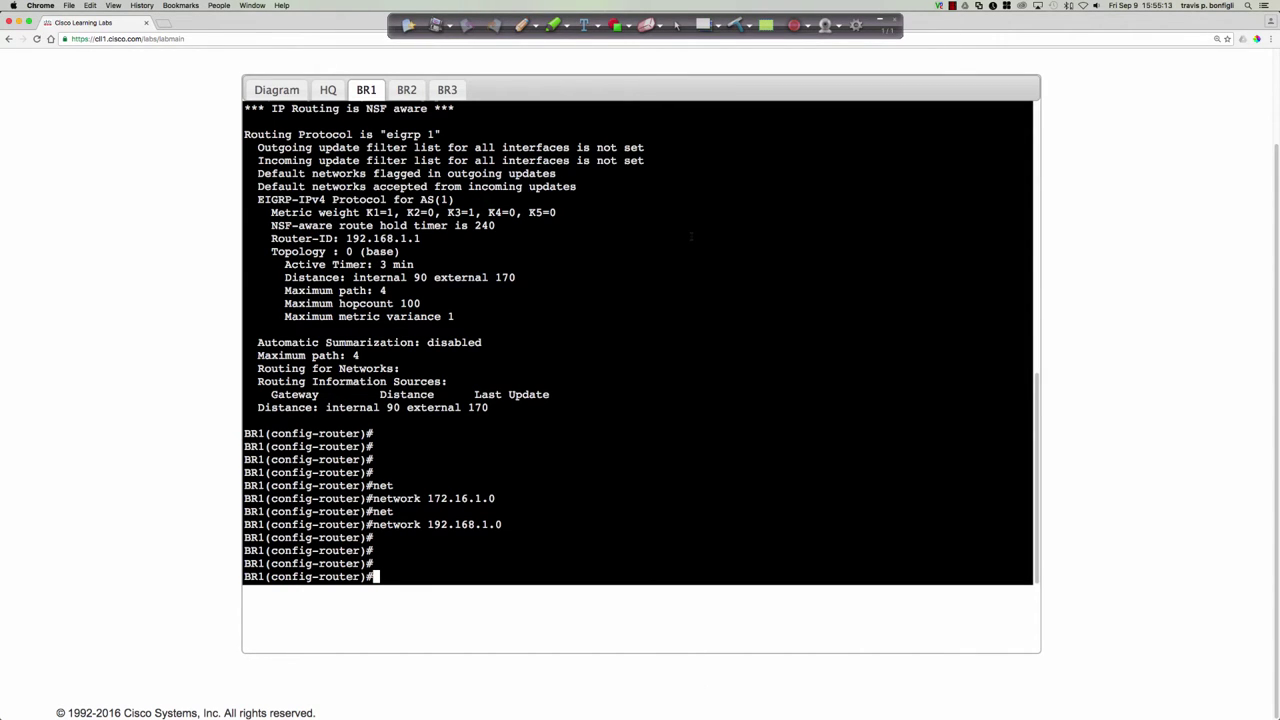
key(Return)
text(do sh ip)
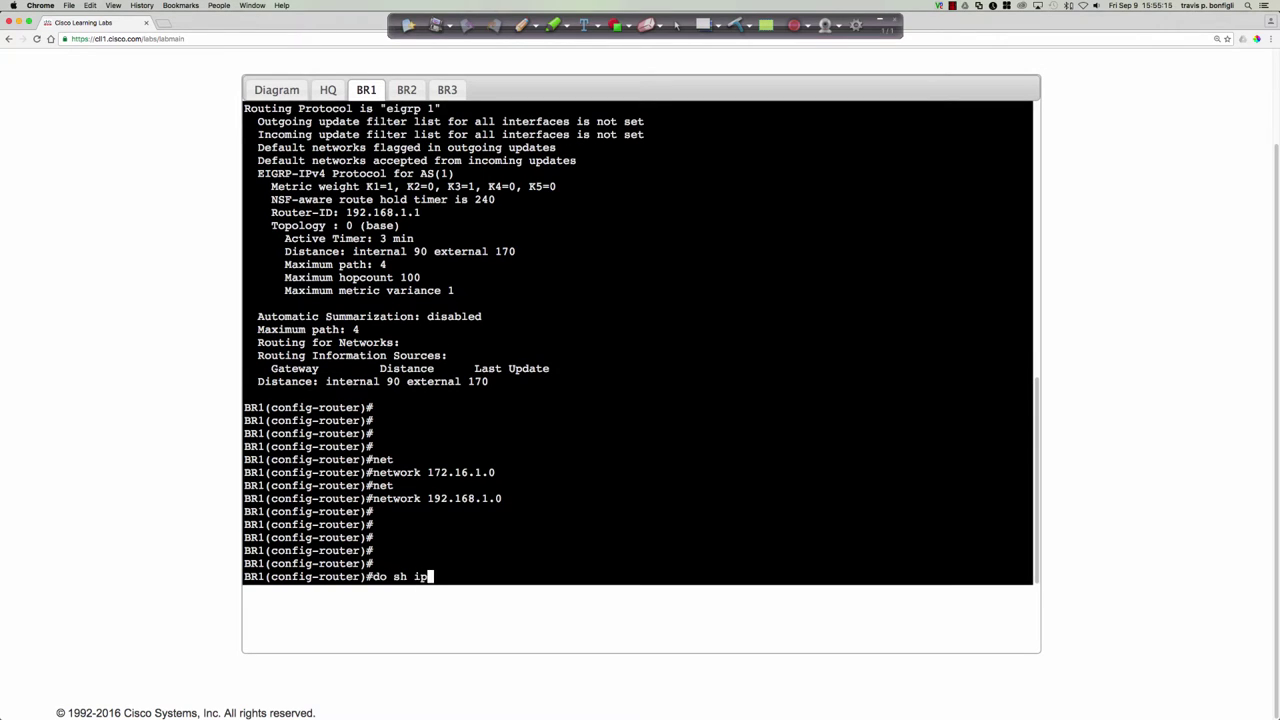
text( eigrp inter)
key(Return)
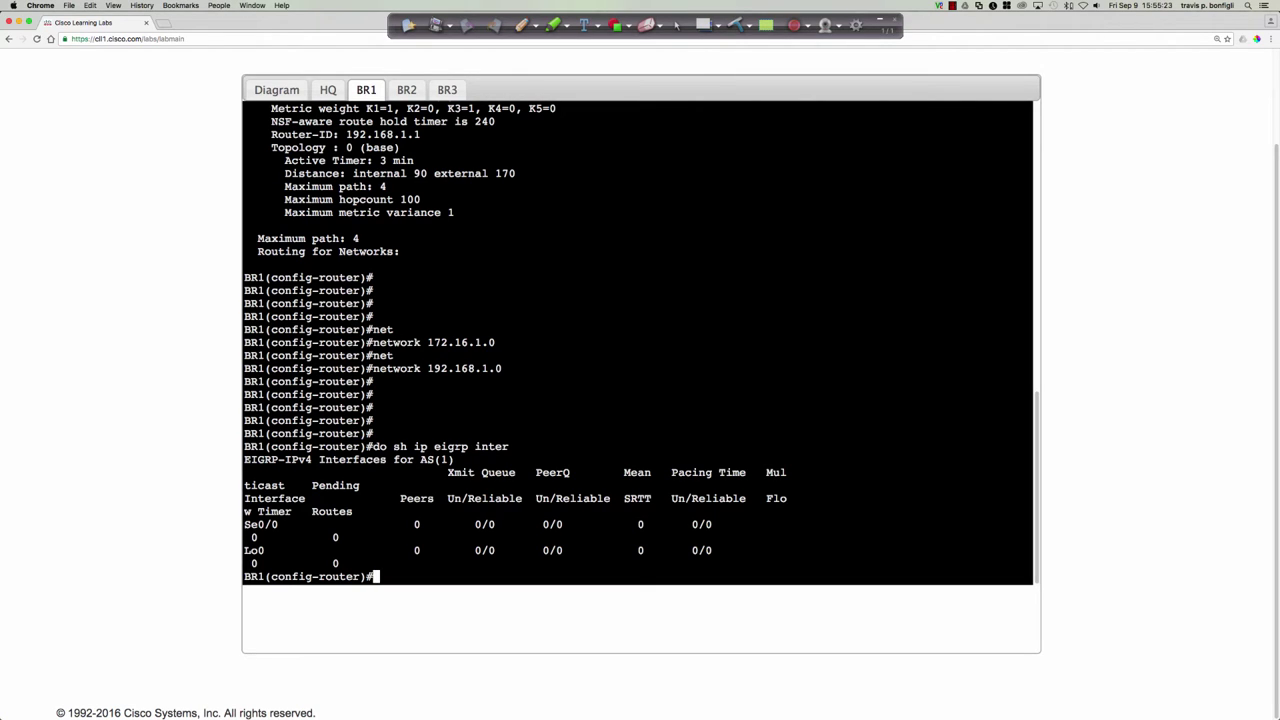
- Show the interface summary with "do sh ip int bri" and highlight 172.16.1.0 in the network statement for comparison
text(do sh ip int bri)
key(Return)
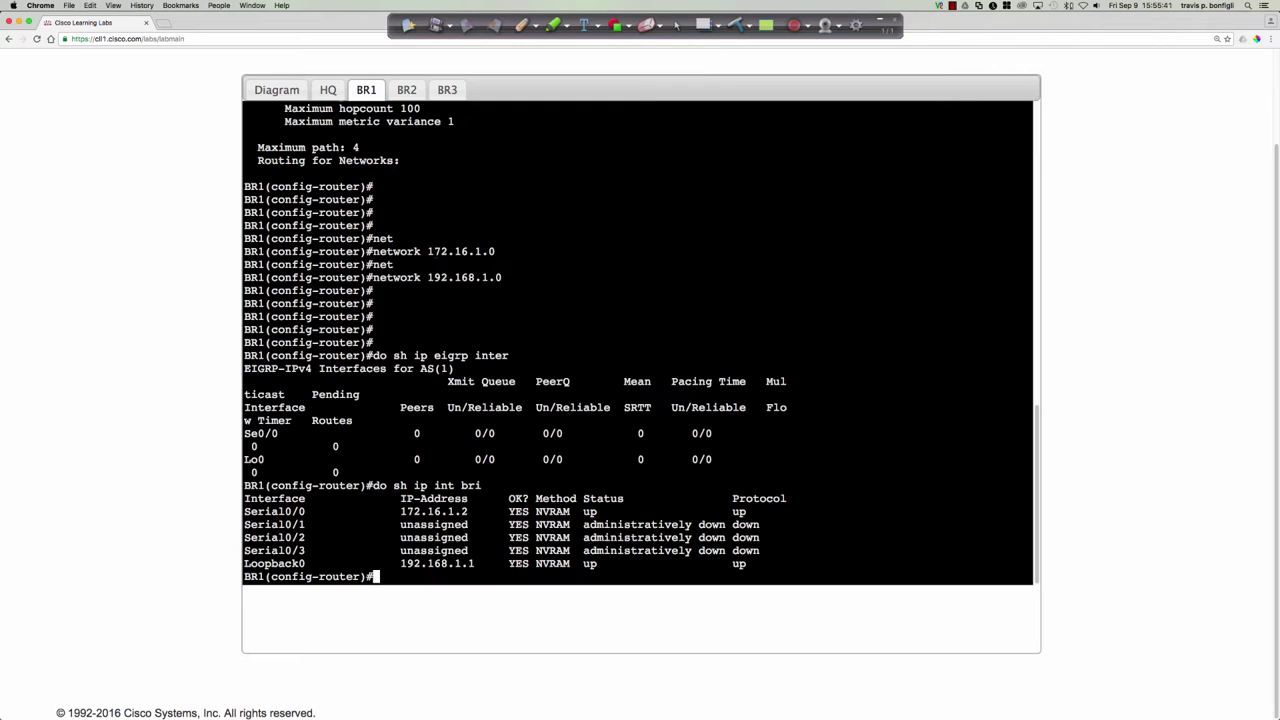
drag(427, 251, 495, 251)
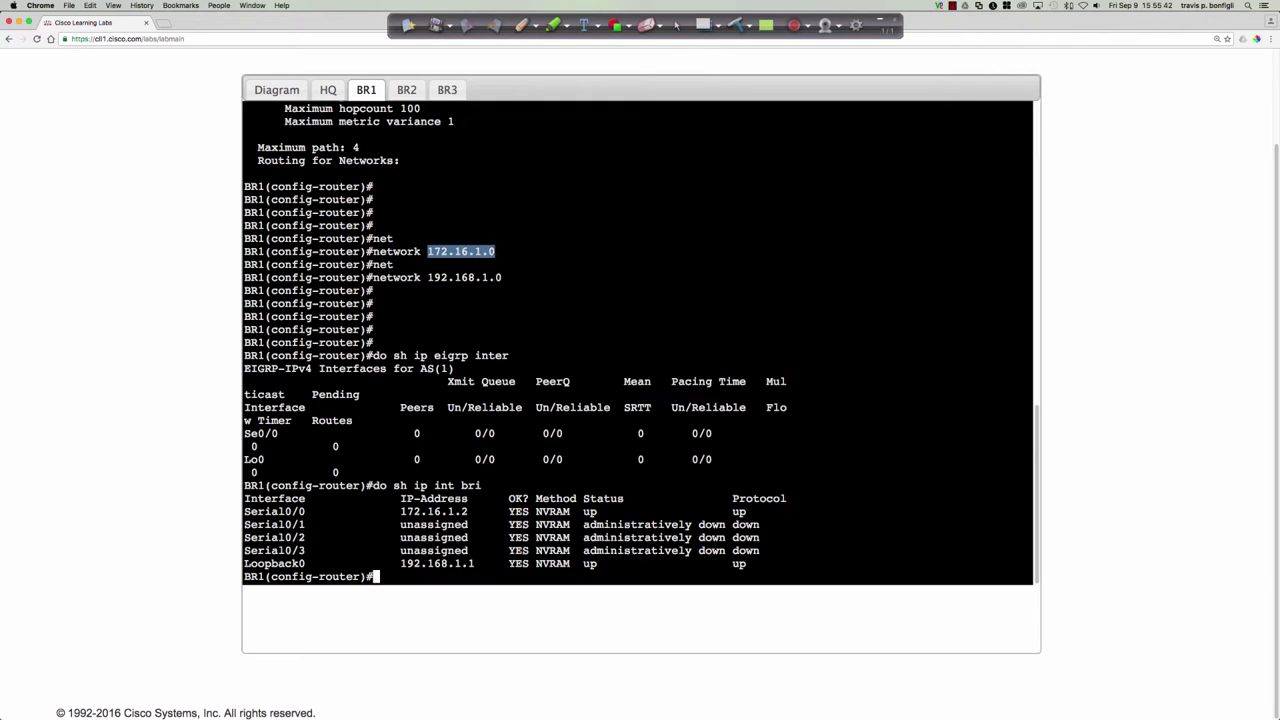
click(770, 251)
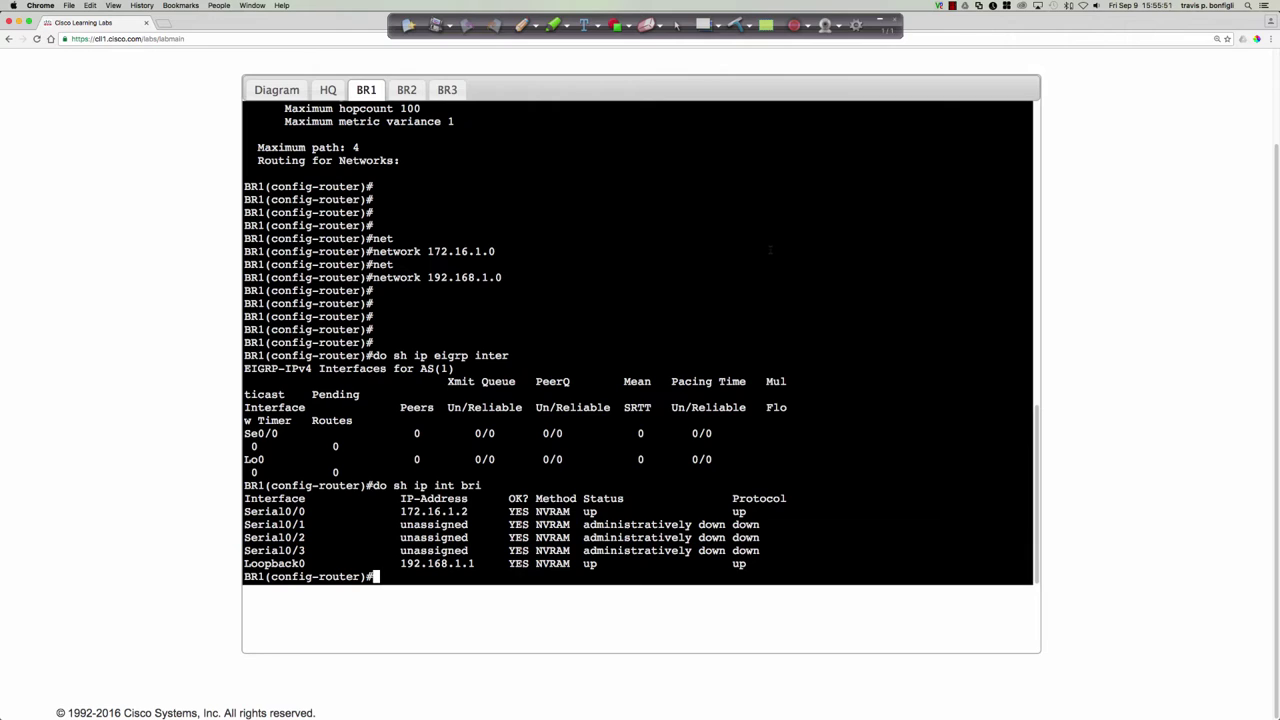
- Create loopback interface lo172 on BR1 with IP address 172.16.172.172 and mask 255.255.255.0
text(int lo172)
key(Return)
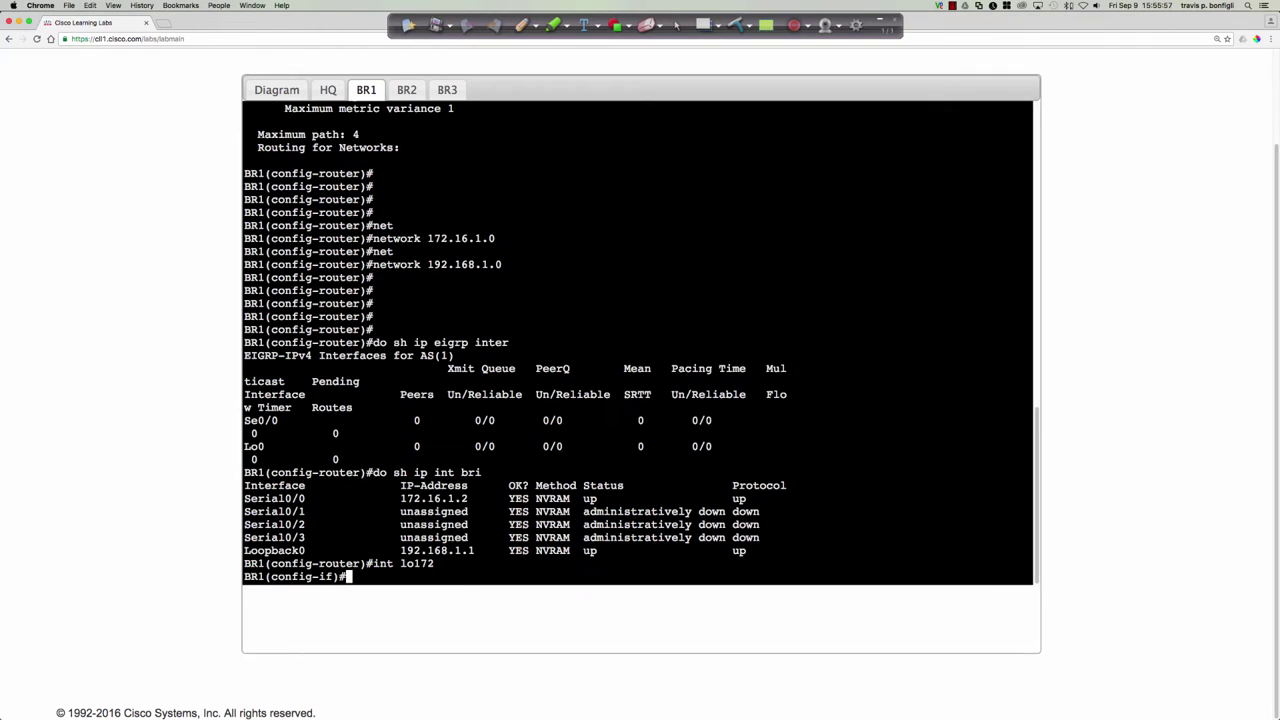
text(ip add 17)
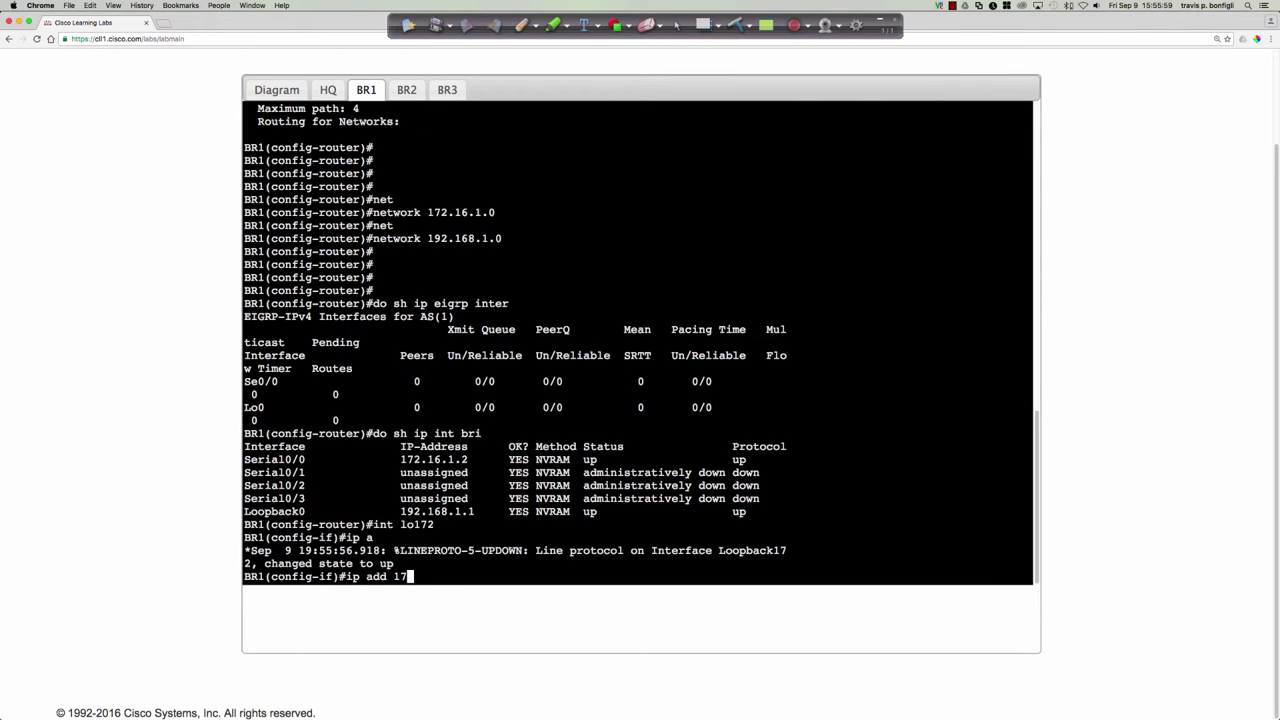
text(2.16.172.172 255.255.)
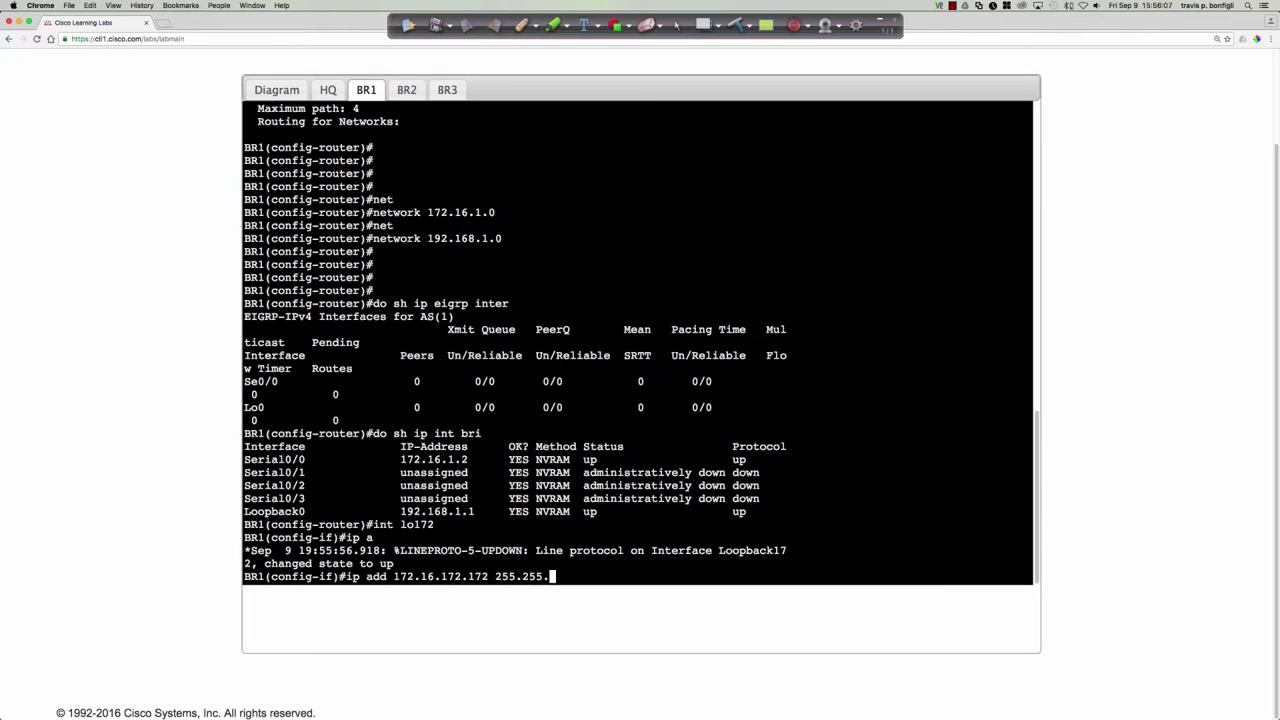
text(255.0)
key(Return)
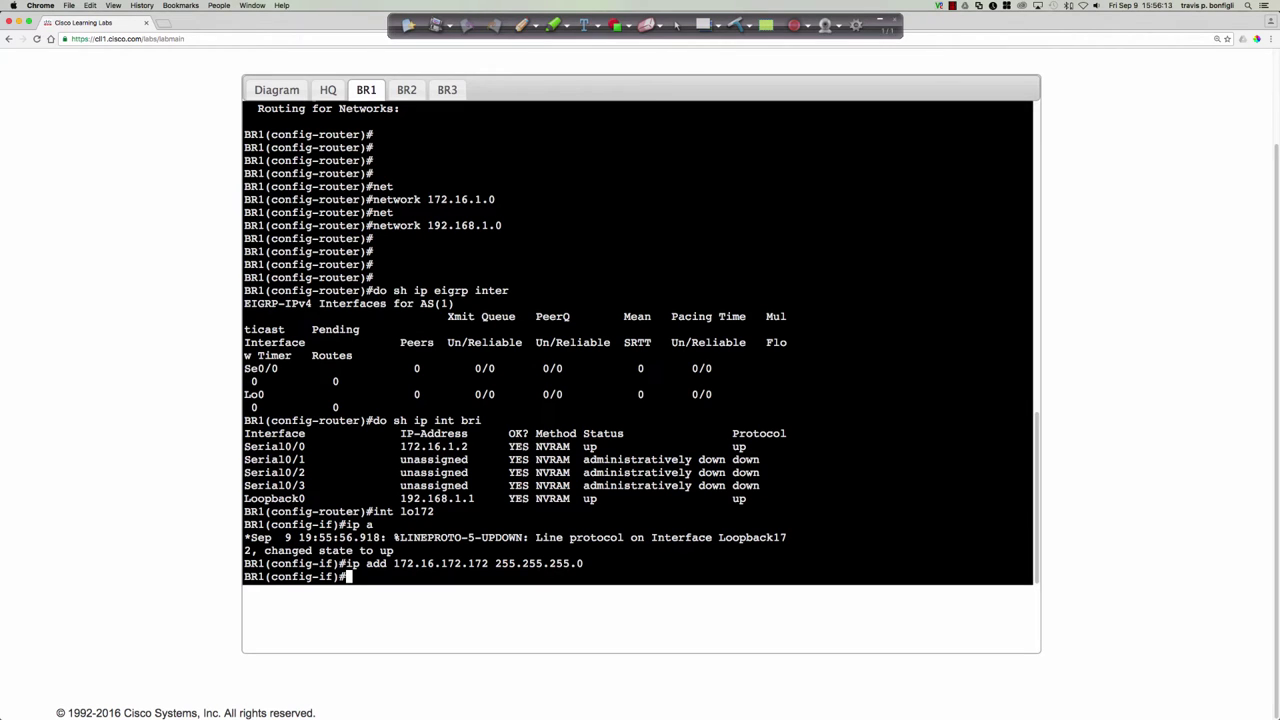
- Check the new loopback in the outputs of "do sh ip int bri" and "do sh ip eigrp inter"
text(do sh ip int br)
text(i)
key(Return)
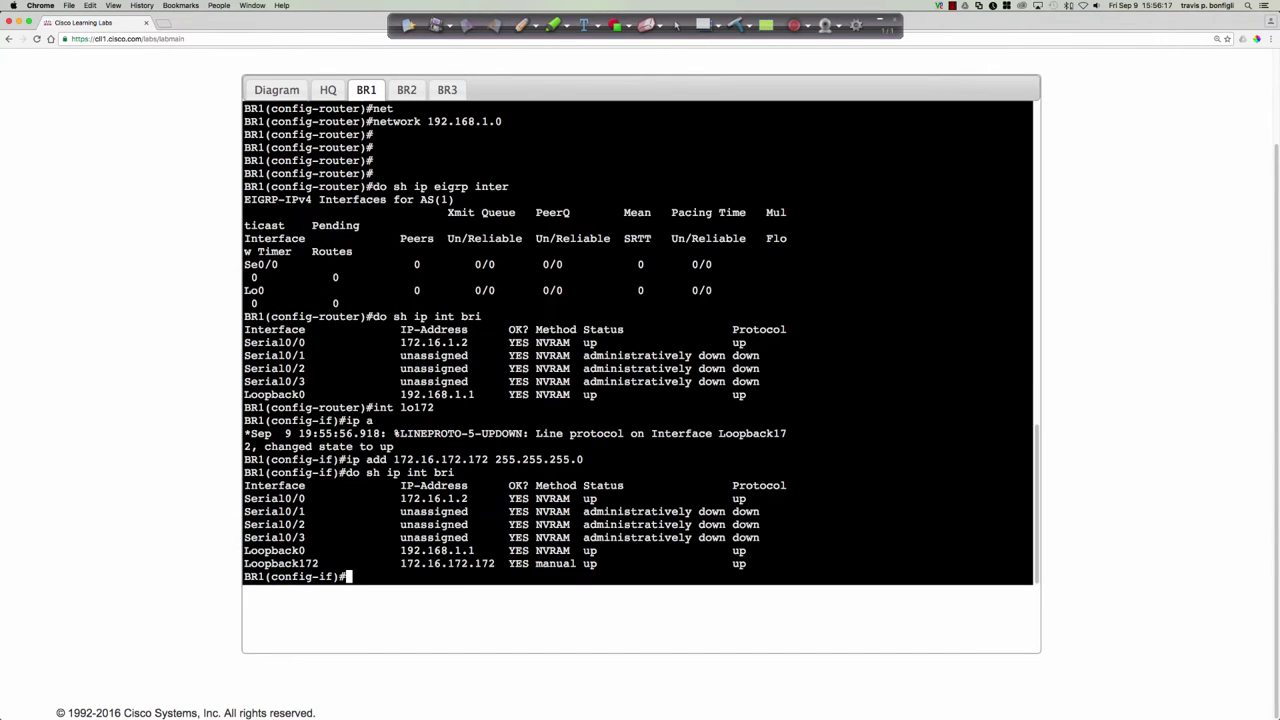
key(Return)
key(Return)
key(Return)
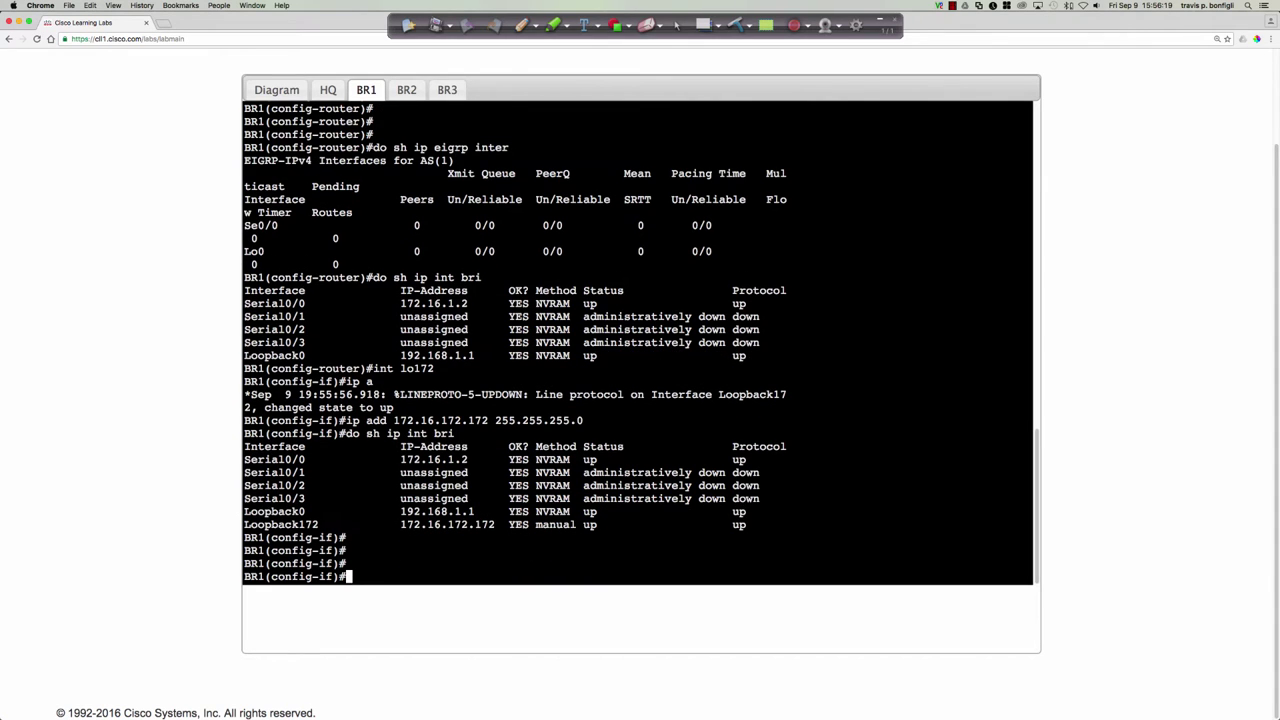
text(do sh ip eigrp inter)
key(Return)
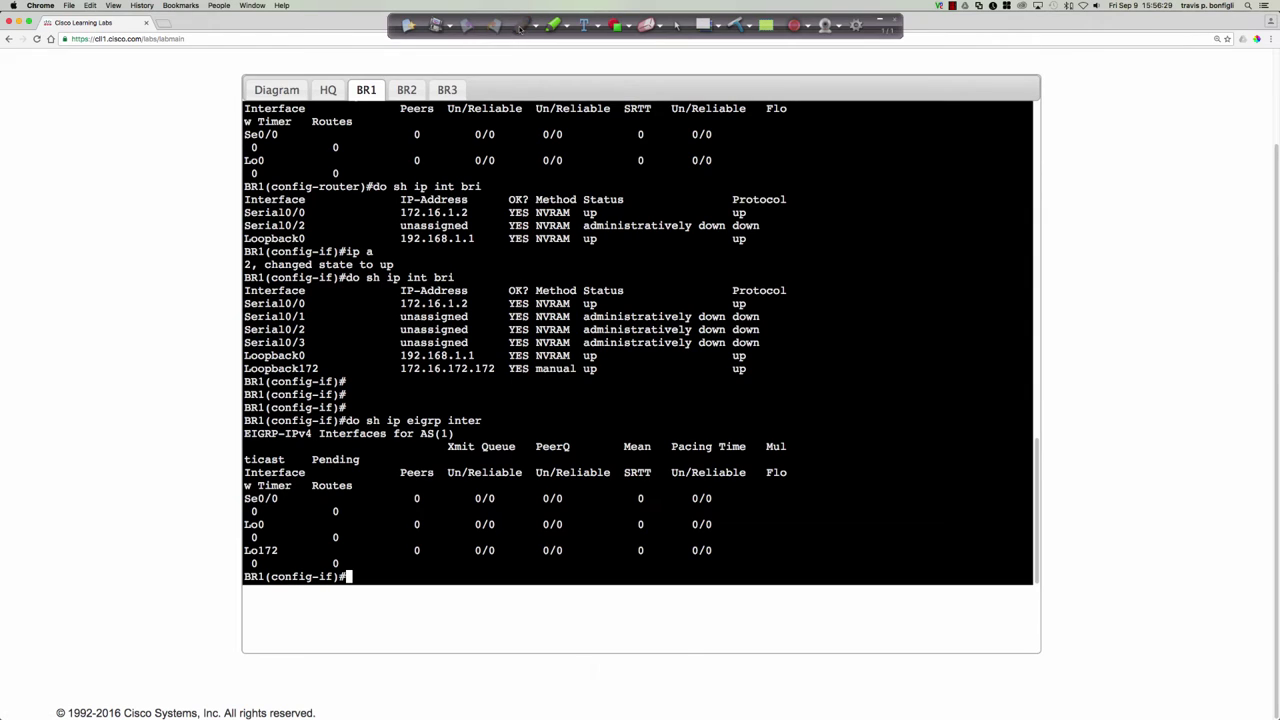
- Circle Lo172 in the EIGRP interface list and the addresses 172.16.172.172 and 172.16.1.2 in the interface summary
click(521, 24)
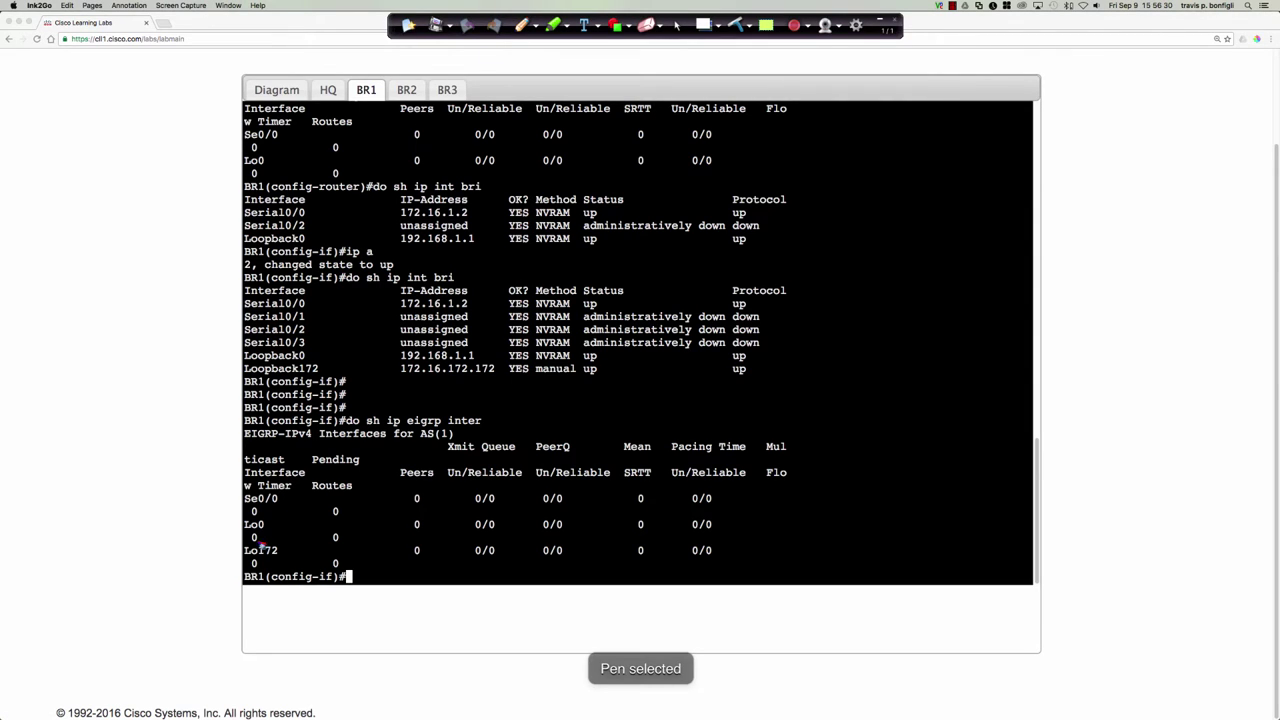
mouse_move(268, 546)
mouse_down()
mouse_move(231, 558)
mouse_move(255, 575)
mouse_move(294, 565)
mouse_move(283, 545)
mouse_move(270, 549)
mouse_up()
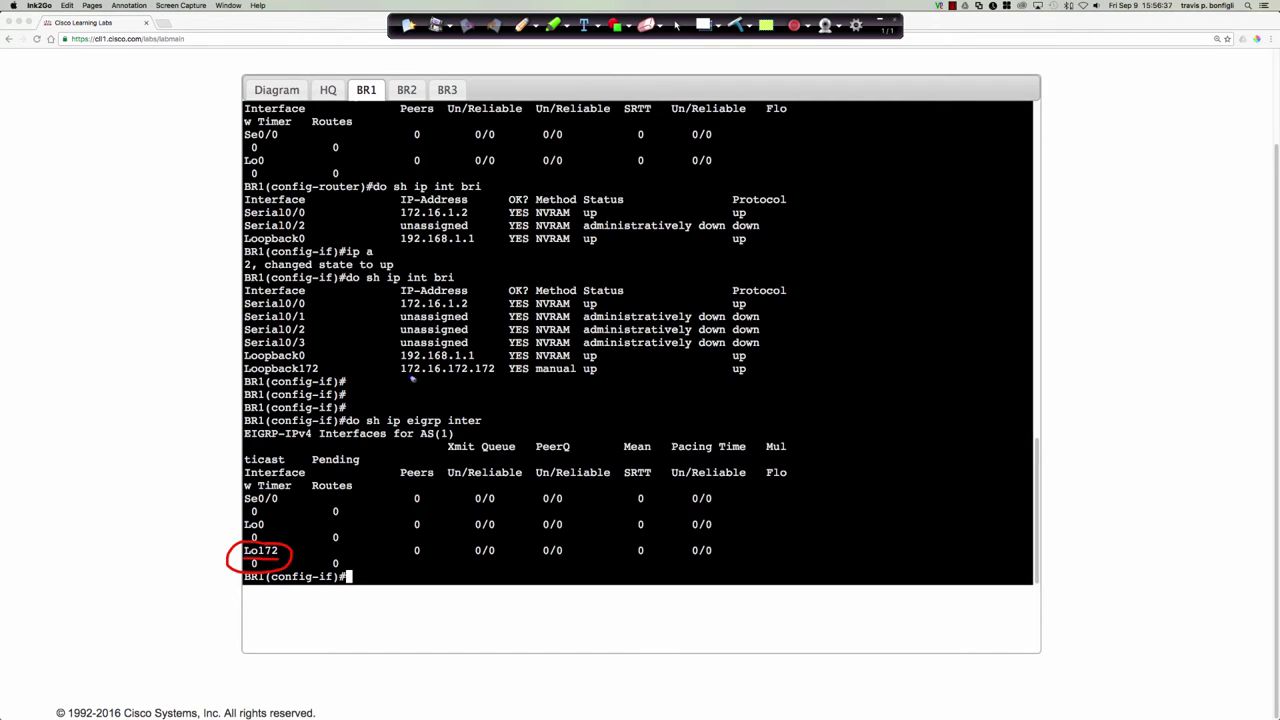
mouse_move(417, 362)
mouse_down()
mouse_move(393, 365)
mouse_move(420, 380)
mouse_move(492, 380)
mouse_move(501, 367)
mouse_up()
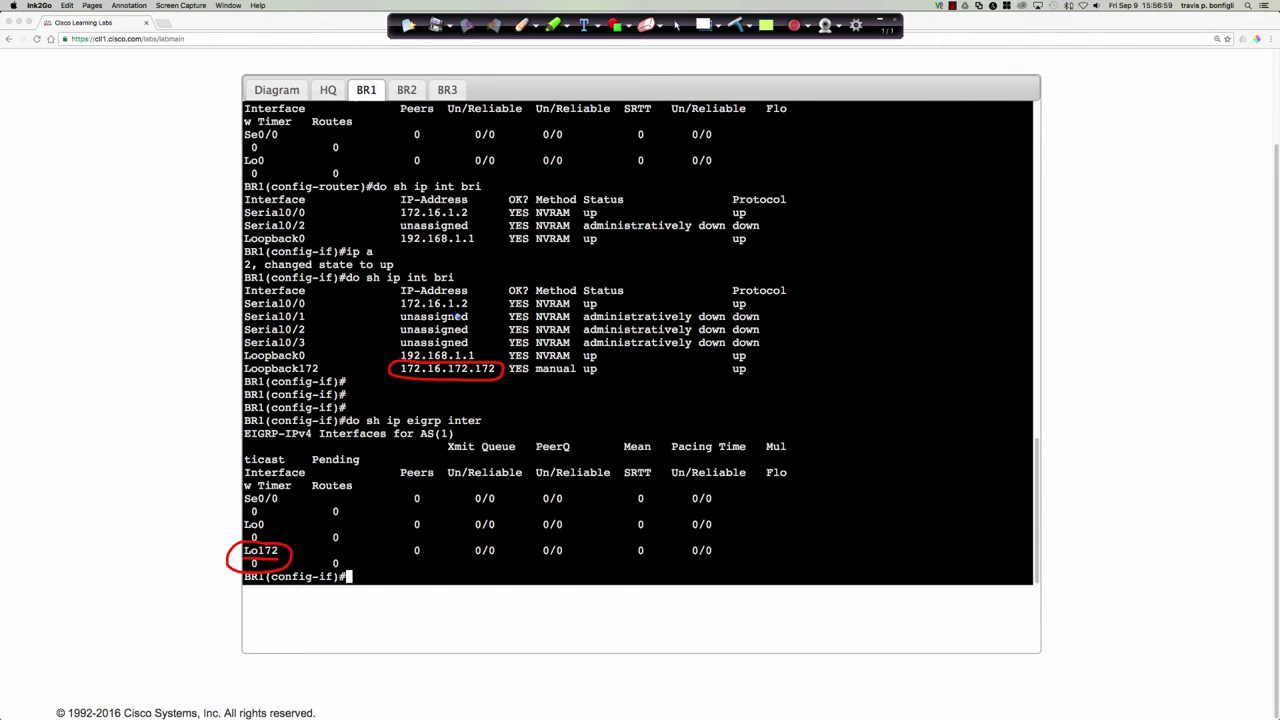
mouse_move(423, 291)
mouse_down()
mouse_move(396, 298)
mouse_move(440, 316)
mouse_move(485, 304)
mouse_move(398, 290)
mouse_up()
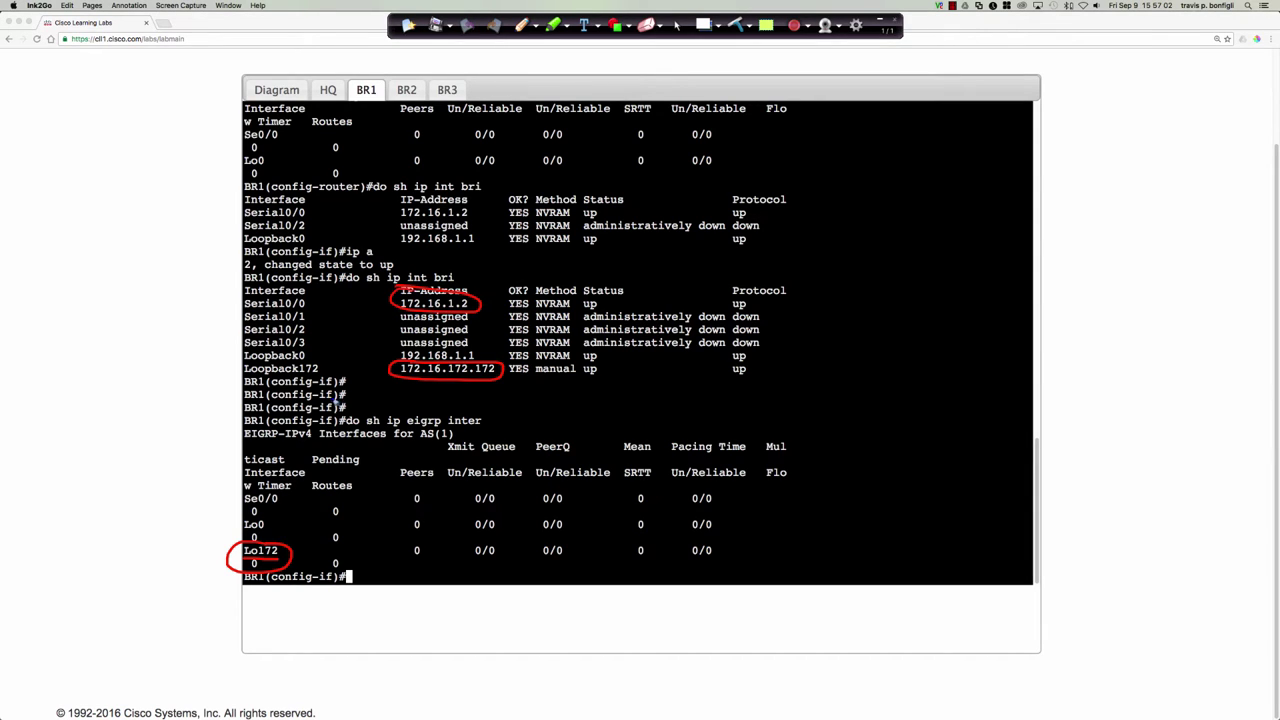
- Clear the ink annotations, add blank prompt lines in BR1's terminal, and switch to the BR2 console
click(576, 32)
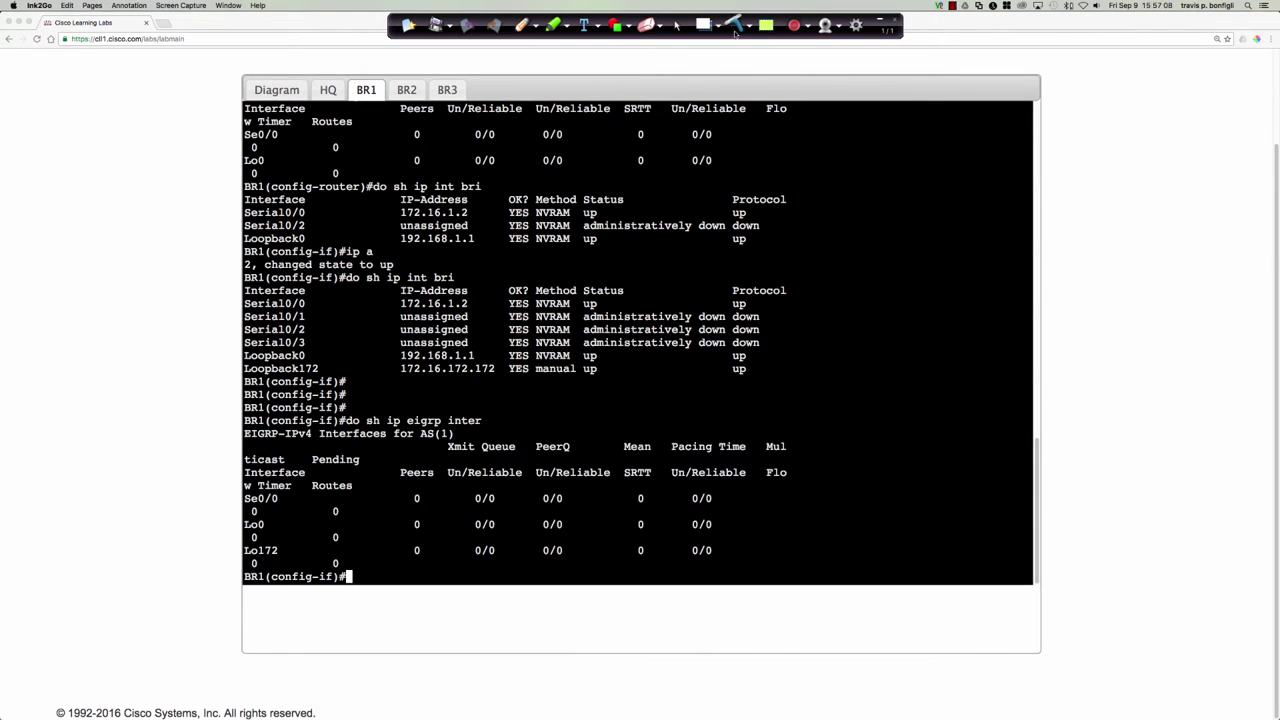
click(679, 26)
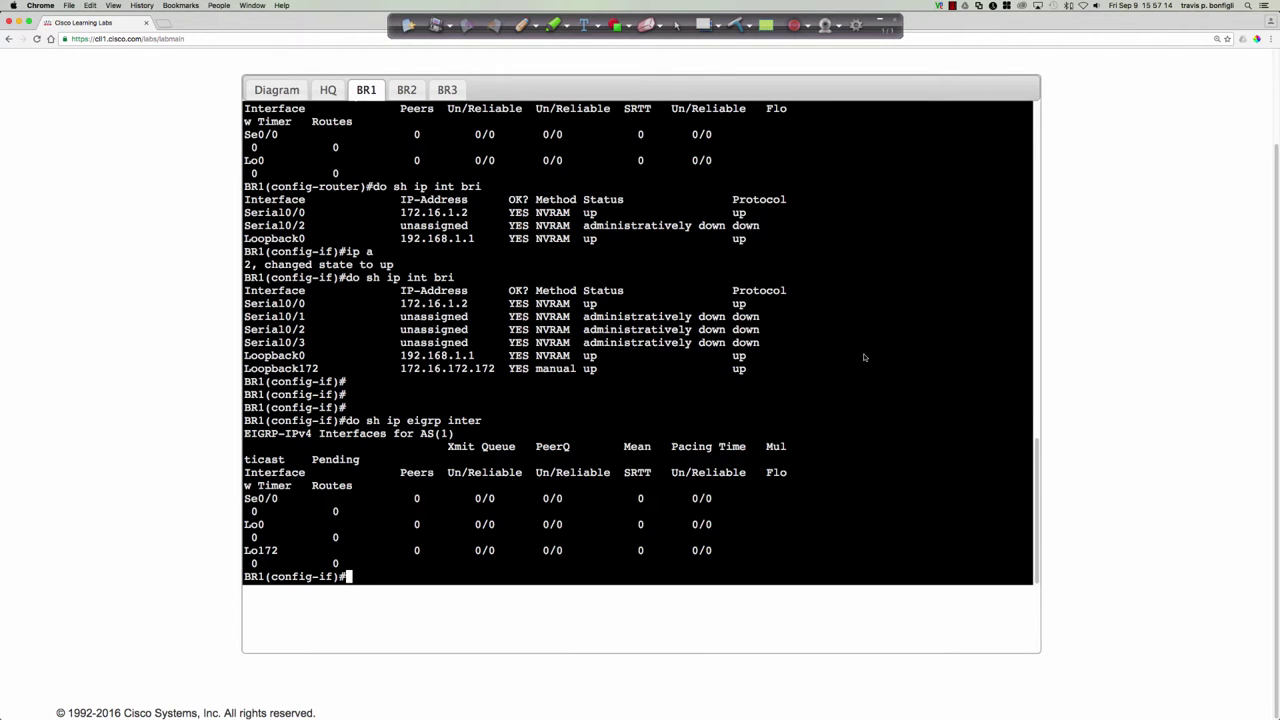
key(Return)
key(Return)
key(Return)
key(Return)
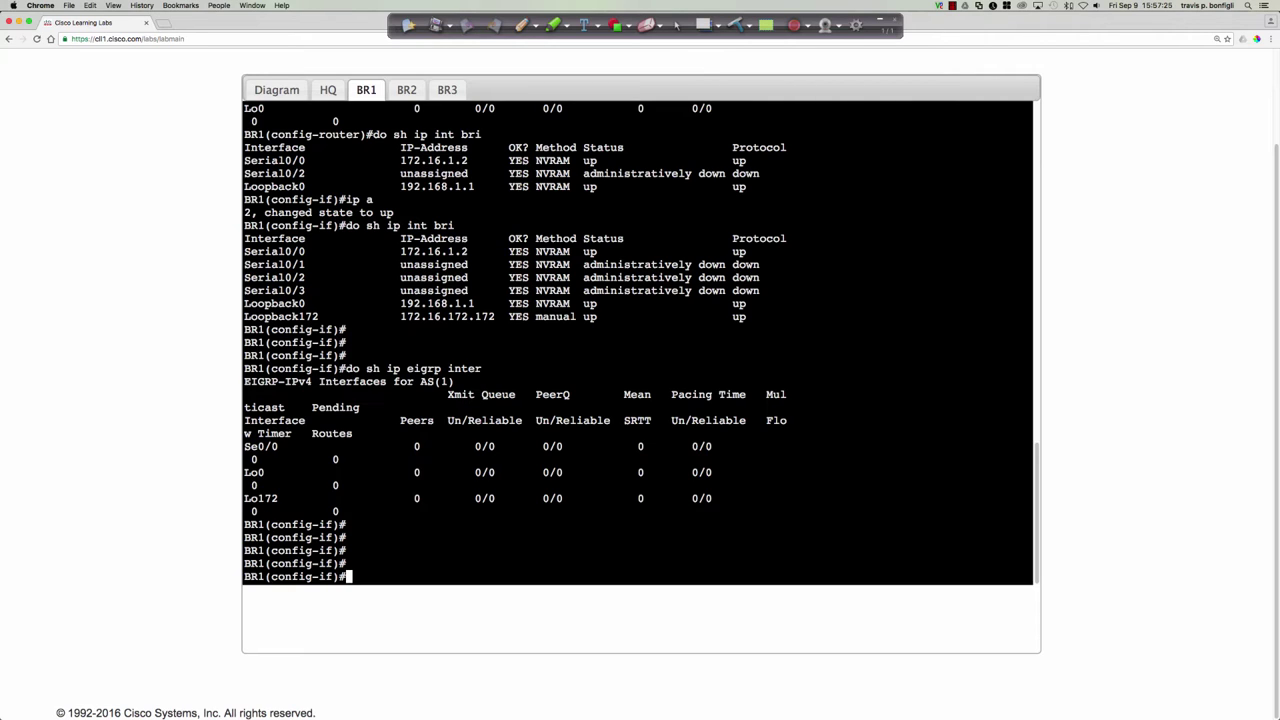
click(406, 89)
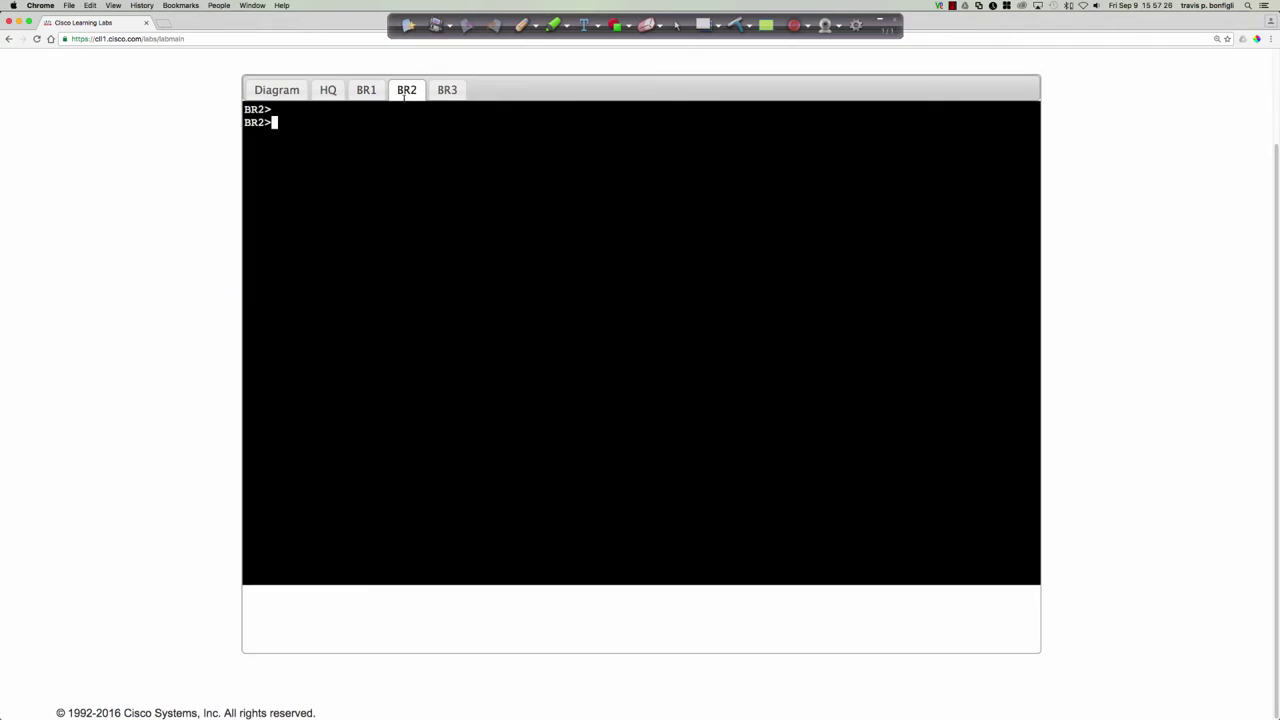
- Enter global configuration mode on BR2 and display its interface summary with "do sh ip int bri"
key(Return)
key(Return)
key(Return)
text(en)
key(Return)
text(conf t)
key(Return)
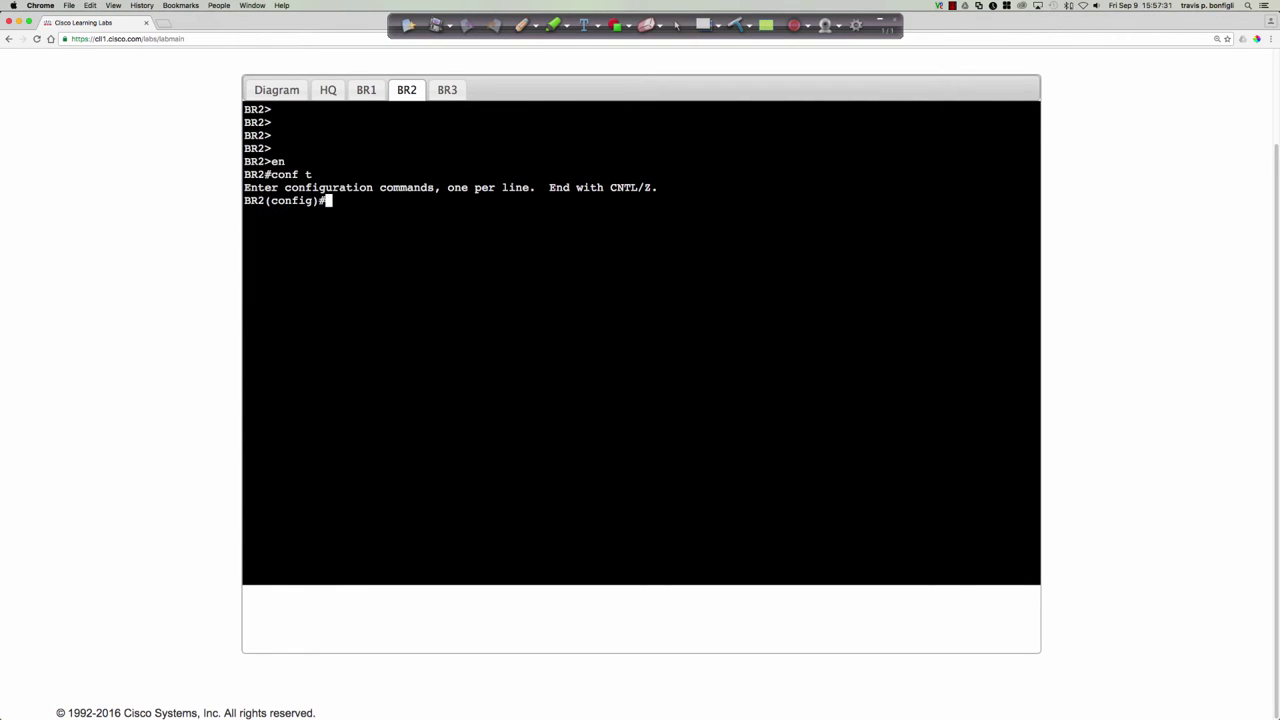
text(do sh ip int bri)
key(Return)
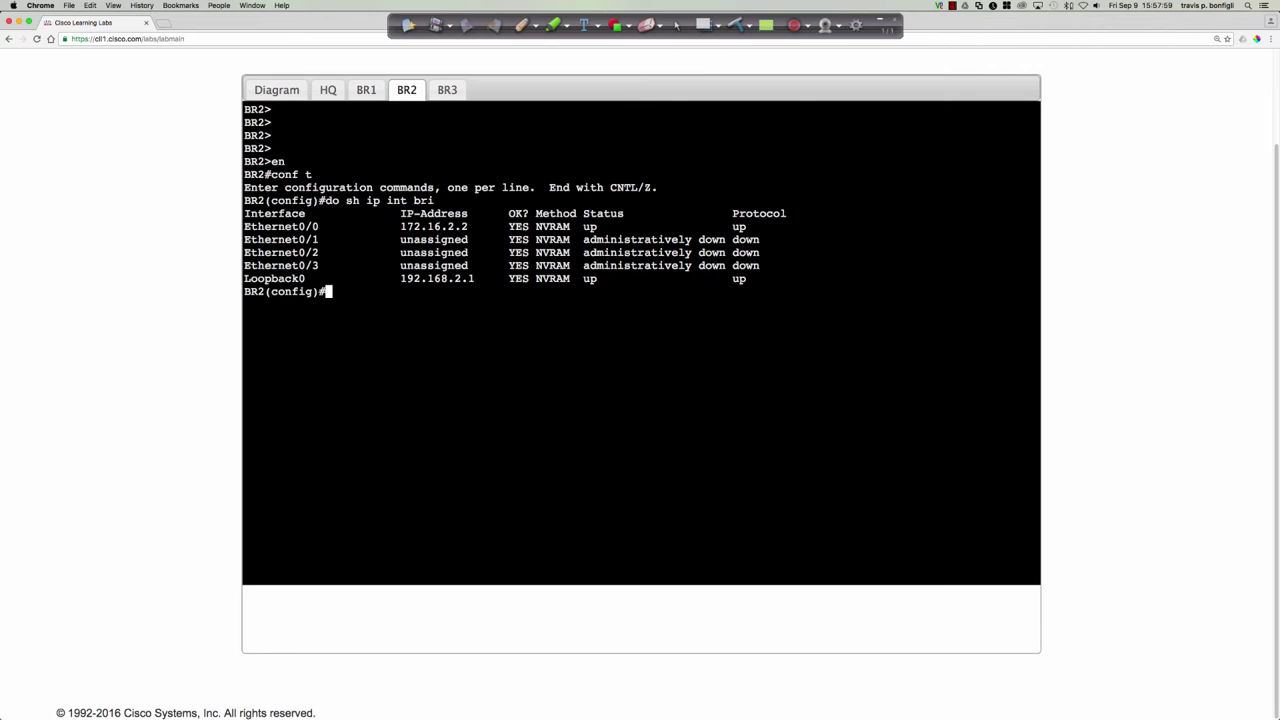
- Start the EIGRP process for autonomous system 1 on BR2 and begin a network statement for 172.16.2.0
text(router eigrp 1)
key(Return)
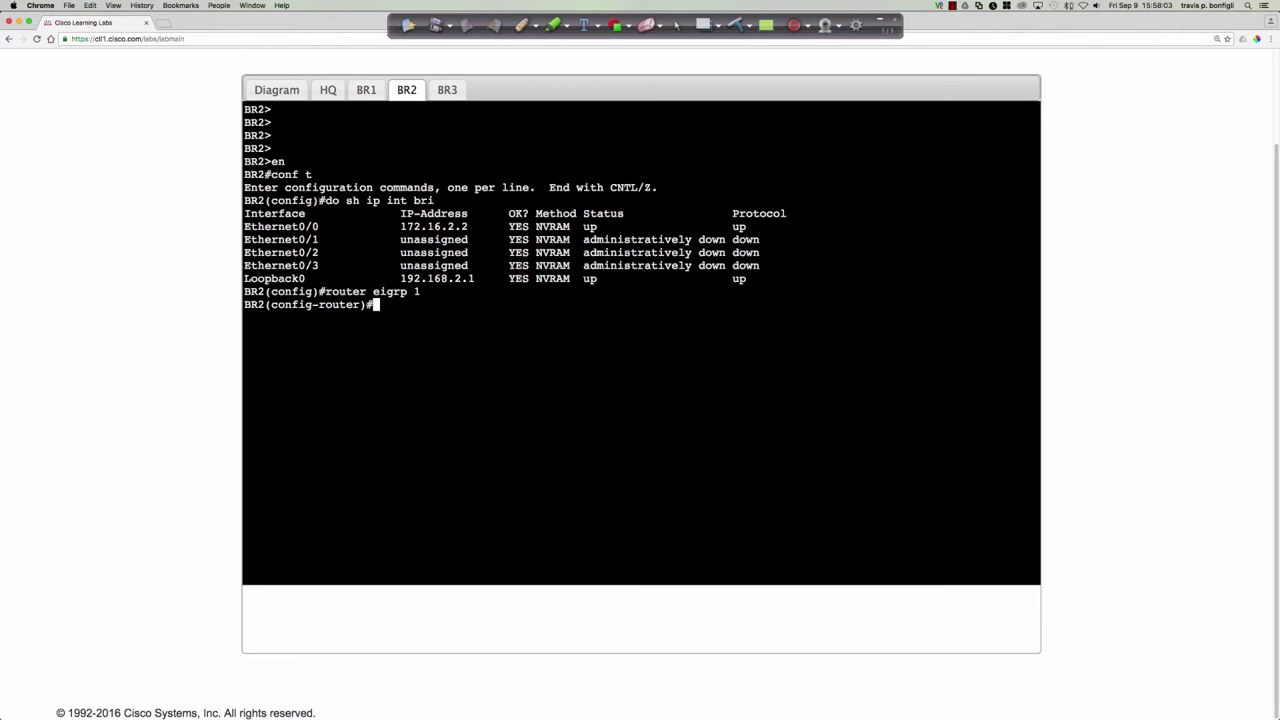
text(net)
key(Tab)
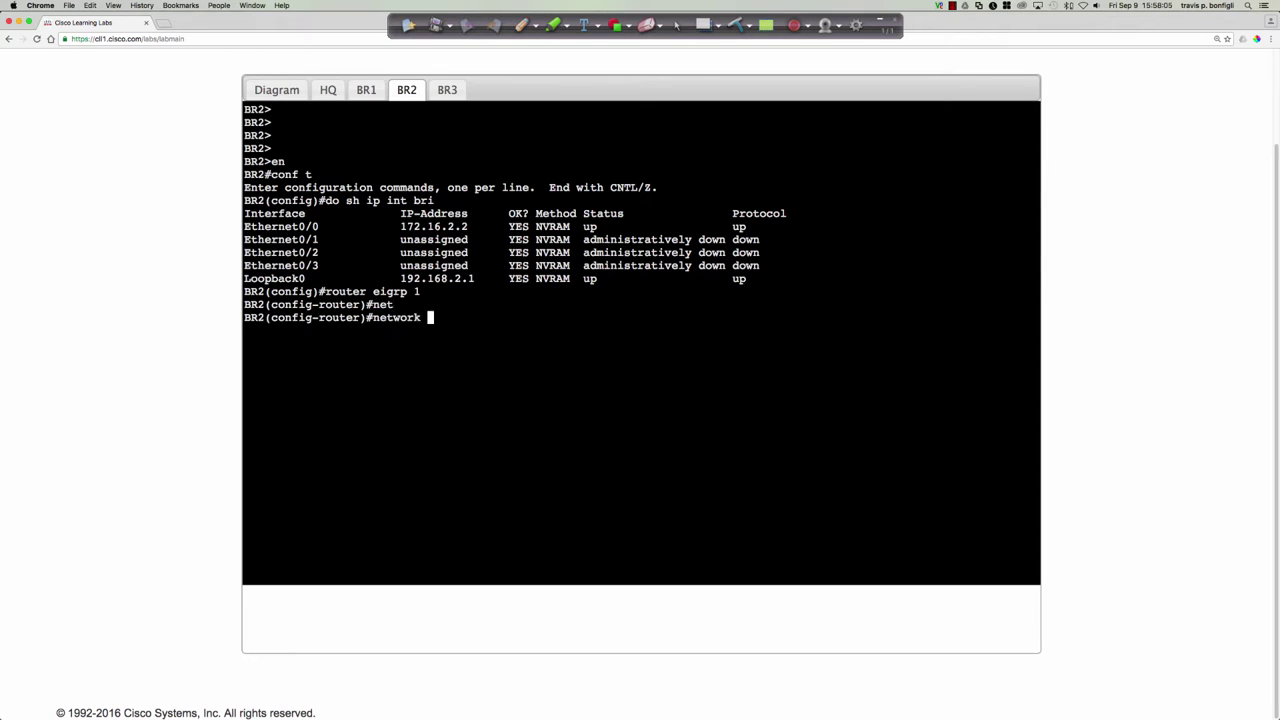
text(172.16.2.0)
- Handwrite the subnet mask 255.255.255.252 labelled SM with an arrow, and 255.255.255.255 labelled ALL 255 above it, erasing the stray scribble
click(521, 24)
mouse_move(795, 289)
mouse_down()
mouse_move(806, 299)
mouse_move(840, 286)
mouse_move(818, 305)
mouse_up()
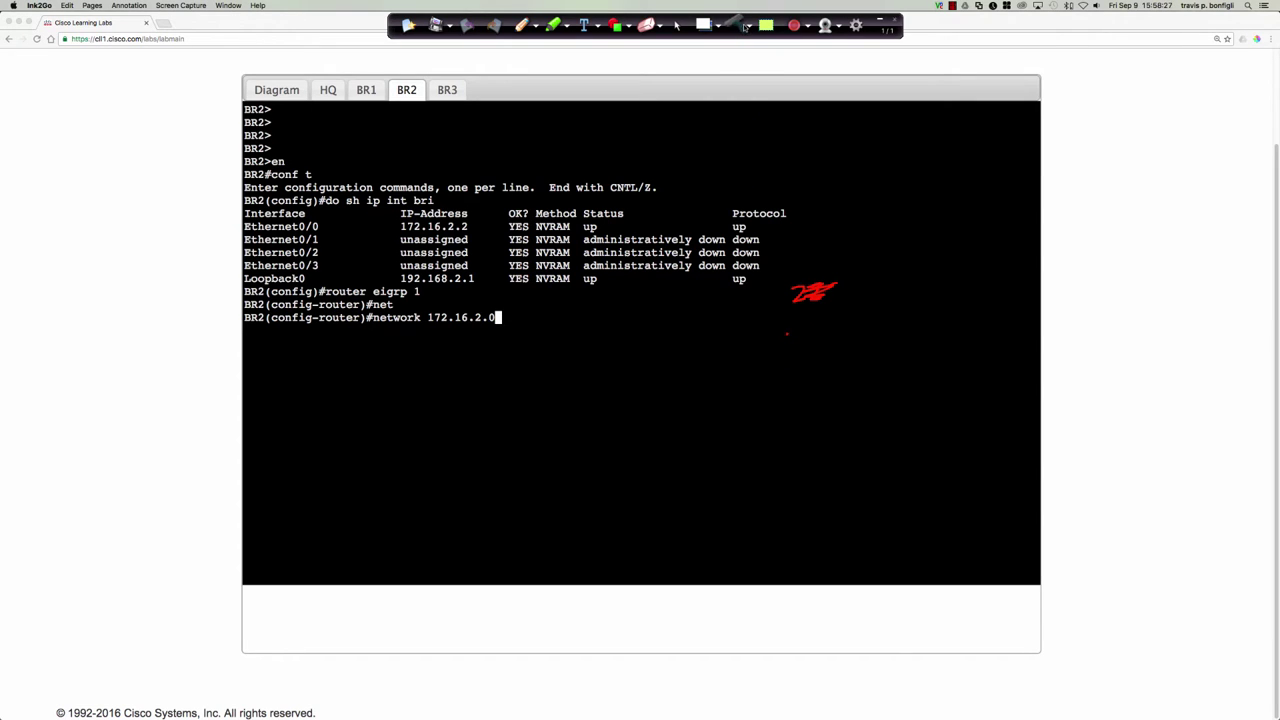
key(super+shift+c)
mouse_move(645, 368)
mouse_down()
mouse_move(662, 389)
mouse_move(704, 364)
mouse_up()
mouse_move(731, 381)
mouse_down()
mouse_move(789, 366)
mouse_move(801, 380)
mouse_move(849, 366)
mouse_move(948, 378)
mouse_up()
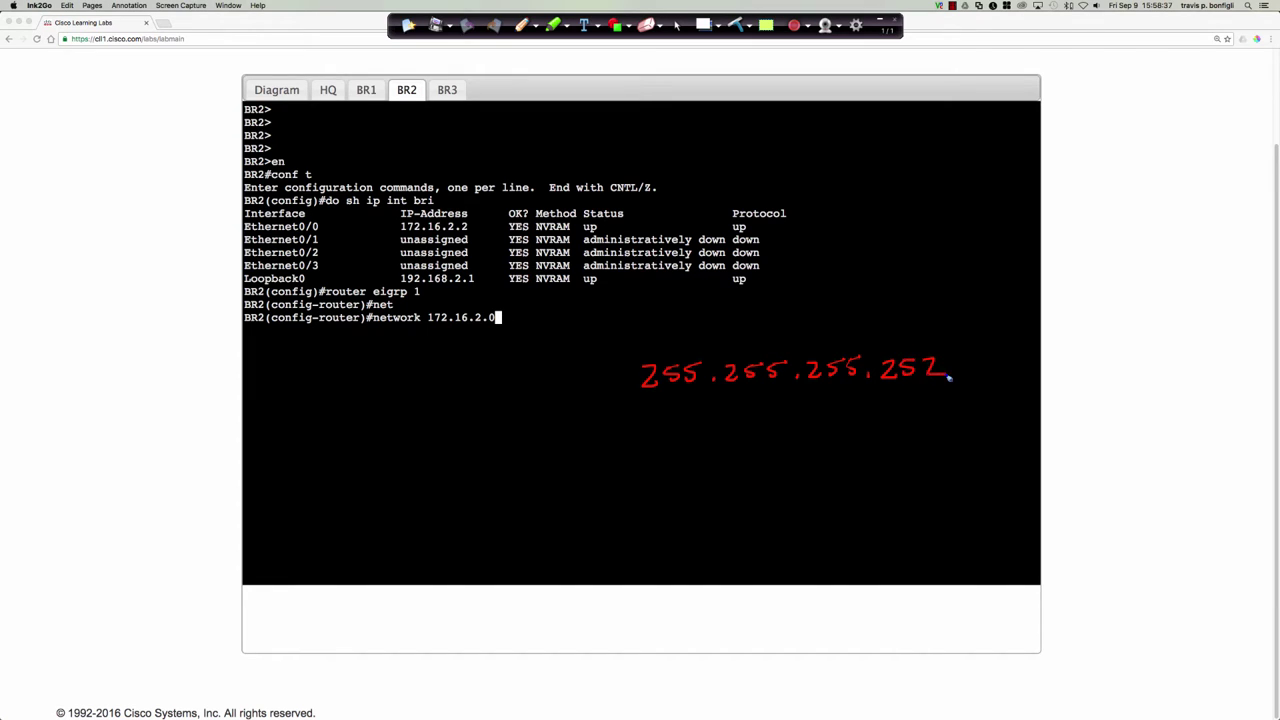
mouse_move(568, 380)
mouse_down()
mouse_move(618, 380)
mouse_move(607, 388)
mouse_up()
drag(512, 375, 497, 390)
drag(514, 377, 541, 380)
mouse_move(491, 346)
mouse_down()
mouse_move(592, 345)
mouse_move(610, 324)
mouse_move(678, 343)
mouse_move(731, 329)
mouse_move(746, 340)
mouse_move(745, 326)
mouse_move(770, 324)
mouse_move(800, 345)
mouse_move(852, 332)
mouse_move(856, 318)
mouse_move(934, 340)
mouse_move(948, 316)
mouse_up()
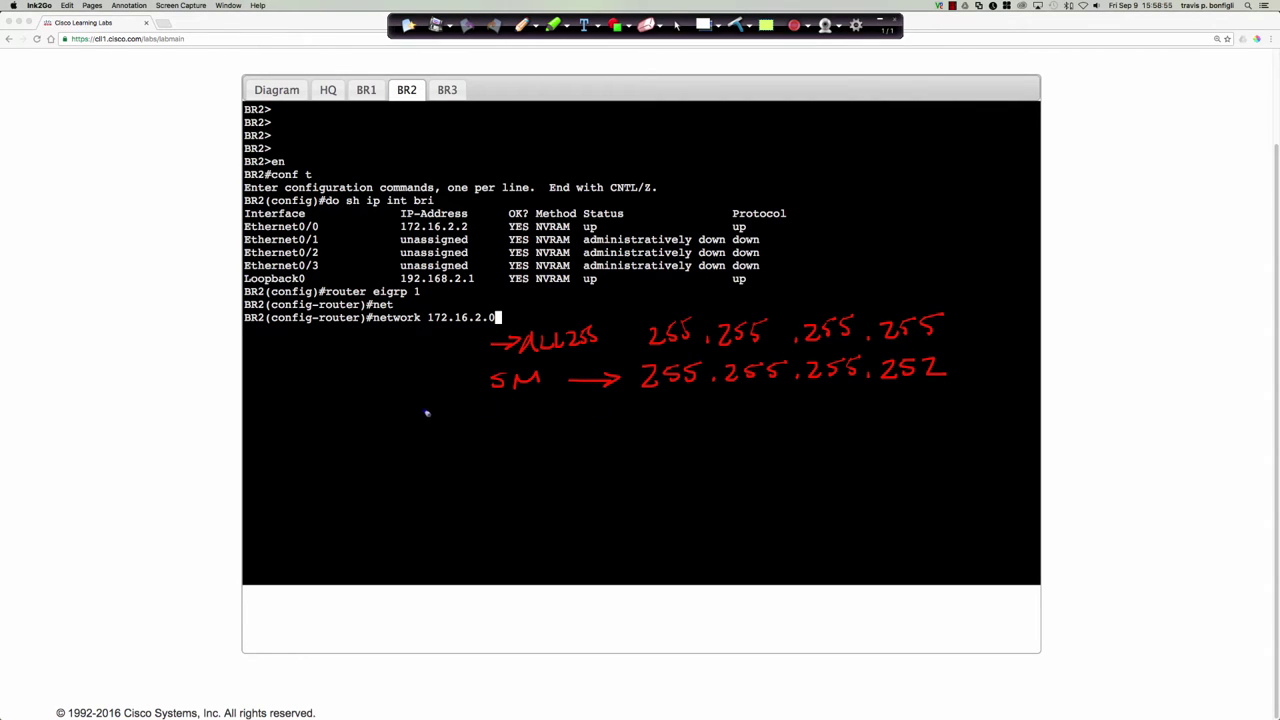
- Underline the masks, write and box the wildcard mask 0.0.0.3 labelled WCM, and clear the ink annotations
drag(424, 409, 1056, 389)
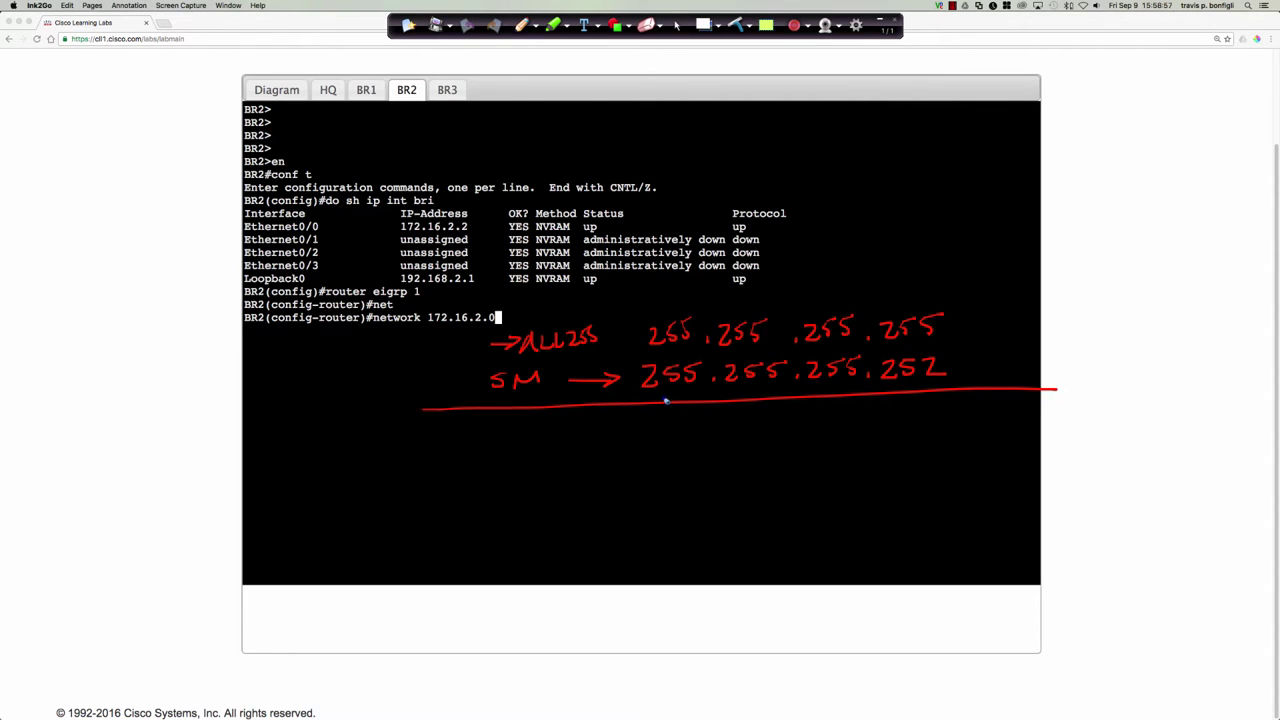
drag(670, 430, 675, 418)
click(722, 435)
mouse_move(768, 420)
mouse_down()
mouse_move(912, 424)
mouse_move(902, 434)
mouse_up()
click(806, 435)
click(869, 430)
drag(504, 433, 600, 452)
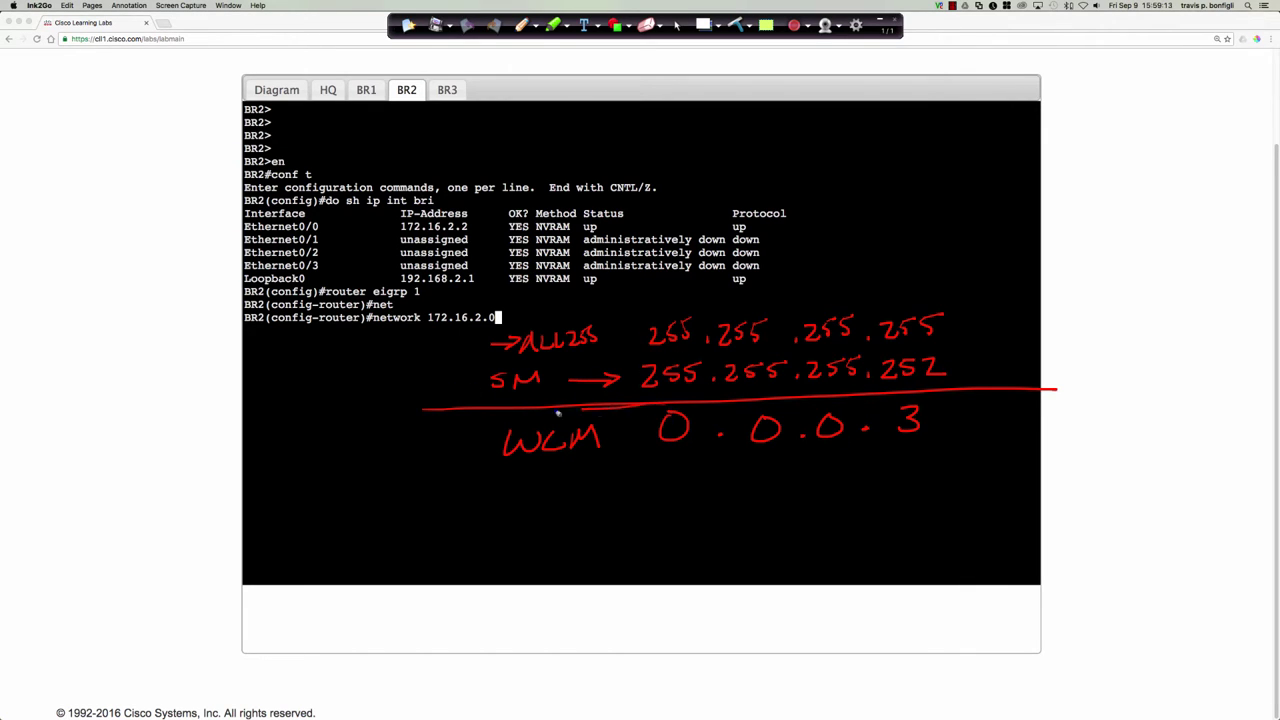
mouse_move(478, 410)
mouse_down()
mouse_move(477, 486)
mouse_move(942, 459)
mouse_move(976, 394)
mouse_up()
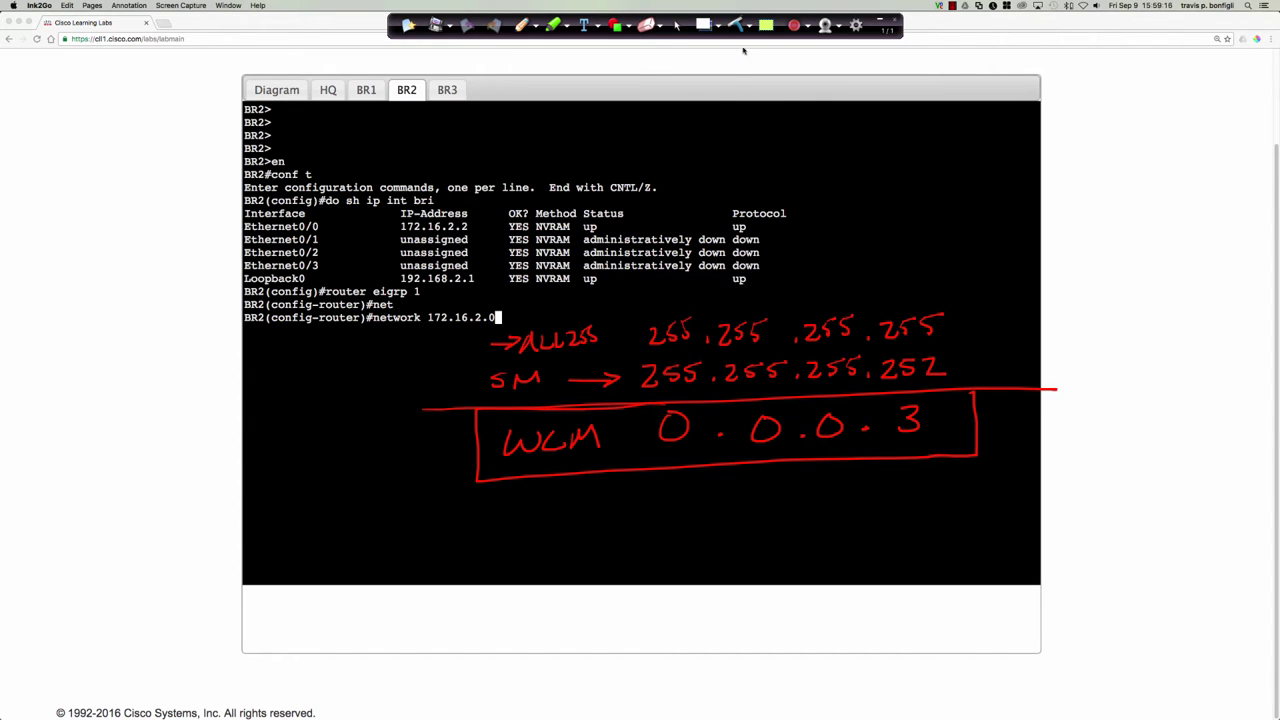
click(735, 24)
click(676, 24)
- Complete the 172.16.2.0 network statement with wildcard mask 0.0.0.3 and list BR2's EIGRP interfaces with "do sh ip eigrp inter"
click(545, 319)
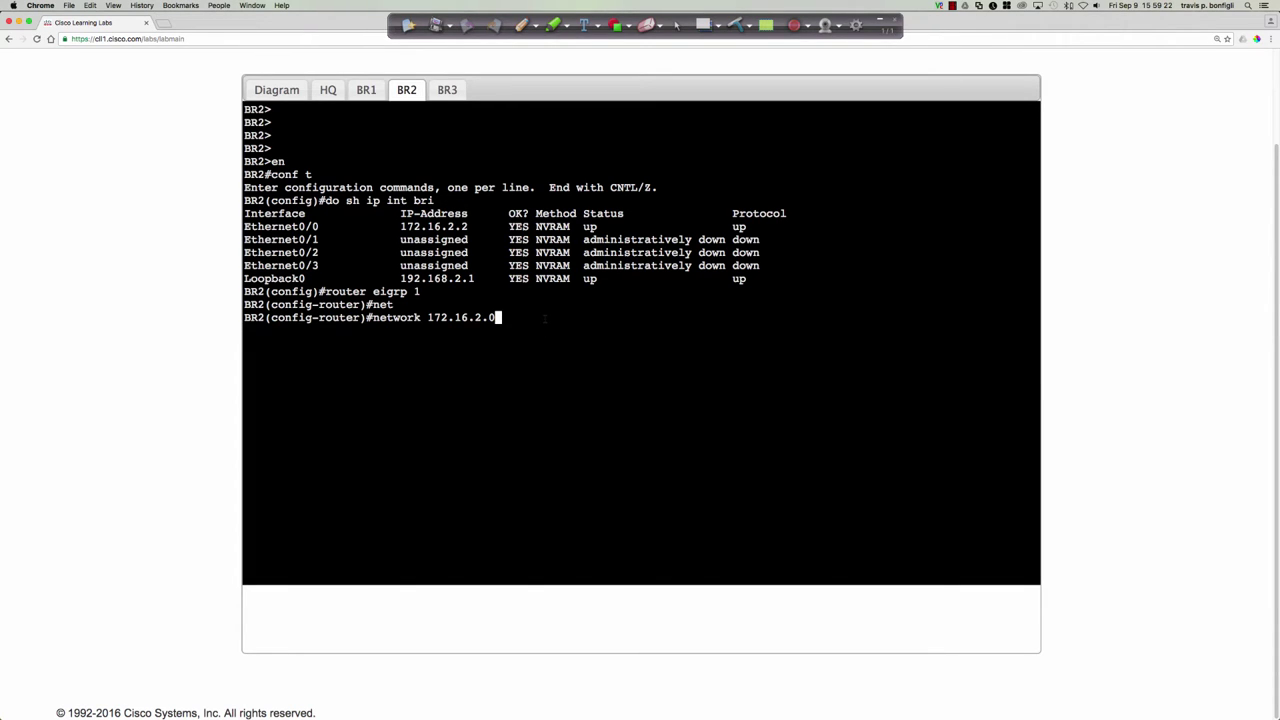
text(0.0.0.3)
key(Return)
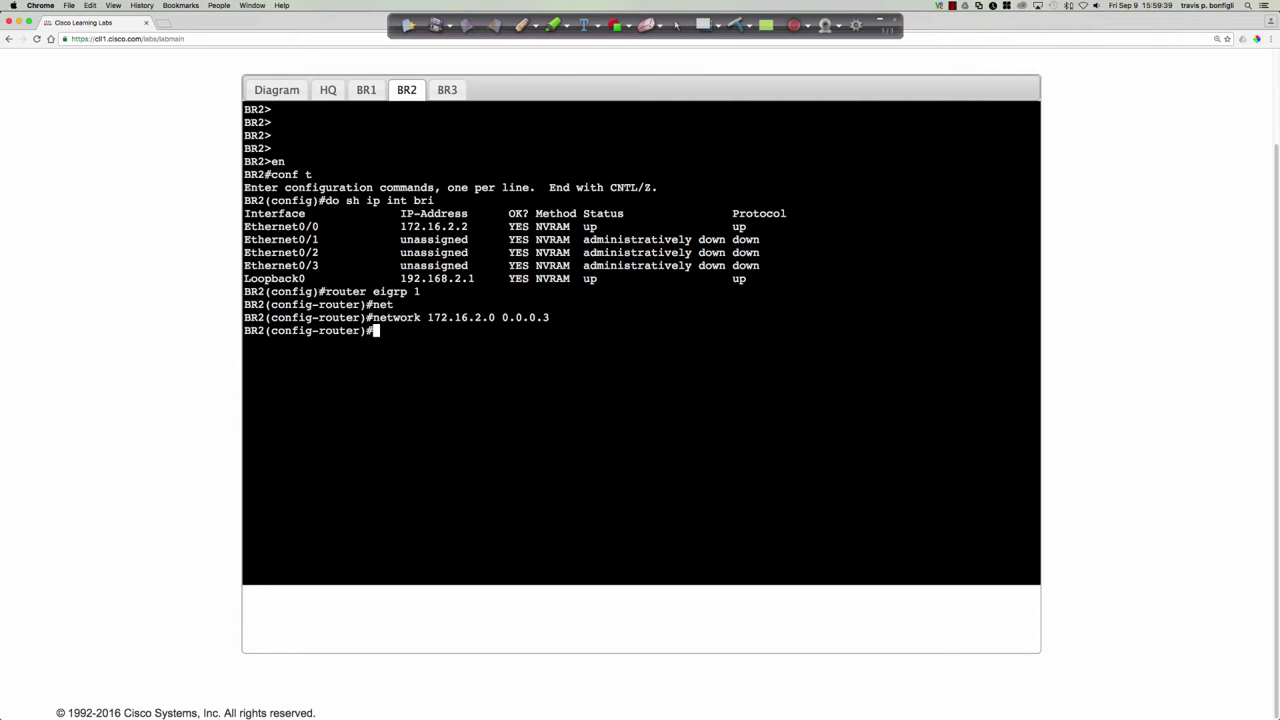
text(do sh ip eigrp inter)
key(Return)
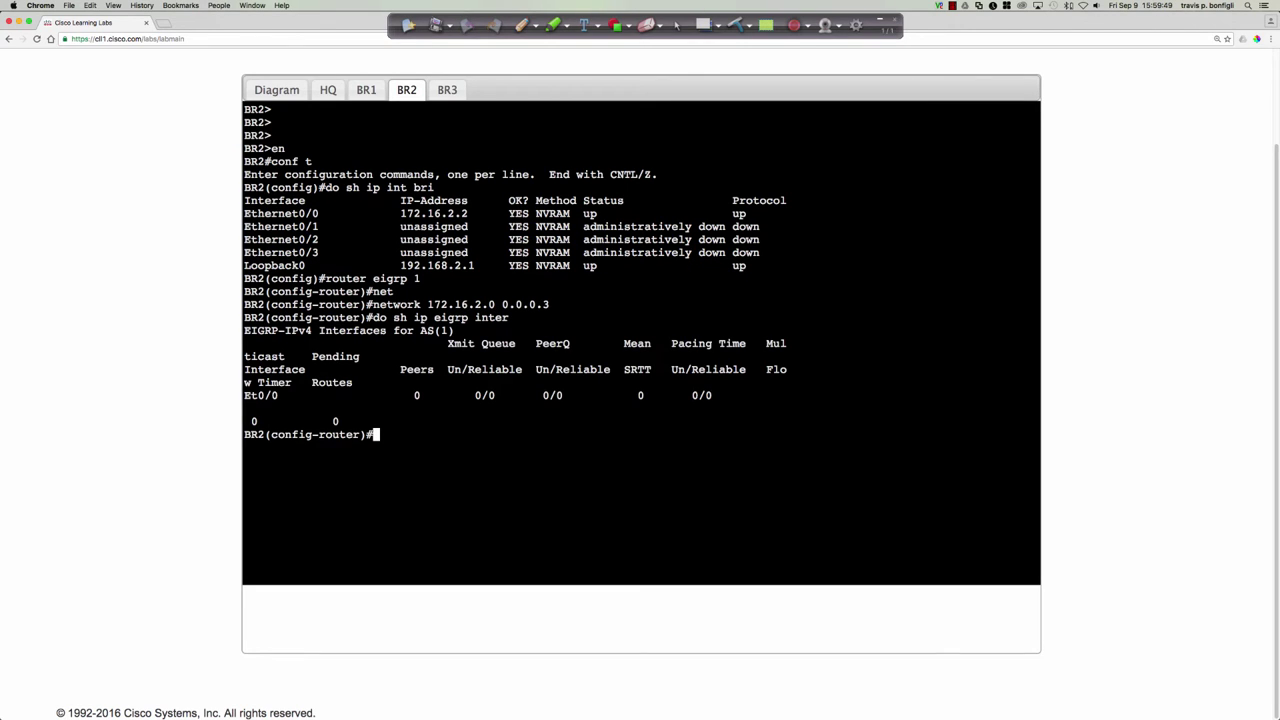
- Create loopback interface lo172 on BR2 with IP address 172.16.172.172 and mask 255.255.255.0, and enable it with "no shut"
text(int lo172)
key(Return)
text(ip)
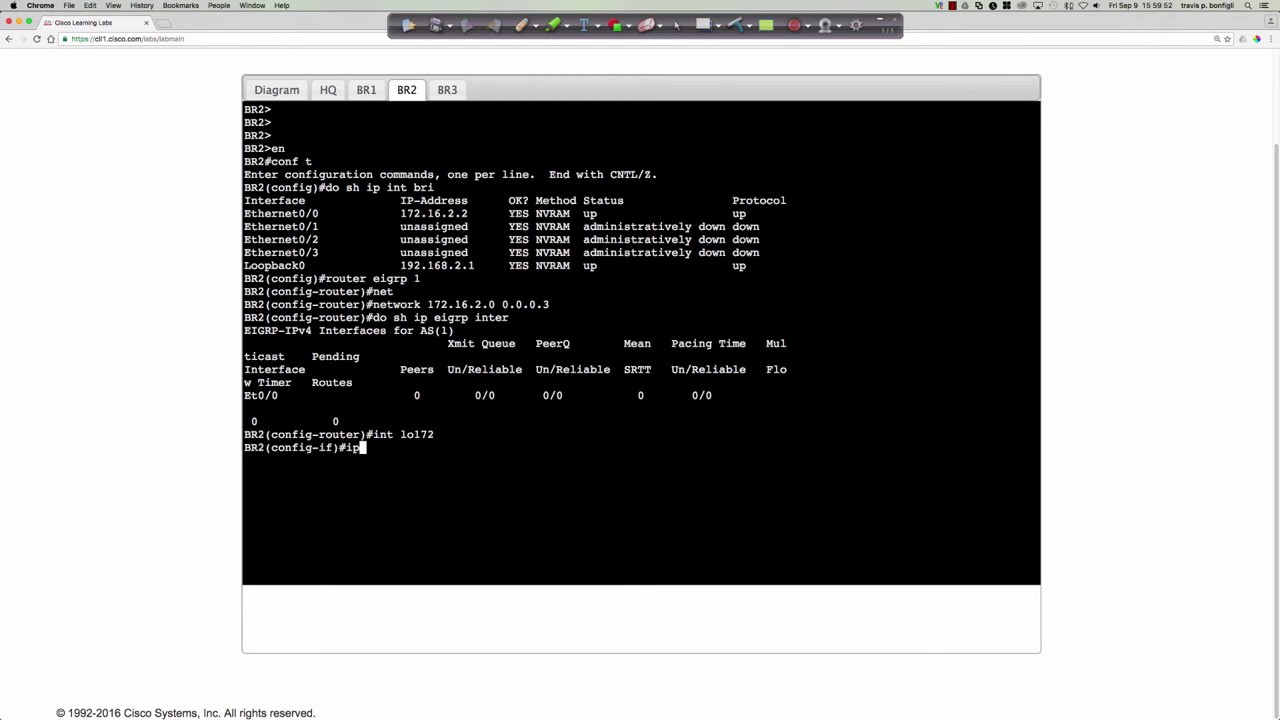
text( add 172)
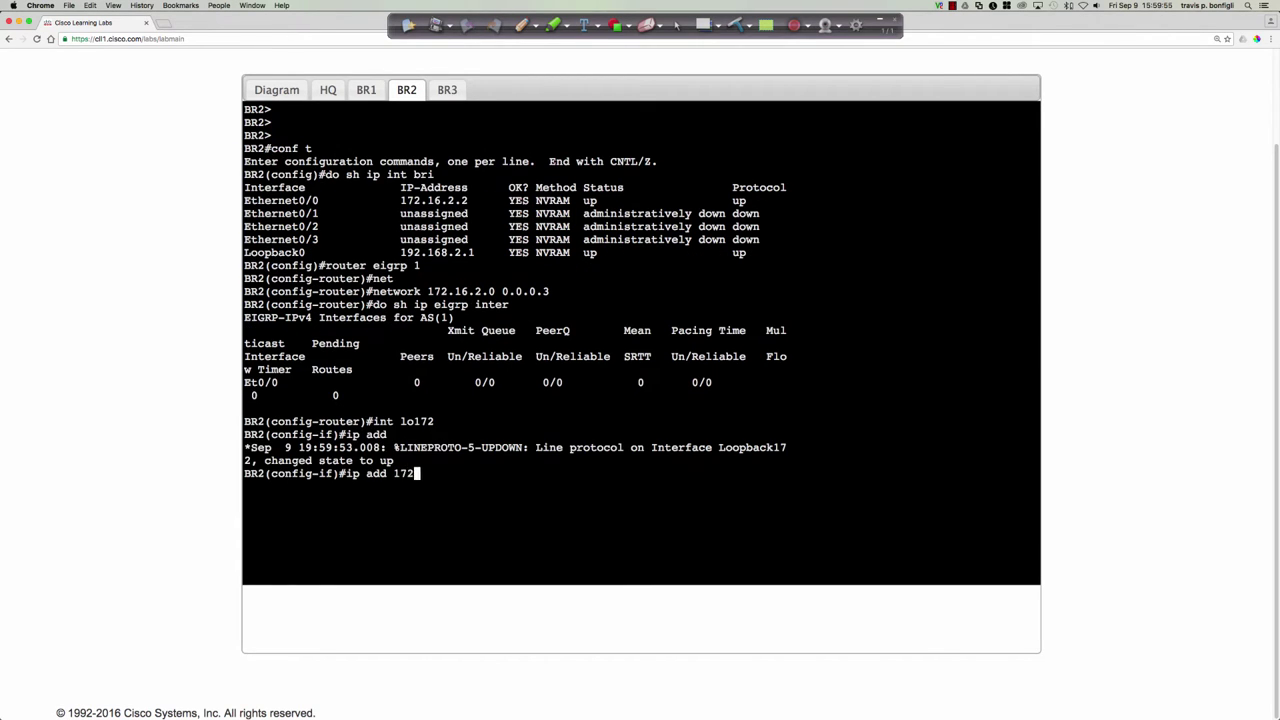
text(.16.172.172 255.255.255.0)
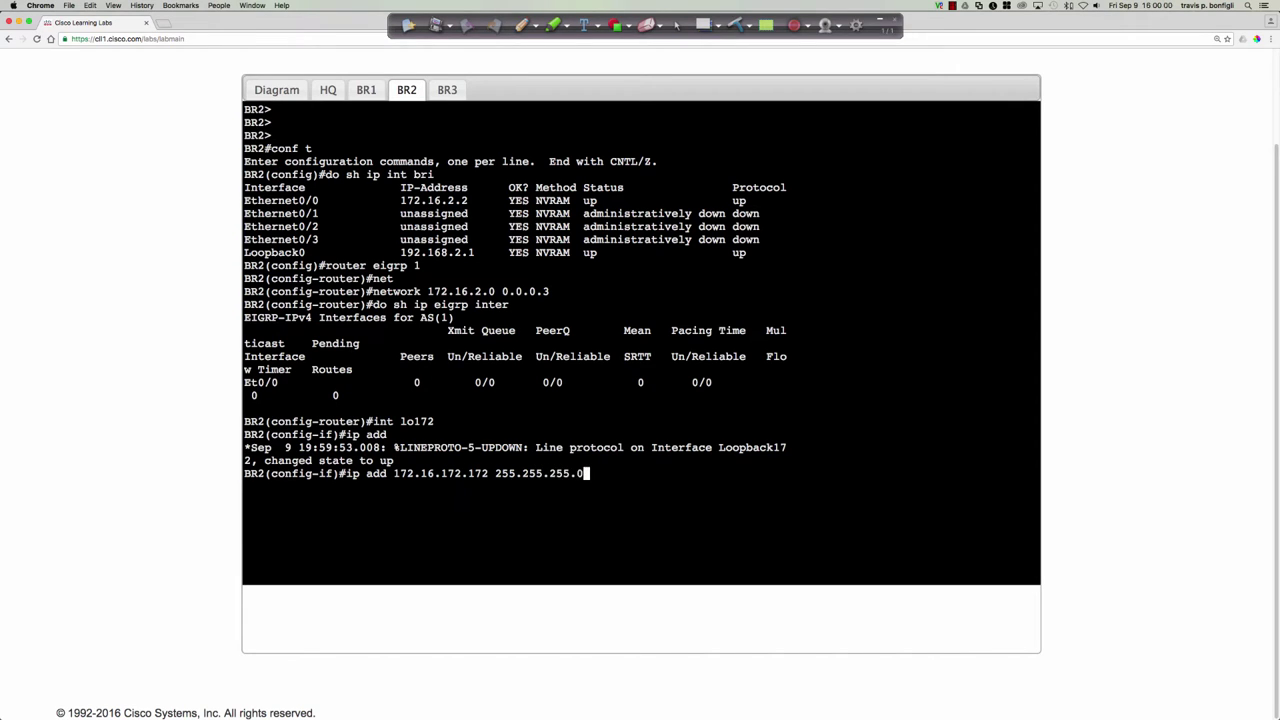
key(Return)
text(no shut)
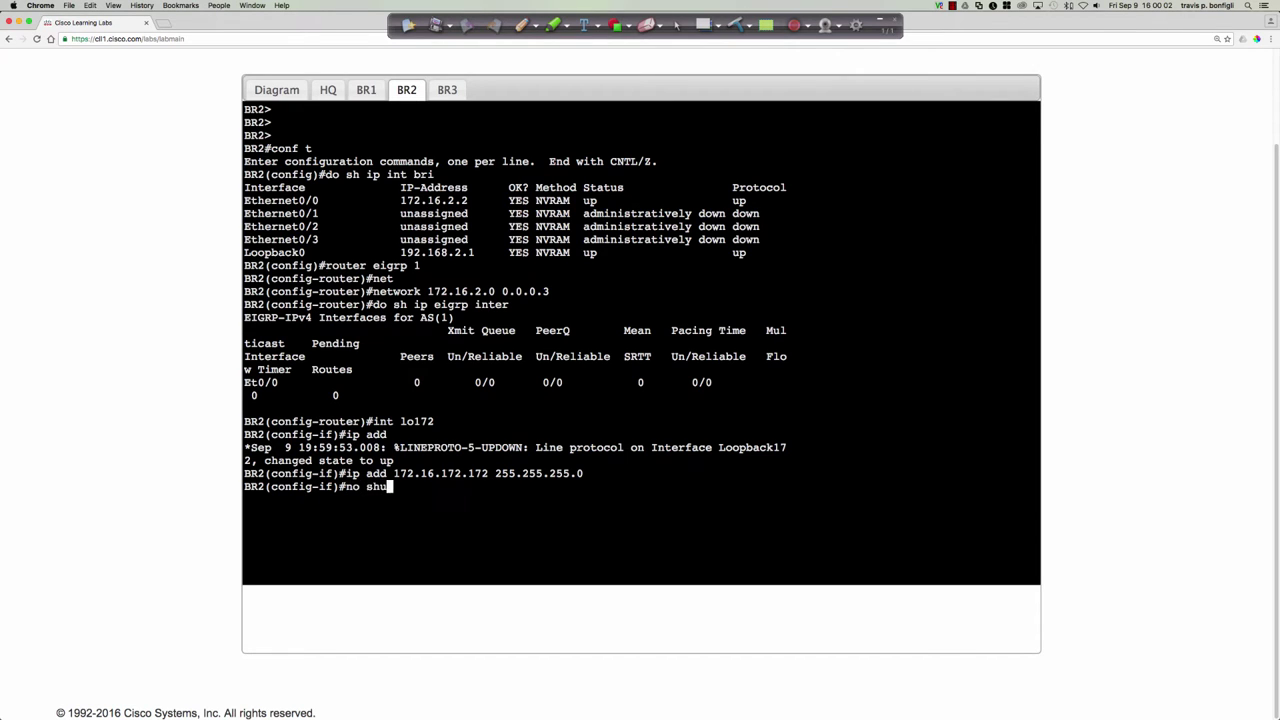
key(Return)
- Check BR2's new loopback in the outputs of "do sh ip int bri" and "do sh ip eigrp inter"
text(do s)
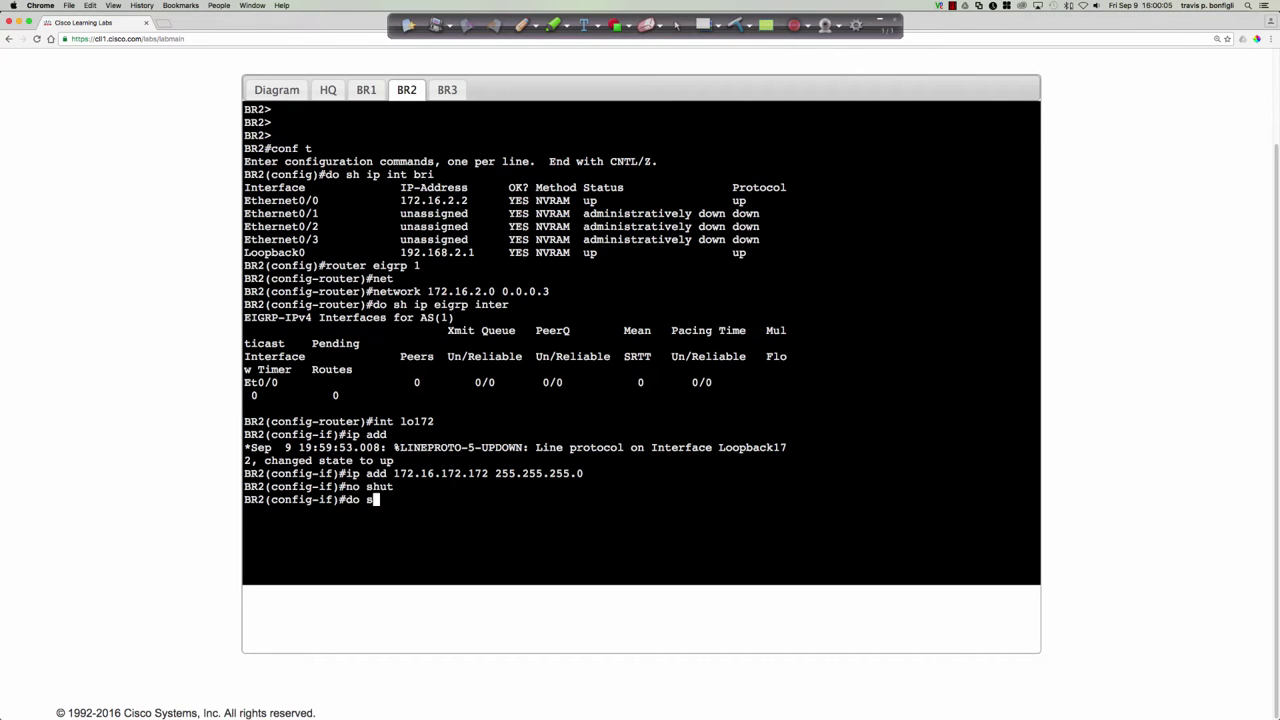
text(h ip int bri)
key(Return)
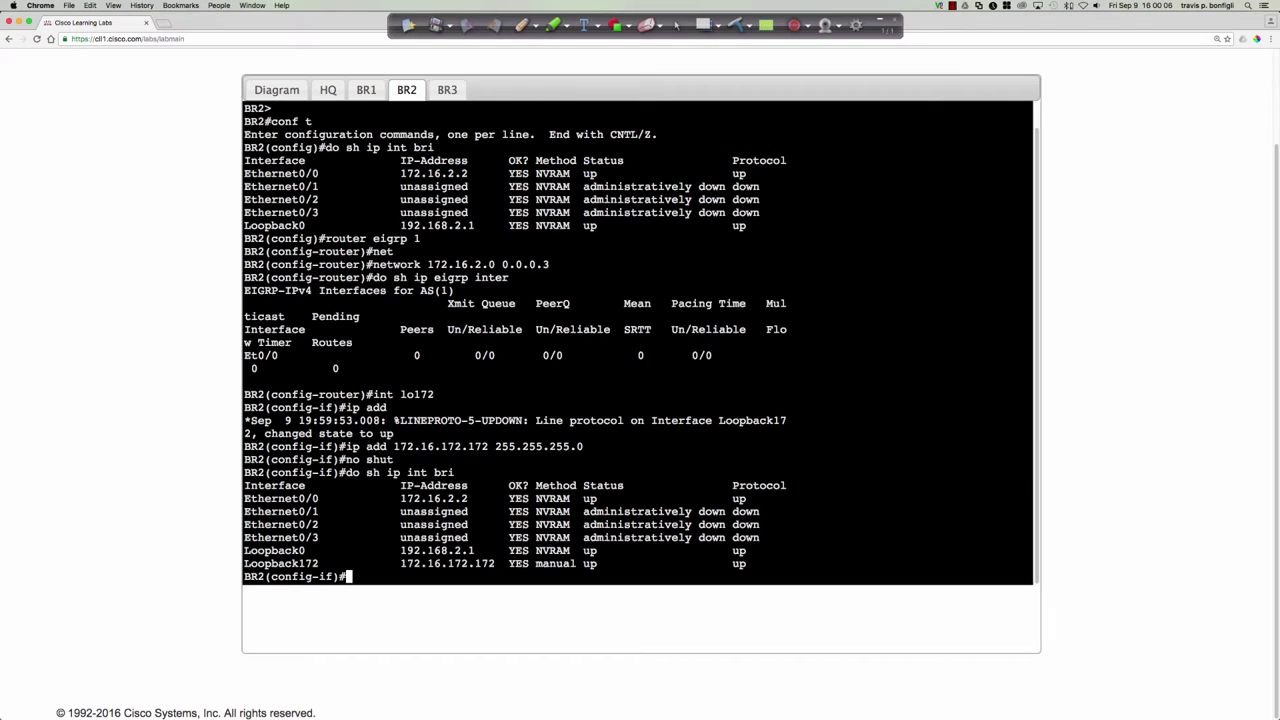
key(Return)
key(Return)
key(Return)
key(Return)
text(do )
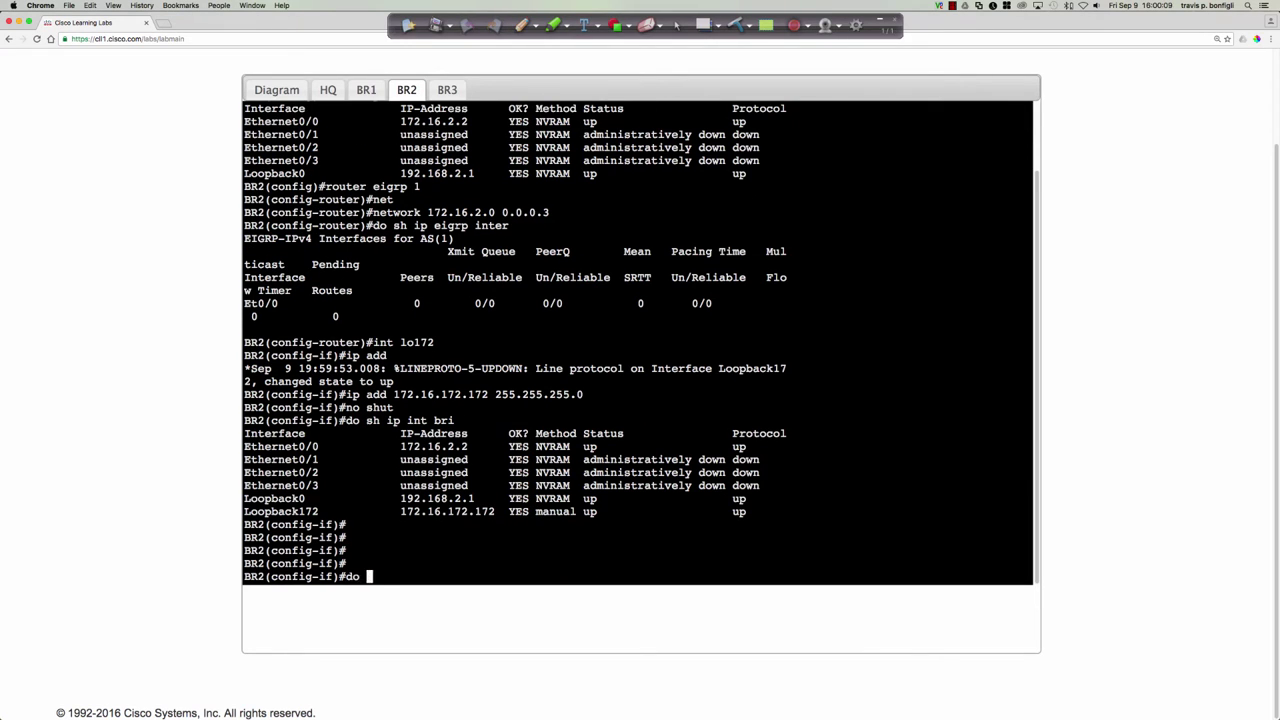
text(sh ip eigrp inter)
key(Return)
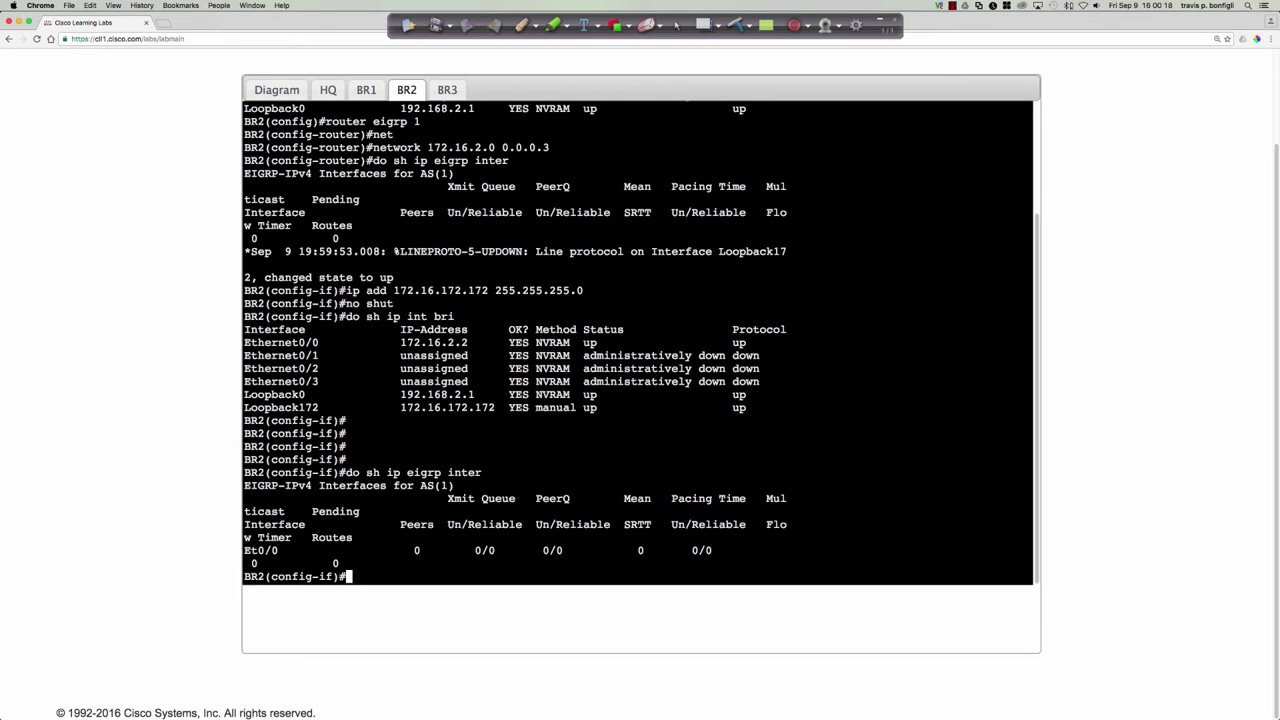
- Display the EIGRP section of BR2's running configuration with "do sh run | sec eigrp"
text(do sh run | sec eigrp)
key(Return)
key(Return)
key(Return)
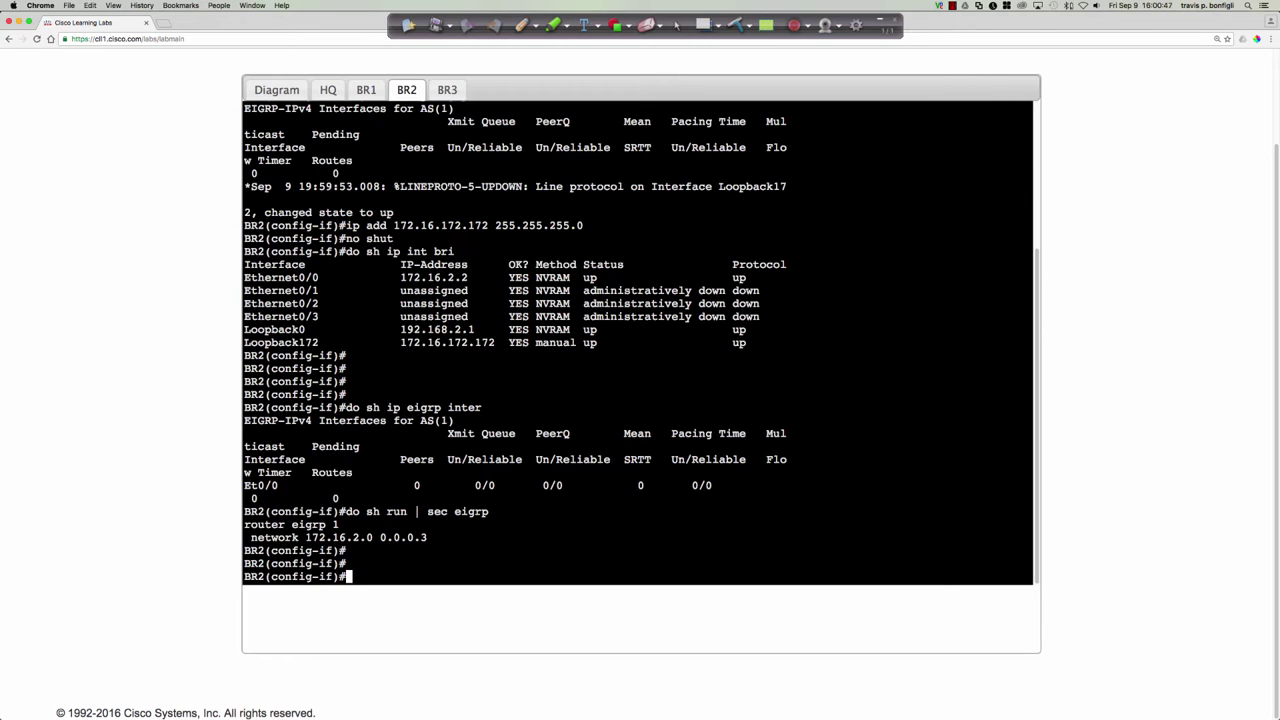
text(net)
key(Tab)
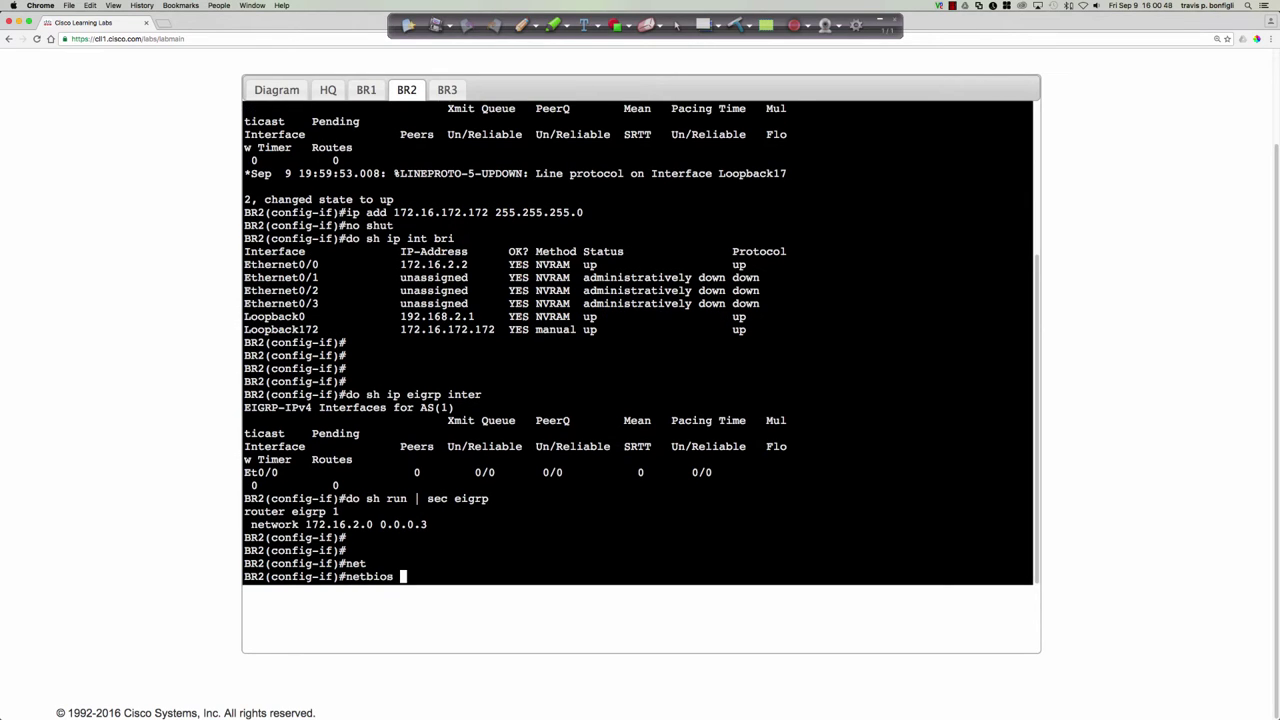
key(BackSpace)
key(BackSpace)
key(BackSpace)
key(BackSpace)
key(BackSpace)
key(BackSpace)
key(BackSpace)
key(BackSpace)
- Return to EIGRP 1 configuration on BR2 and add the network statement 192.168.2.1 with wildcard mask 0.0.0.0
text(router eigrp 1)
key(Return)
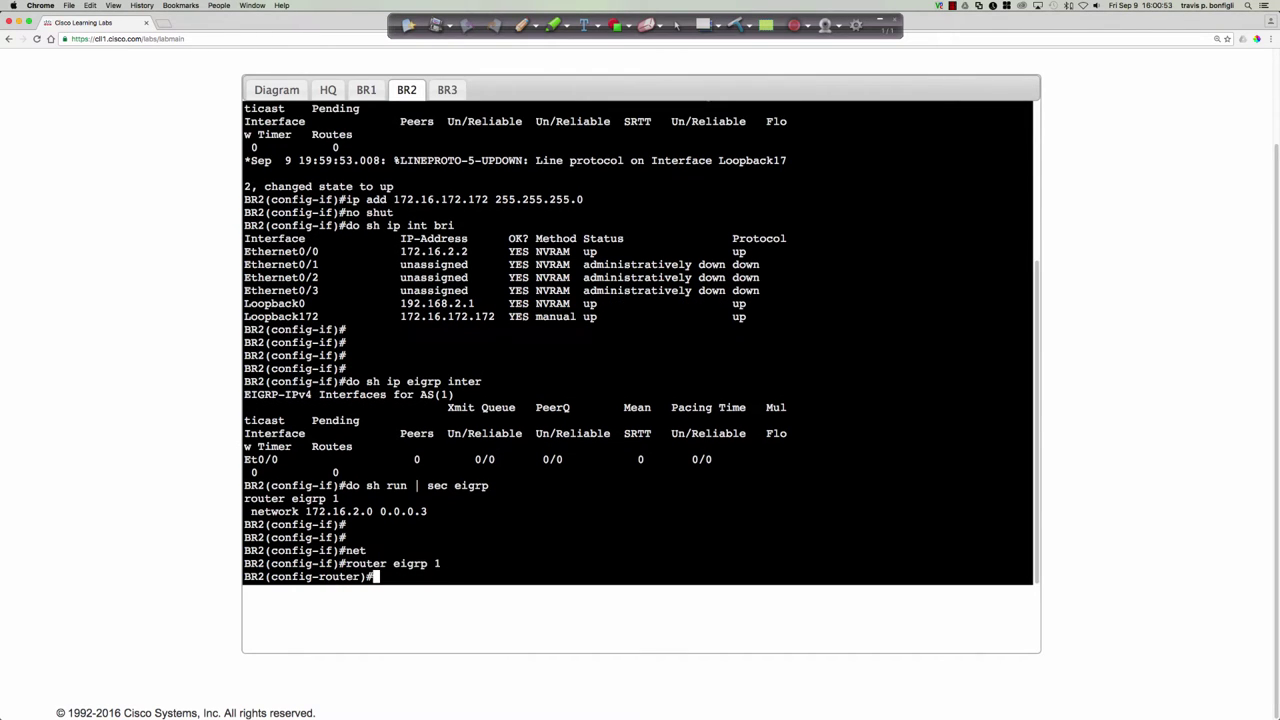
text(net)
key(Tab)
text(192.1)
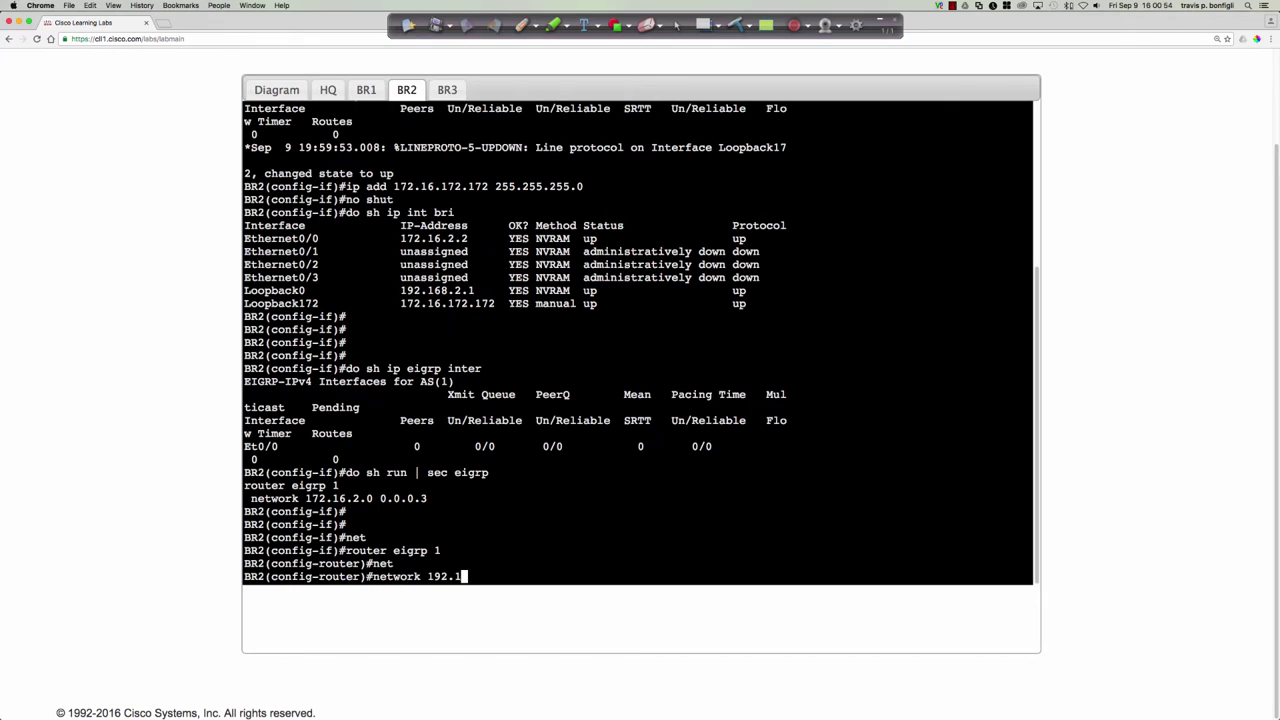
text(68.2.1 0.0.0.0)
key(Return)
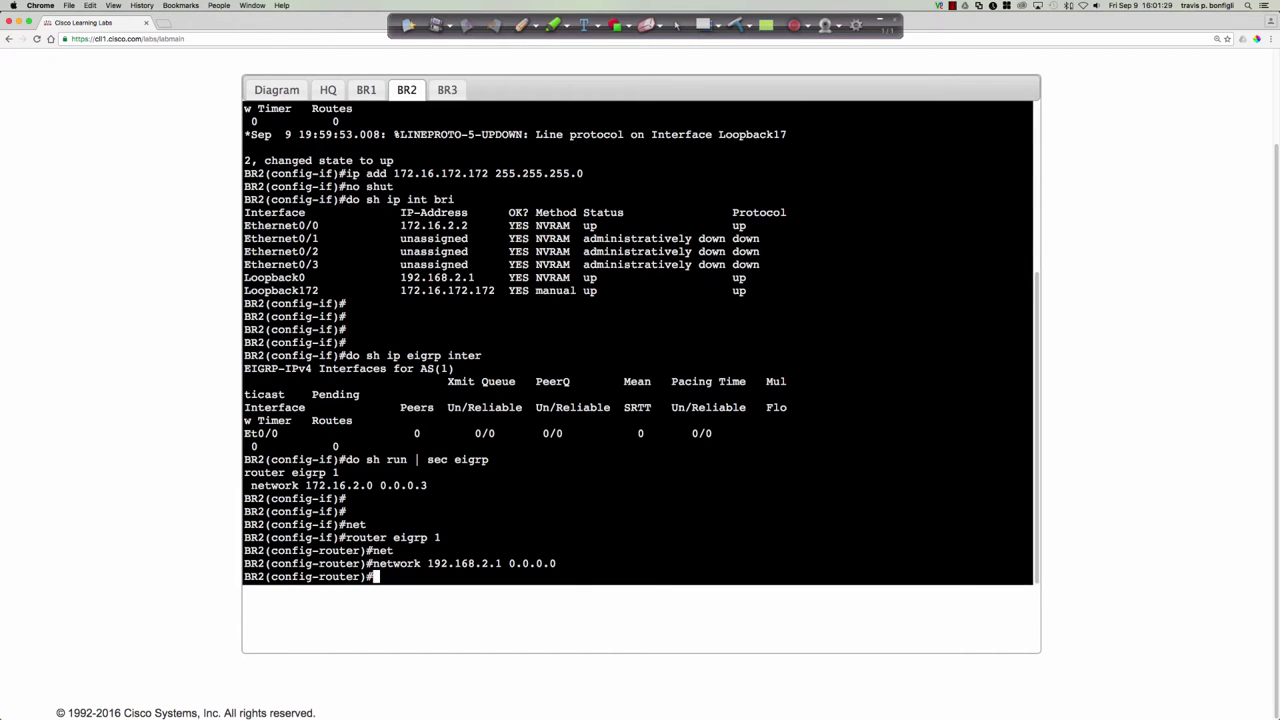
- List BR2's EIGRP interfaces again with "do sh ip eigrp inter" to check the Loopback0 network statement
key(Return)
key(Return)
text(do sh )
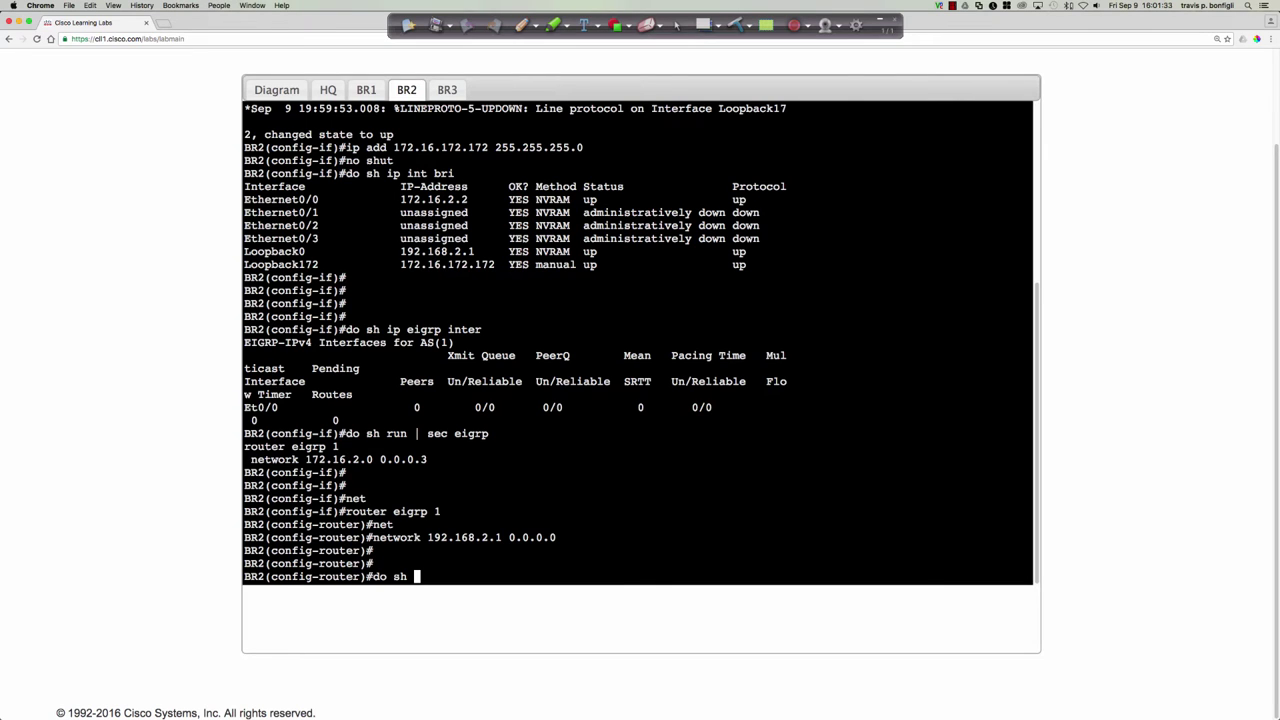
text(ip eigrp inter)
key(Return)
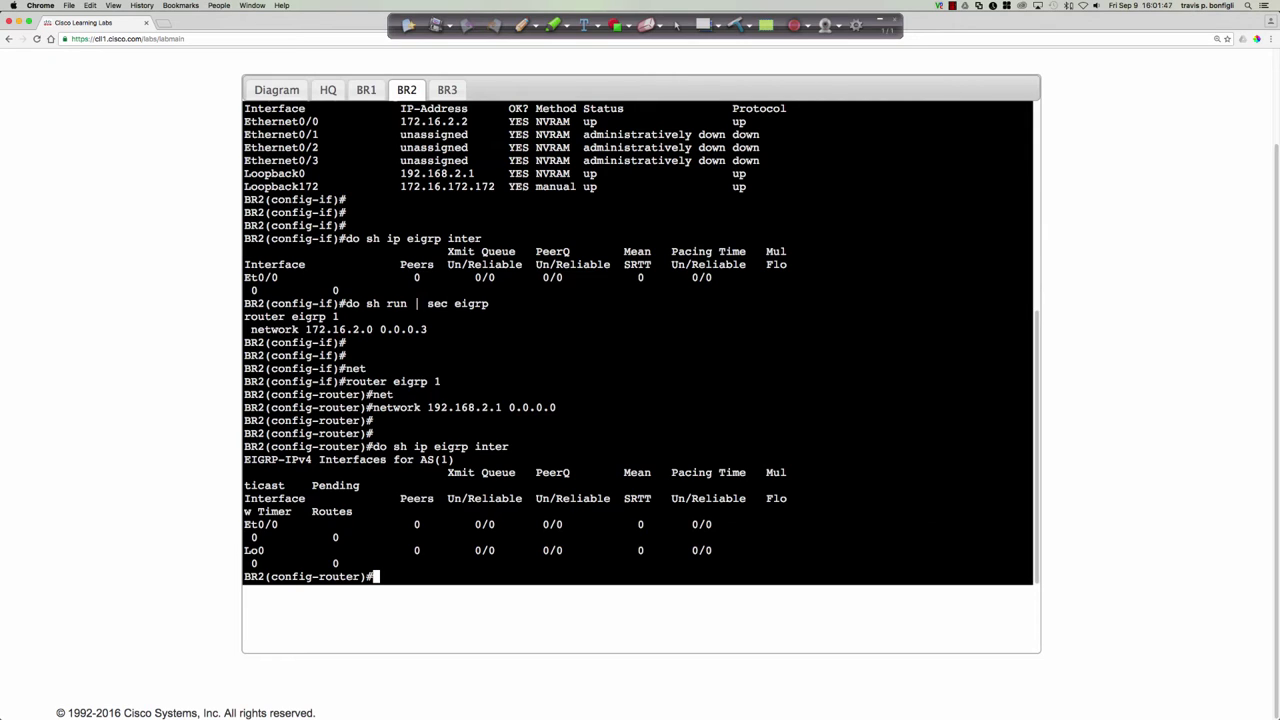
- Switch to the BR3 console and start the EIGRP process for autonomous system 1 from global configuration mode
click(447, 90)
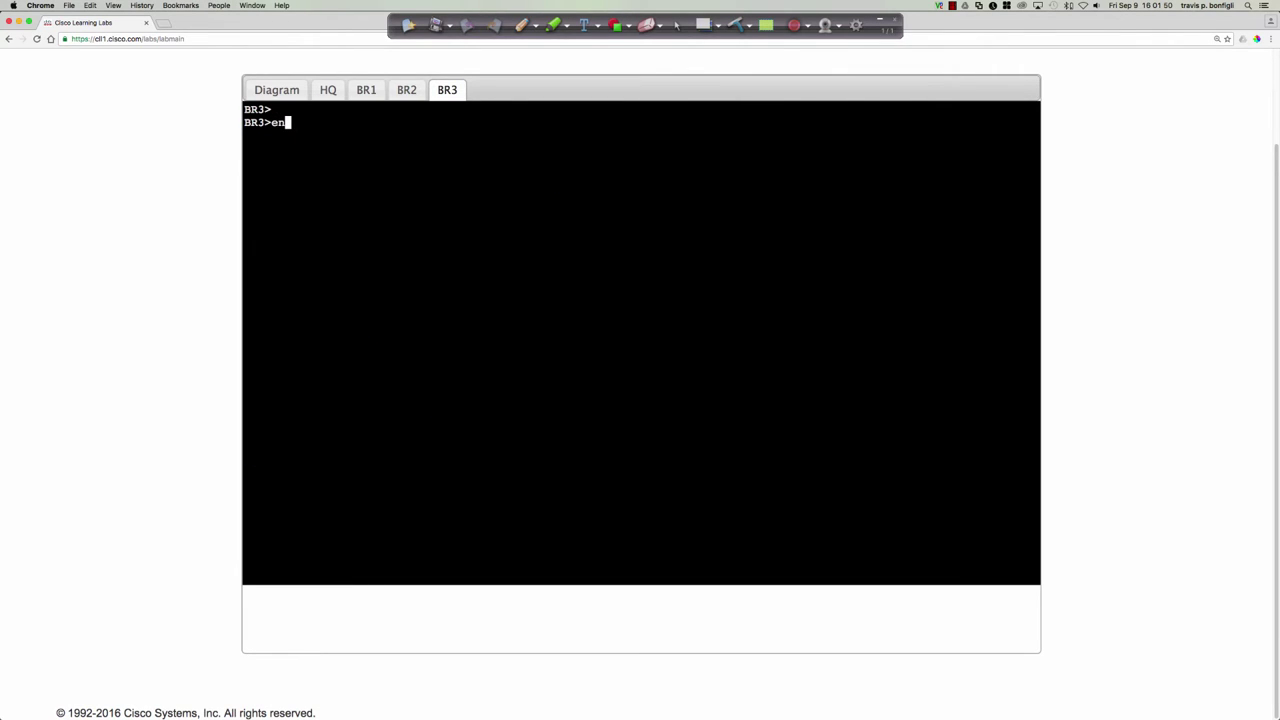
key(Return)
text(conf t)
key(Return)
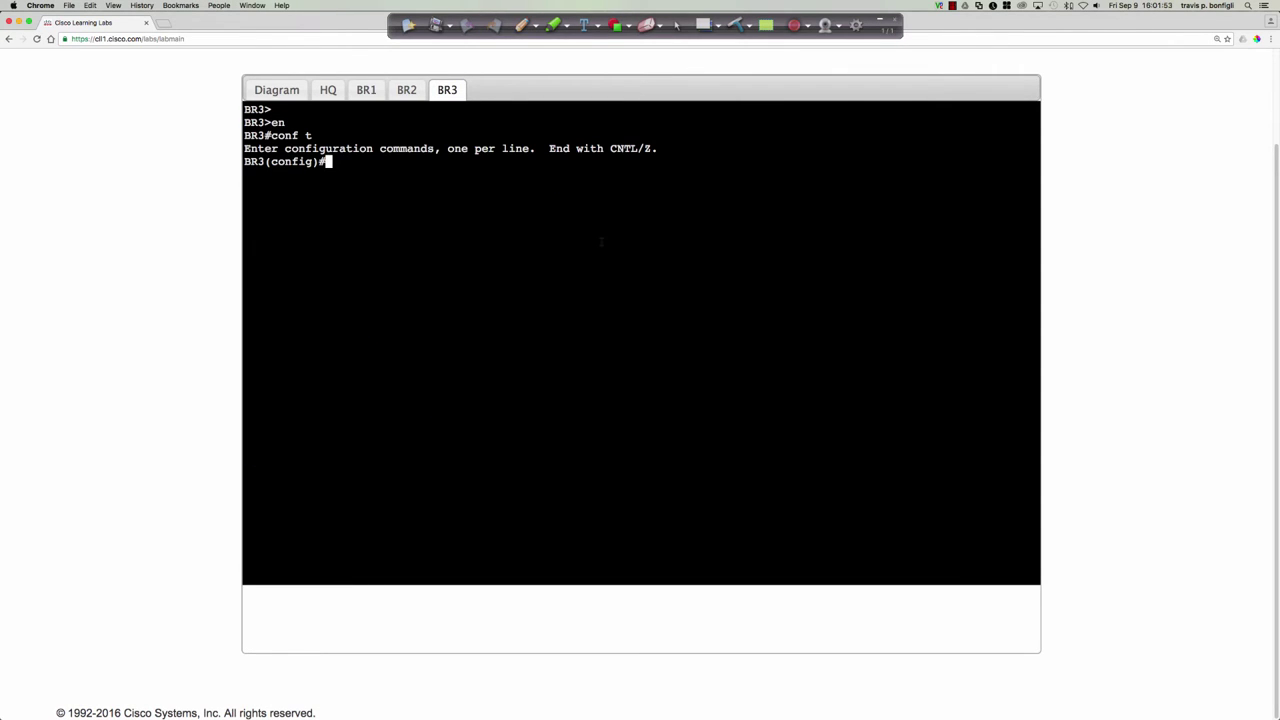
text(router eigrp 1)
key(Return)
- Display BR3's interface addresses and status with "do sh ip int bri"
text(do sh )
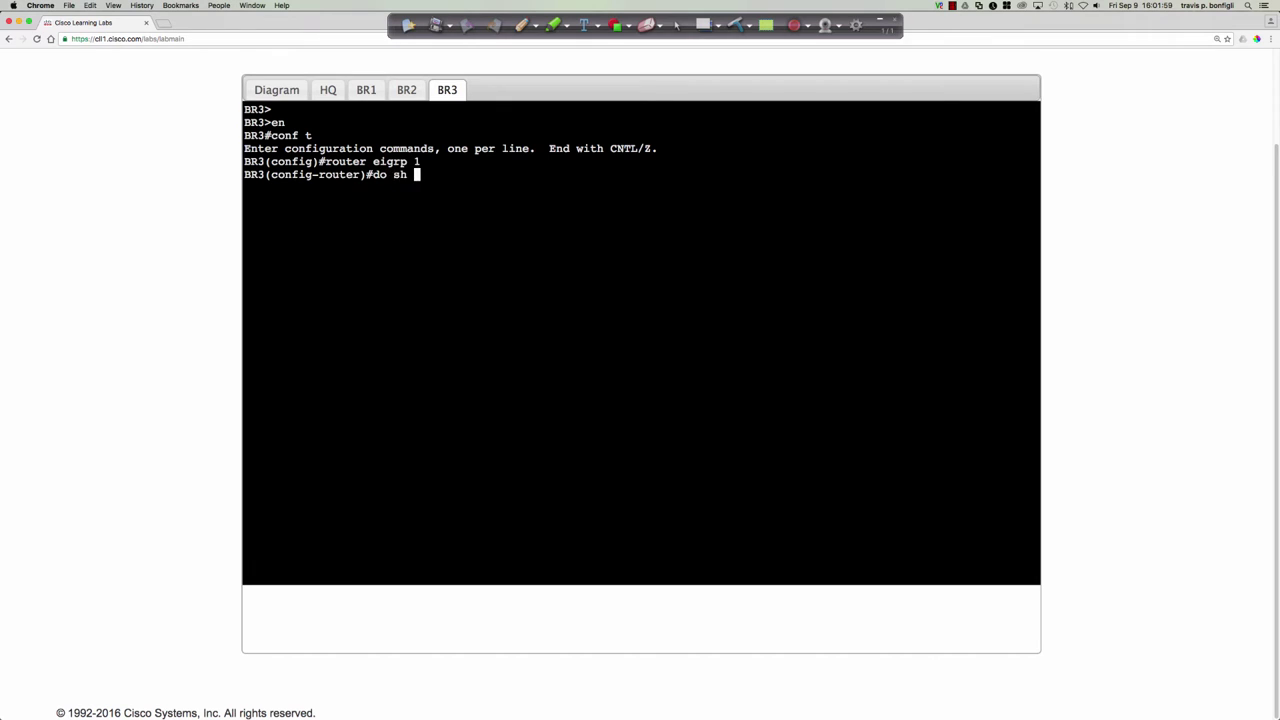
text(ip int bri)
key(Return)
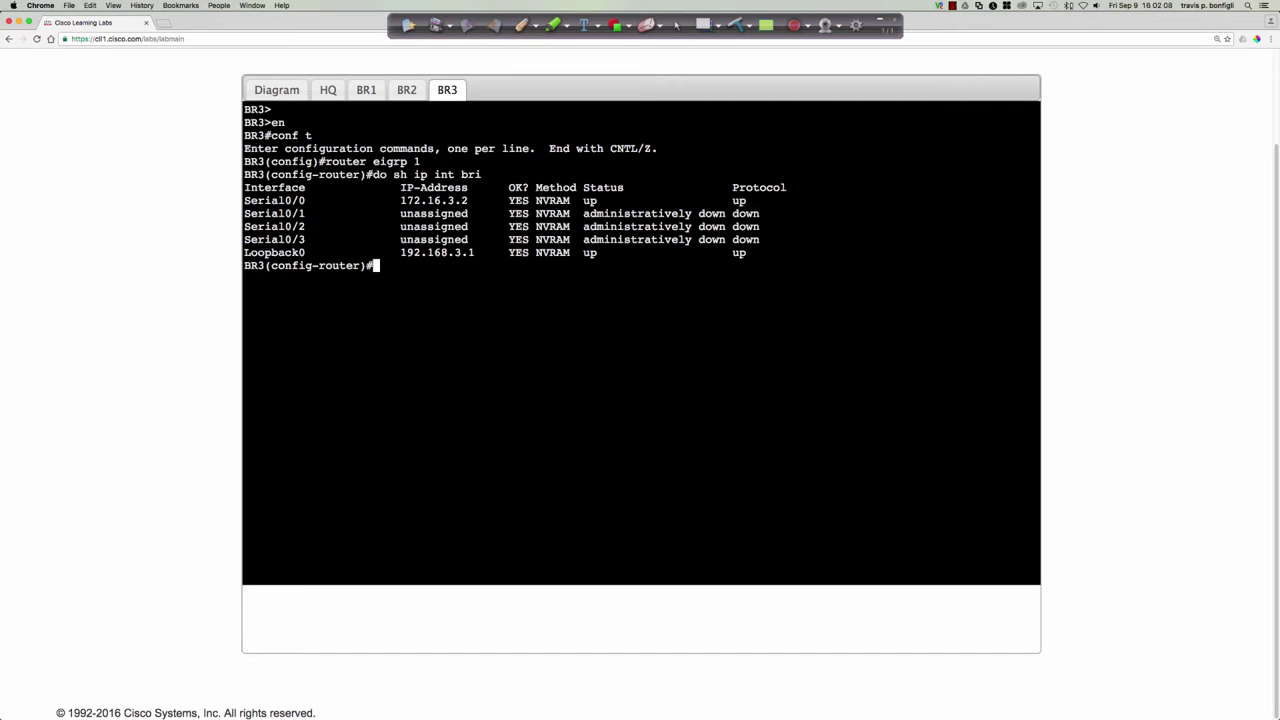
text(ei)
key(Tab)
text(rou)
key(Tab)
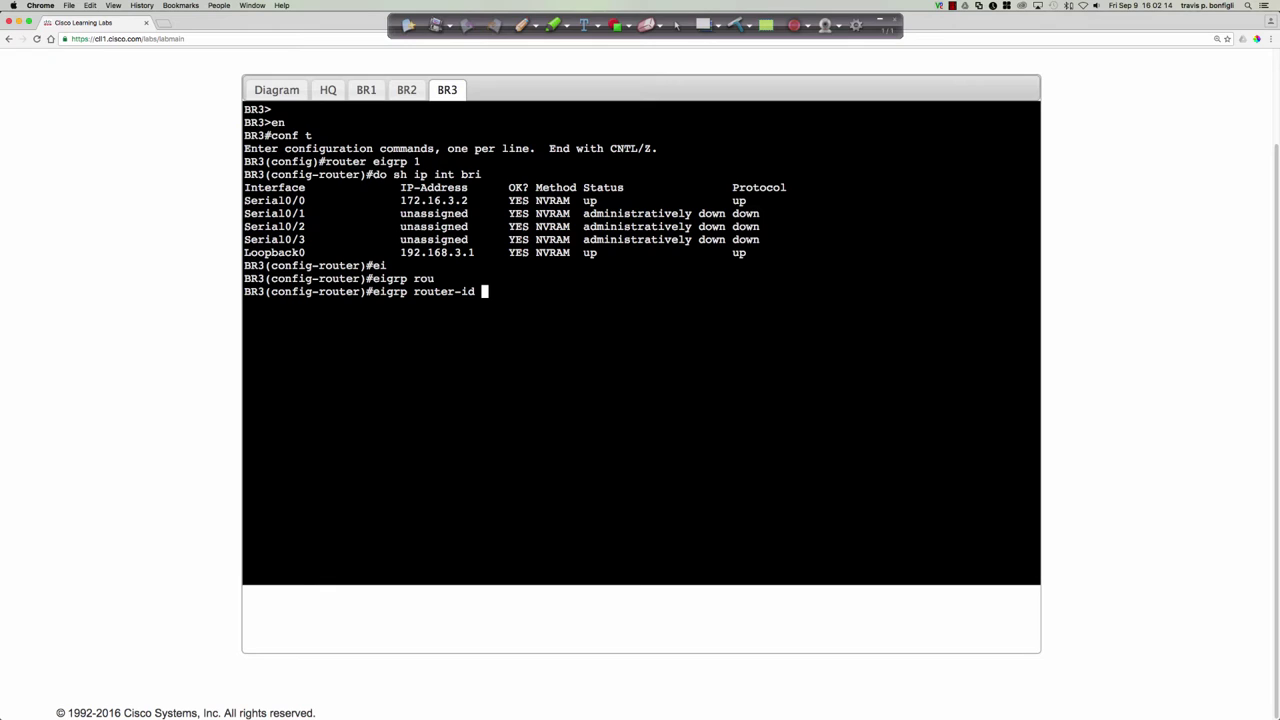
key(BackSpace)
key(BackSpace)
key(BackSpace)
key(BackSpace)
key(BackSpace)
key(BackSpace)
key(BackSpace)
key(BackSpace)
key(BackSpace)
key(BackSpace)
key(BackSpace)
key(BackSpace)
key(BackSpace)
key(BackSpace)
key(BackSpace)
key(BackSpace)
- Display BR3's routing protocol settings with "do sh ip proto" and check the EIGRP router ID
text(do sh )
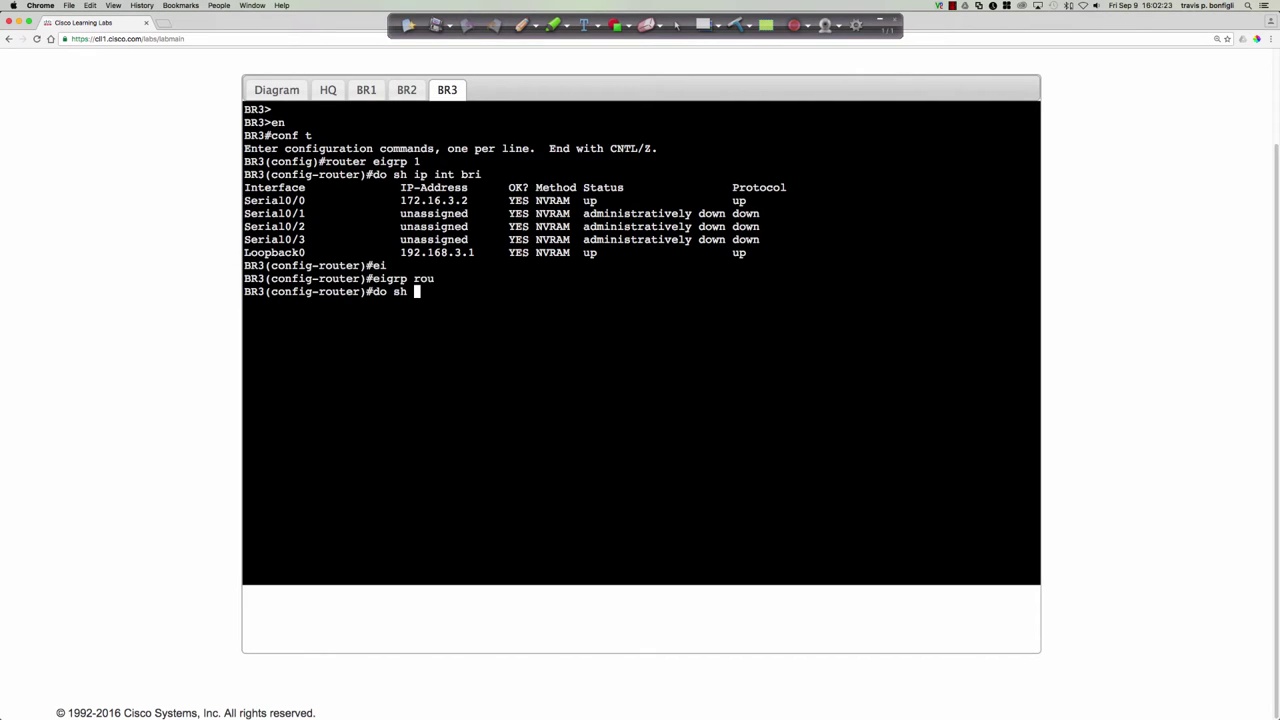
text(ip proto)
key(Tab)
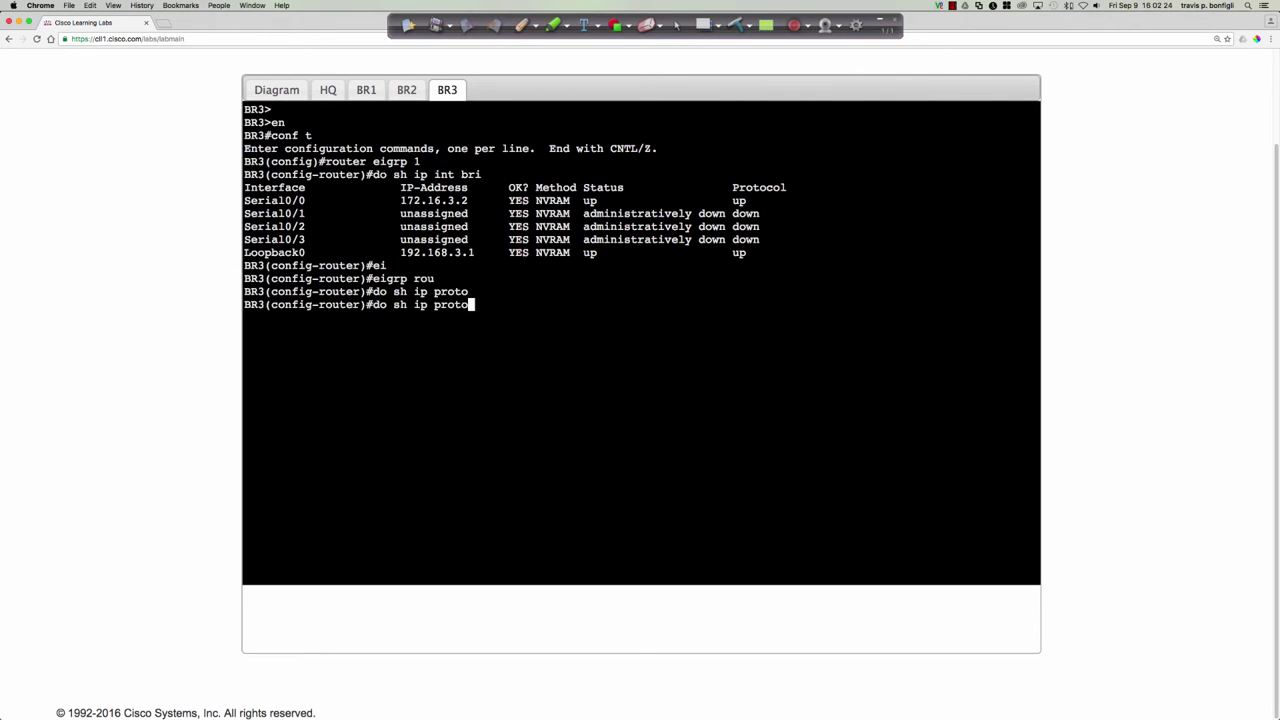
key(Return)
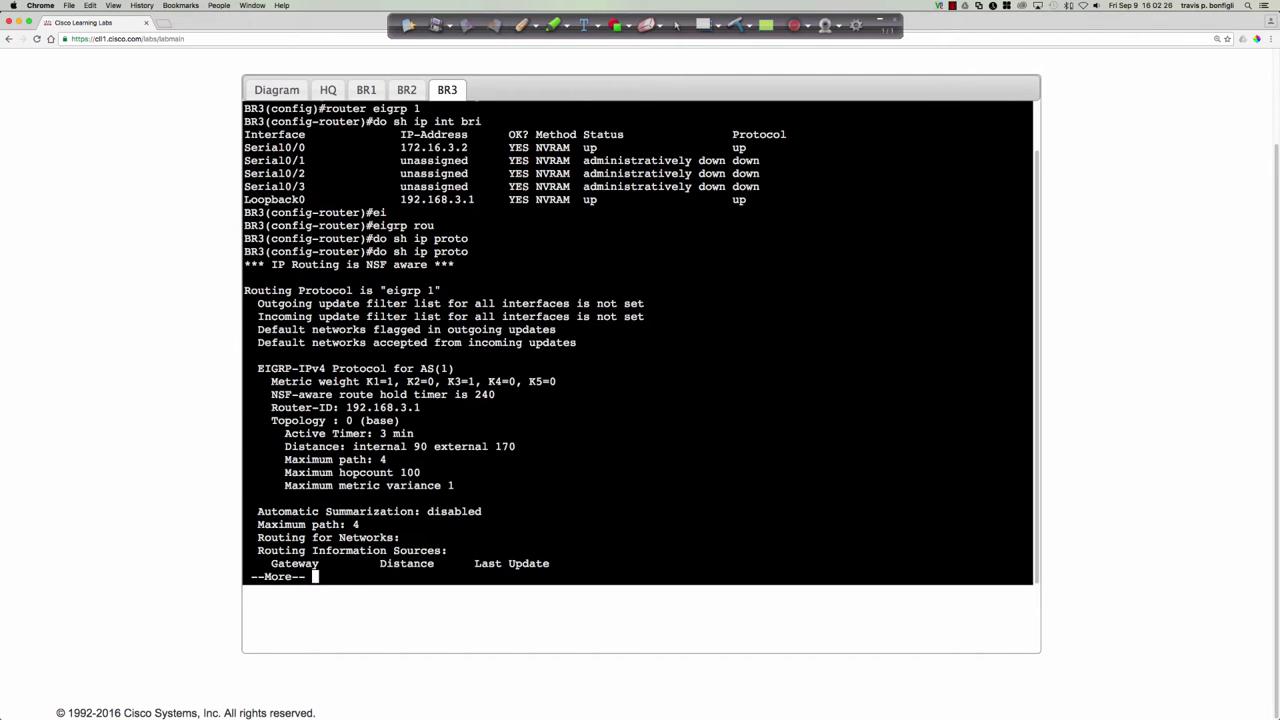
key(space)
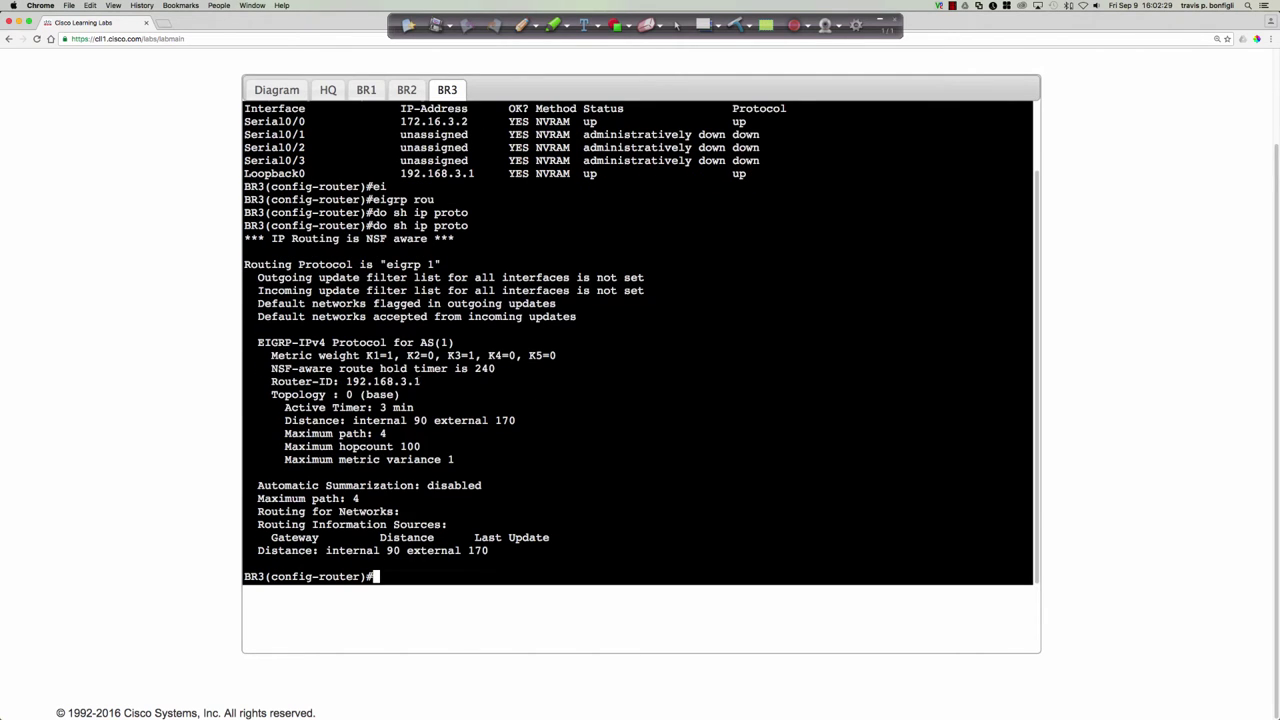
drag(421, 381, 346, 381)
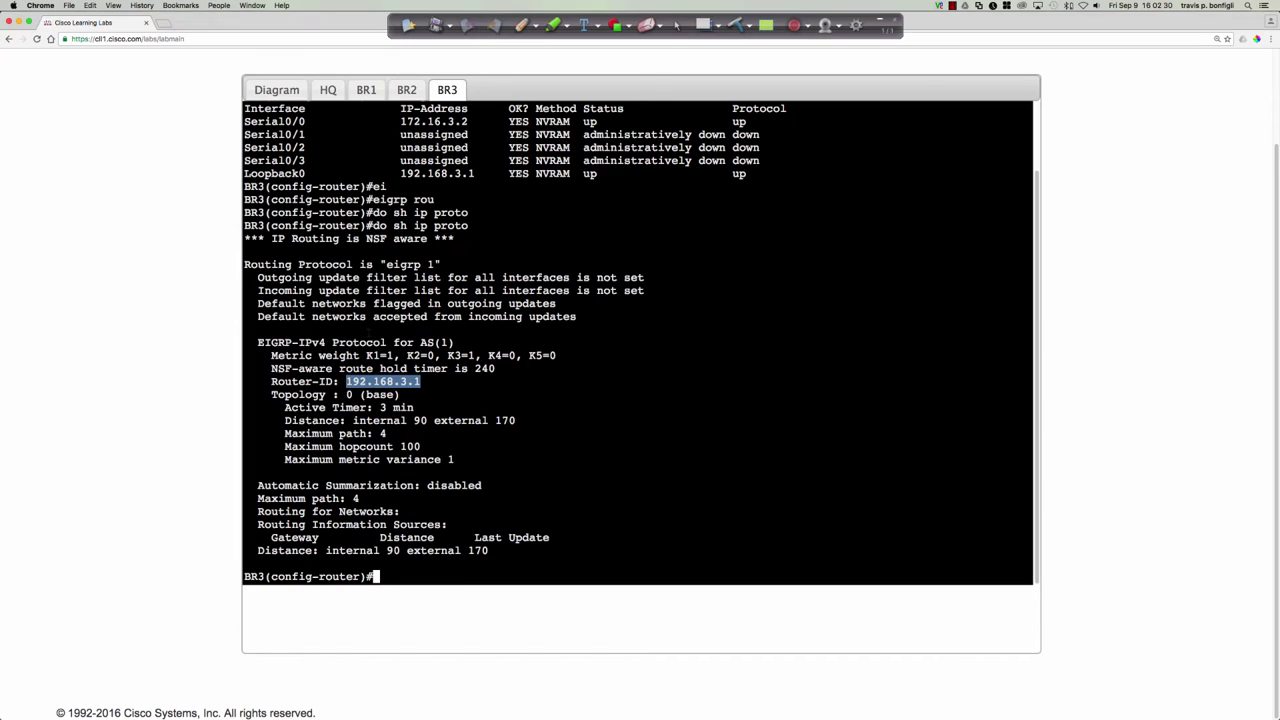
click(803, 424)
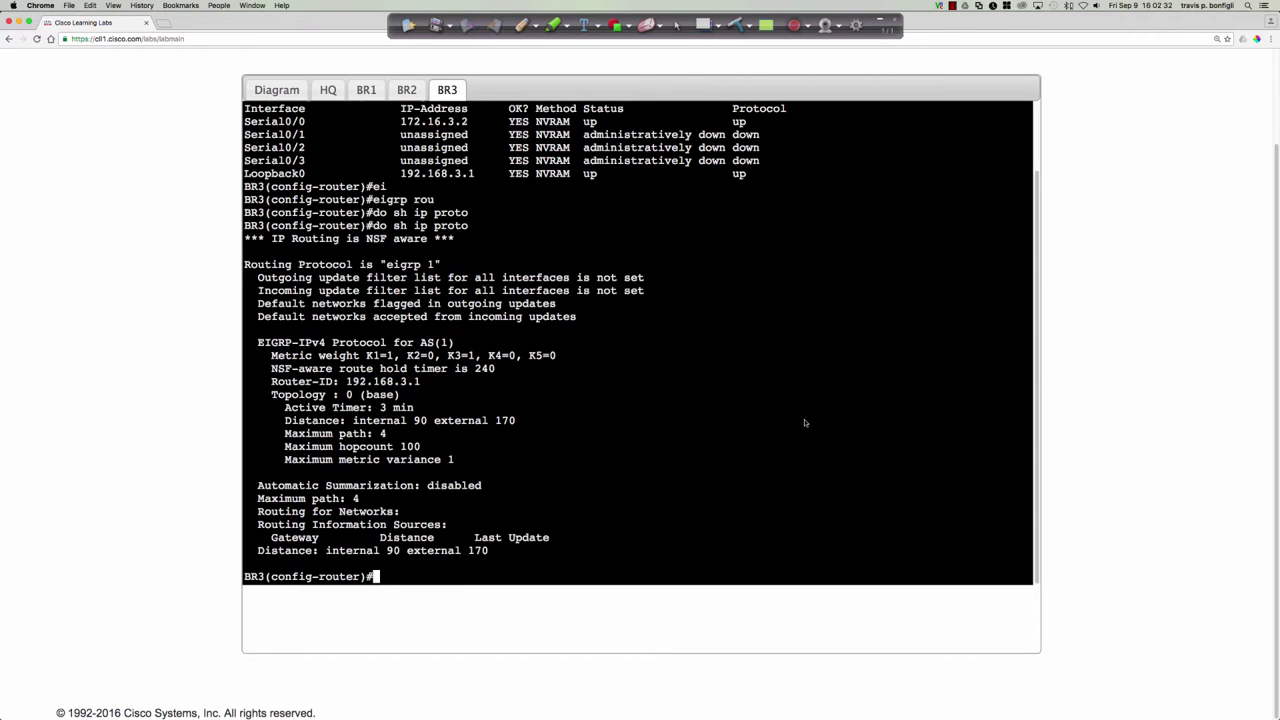
- Set BR3's EIGRP router ID manually to 192.168.3.255
text(eig)
key(Tab)
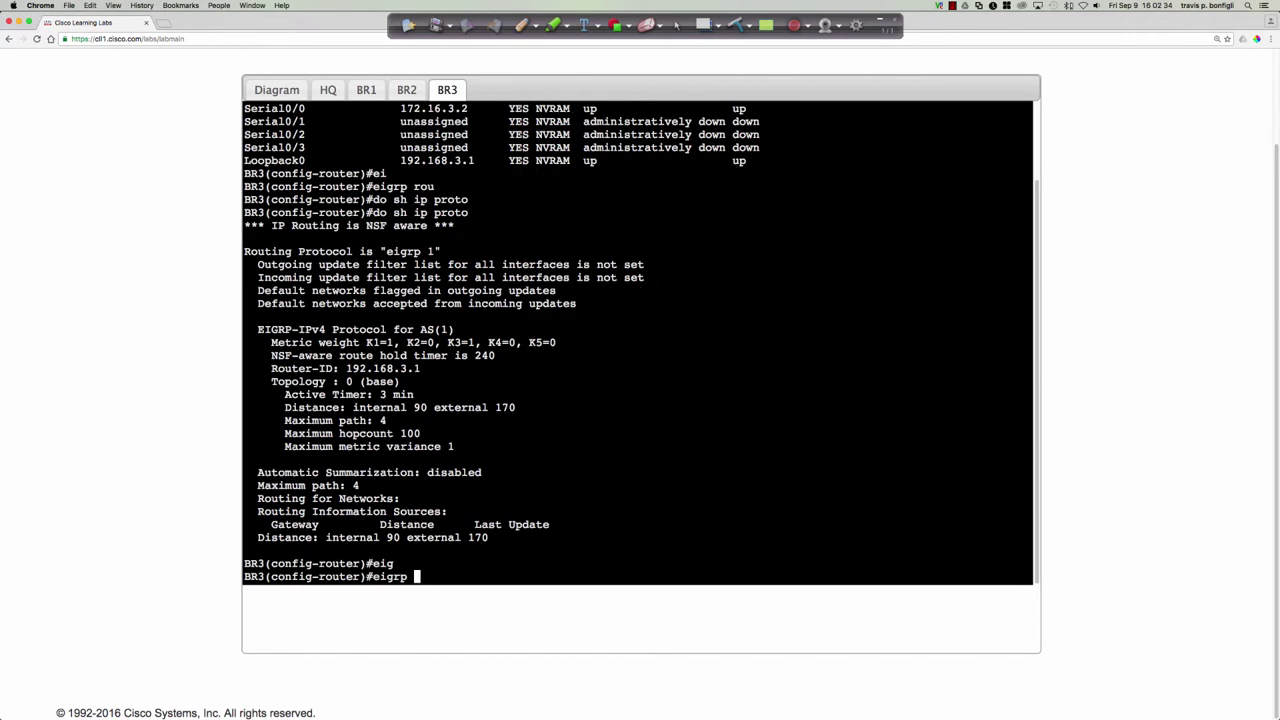
text(route)
key(Tab)
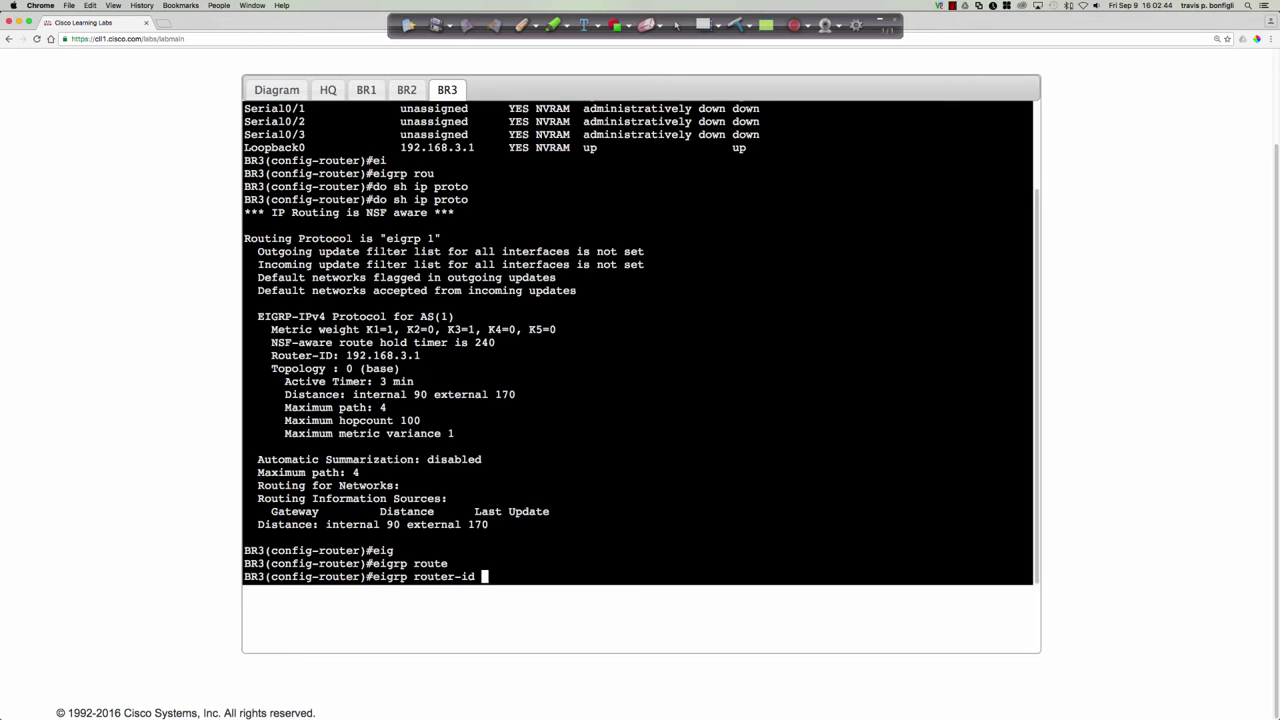
text(192.168.3.255)
key(Return)
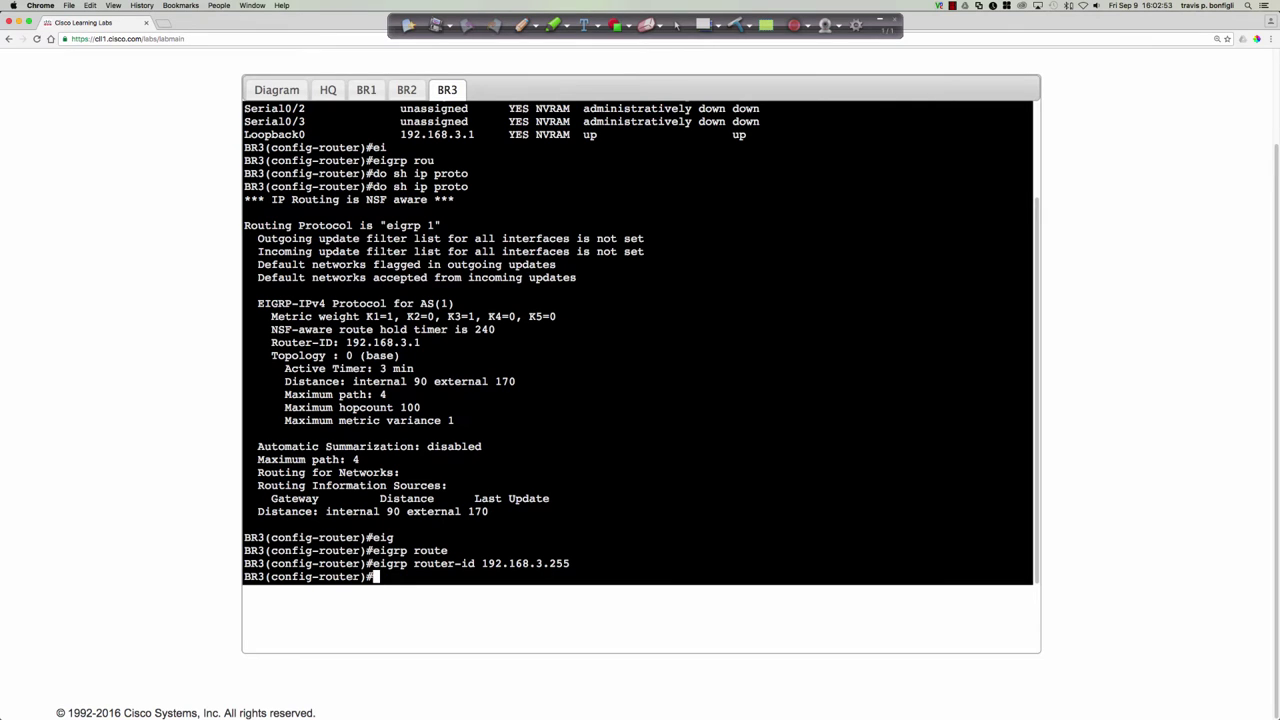
- Run "do sh ip proto" again on BR3 to verify the newly configured router ID
text(do sh ip proto)
key(Return)
key(space)
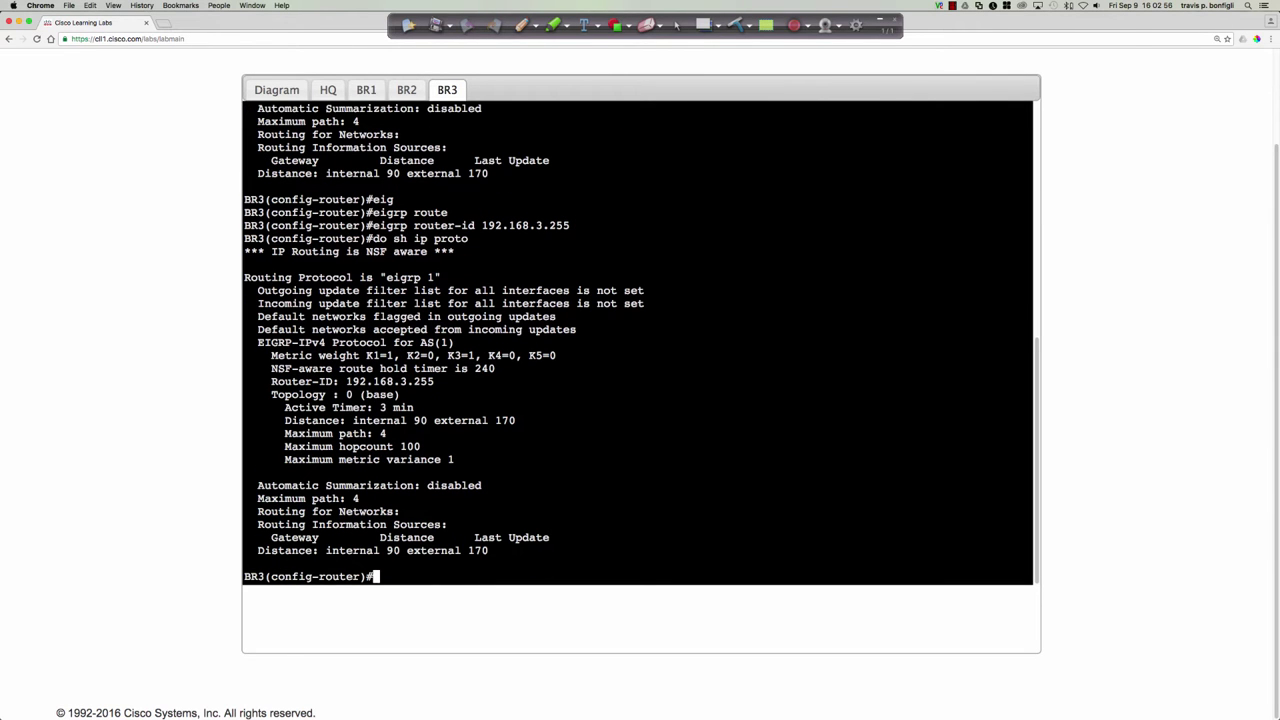
drag(434, 381, 318, 381)
click(775, 412)
- Display the EIGRP section of BR3's running configuration with "do sh run | sec eigrp"
text(do sh run | sec eigrp)
key(Return)
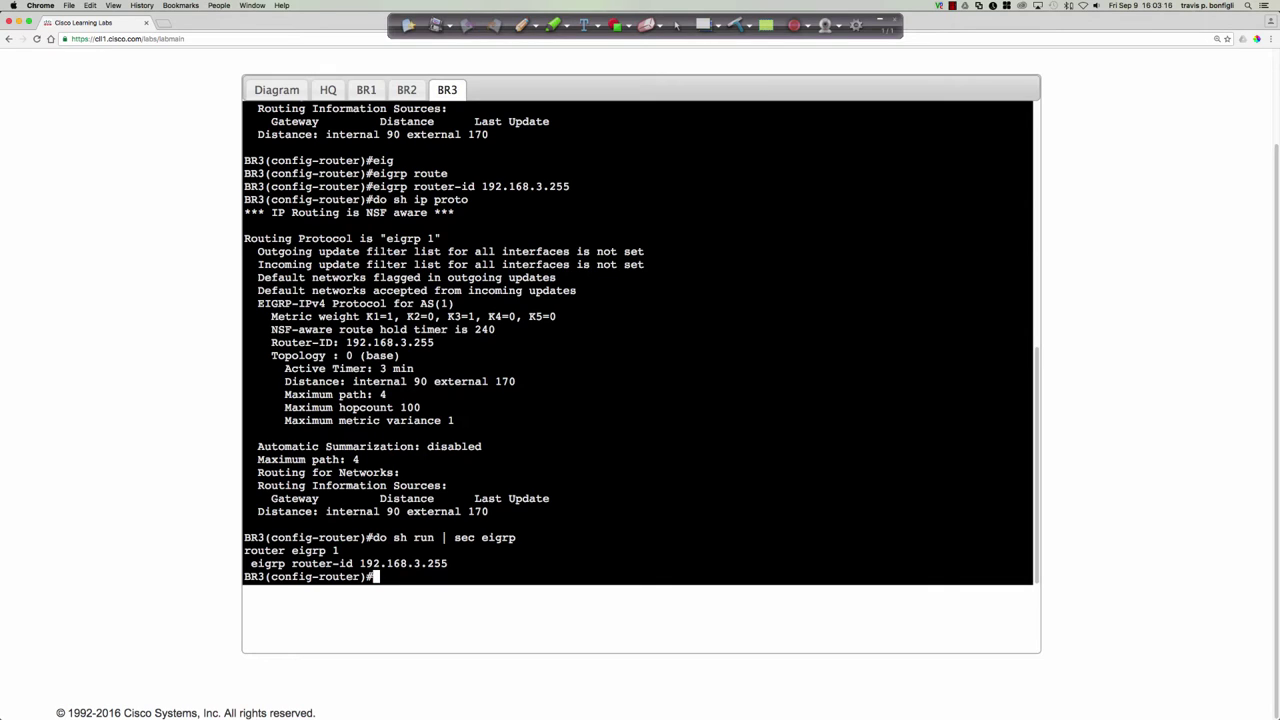
key(Return)
key(Return)
key(Return)
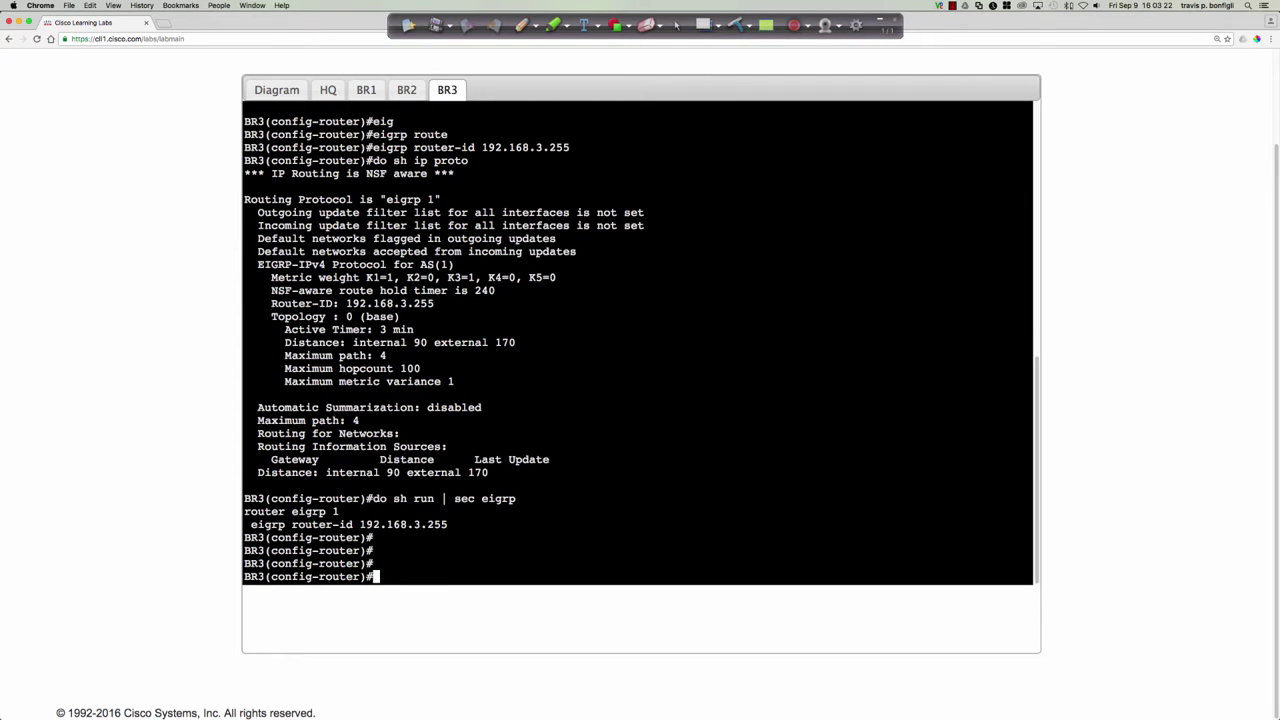
- Add the network statement 0.0.0.0 0.0.0.0 to BR3's EIGRP process and list the enabled interfaces with "do sh ip eigrp inter"
text(net)
key(Tab)
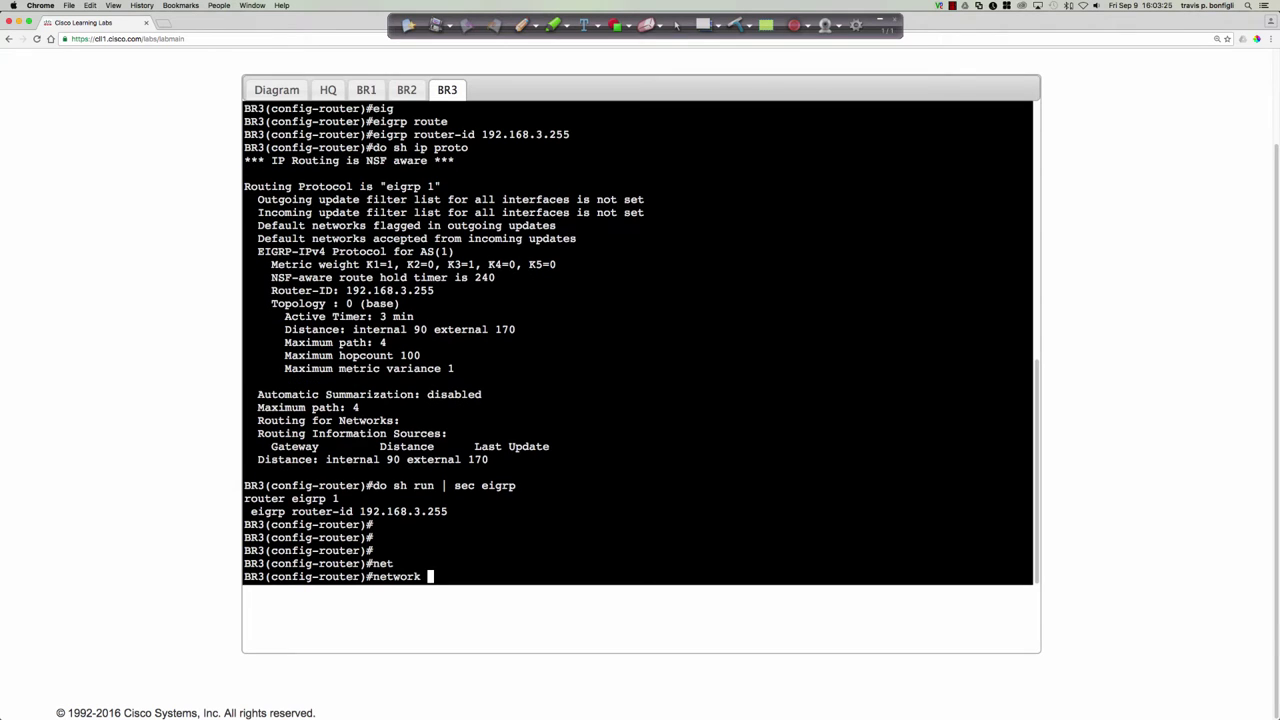
text(0.0.0.0 255.255.255.25)
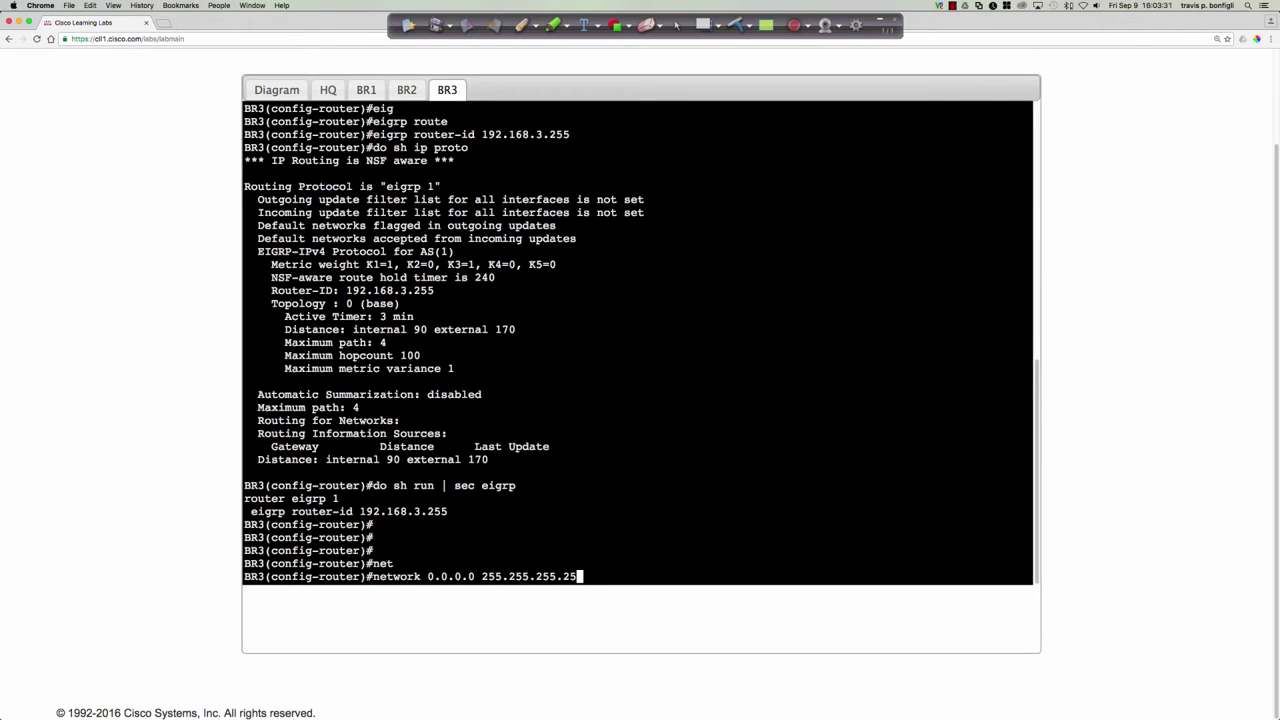
text(5)
key(BackSpace)
key(BackSpace)
key(BackSpace)
key(BackSpace)
key(BackSpace)
key(BackSpace)
key(BackSpace)
key(BackSpace)
key(BackSpace)
key(BackSpace)
key(BackSpace)
key(BackSpace)
key(BackSpace)
key(BackSpace)
key(BackSpace)
text(0.0.0.0)
key(Return)
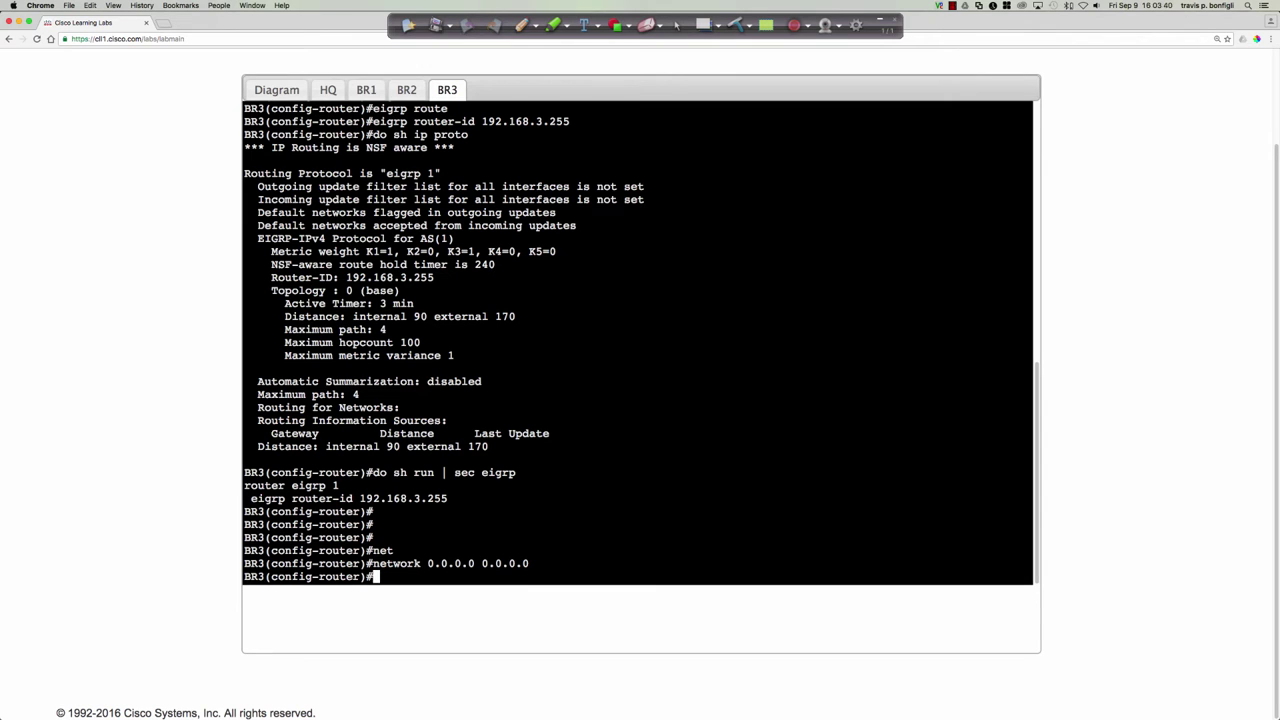
text(do sh ip eigrp inter)
key(Return)
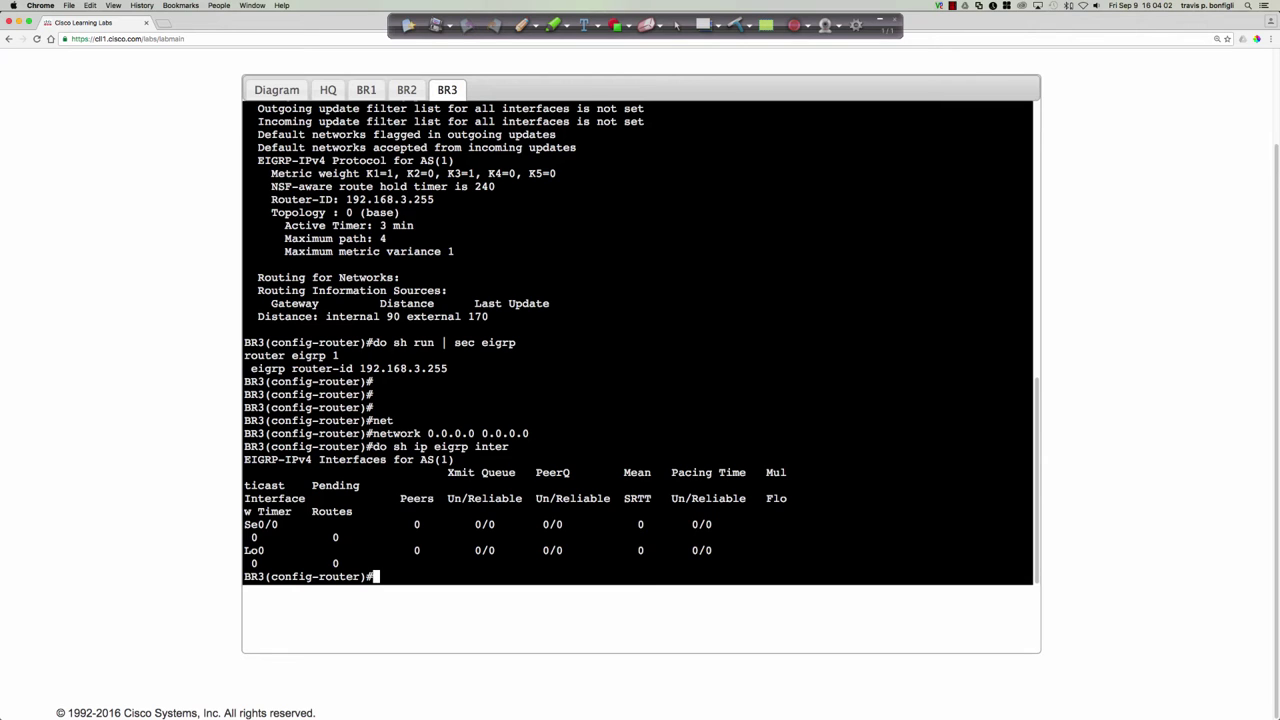
- Switch to the BR1 console and check its EIGRP neighbors with "do sh ip eigrp neig"
click(366, 89)
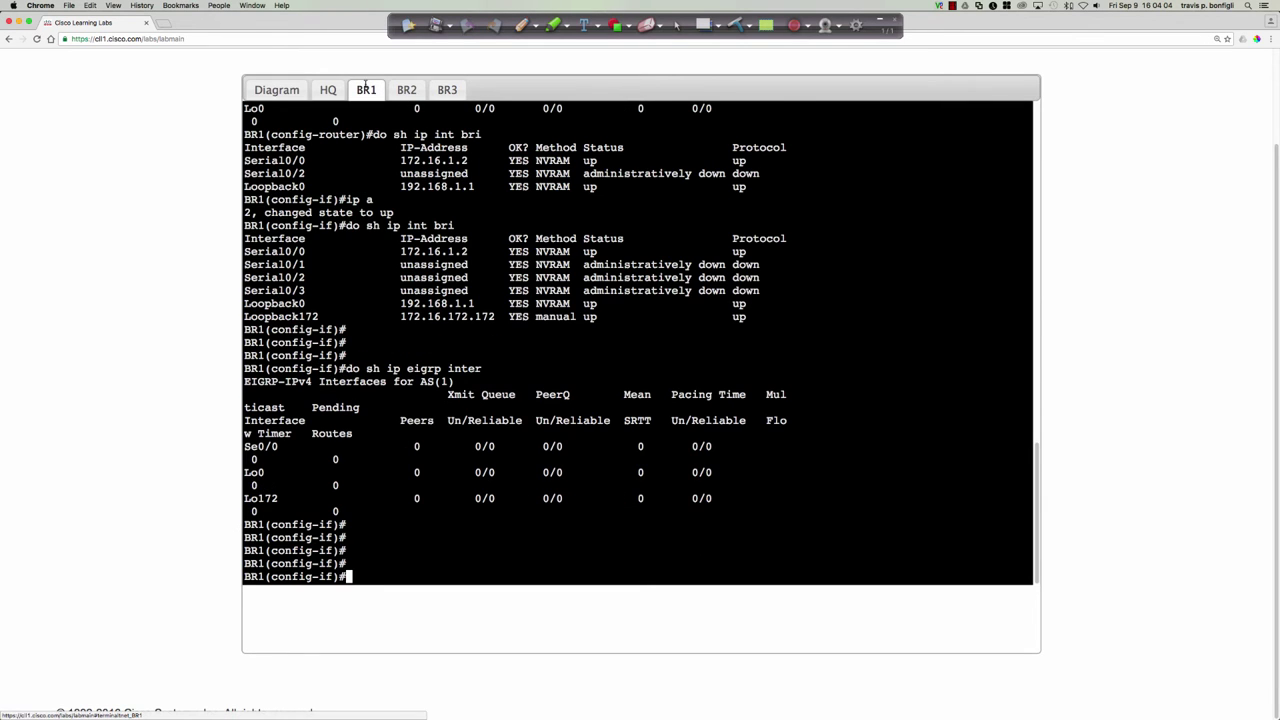
text(do s)
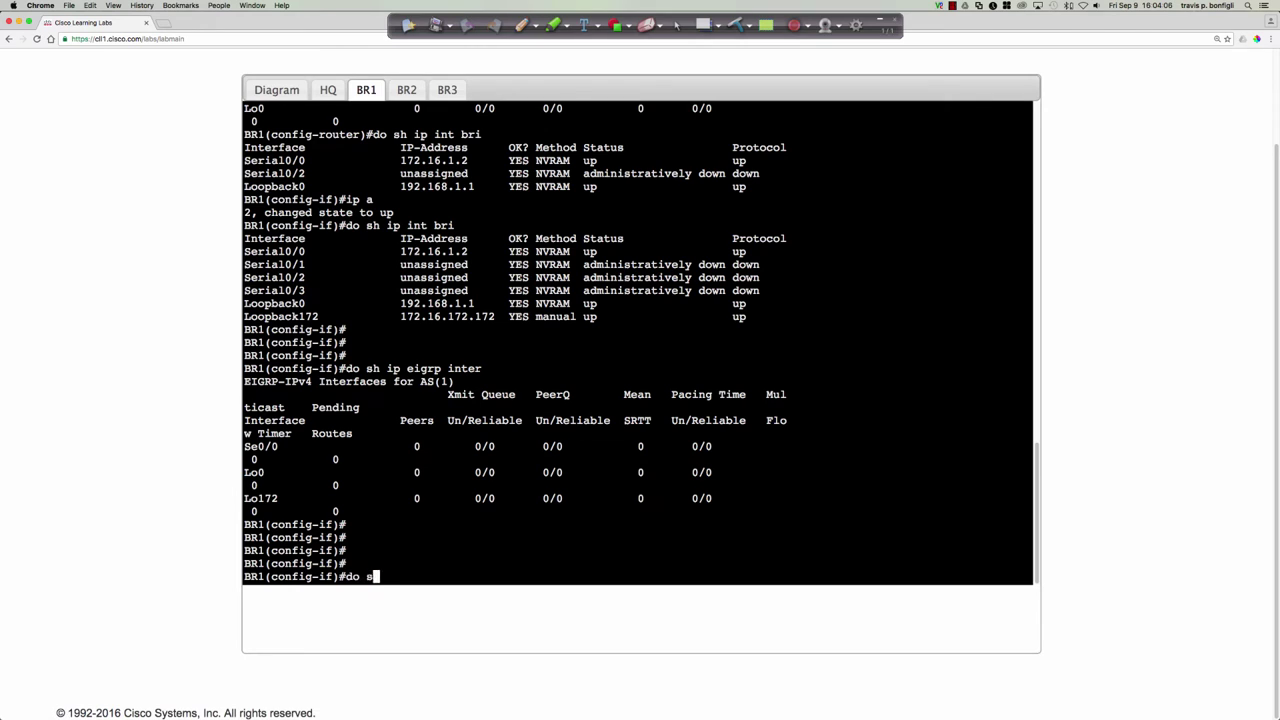
text(h ip eigrp neig)
key(Return)
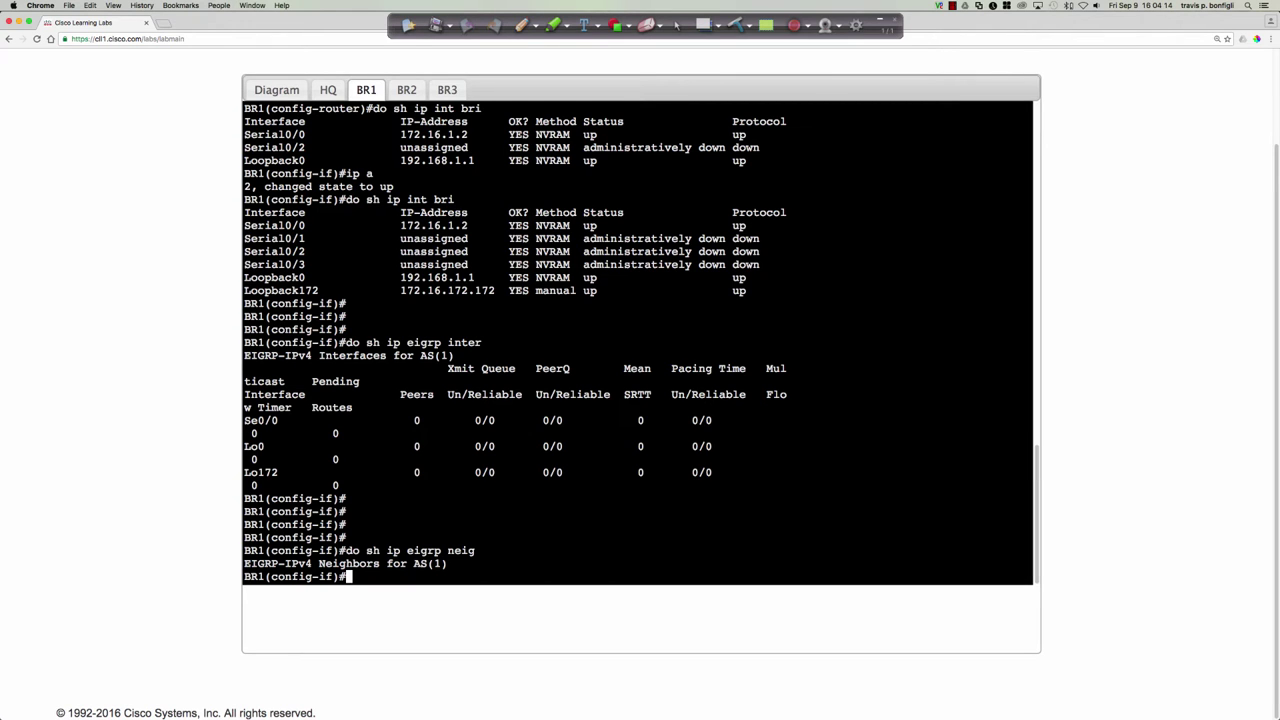
click(409, 89)
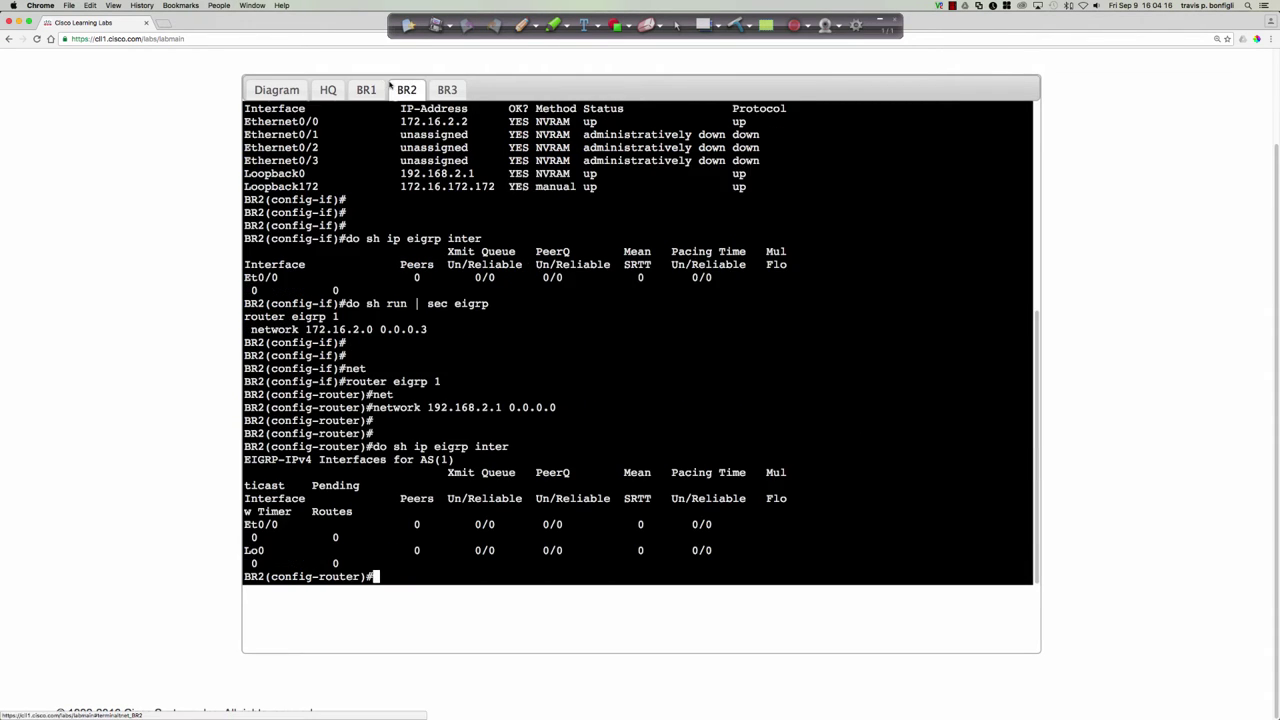
click(366, 89)
click(412, 89)
click(447, 89)
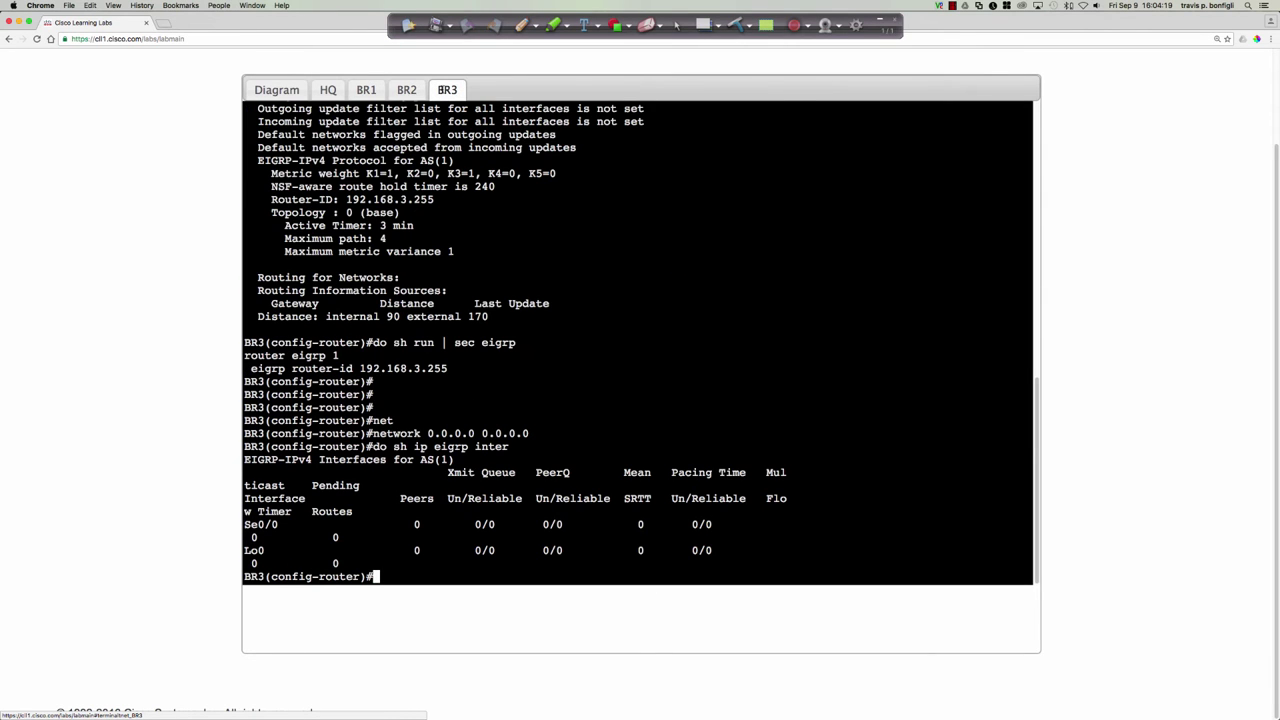
- Switch to the HQ console and enter global configuration mode from privileged mode
click(328, 89)
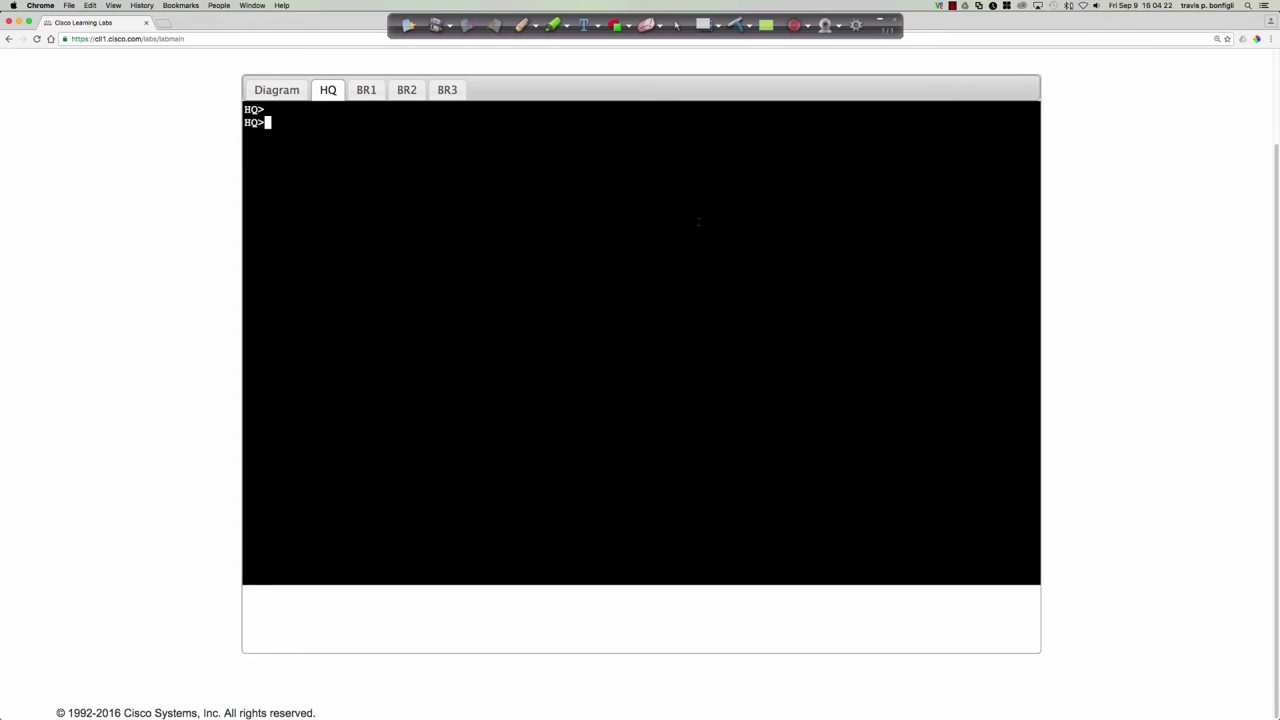
key(Return)
key(Return)
key(Return)
text(en)
key(Return)
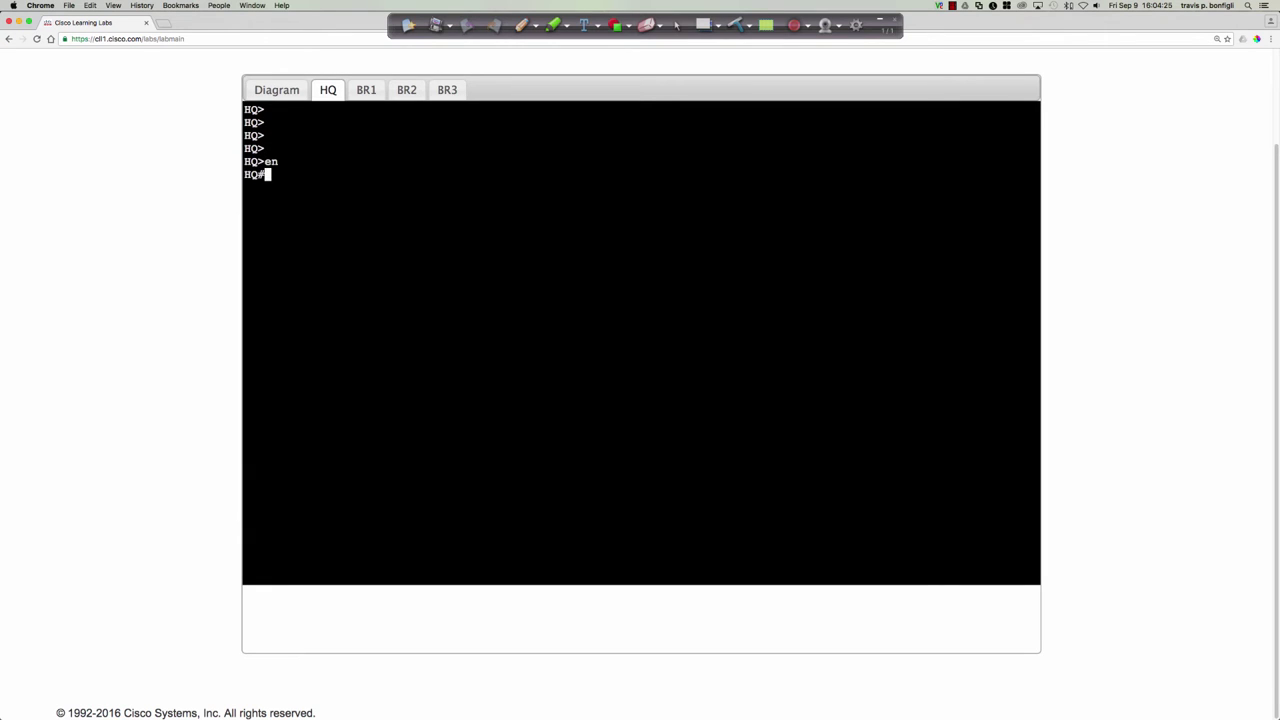
text(conf t)
key(Return)
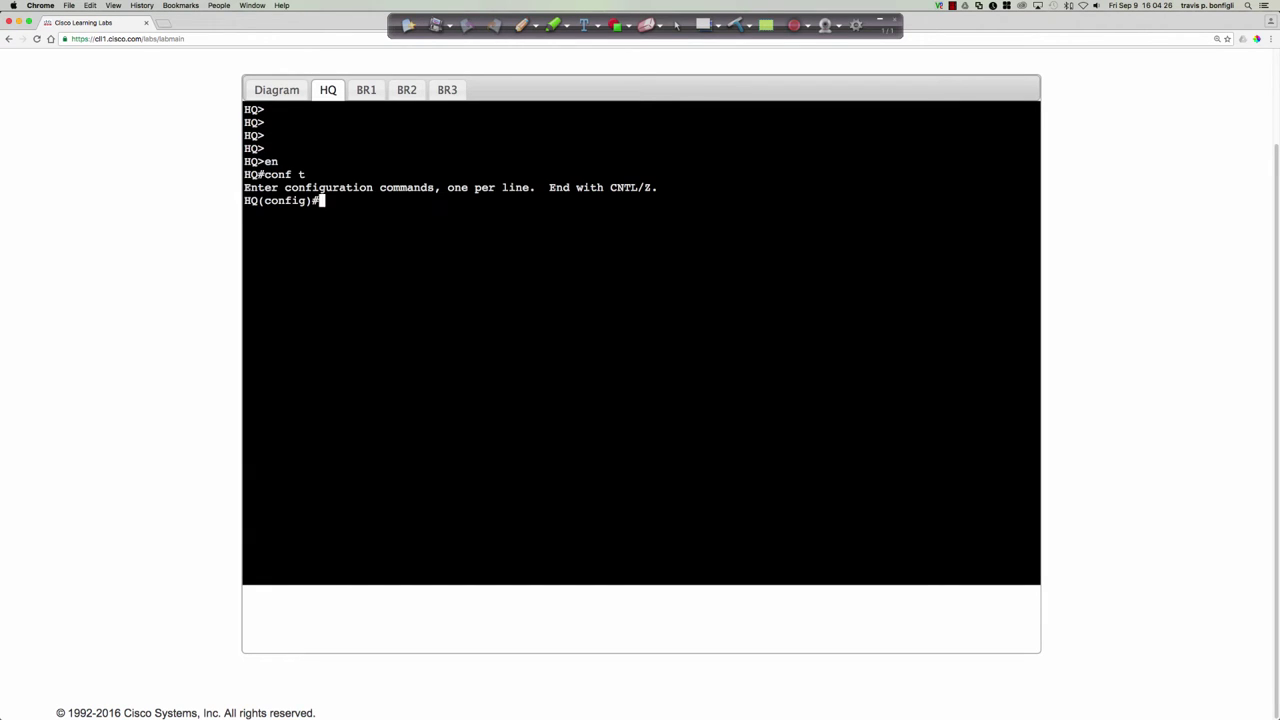
- Display HQ's interfaces with "do sh ip int bri" and examine the Ethernet0/0, Serial1/0, Serial2/0 and Loopback0 addresses
text(do sh ip in t bri)
key(Return)
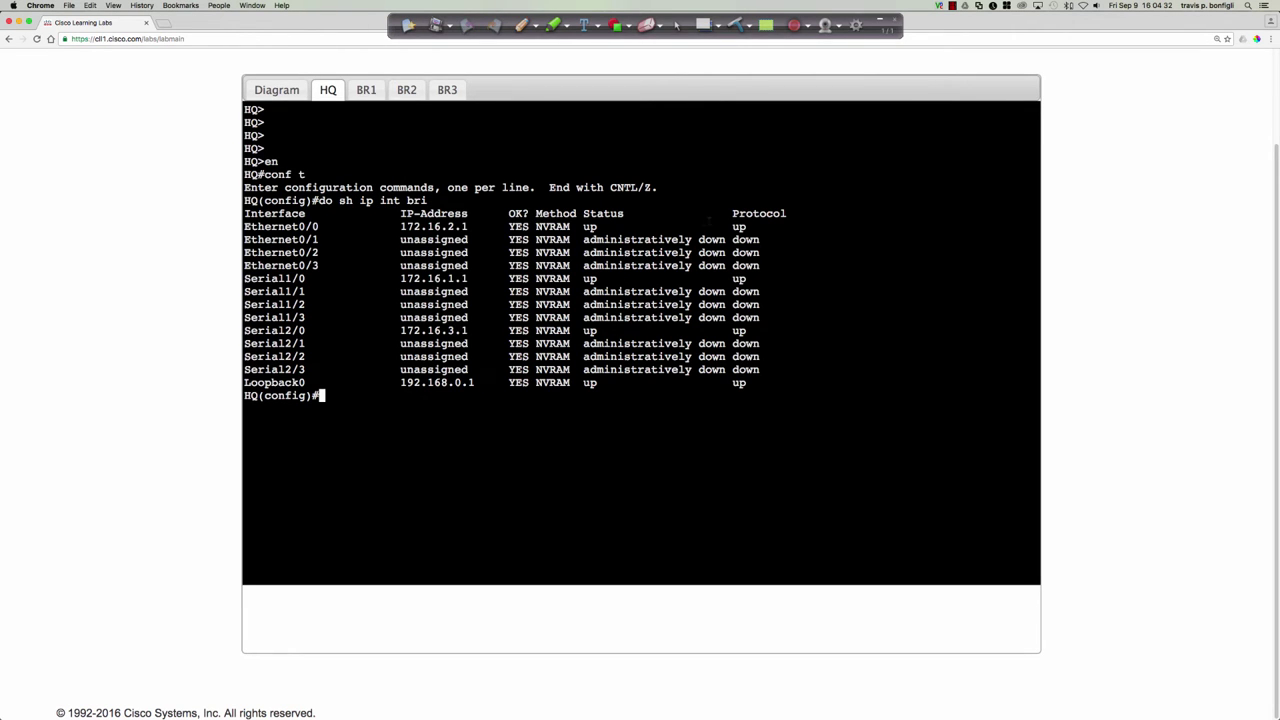
drag(427, 227, 466, 227)
drag(434, 279, 467, 279)
drag(447, 330, 460, 330)
drag(427, 383, 470, 383)
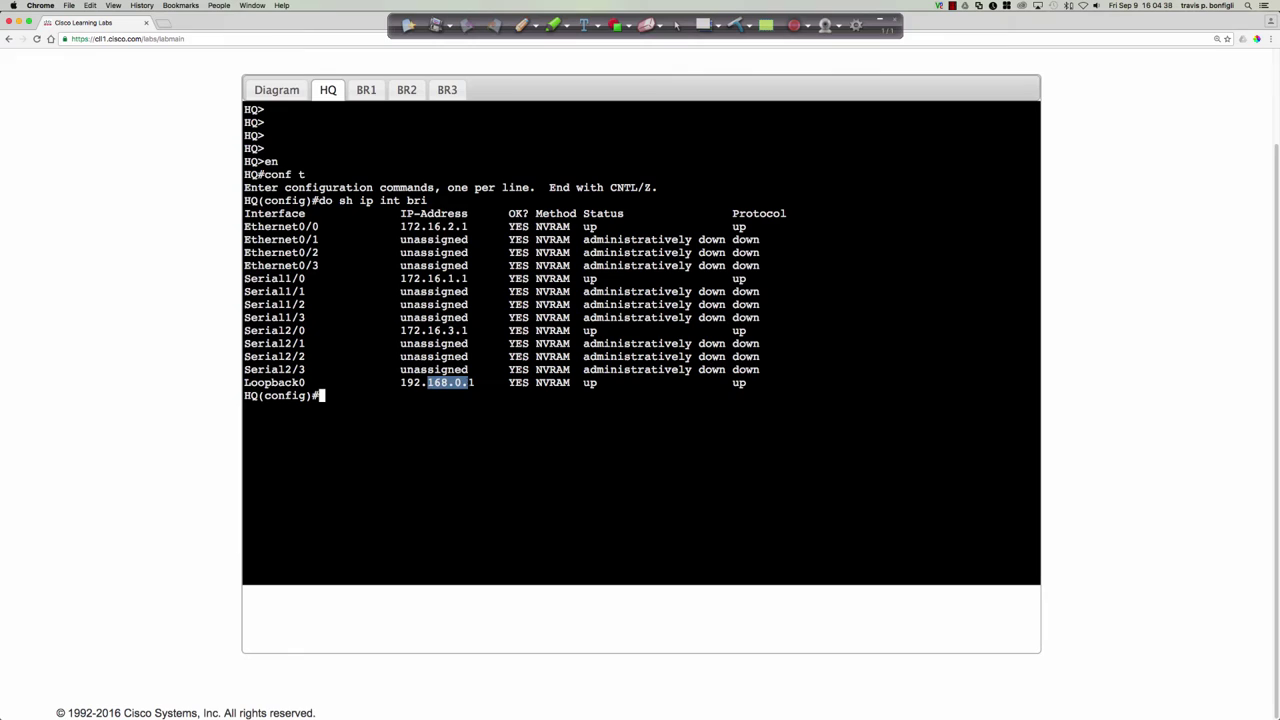
click(852, 282)
- Display the EIGRP section of HQ's running configuration with "do sh run | sec eigrp"
text(do sh run | sec e)
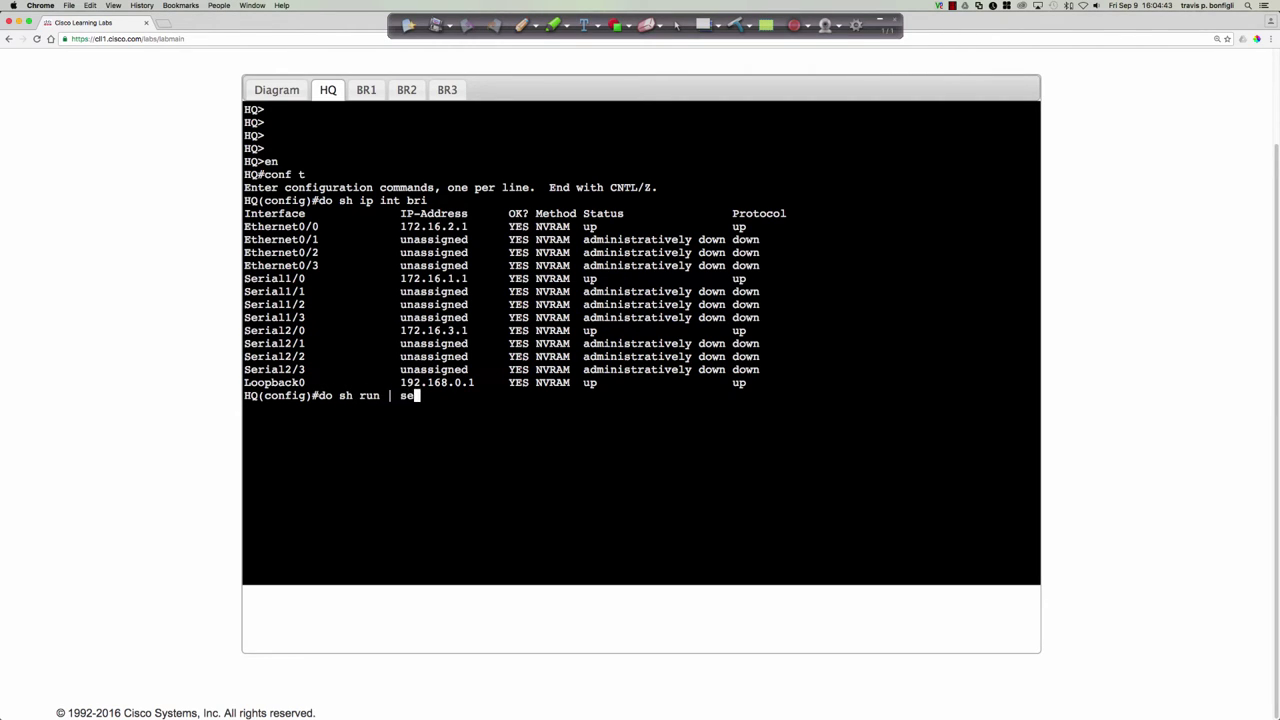
text(igrp)
key(Return)
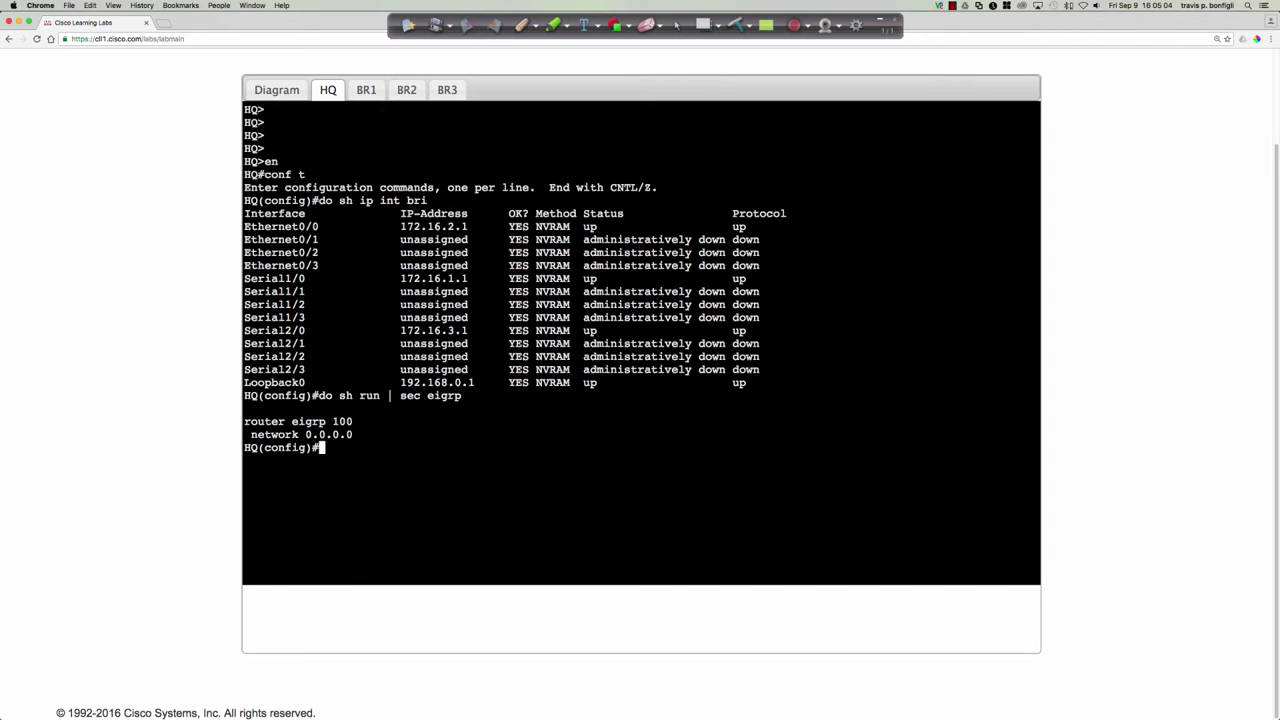
- Switch to the BR1 console and display its EIGRP configuration with "do sh run | sec eigrp" to compare autonomous system numbers
click(366, 89)
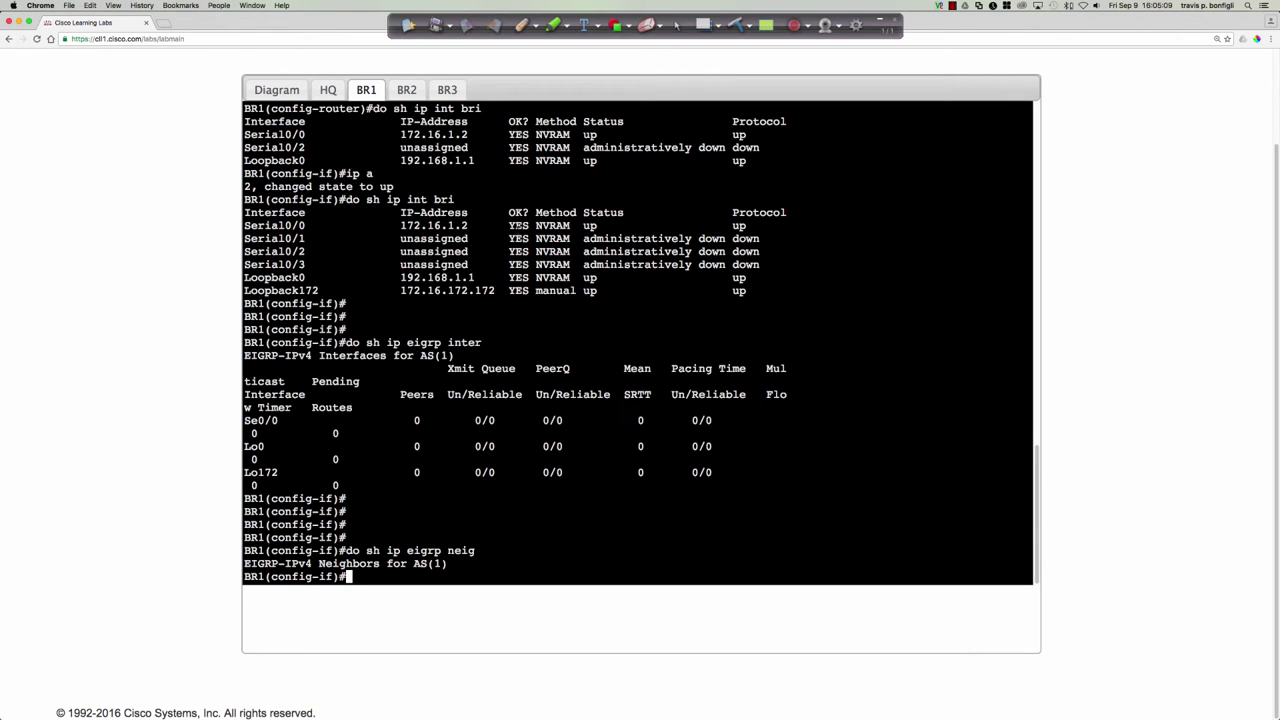
text(do sh run)
text(| sec eigrp)
key(Return)
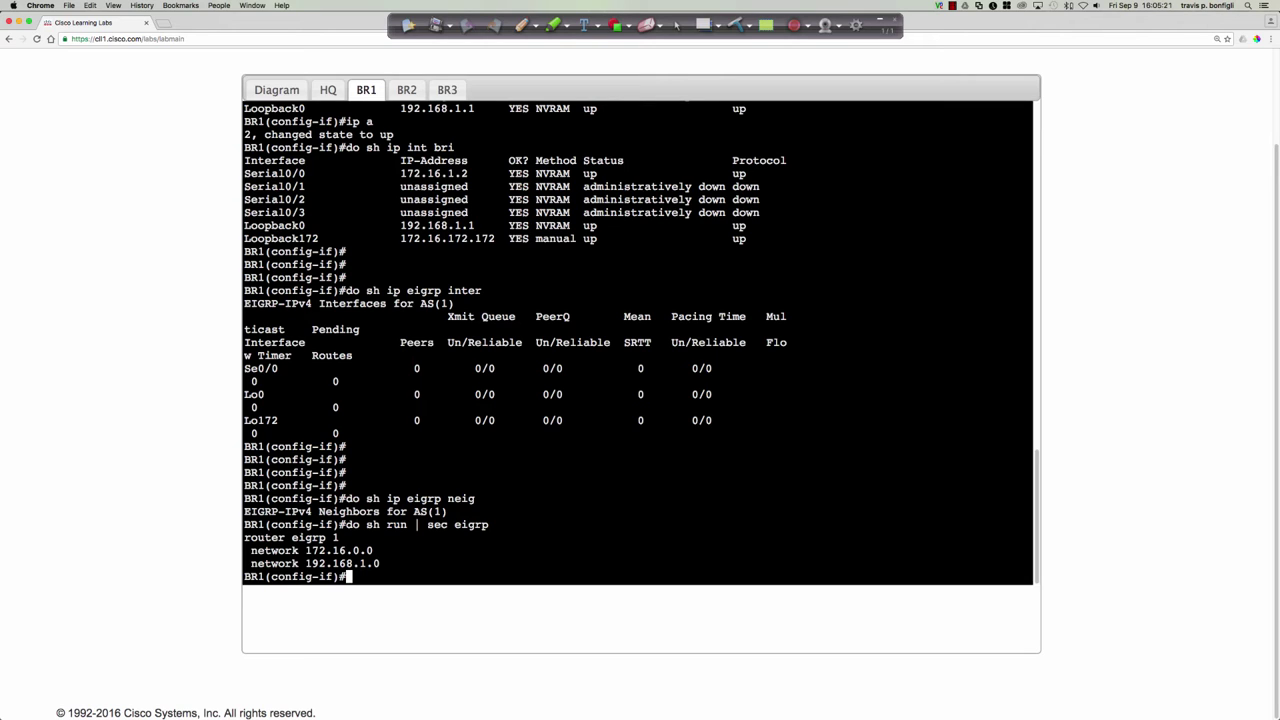
- Return to the HQ console and remove the EIGRP process for autonomous system 100
click(339, 91)
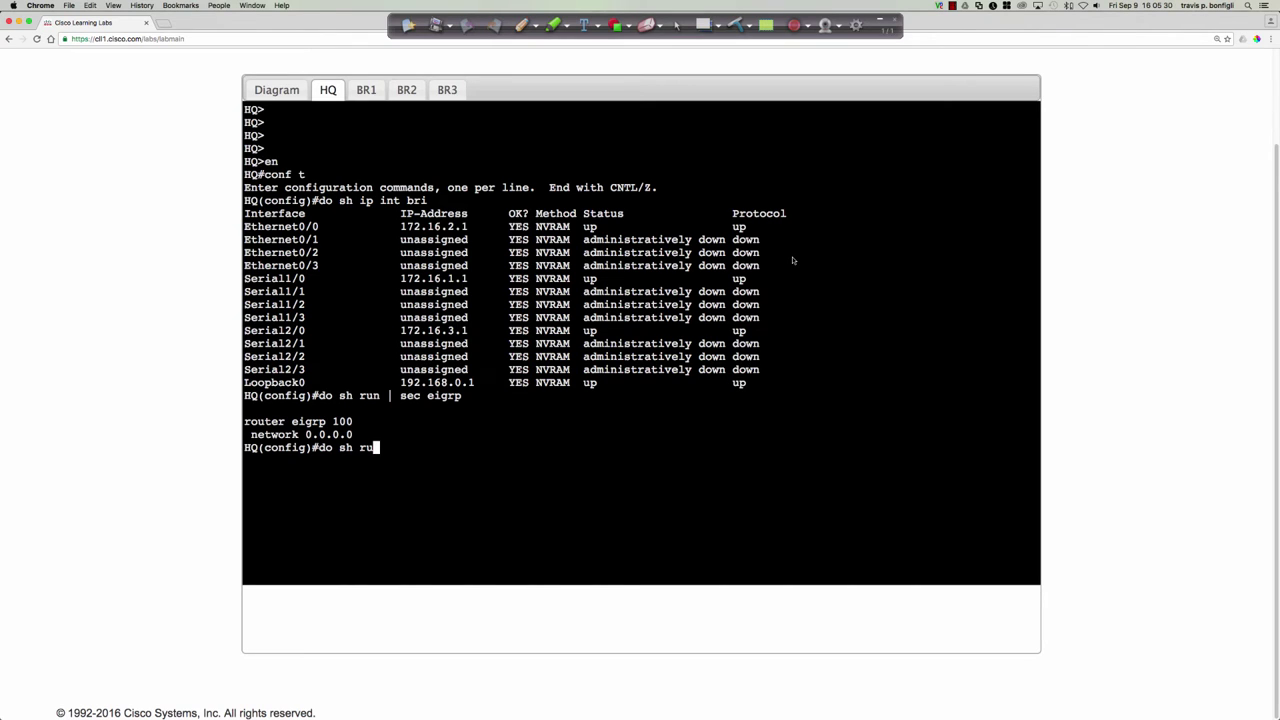
key(BackSpace)
key(BackSpace)
key(BackSpace)
key(BackSpace)
key(BackSpace)
key(BackSpace)
key(BackSpace)
key(BackSpace)
text(no router eigrp 100)
key(Return)
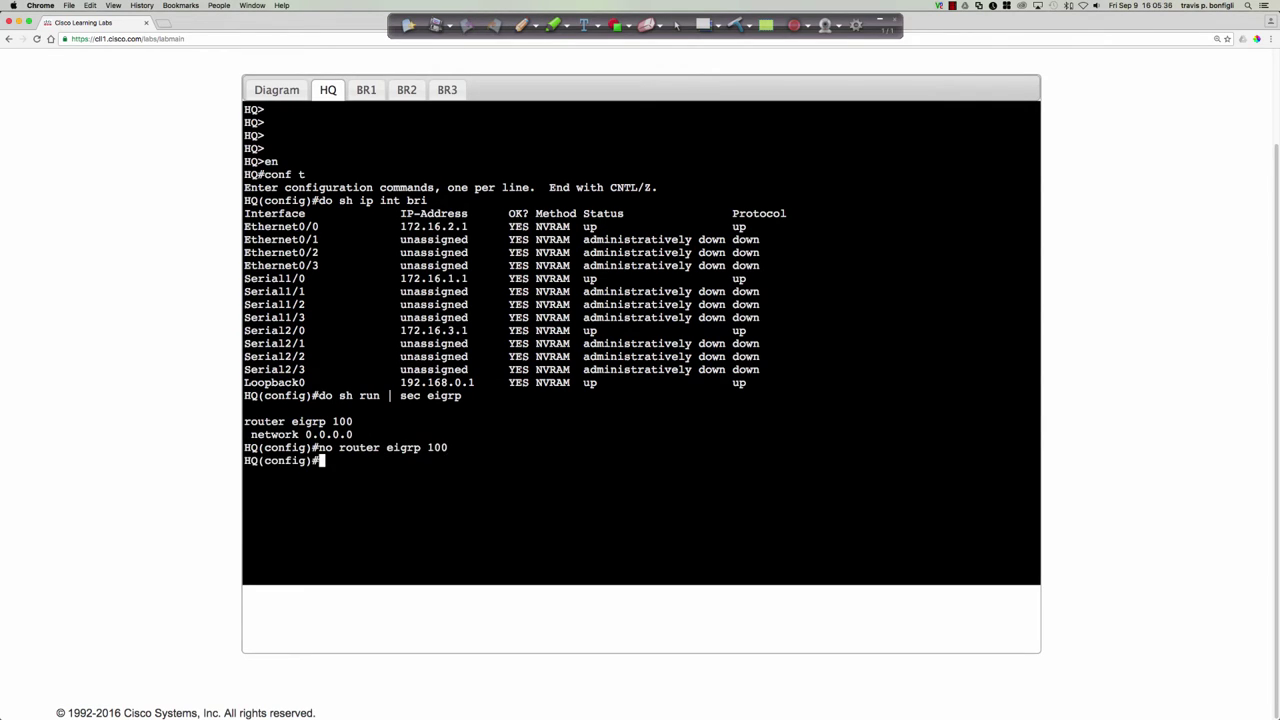
key(Return)
key(Return)
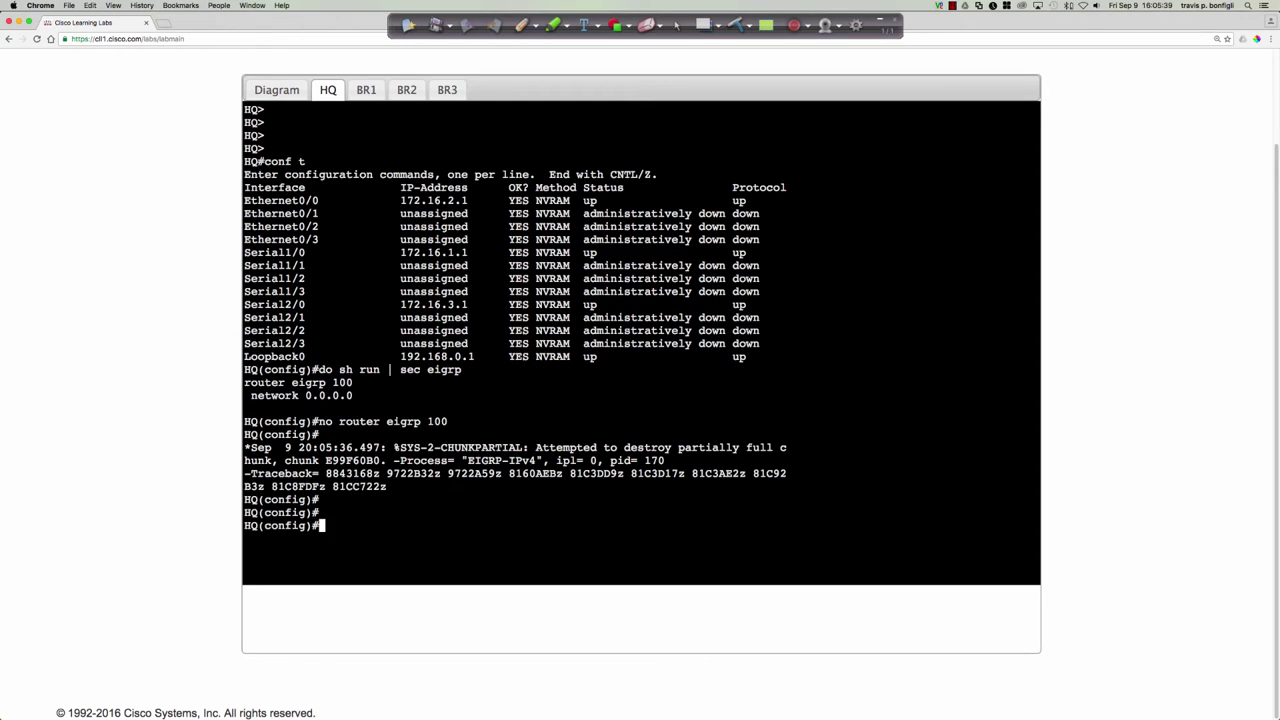
- Start EIGRP for autonomous system 1 on HQ and add the network statement 0.0.0.0
text(router eigrp 1)
key(Return)
text(net)
key(Tab)
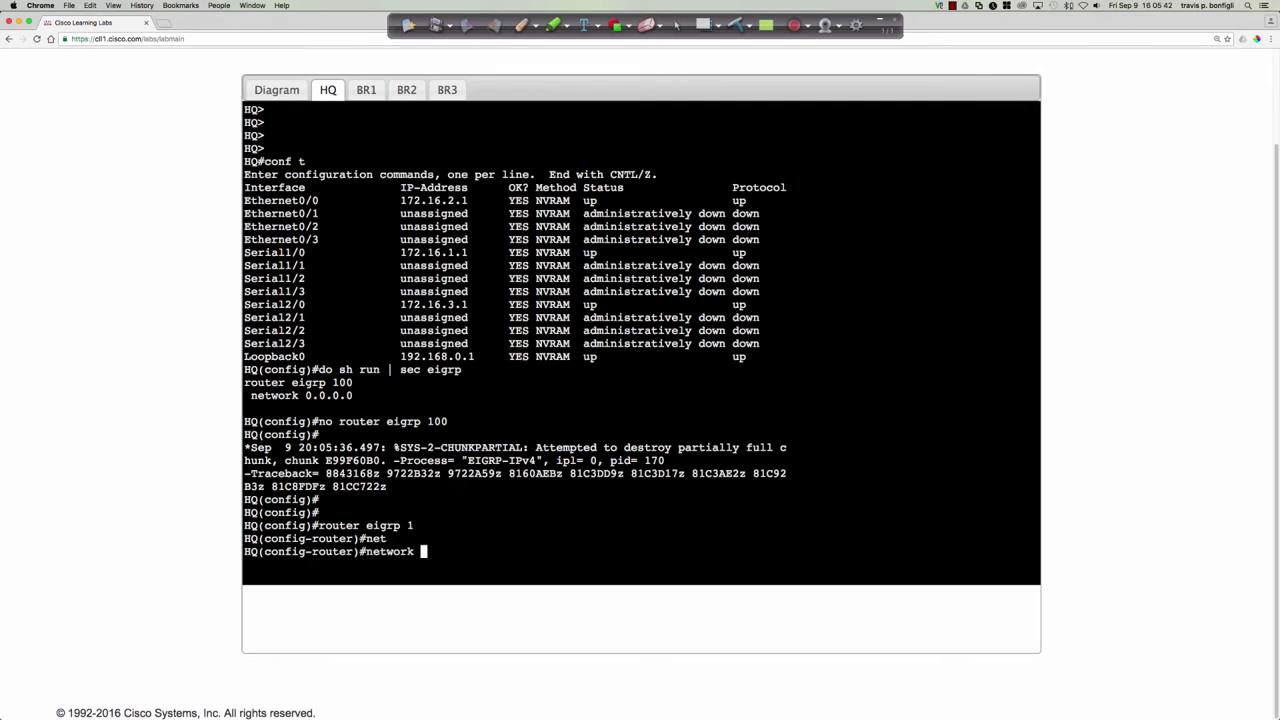
text(0.0.0.0)
key(Return)
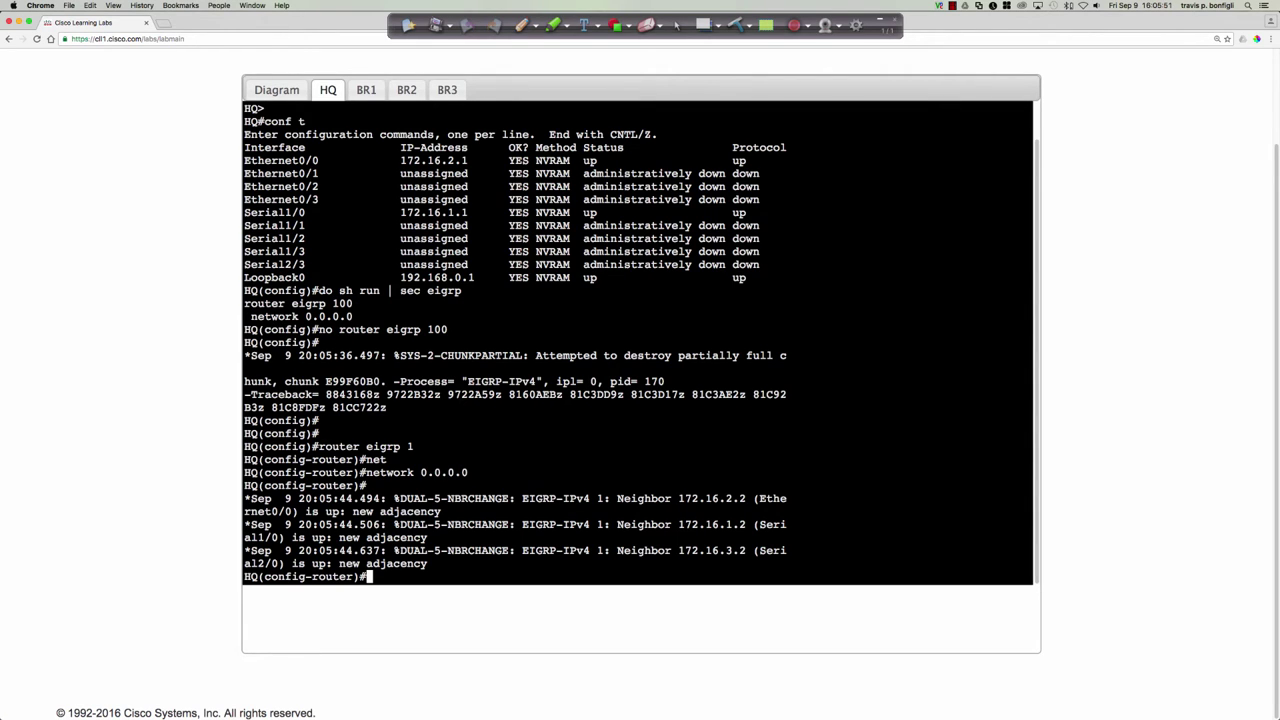
- Switch to the BR1 console and list its EIGRP neighbors with "do sh ip eigrp neigh"
key(Return)
key(Return)
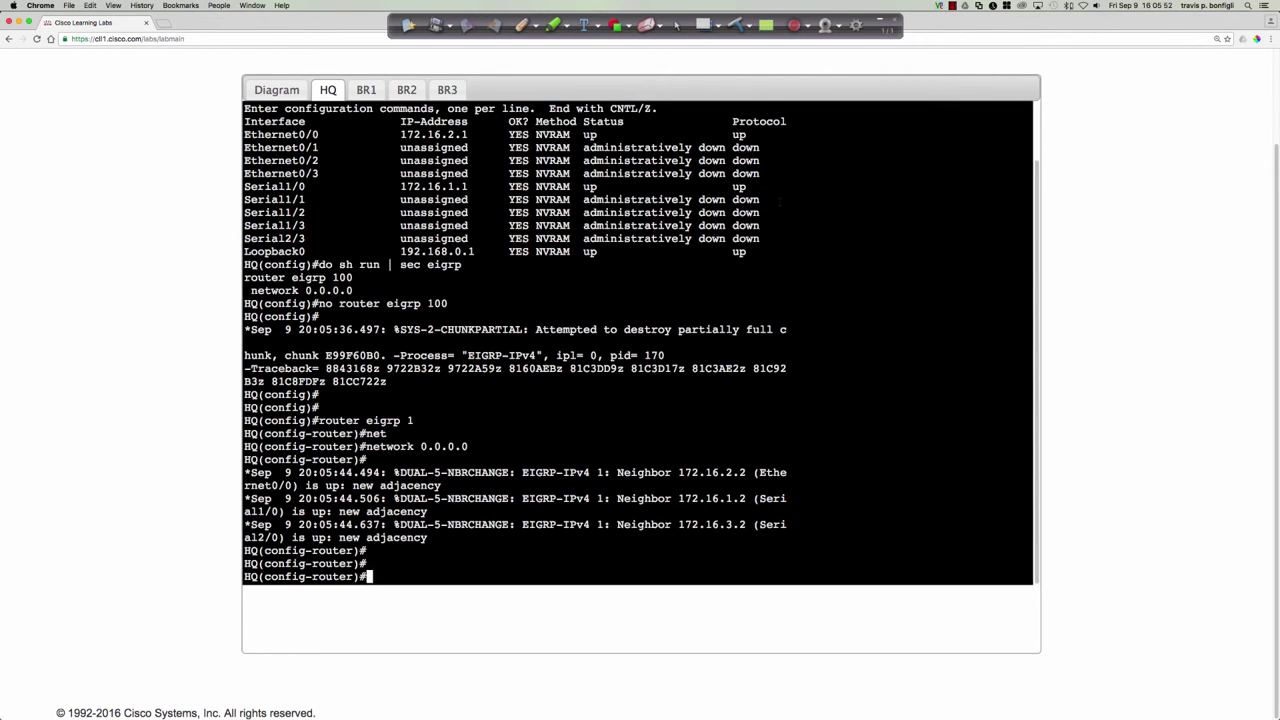
click(367, 90)
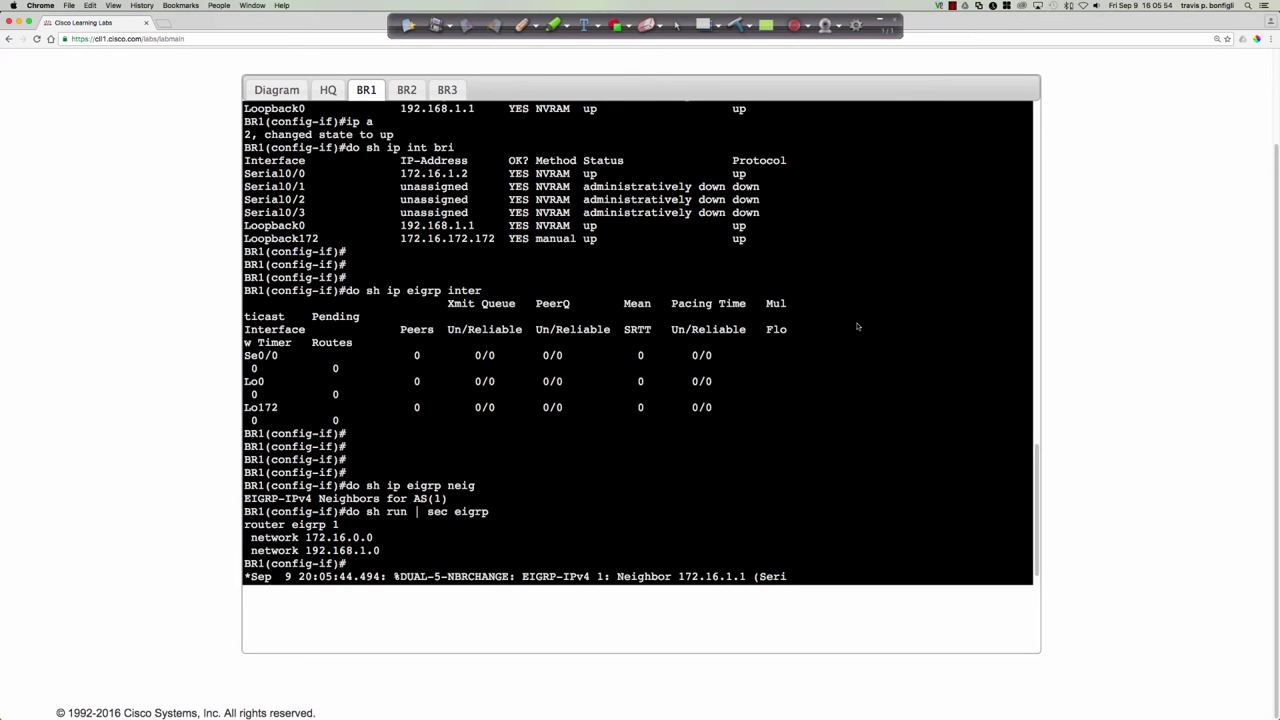
key(Return)
key(Return)
key(Return)
key(Return)
key(Return)
key(Return)
key(Return)
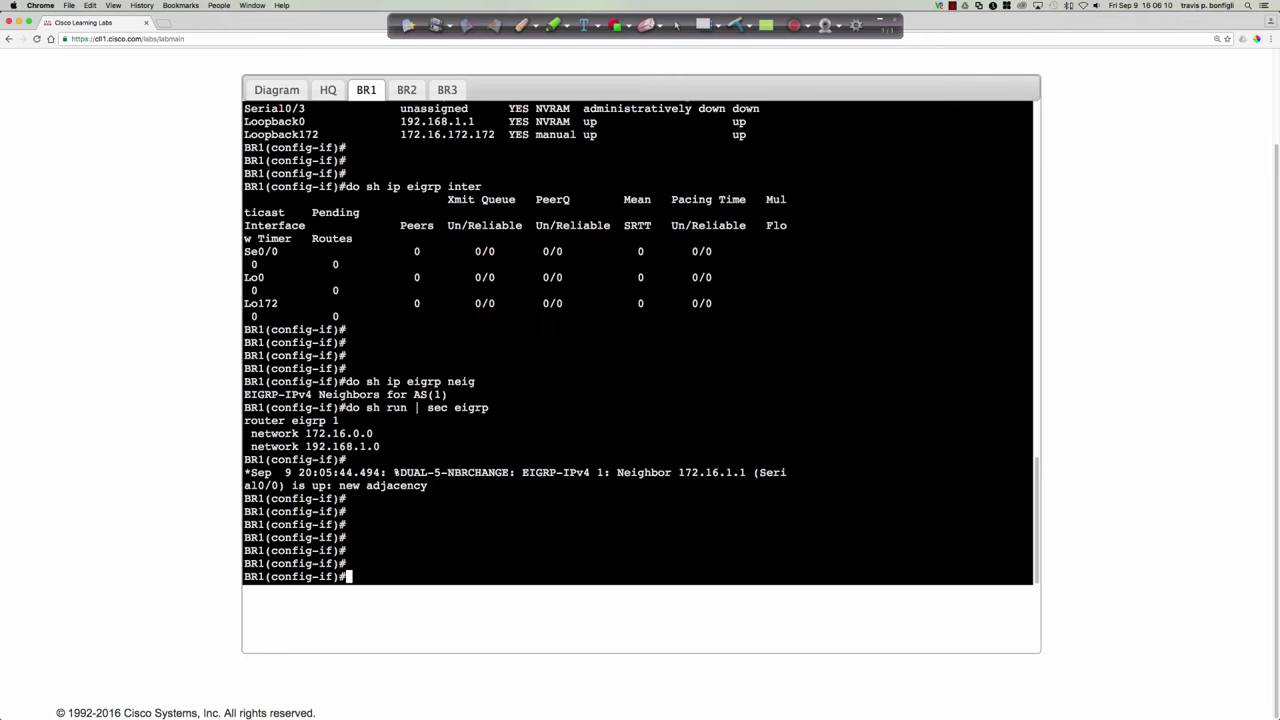
text(do sh ip eigrp neigh)
key(Return)
key(Return)
key(Return)
key(Return)
key(Return)
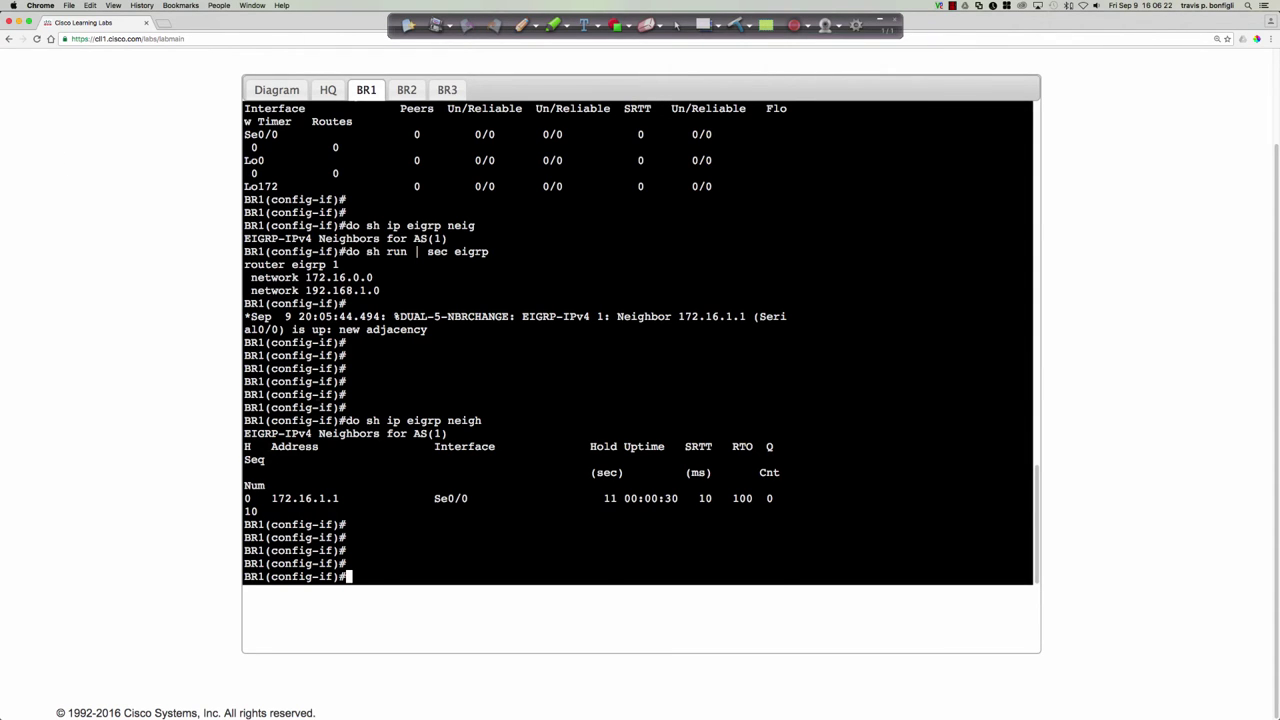
- With the pen, connect H to its value in BR1's neighbor table, circle the sequence number and write "seq" beside the header row
click(447, 89)
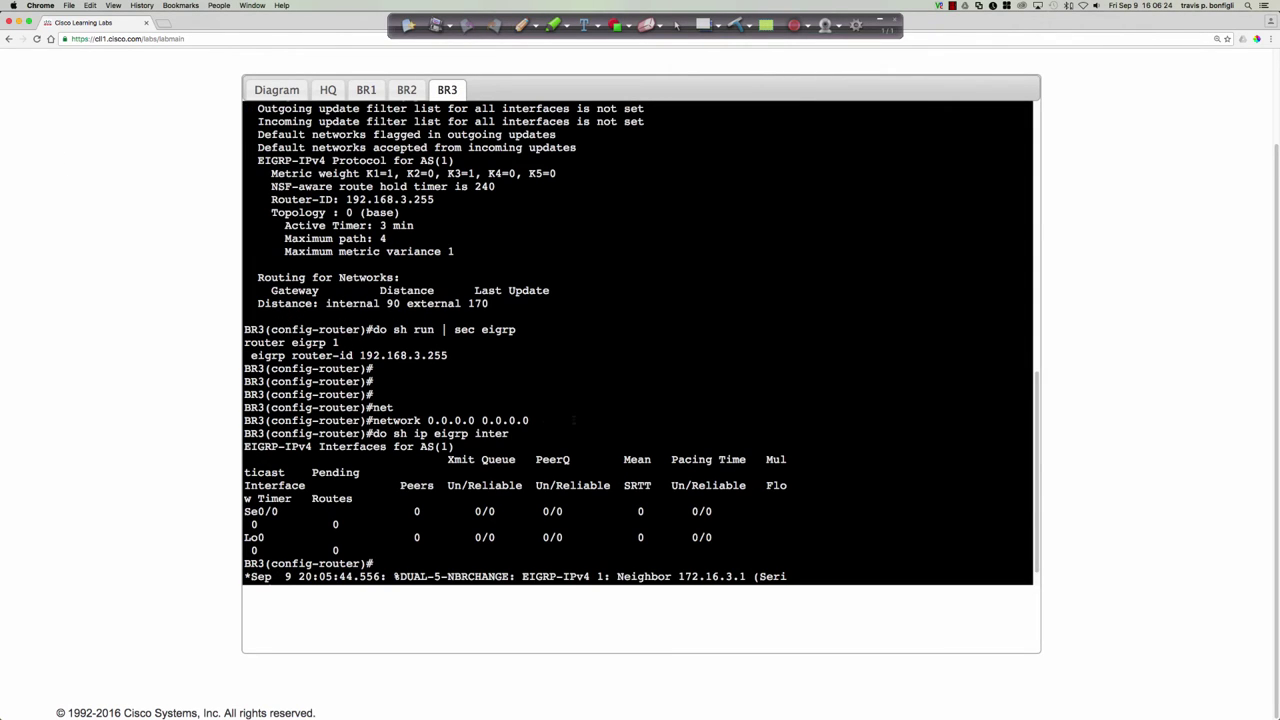
click(366, 89)
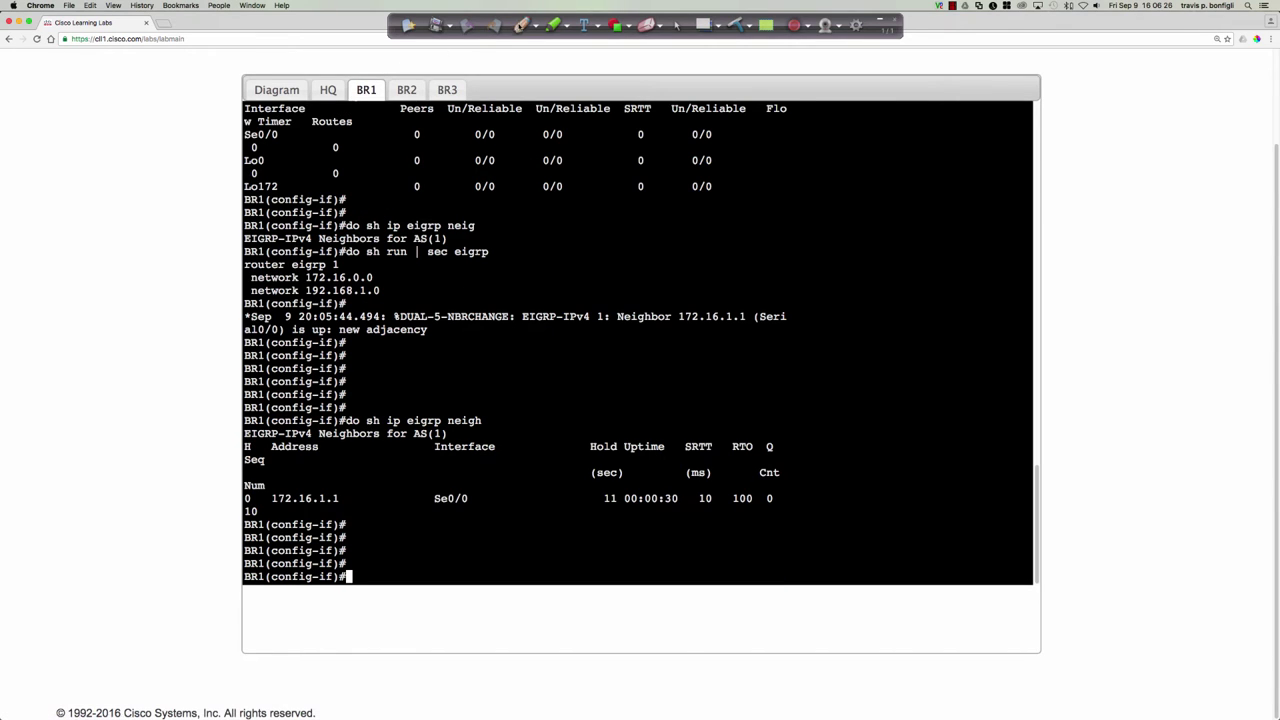
click(521, 24)
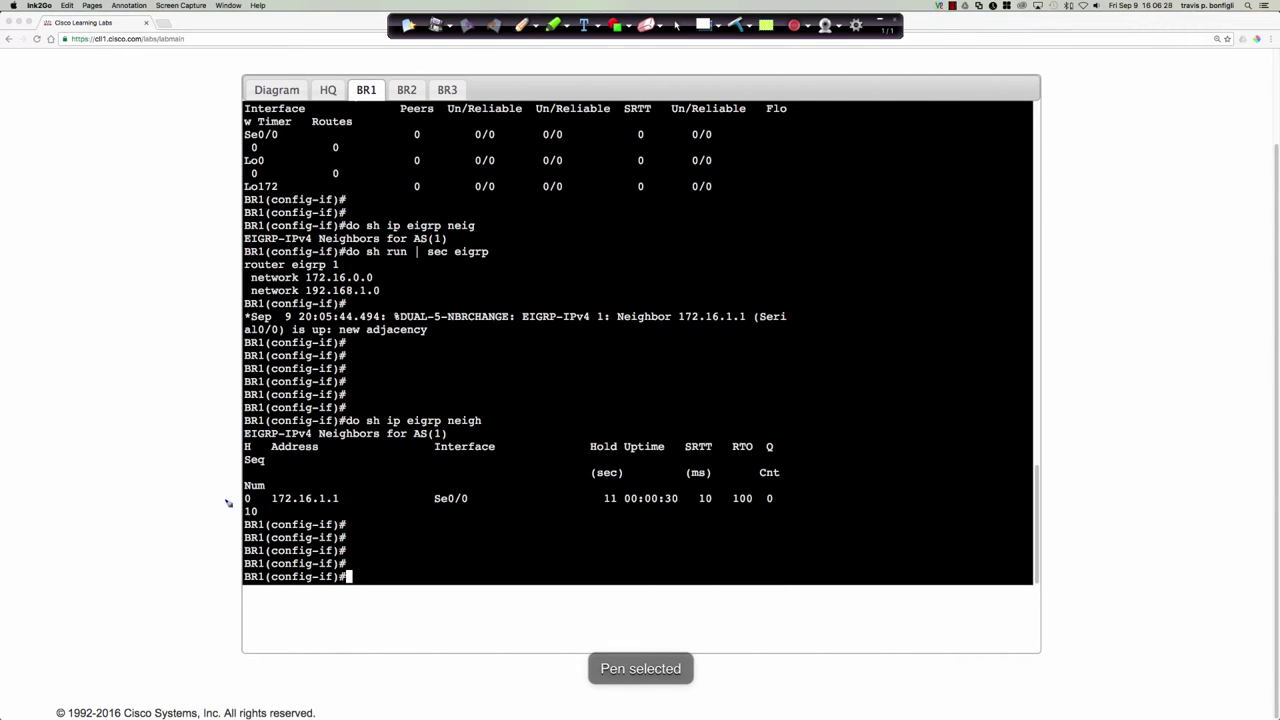
mouse_move(247, 449)
mouse_down()
mouse_move(212, 490)
mouse_move(246, 498)
mouse_up()
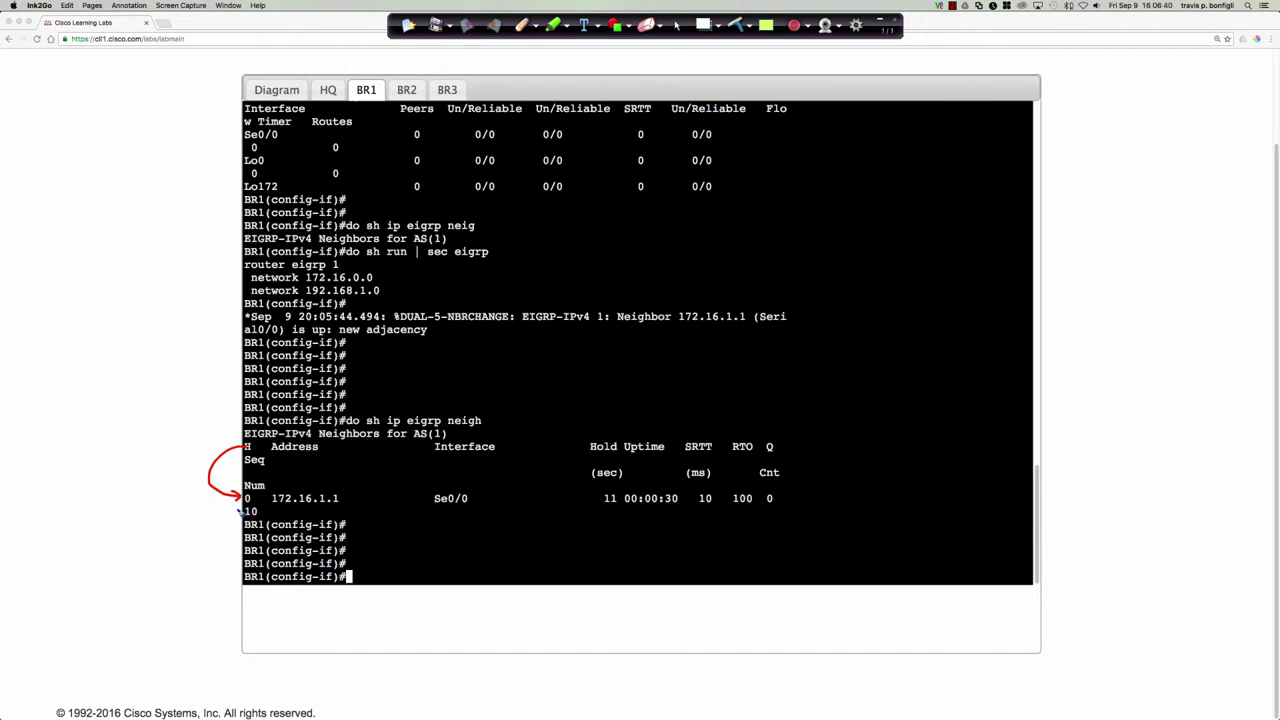
mouse_move(231, 504)
mouse_down()
mouse_move(237, 519)
mouse_move(256, 506)
mouse_up()
drag(818, 440, 818, 465)
mouse_move(811, 452)
mouse_down()
mouse_move(826, 452)
mouse_move(823, 424)
mouse_move(841, 428)
mouse_up()
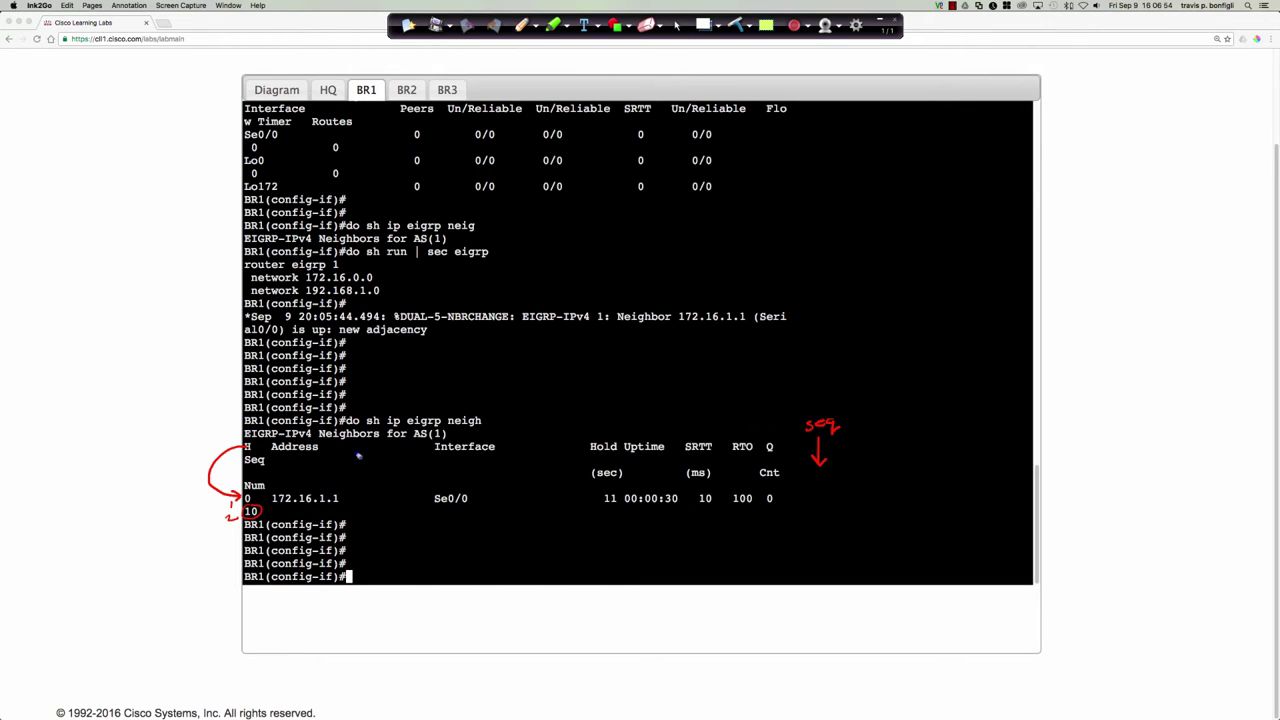
- Mark neighbor address 172.16.1.1 with the pen, underline Se0/0 and label it "Local" with an arrow to the address
drag(299, 451, 302, 490)
mouse_move(337, 488)
mouse_down()
mouse_move(350, 507)
mouse_move(270, 497)
mouse_move(279, 507)
mouse_up()
drag(339, 478, 336, 490)
drag(432, 476, 478, 489)
mouse_move(406, 505)
mouse_down()
mouse_move(430, 489)
mouse_move(426, 506)
mouse_move(468, 509)
mouse_up()
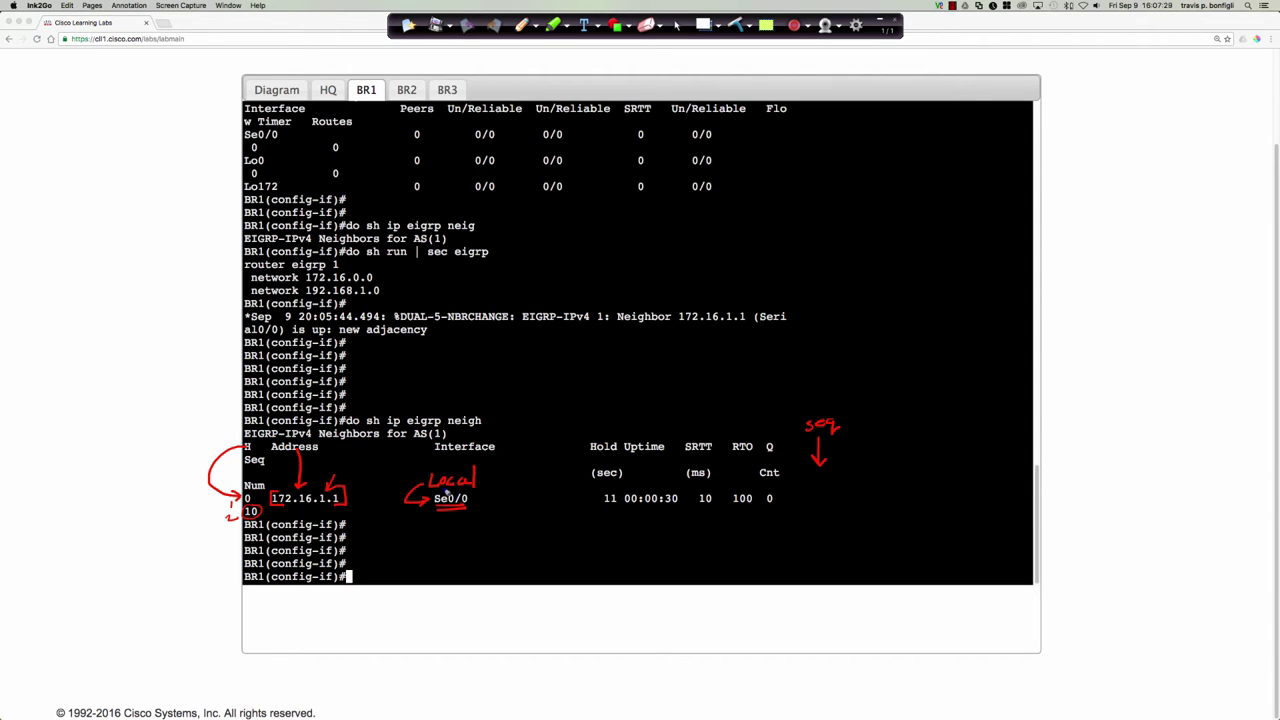
mouse_move(428, 484)
mouse_down()
mouse_move(358, 490)
mouse_move(372, 497)
mouse_up()
- Point out the Hold column with a pen arrow and circle the hold and uptime values in the neighbor entry
drag(602, 409, 608, 425)
mouse_move(601, 508)
mouse_down()
mouse_move(613, 510)
mouse_move(603, 513)
mouse_up()
drag(614, 495, 609, 517)
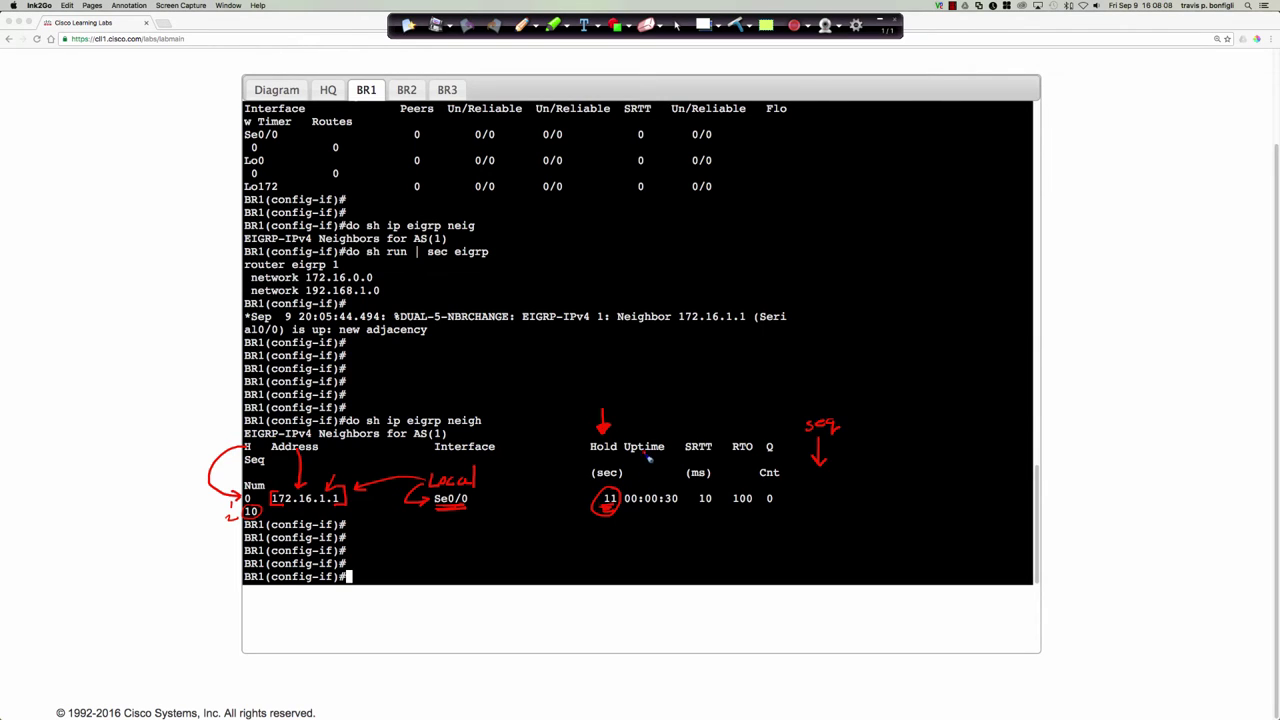
mouse_move(649, 458)
mouse_down()
mouse_move(650, 492)
mouse_move(677, 511)
mouse_up()
mouse_move(673, 490)
mouse_down()
mouse_move(648, 518)
mouse_move(690, 490)
mouse_move(632, 516)
mouse_up()
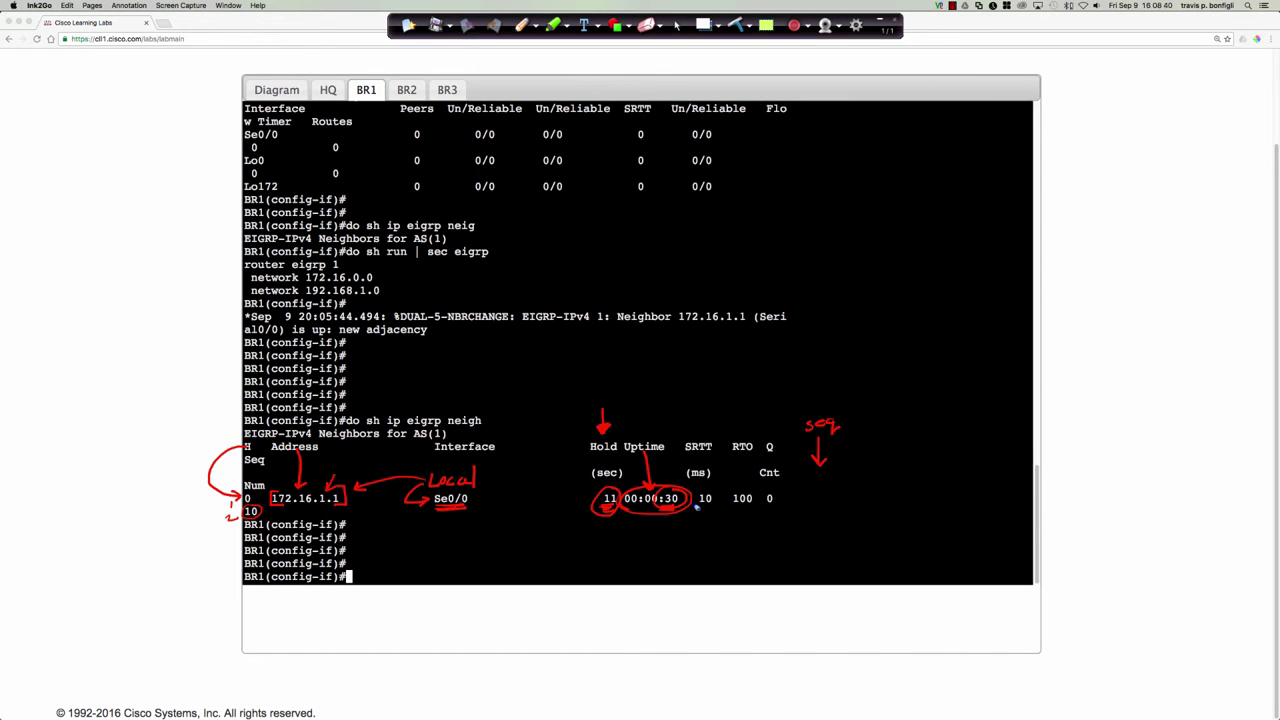
- Mark the SRTT and RTO headers, circle and underline the SRTT value, and draw opposing round-trip arrows below it
mouse_move(692, 412)
mouse_down()
mouse_move(693, 436)
mouse_move(740, 420)
mouse_move(740, 437)
mouse_up()
mouse_move(740, 437)
mouse_down()
mouse_move(751, 430)
mouse_move(713, 456)
mouse_up()
drag(733, 456, 759, 456)
mouse_move(703, 475)
mouse_down()
mouse_move(712, 492)
mouse_move(700, 508)
mouse_move(710, 491)
mouse_up()
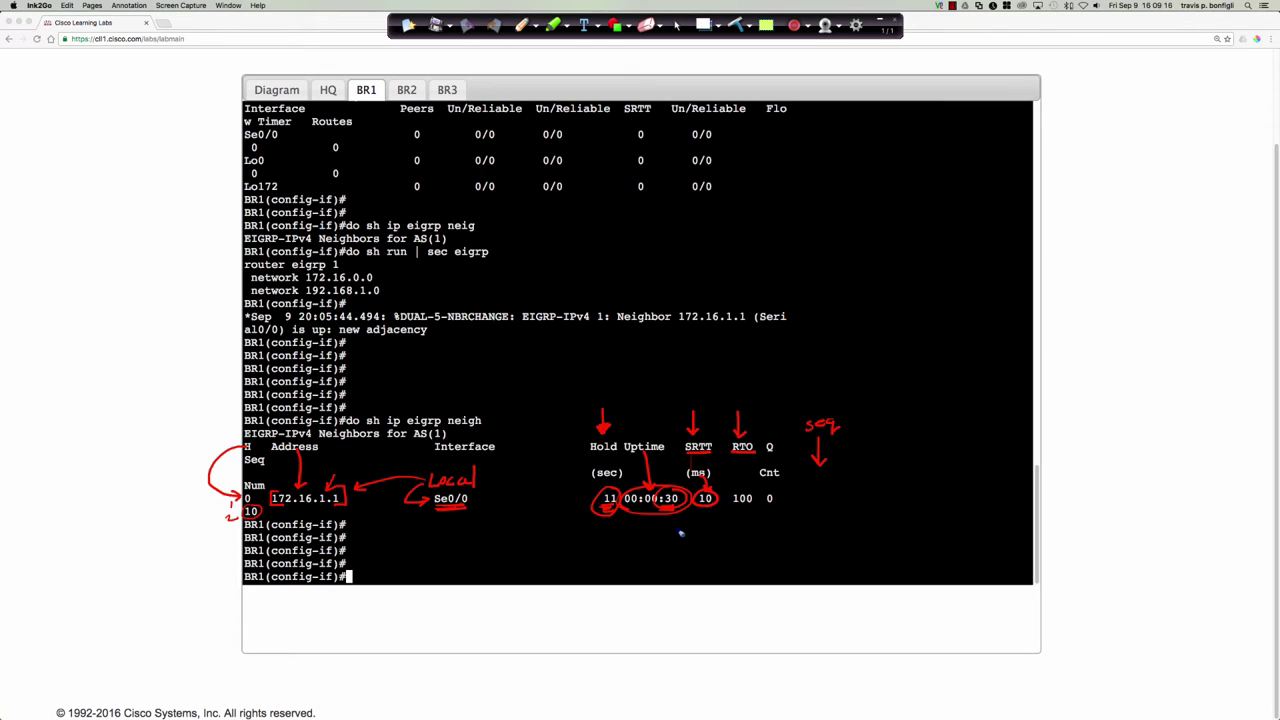
mouse_move(680, 528)
mouse_down()
mouse_move(593, 538)
mouse_move(607, 542)
mouse_move(598, 552)
mouse_move(690, 549)
mouse_move(672, 545)
mouse_up()
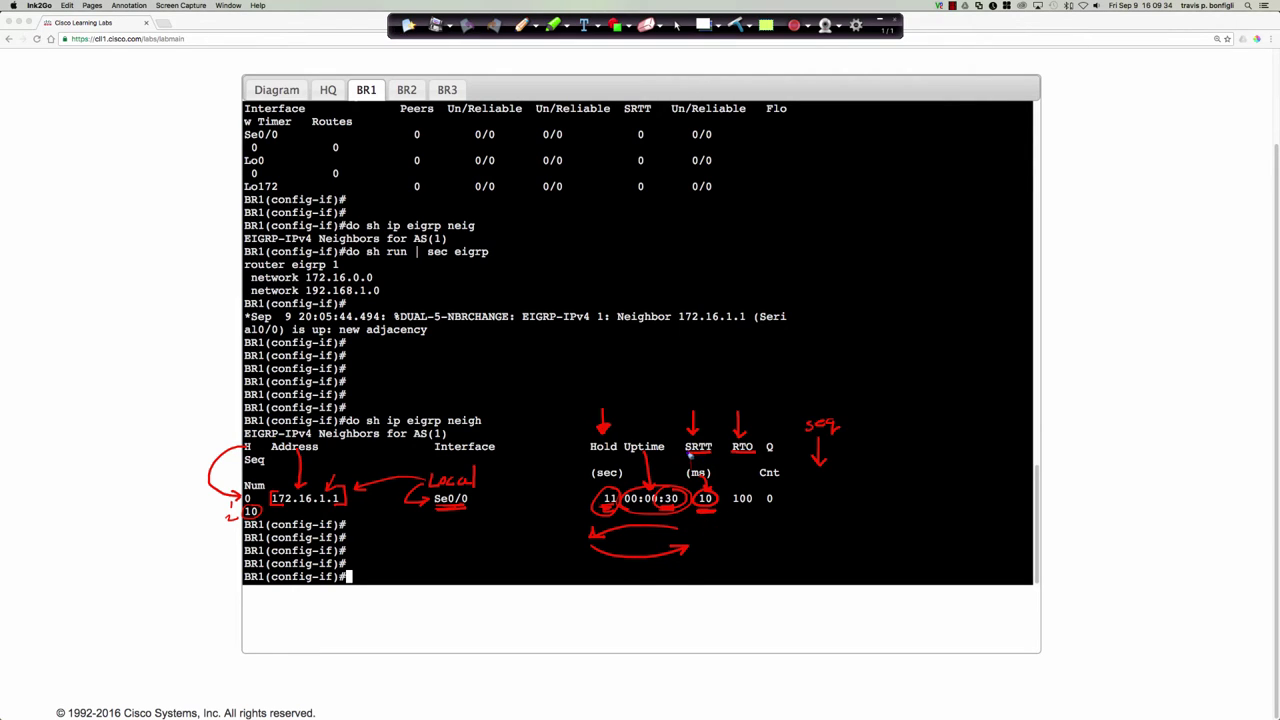
drag(707, 511, 714, 511)
- Underline the RTO value, write a circled "6x" above the SRTT and RTO headers, and draw a crossed-out zero below the SRTT value
drag(731, 507, 760, 512)
mouse_move(731, 389)
mouse_down()
mouse_move(729, 404)
mouse_move(753, 400)
mouse_move(721, 402)
mouse_move(714, 421)
mouse_up()
mouse_move(752, 390)
mouse_down()
mouse_move(741, 372)
mouse_move(718, 406)
mouse_move(760, 372)
mouse_move(742, 372)
mouse_up()
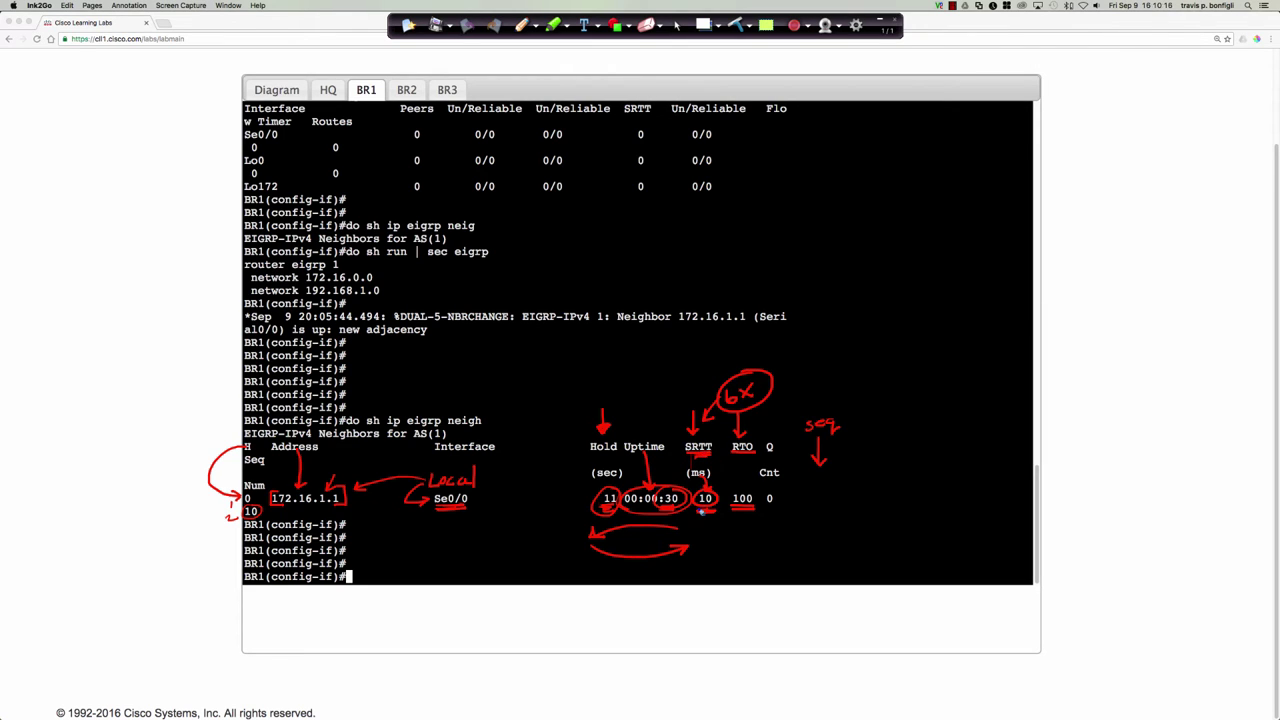
mouse_move(709, 548)
mouse_down()
mouse_move(700, 532)
mouse_move(719, 530)
mouse_move(712, 572)
mouse_move(706, 562)
mouse_move(720, 560)
mouse_move(699, 591)
mouse_up()
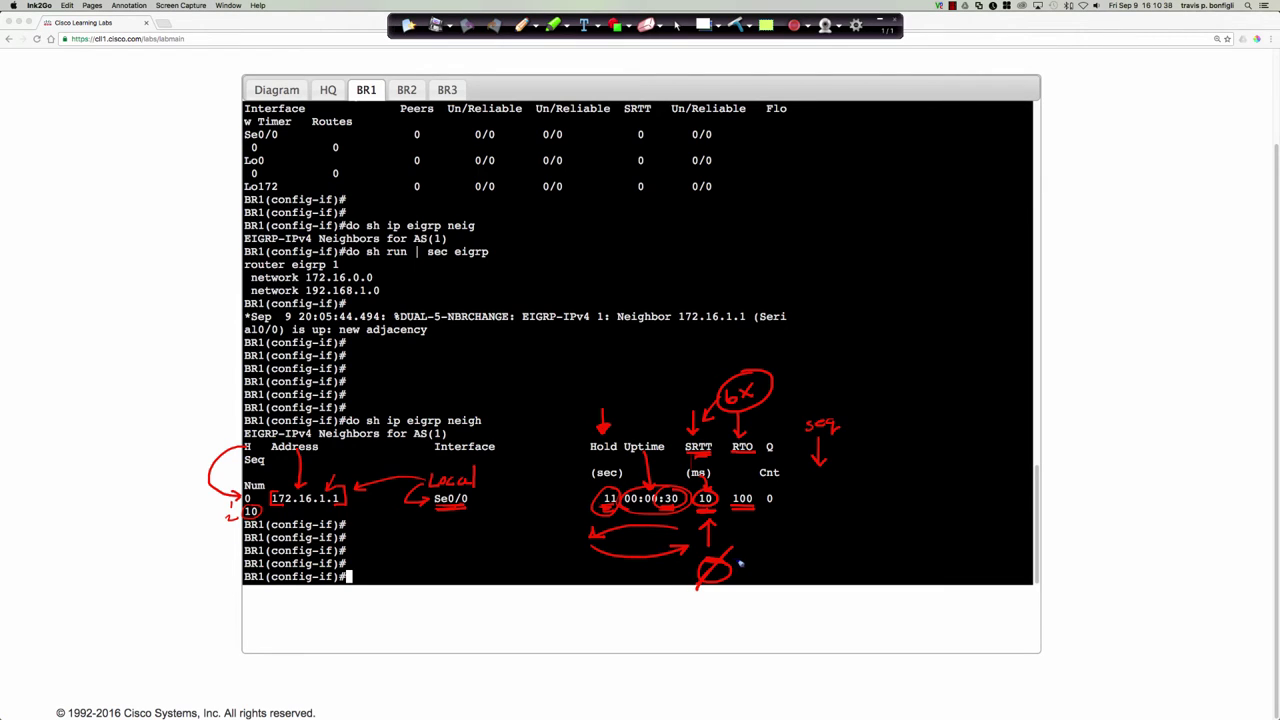
mouse_move(757, 554)
mouse_down()
mouse_move(735, 571)
mouse_move(748, 571)
mouse_up()
- Box the Q Cnt column, point arrows at its value, and emphasize the crossed-out zero with a double underline
mouse_move(771, 433)
mouse_down()
mouse_move(764, 518)
mouse_move(788, 512)
mouse_move(788, 438)
mouse_move(776, 436)
mouse_up()
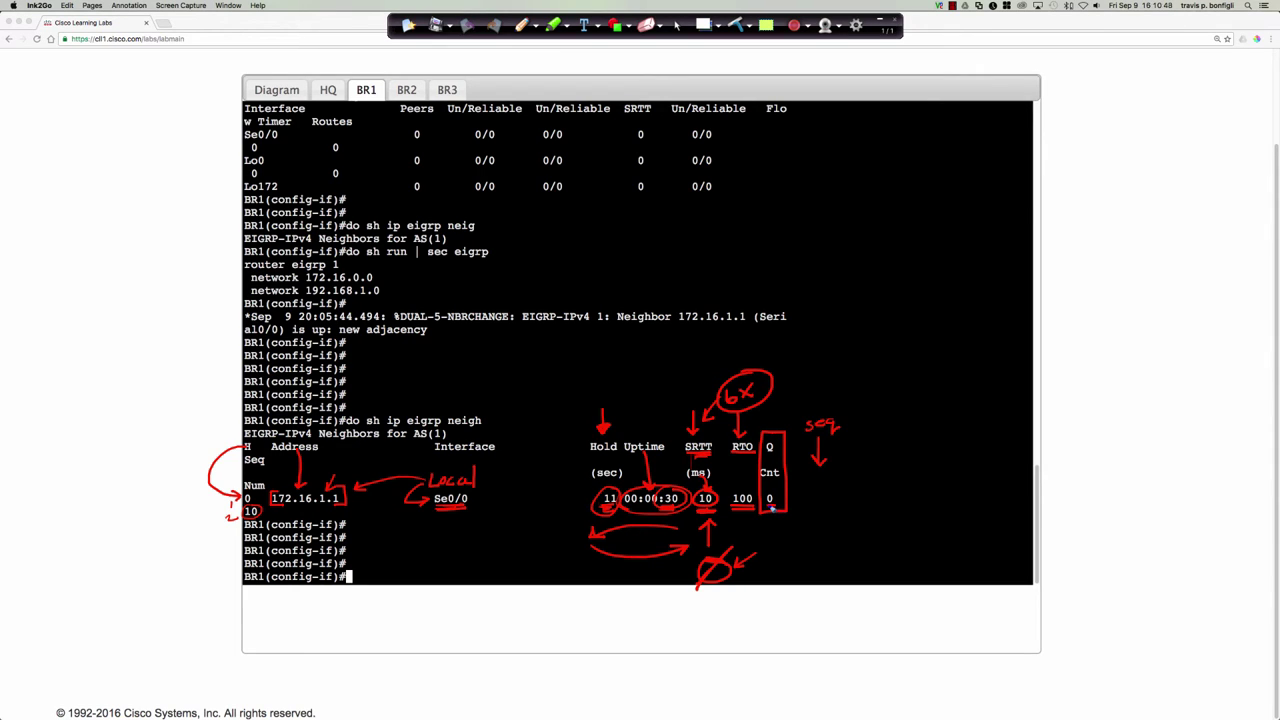
drag(784, 498, 776, 503)
drag(737, 551, 700, 589)
drag(686, 591, 740, 597)
mouse_move(774, 541)
mouse_down()
mouse_move(774, 518)
mouse_move(782, 529)
mouse_up()
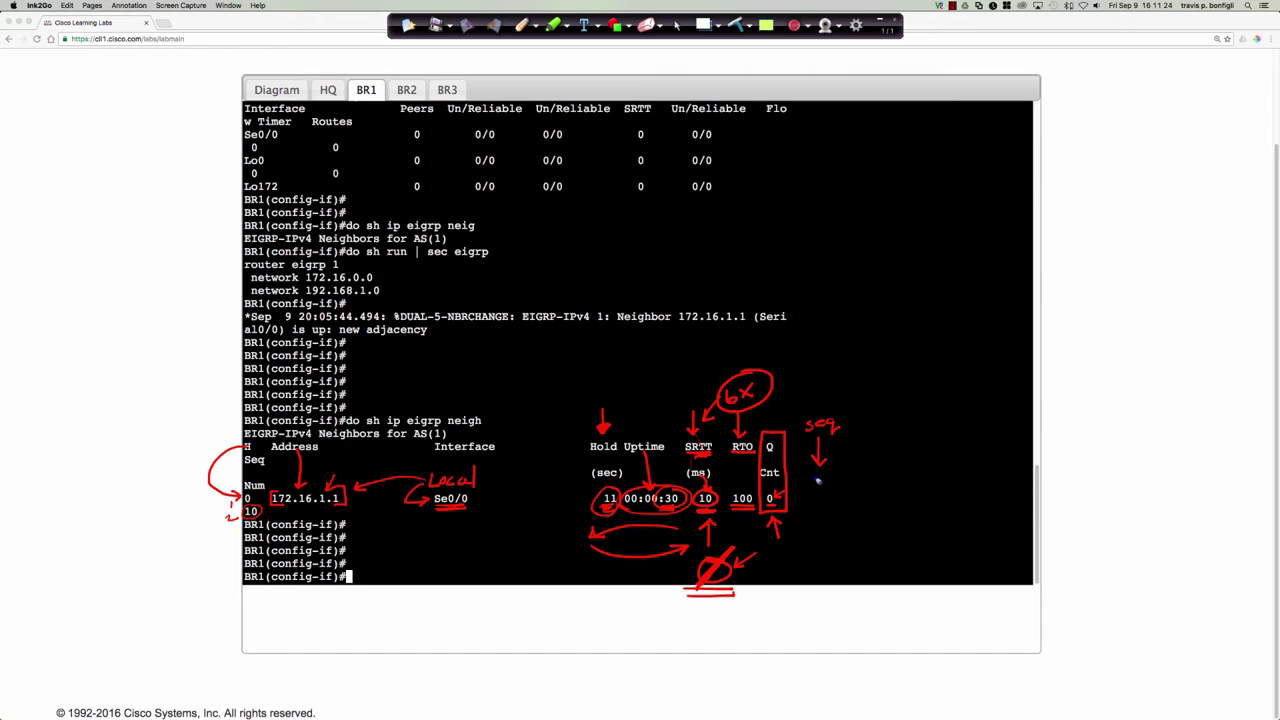
- Mark the sequence number in the neighbor entry once more and clear all pen annotations from the page
drag(250, 526, 270, 516)
click(739, 26)
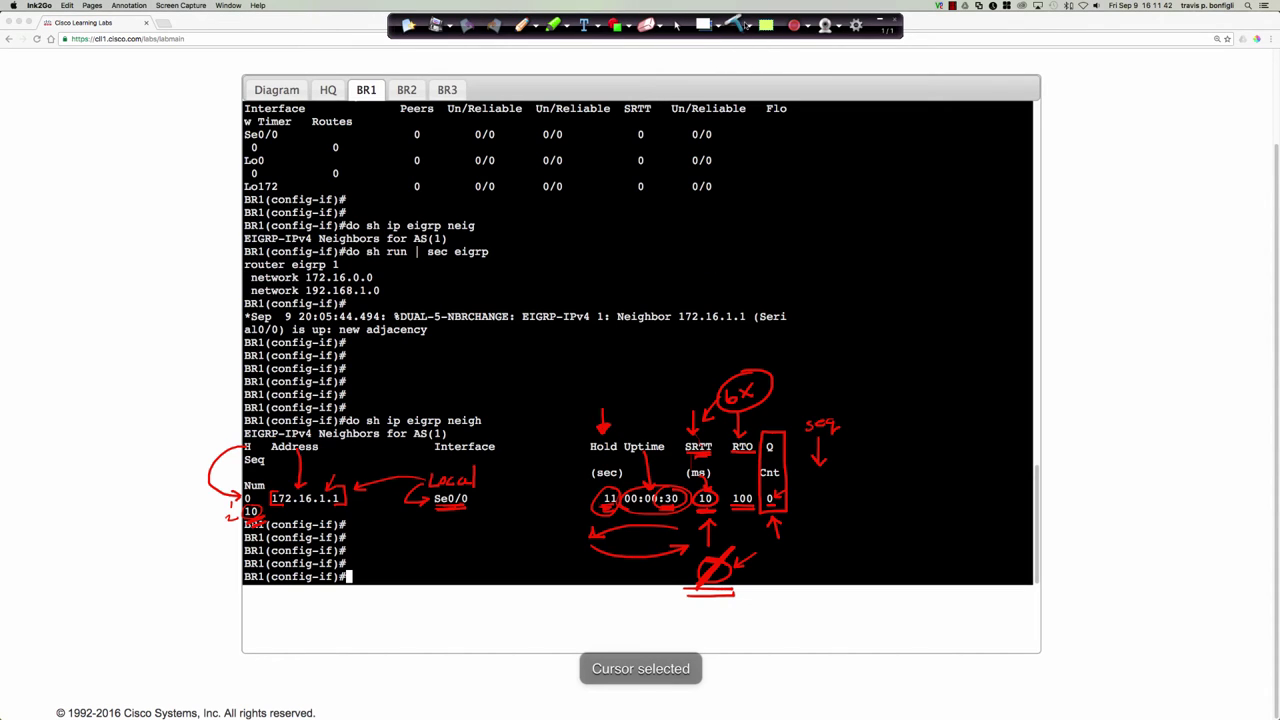
click(739, 26)
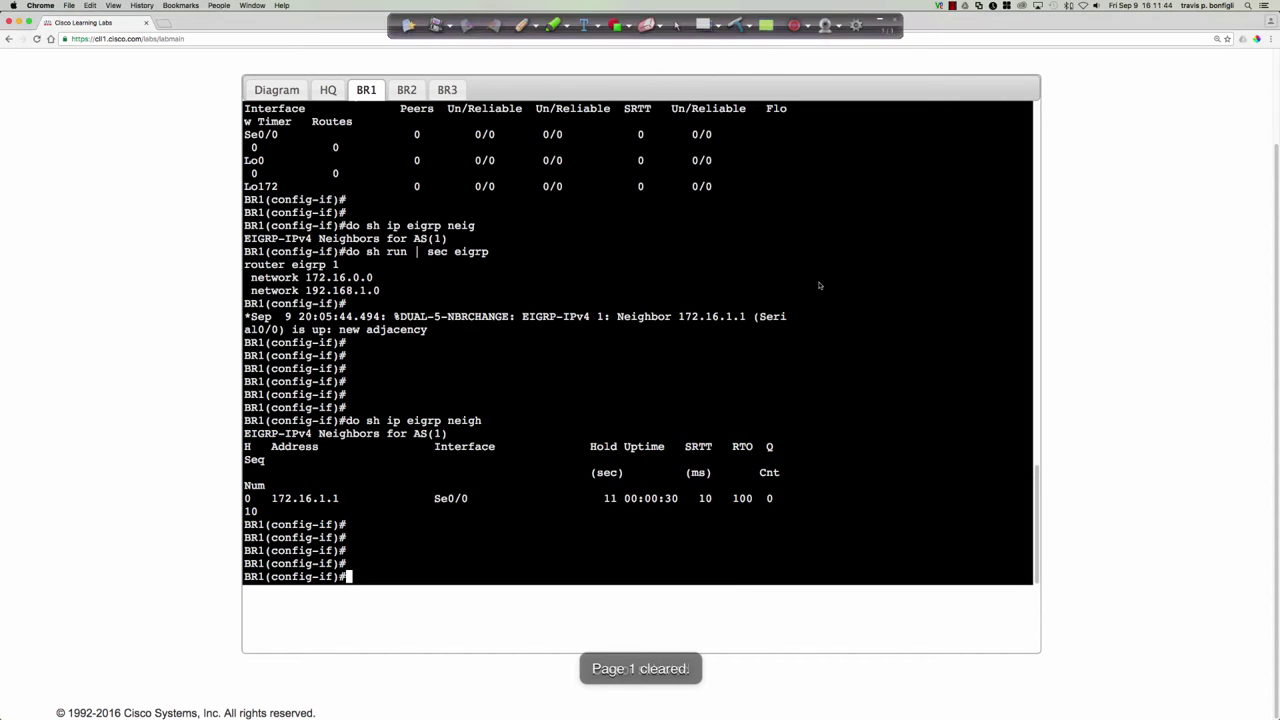
- Run "do sh ip eigrp neigh" twice more on BR1 and highlight the latest hold time for comparison
scroll(819, 285, up, 1)
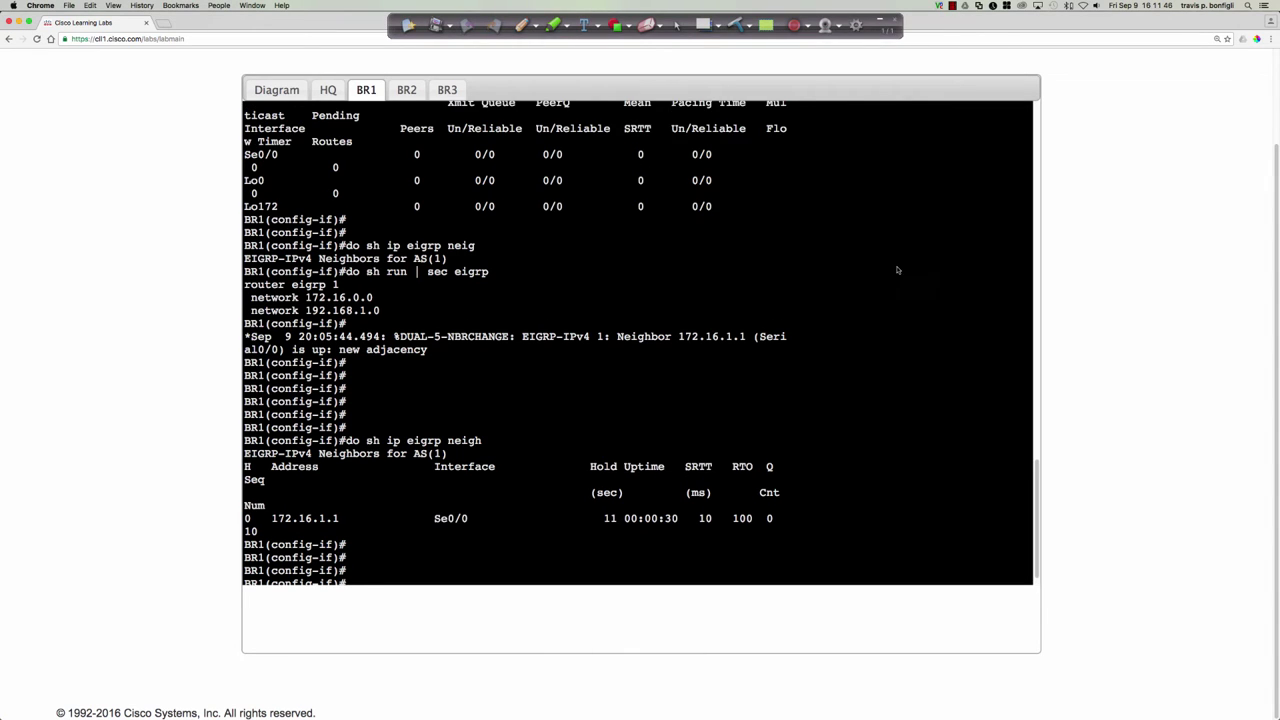
scroll(897, 270, down, 1)
scroll(881, 271, up, 1)
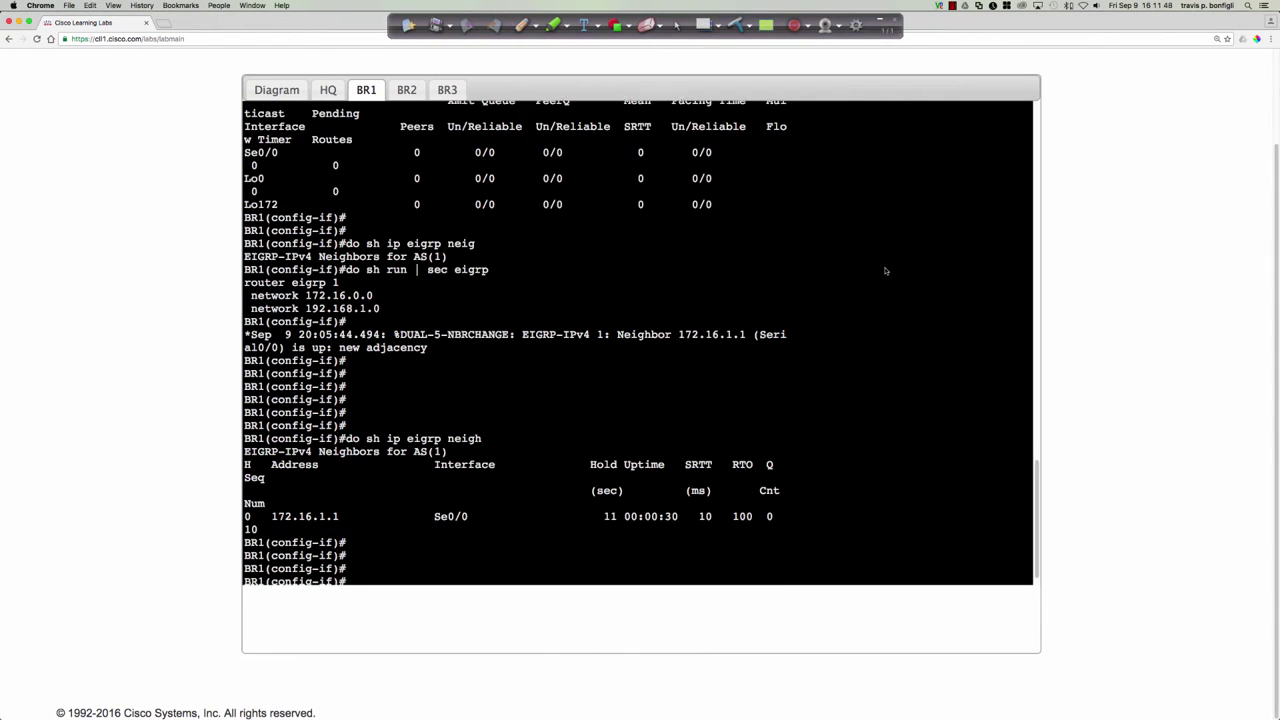
scroll(884, 270, down, 1)
scroll(886, 271, left, 3)
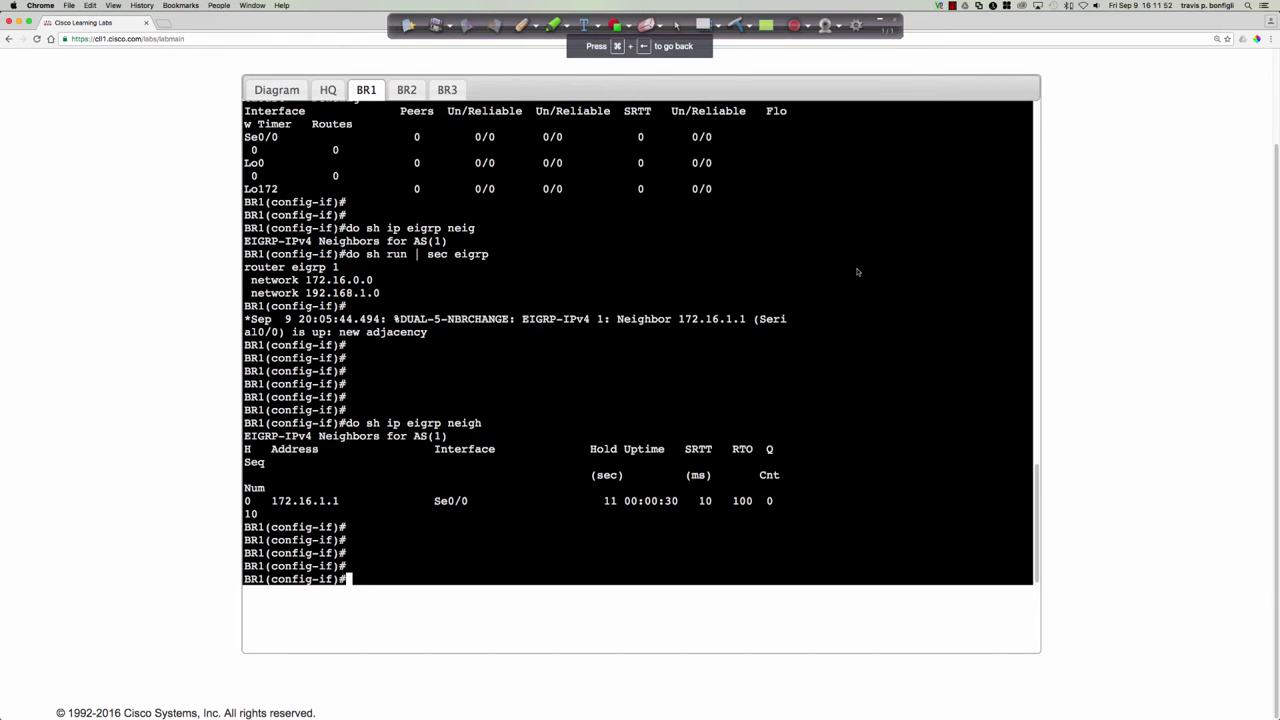
key(Return)
key(Return)
key(Return)
text(do sh ip)
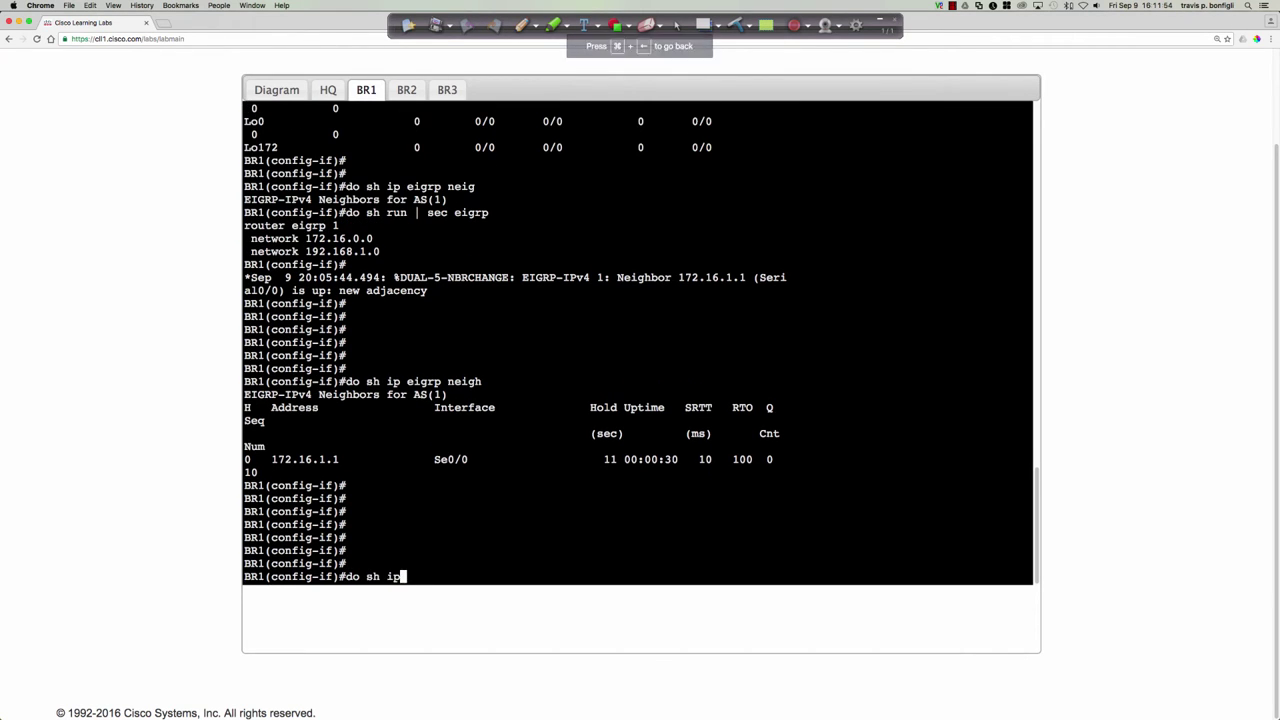
text( eigrp )
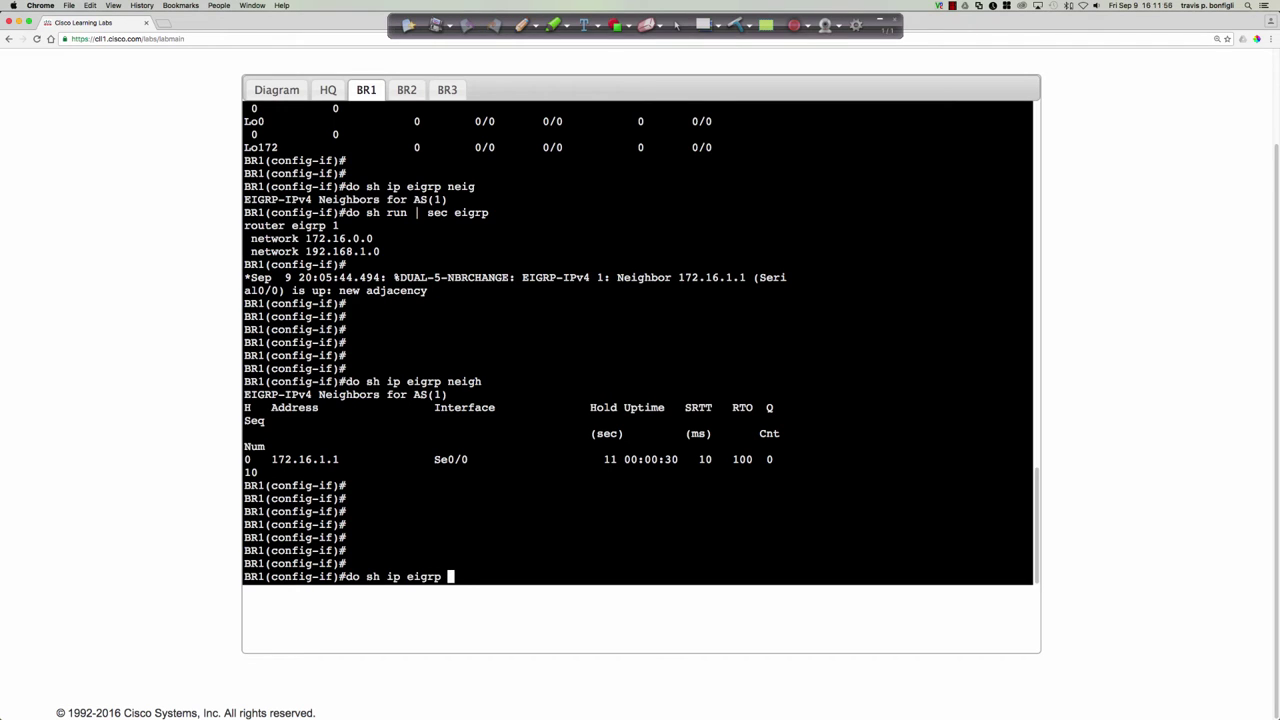
text(neigh)
key(Return)
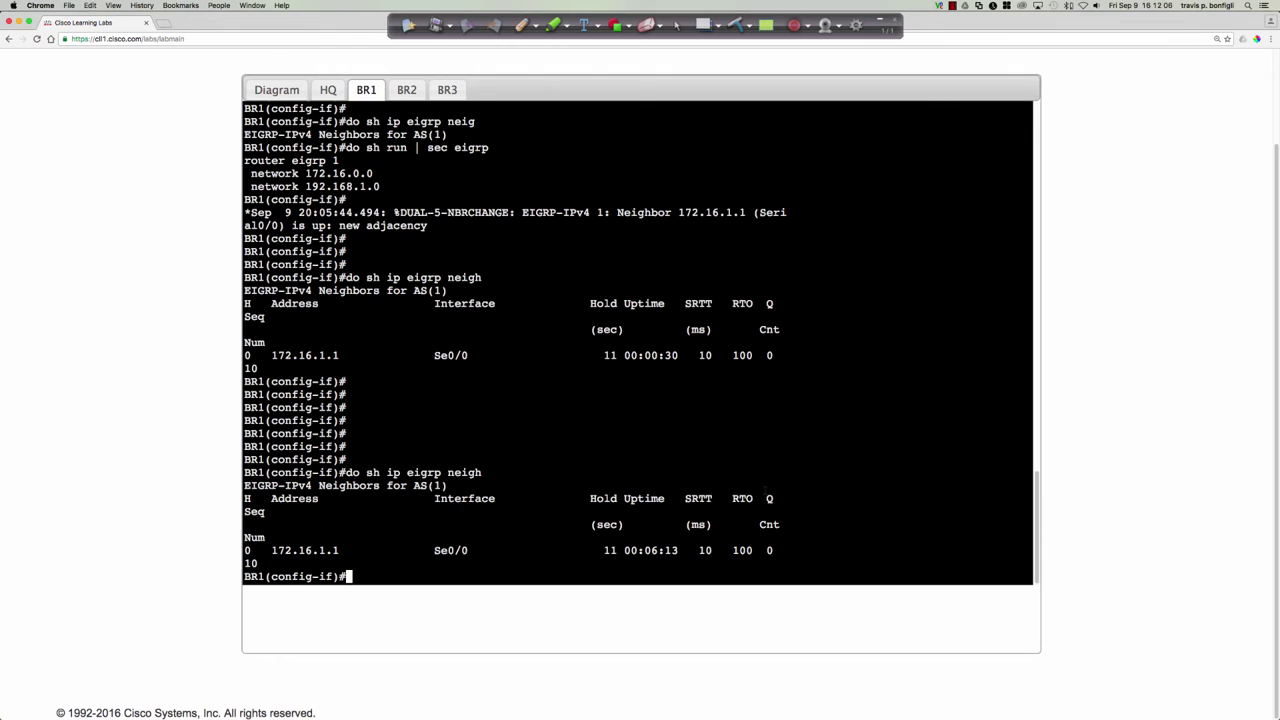
key(Up)
key(Return)
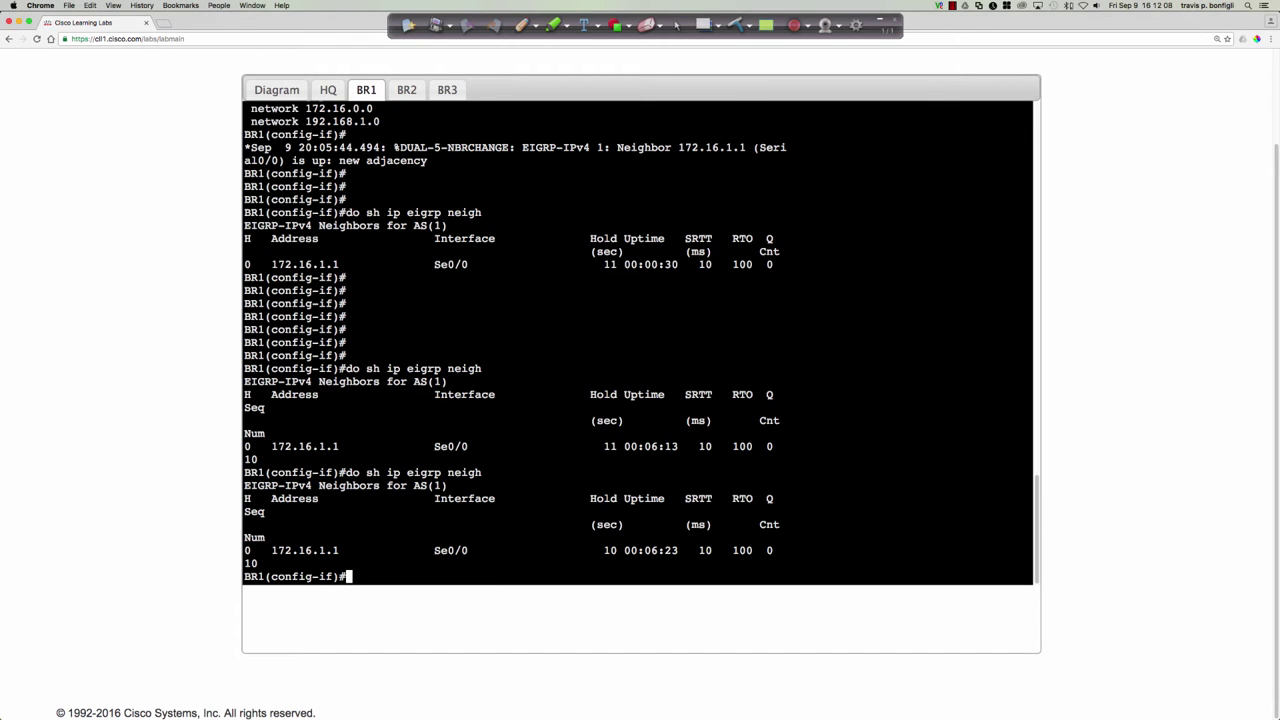
drag(598, 547, 617, 550)
- Circle the hold times in the three neighbor outputs, sketch the 15-to-10 countdown and reset with the pen, and clear the annotations
click(406, 90)
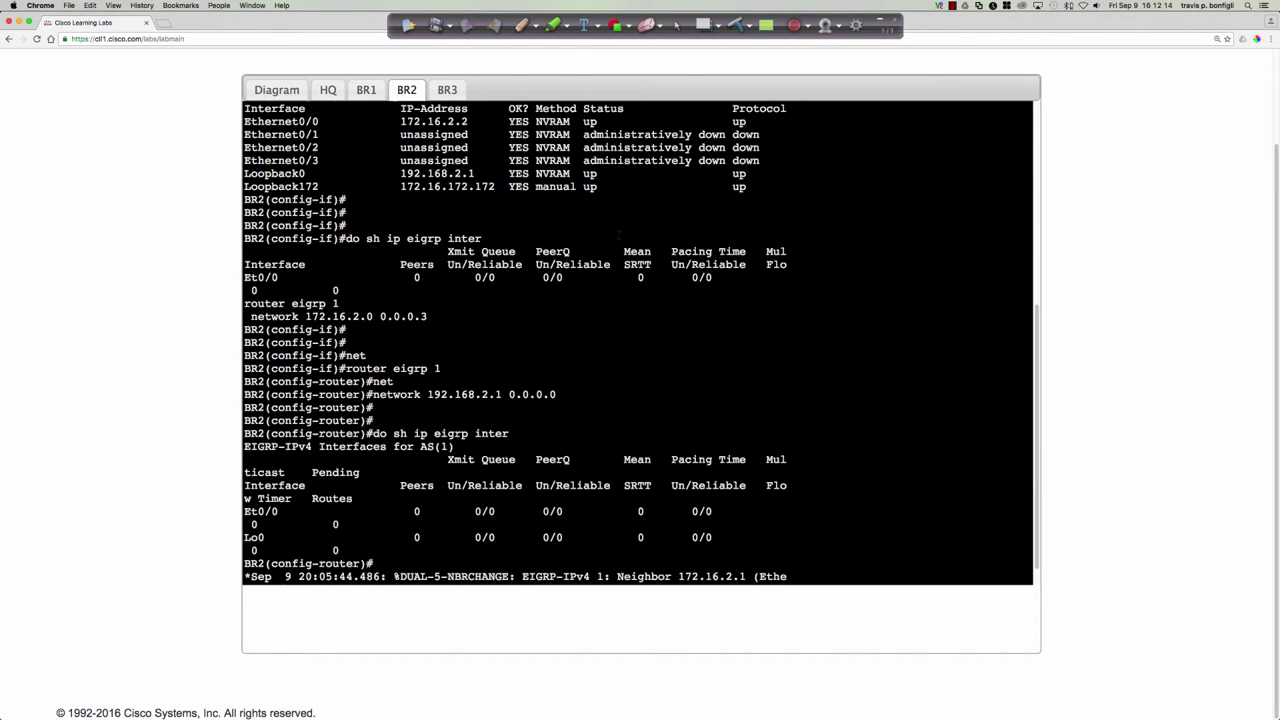
click(366, 90)
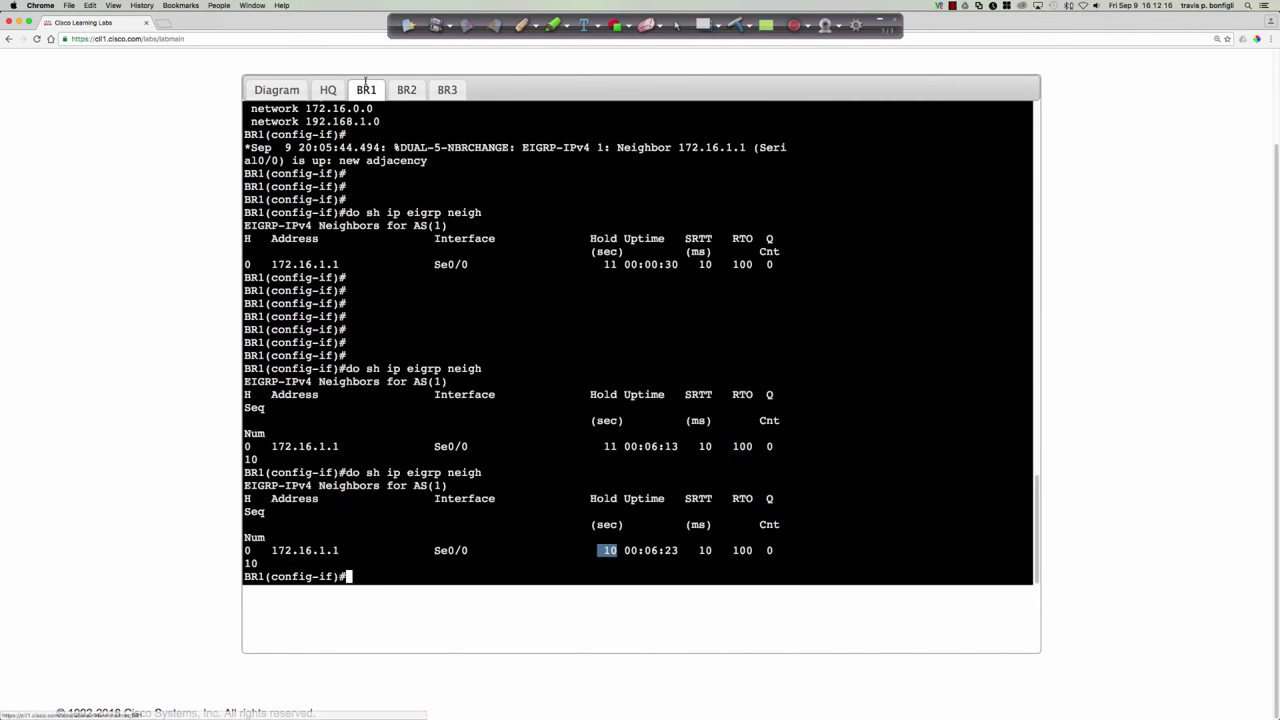
click(520, 30)
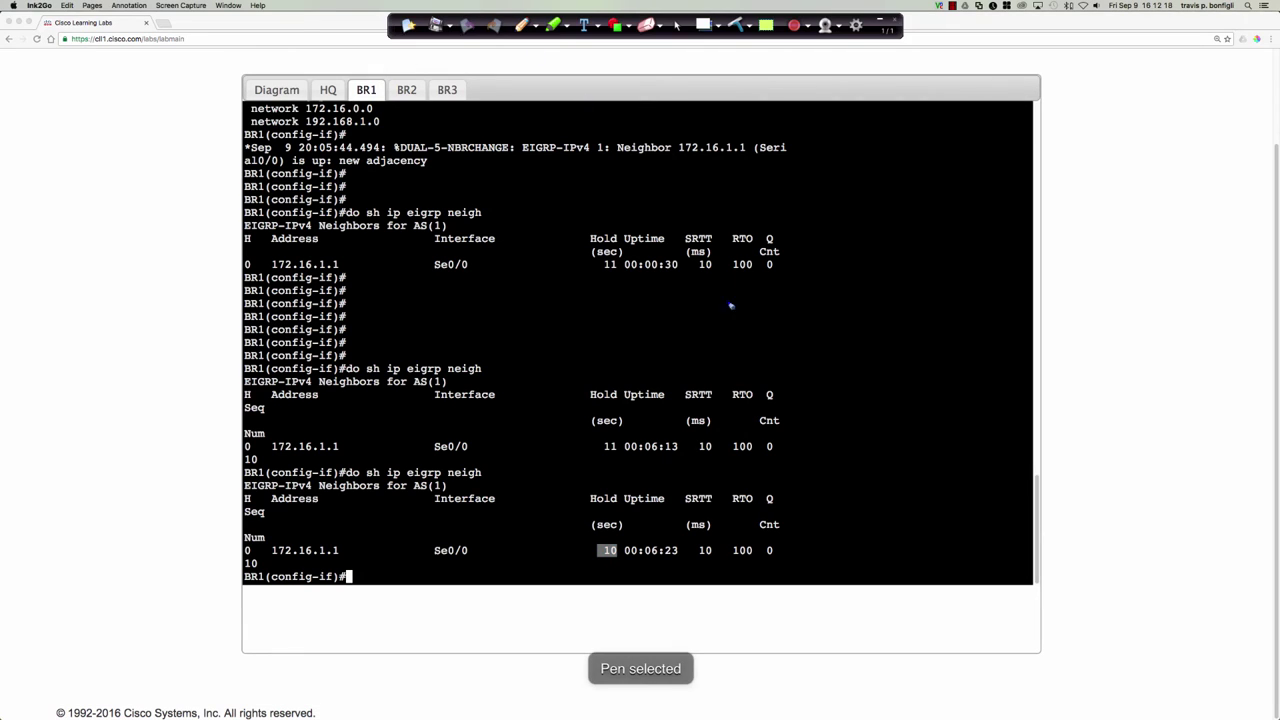
drag(600, 257, 626, 456)
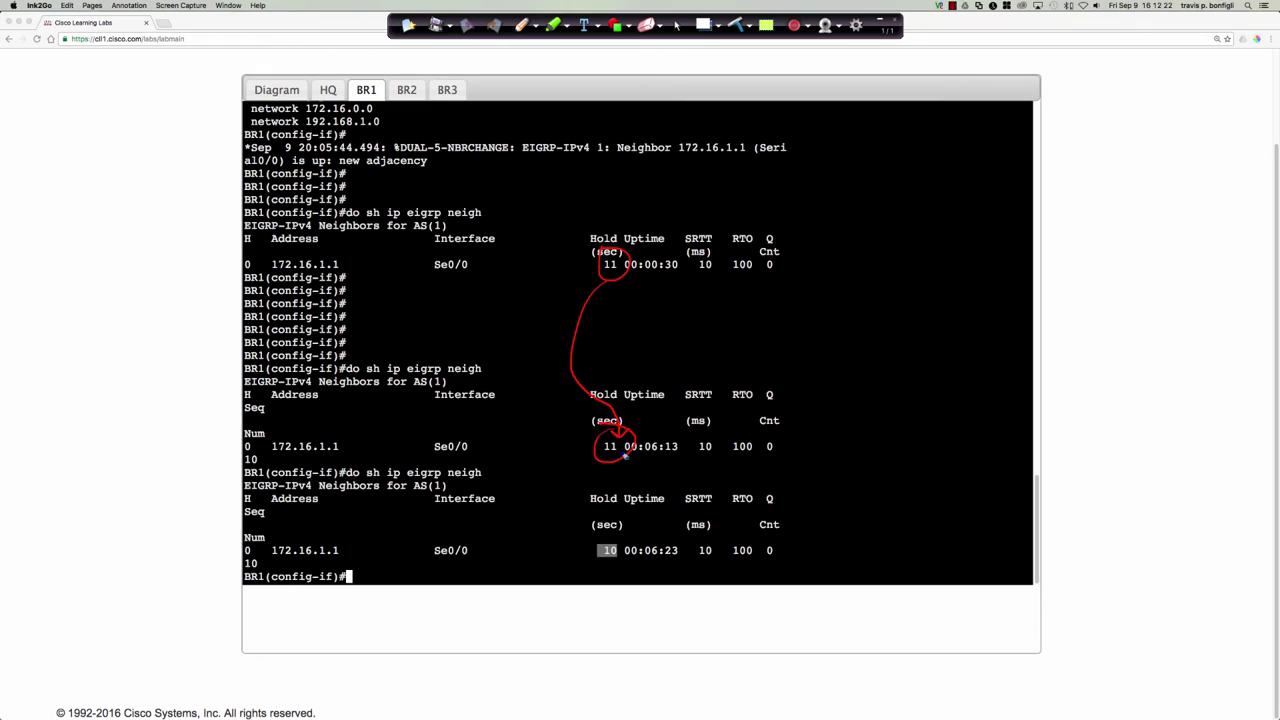
mouse_move(610, 540)
mouse_down()
mouse_move(612, 574)
mouse_move(606, 558)
mouse_move(622, 556)
mouse_move(608, 552)
mouse_move(617, 558)
mouse_up()
mouse_move(553, 500)
mouse_down()
mouse_move(554, 521)
mouse_move(564, 496)
mouse_up()
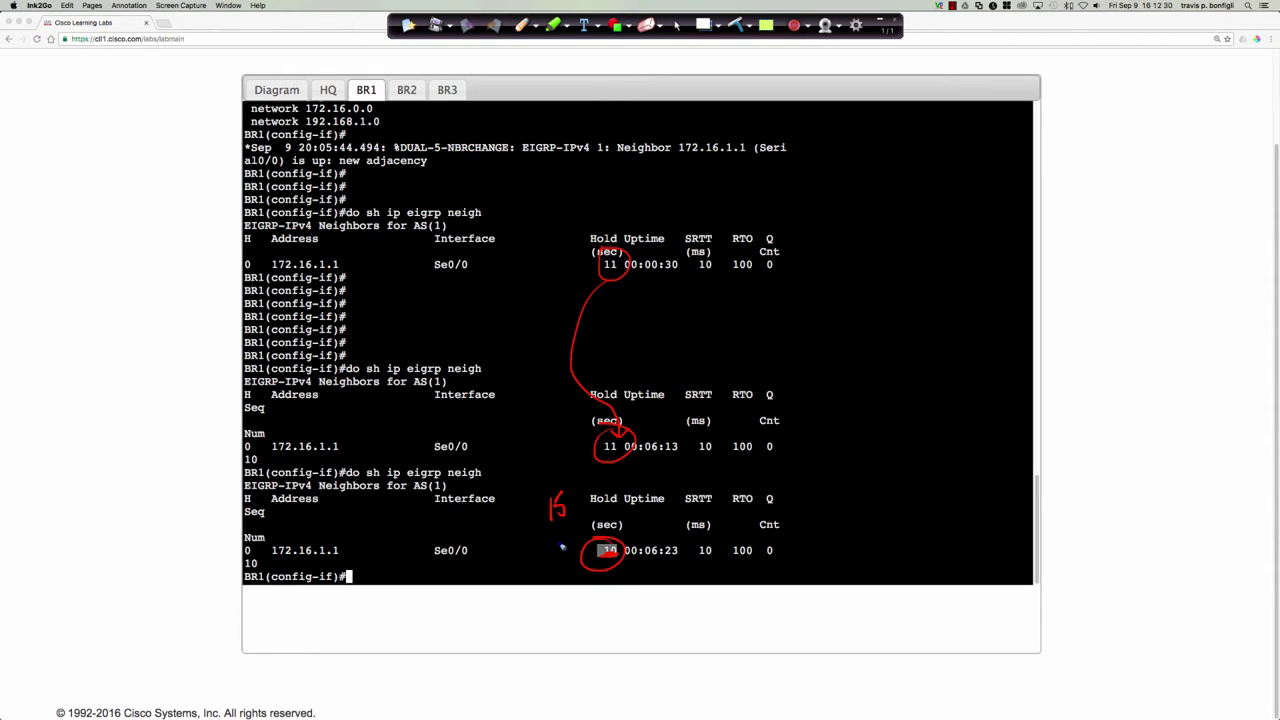
mouse_move(557, 524)
mouse_down()
mouse_move(553, 588)
mouse_move(562, 568)
mouse_move(525, 518)
mouse_move(537, 521)
mouse_up()
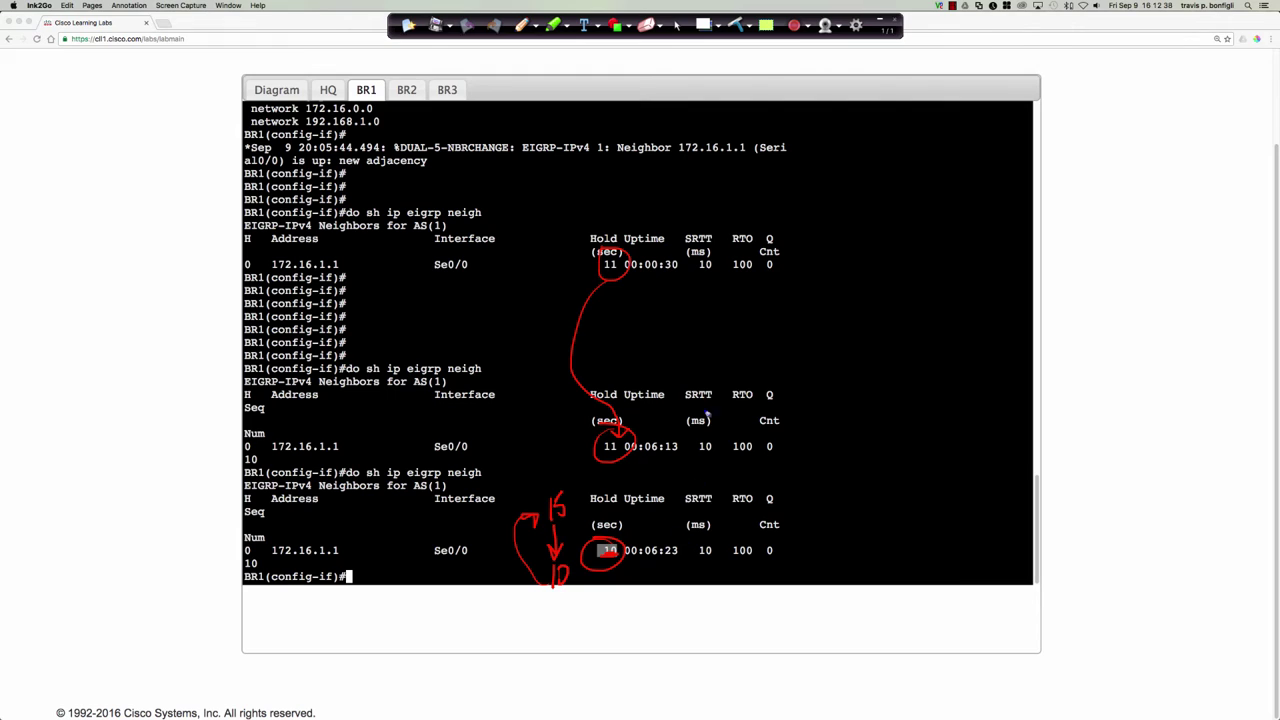
click(676, 24)
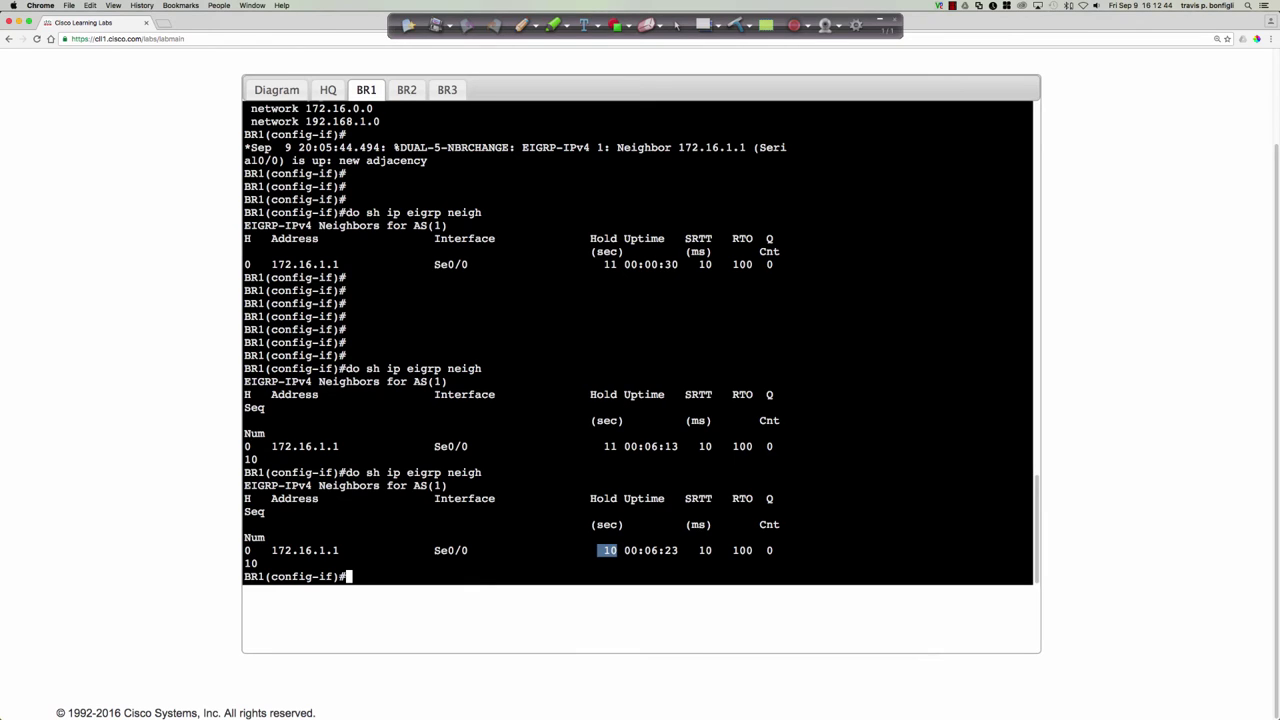
- Run "do sh ip eigrp neigh det" on BR1 to display the detailed EIGRP neighbor table
scroll(876, 298, up, 1)
scroll(876, 298, down, 1)
click(876, 298)
text(do sh ip eigrp )
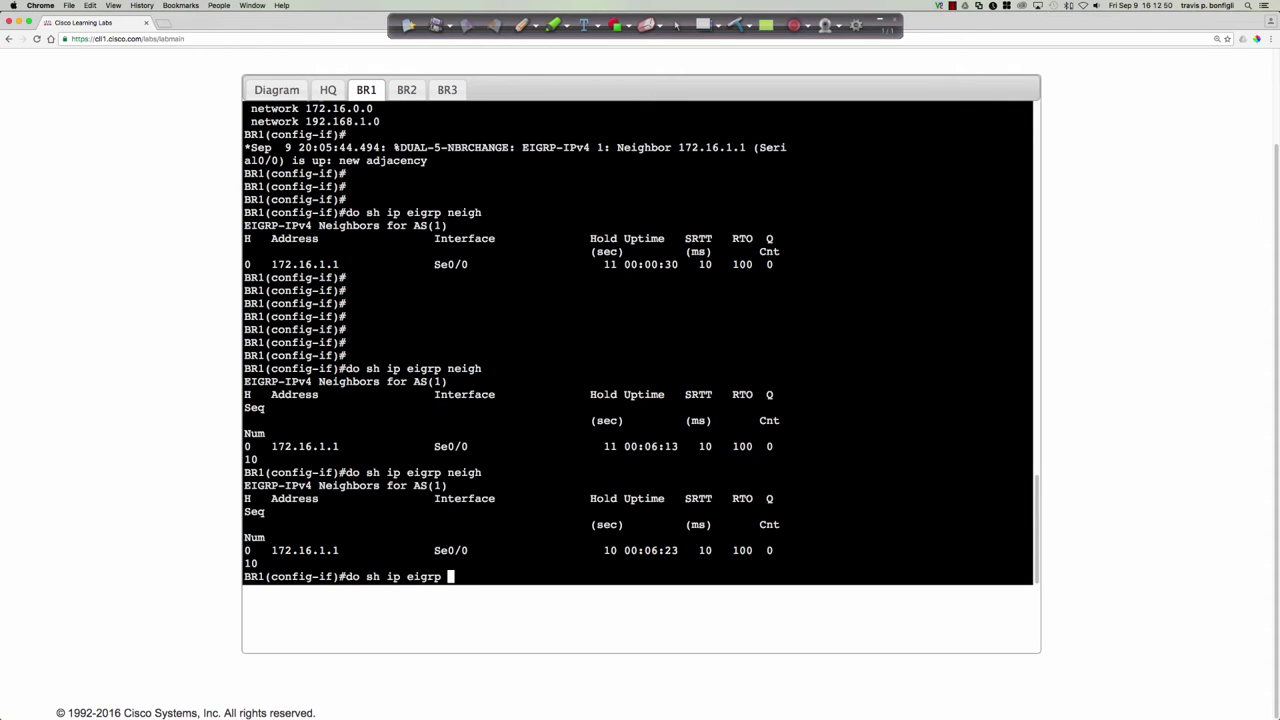
text(neigh)
key(Tab)
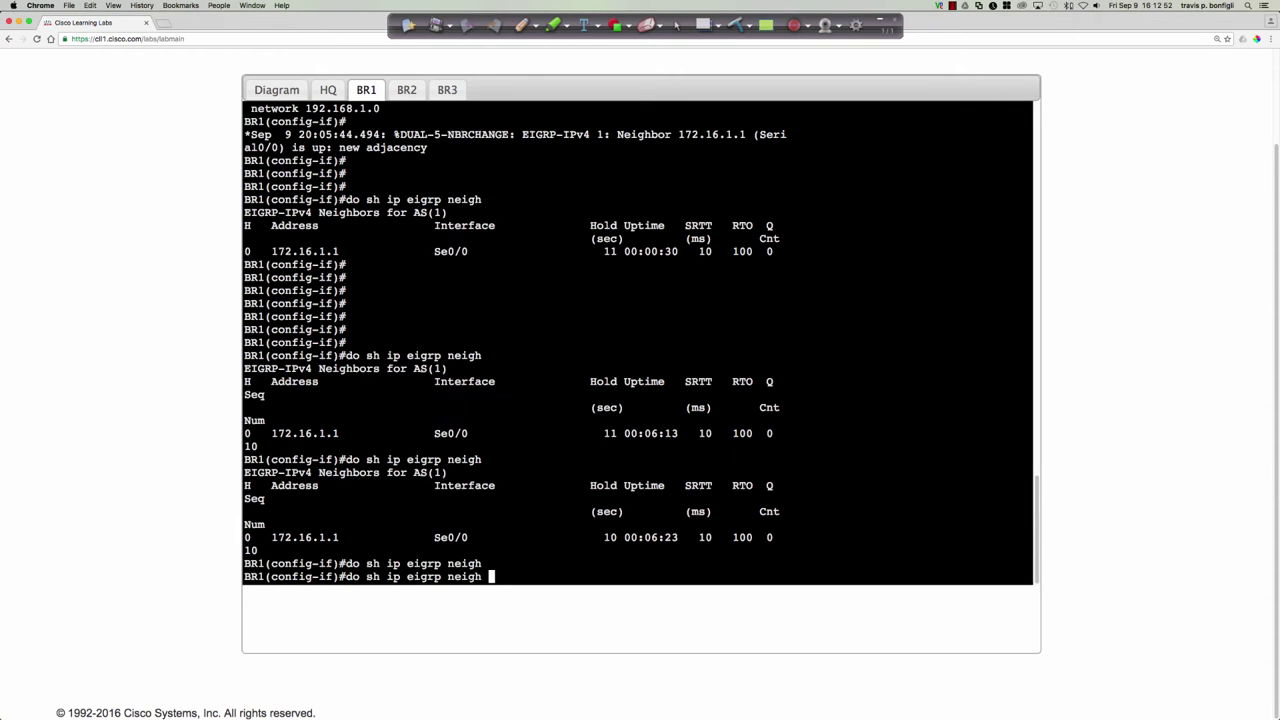
text(det)
key(Tab)
key(Return)
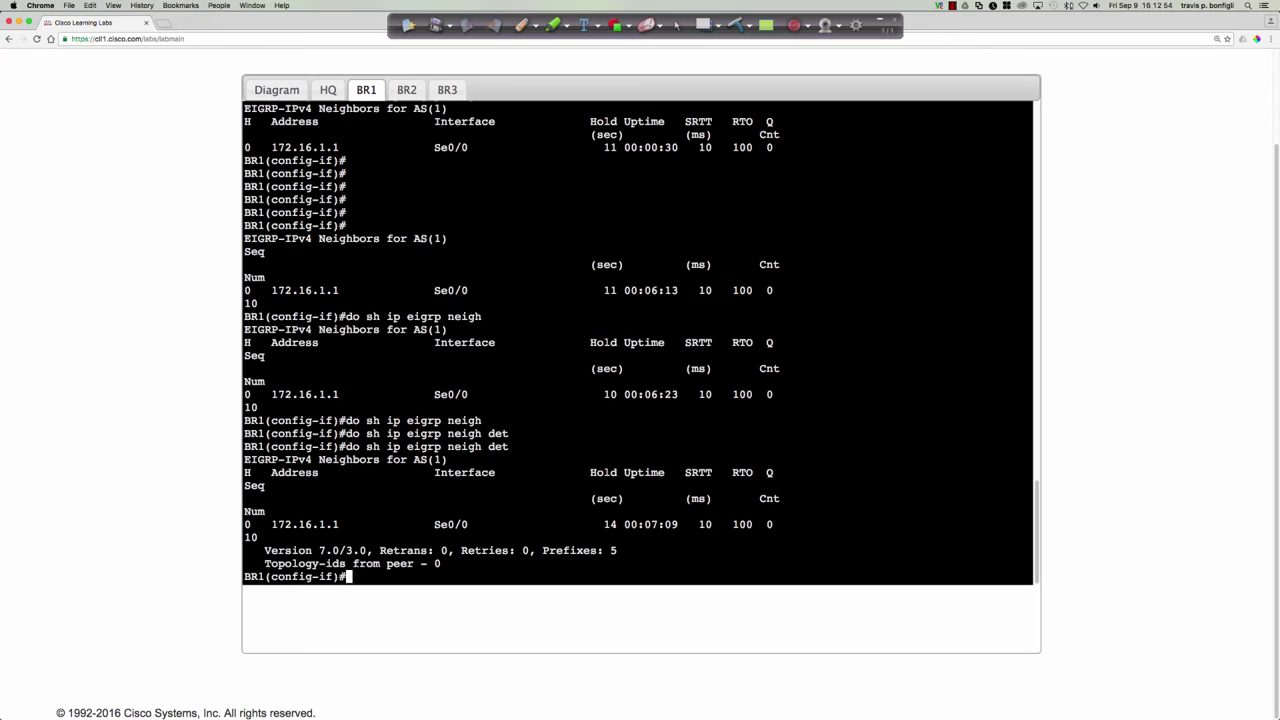
- Add blank prompt lines below the detailed neighbor output, highlight its Prefixes field, and clear the selection
key(Return)
key(Return)
key(Return)
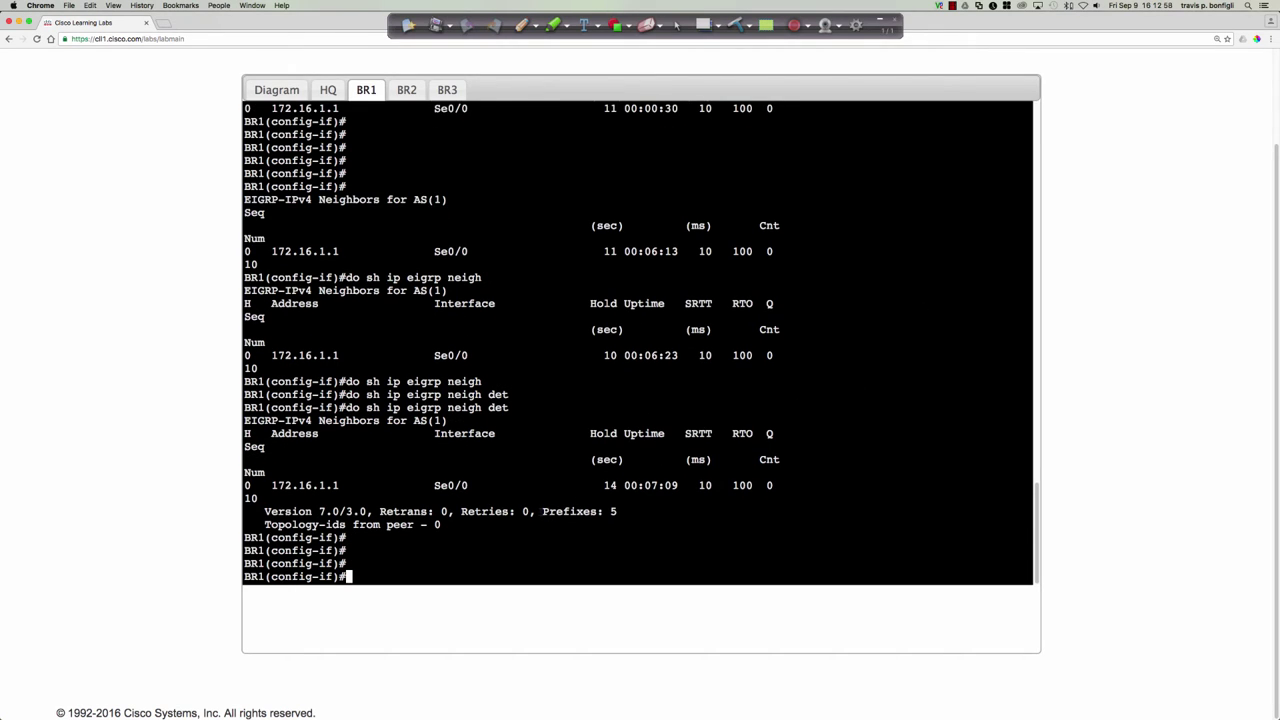
drag(542, 511, 617, 511)
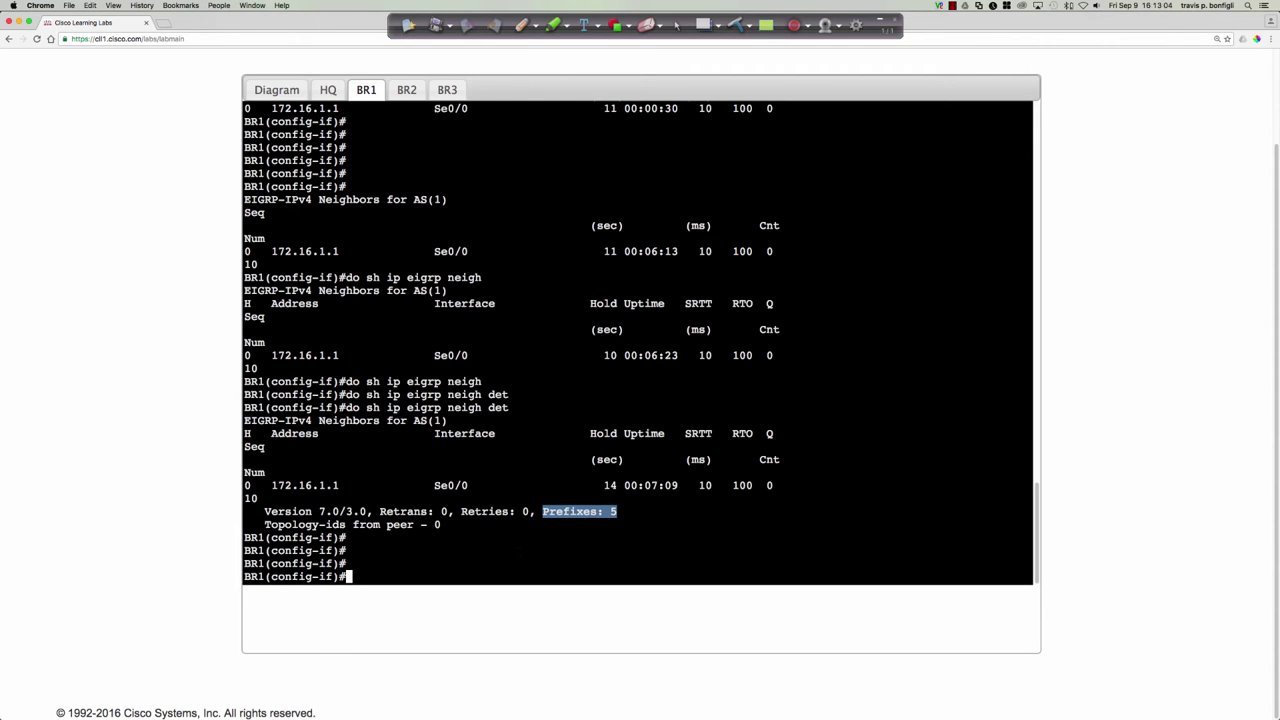
click(520, 553)
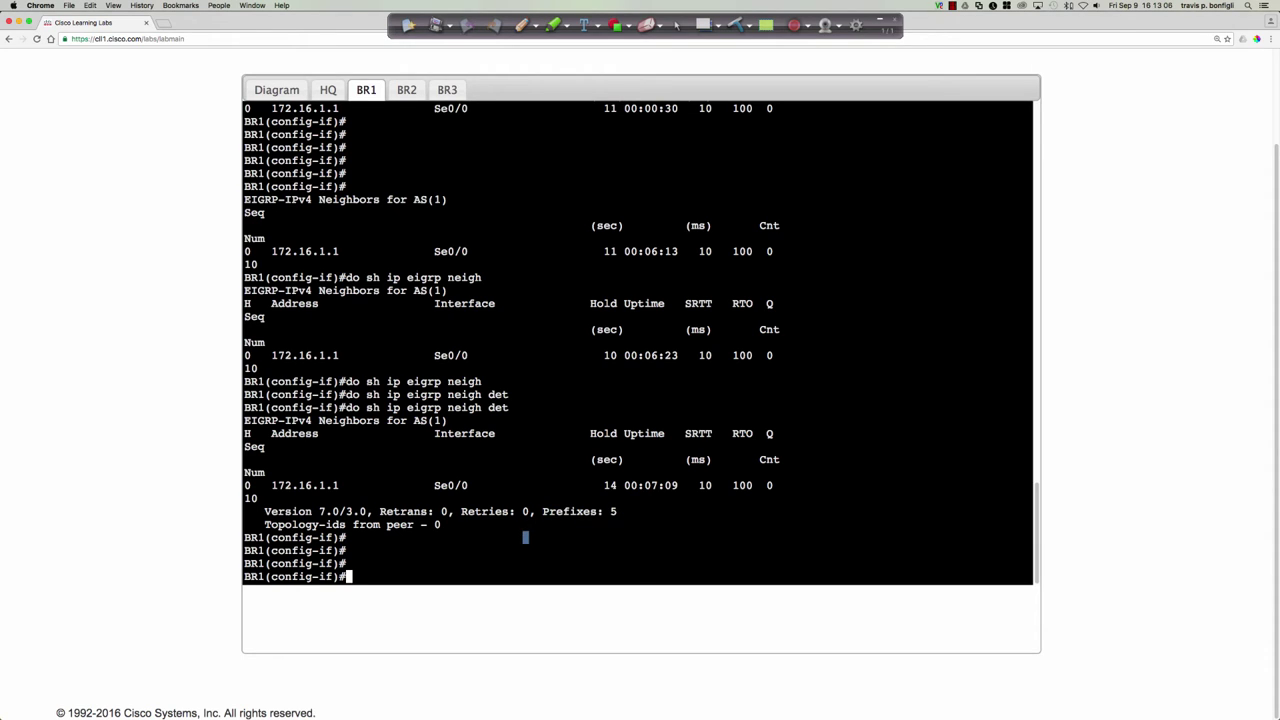
click(486, 551)
- Run "do sh ip route eigrp" on BR1 to list the EIGRP-learned routes
key(Return)
key(Return)
key(Return)
text(do )
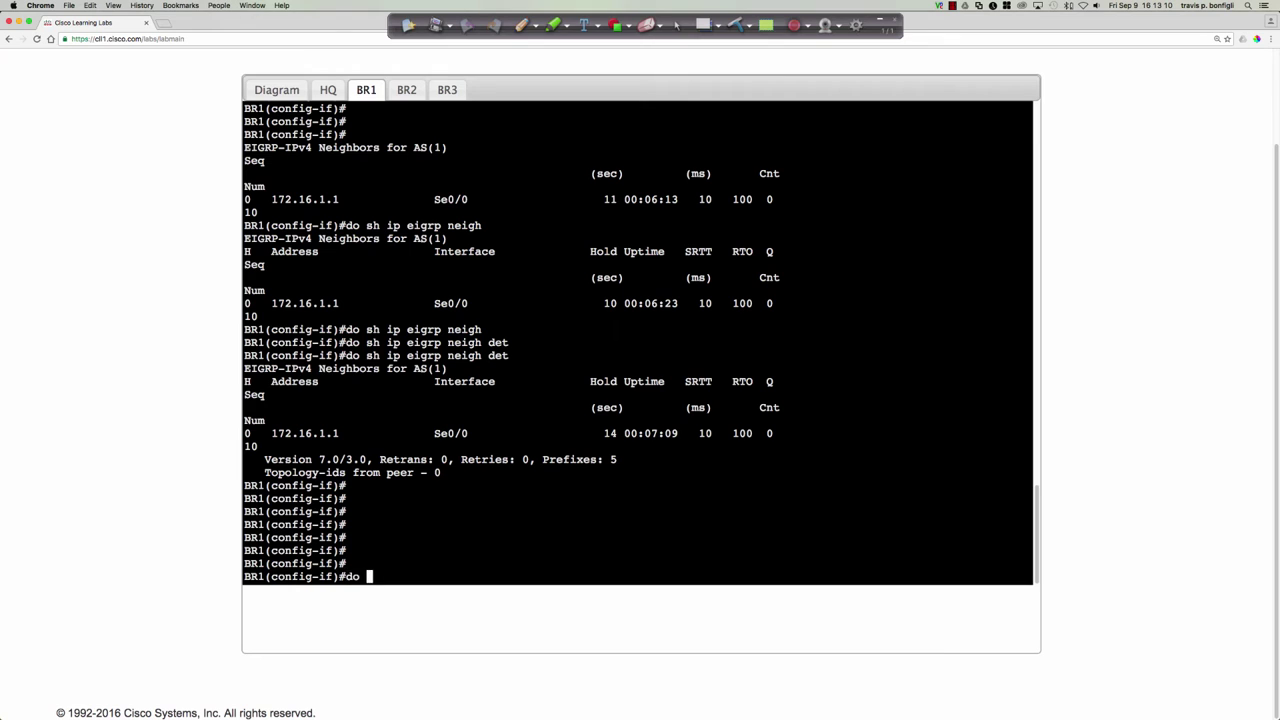
text(sh ip route eigrp)
key(Return)
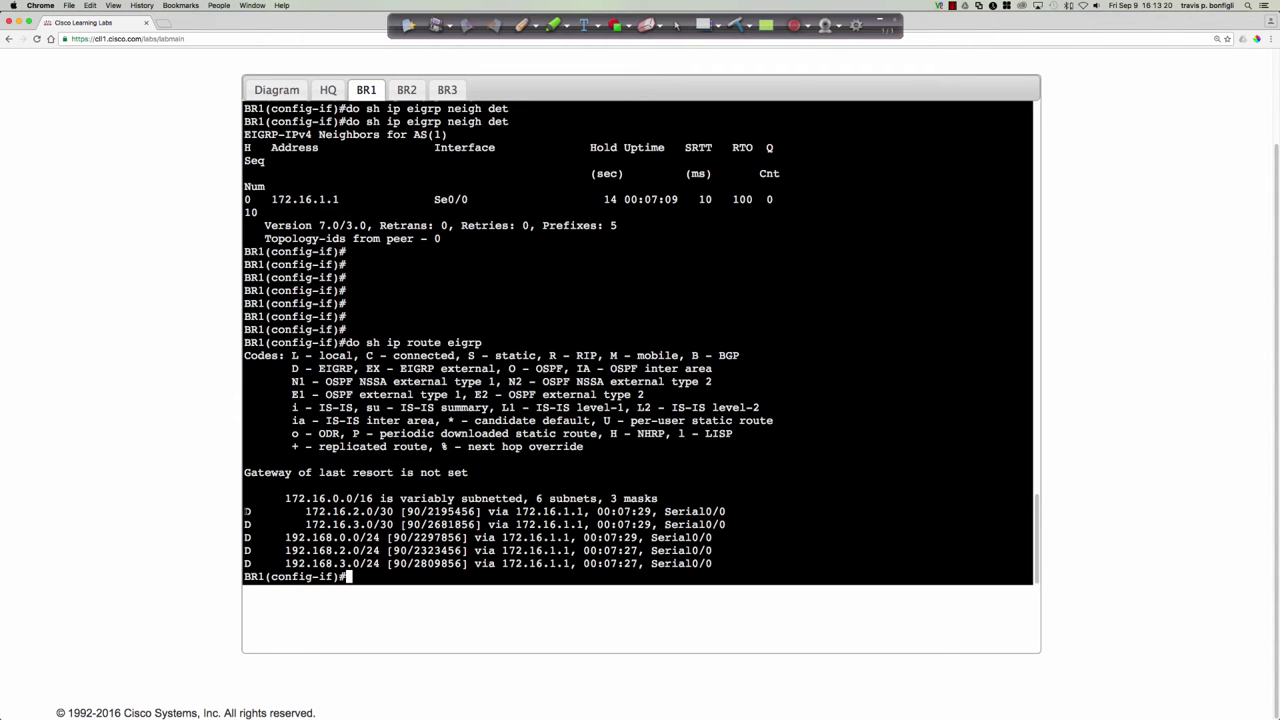
- Highlight the D routes in the routing table and the Retrans and Retries counters in the neighbor detail, and clear the selection
drag(244, 511, 467, 563)
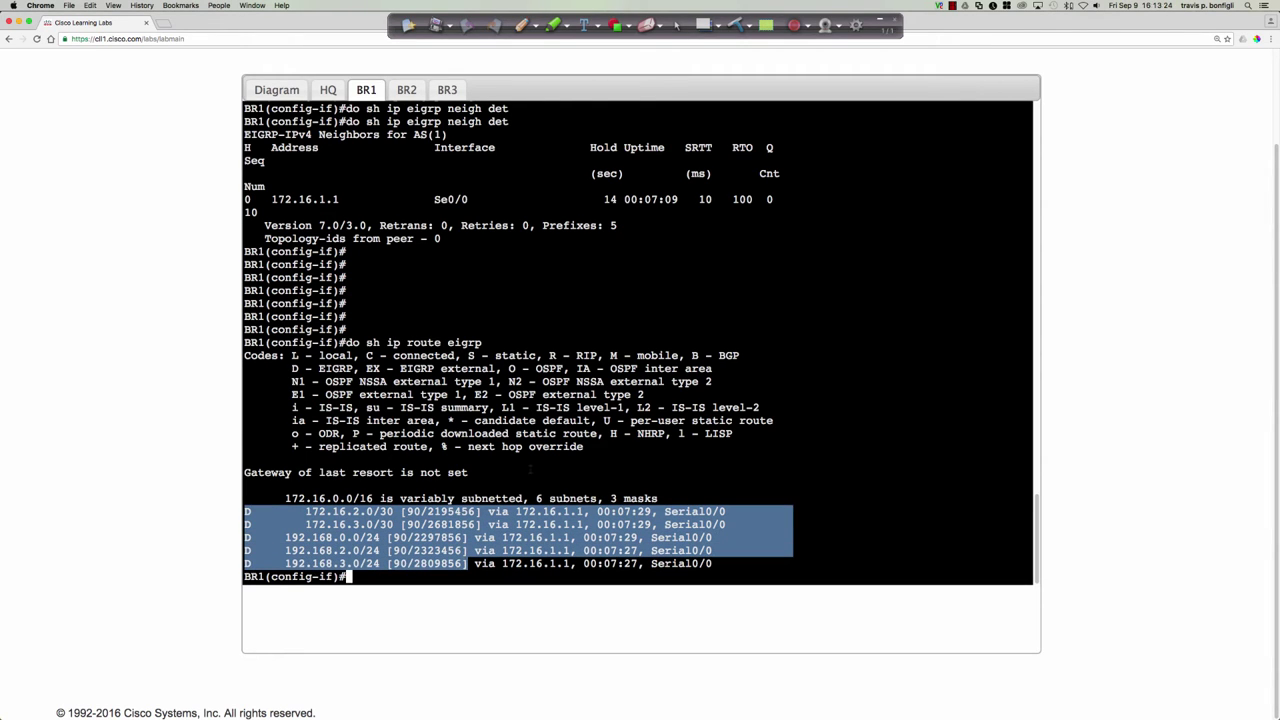
key(super+c)
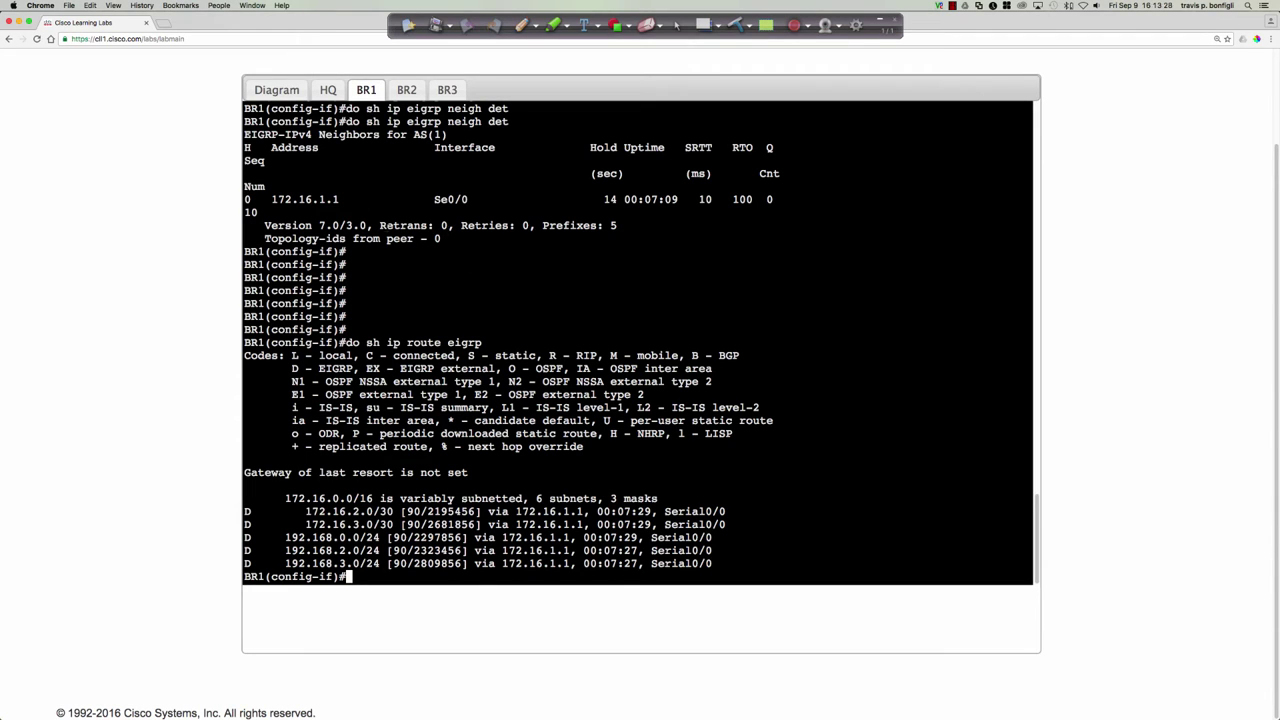
drag(380, 225, 530, 226)
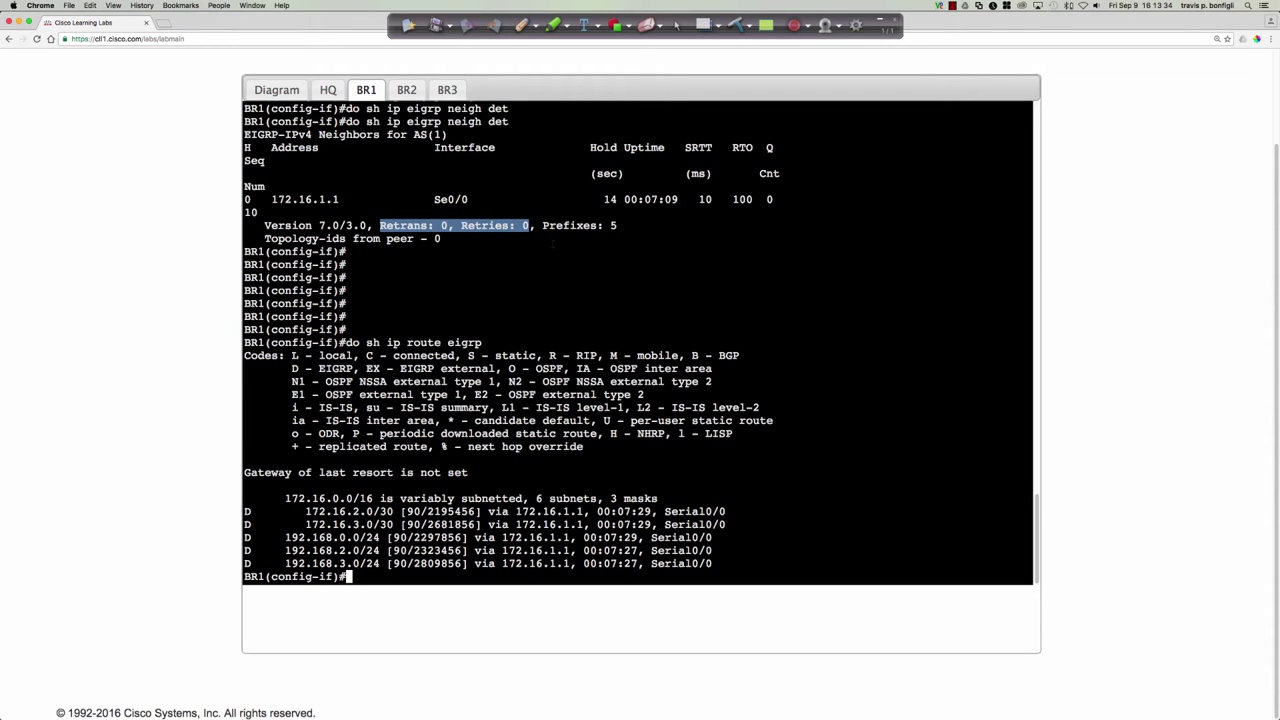
click(615, 276)
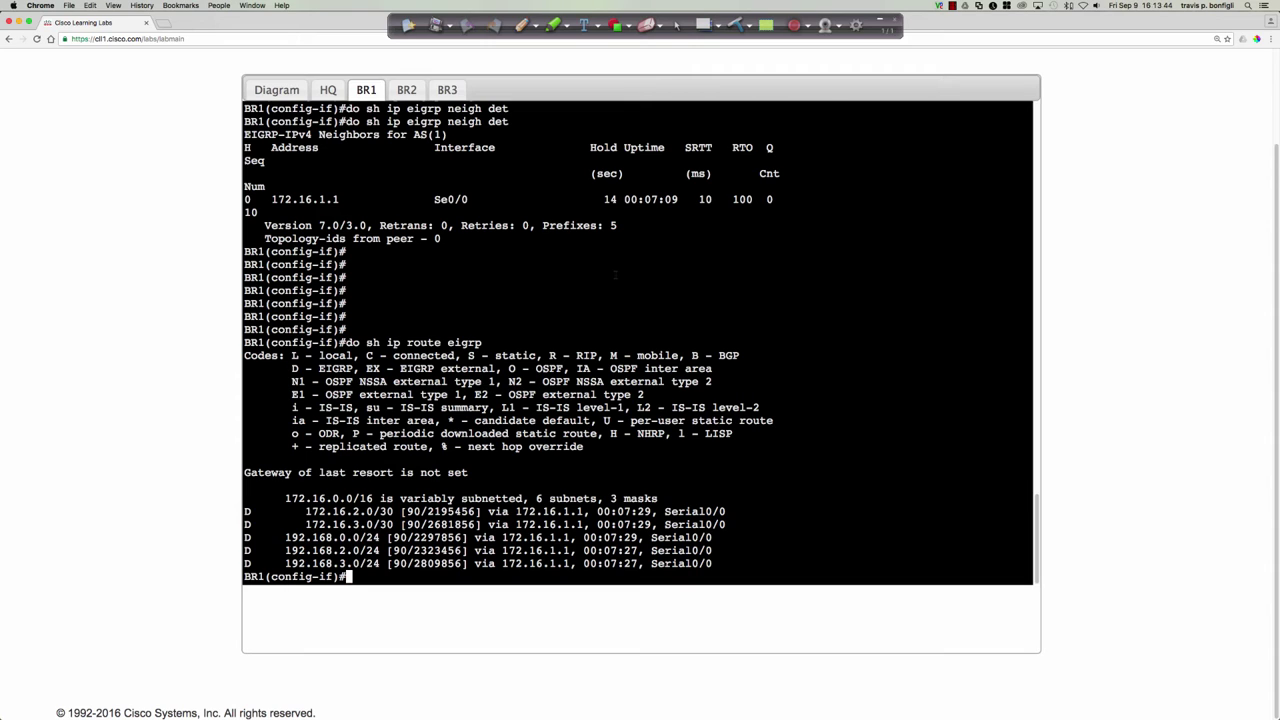
- Run "do sh ip eigrp inter" on BR1 and highlight the peer count for Se0/0
text(do sh ip eigrp inter)
key(Return)
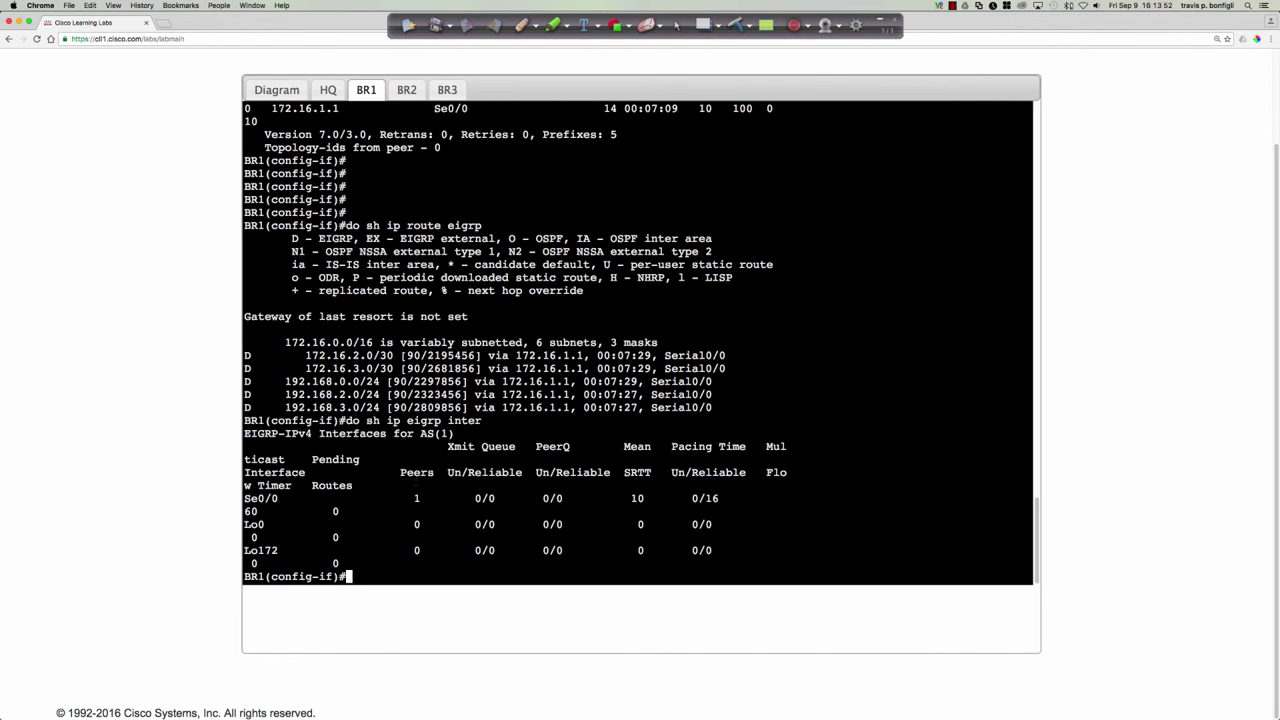
double_click(417, 498)
click(798, 508)
- Switch to the HQ router and run "do sh ip proto", paging through to the end of the output
click(322, 92)
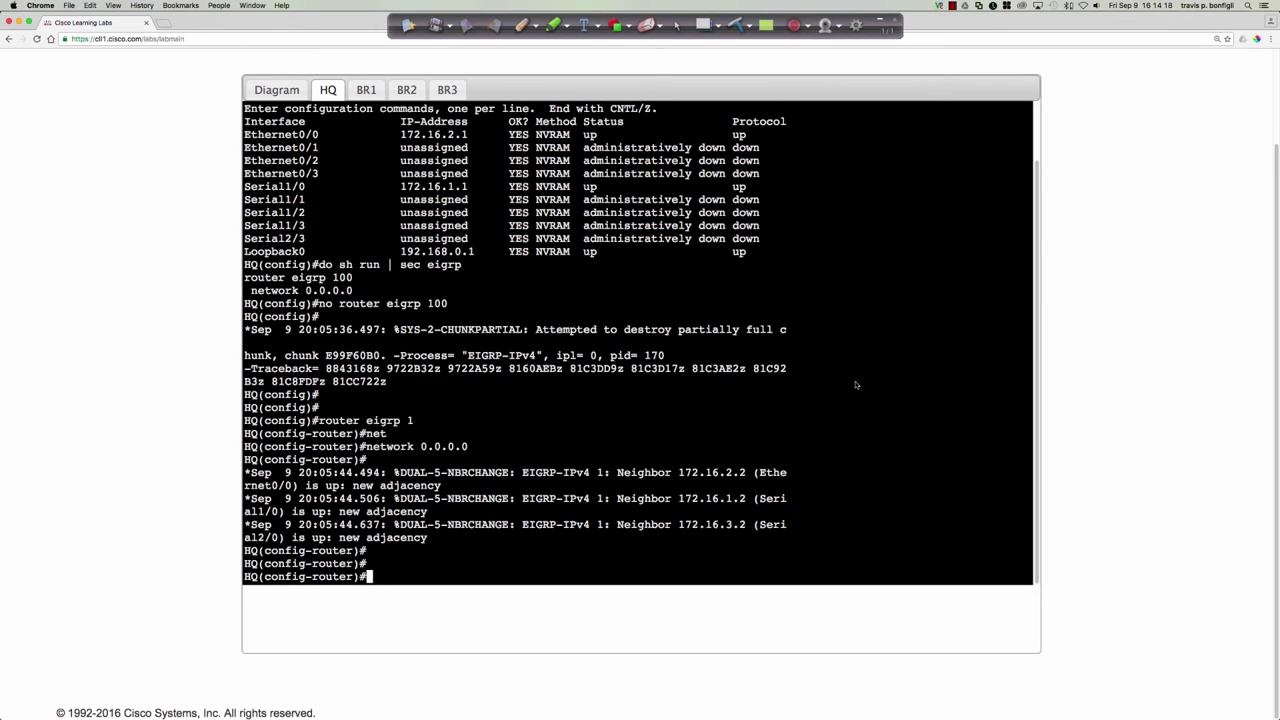
text(do sh ip prot)
text(o)
key(Return)
key(space)
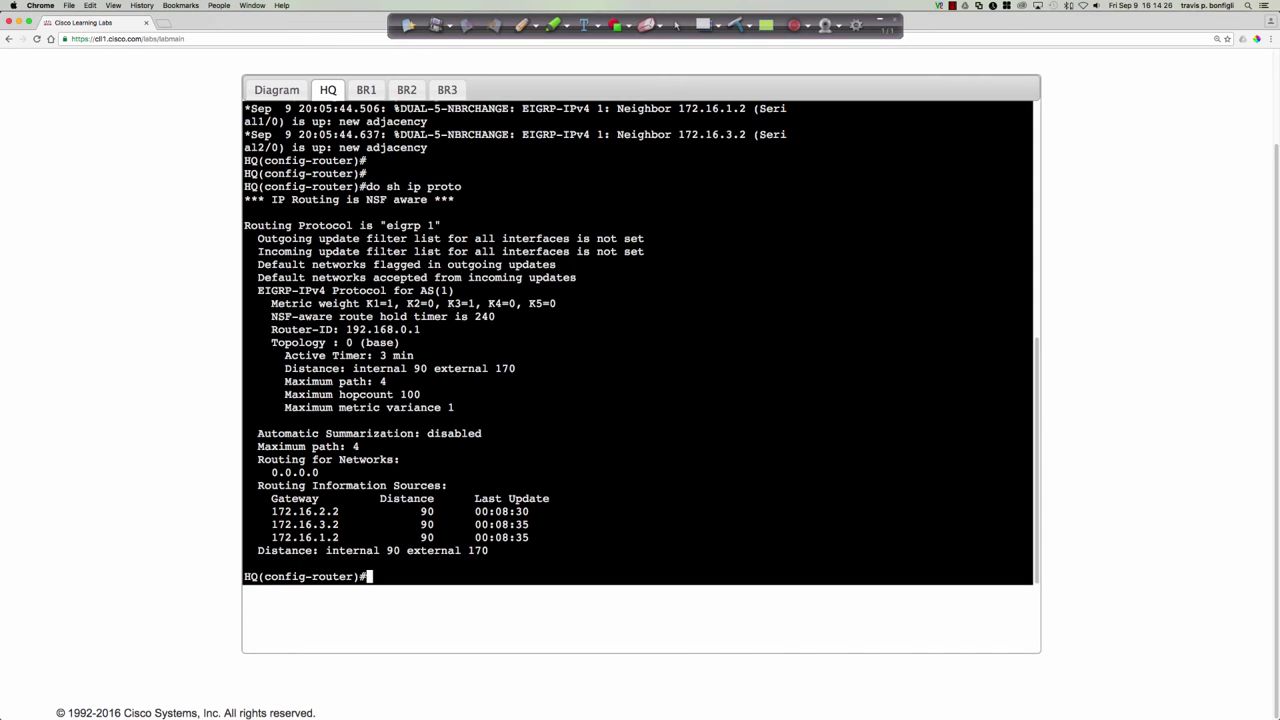
click(406, 89)
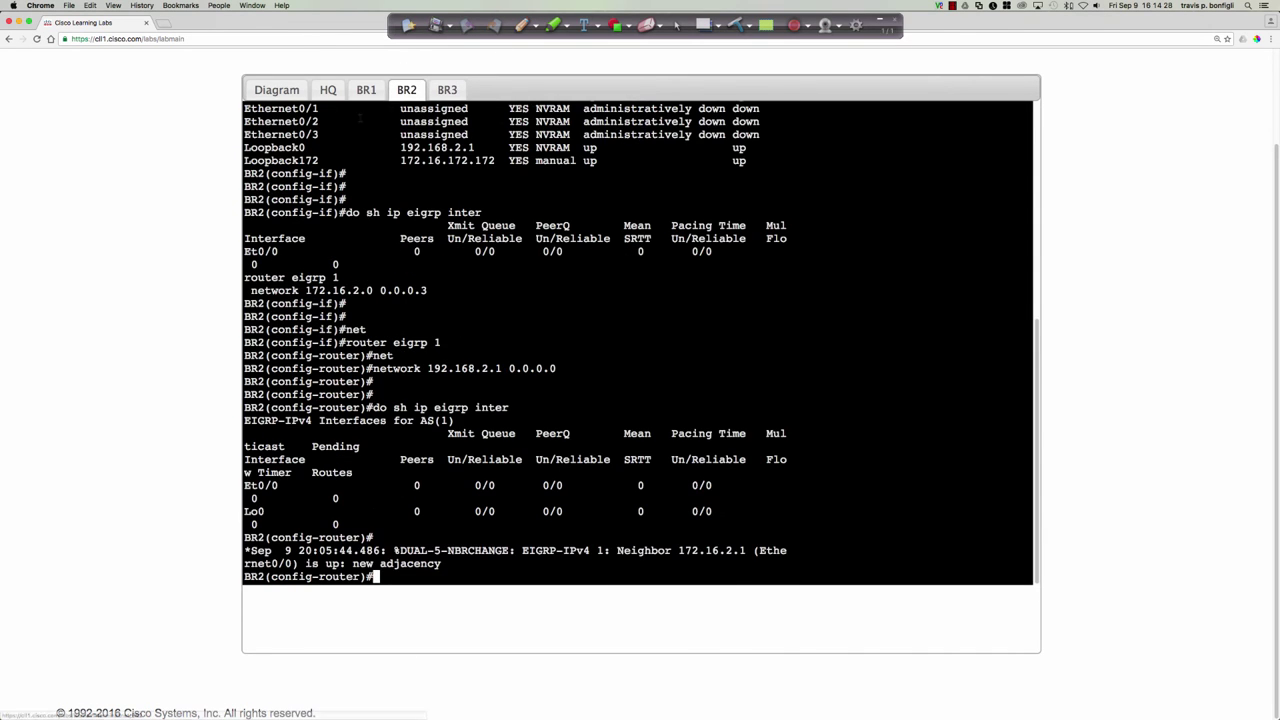
click(277, 90)
click(328, 90)
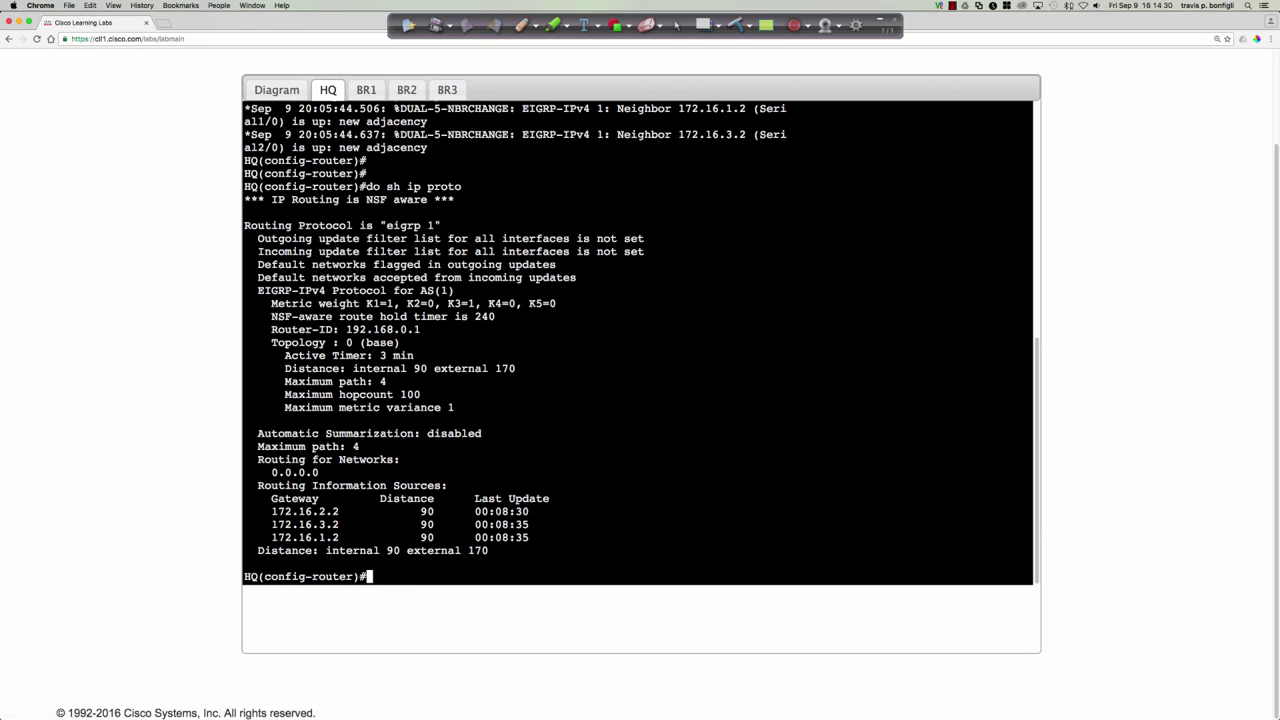
- With the pen, bracket the Routing Information Sources section, point arrows at the three gateway addresses, and box the distance values
click(521, 24)
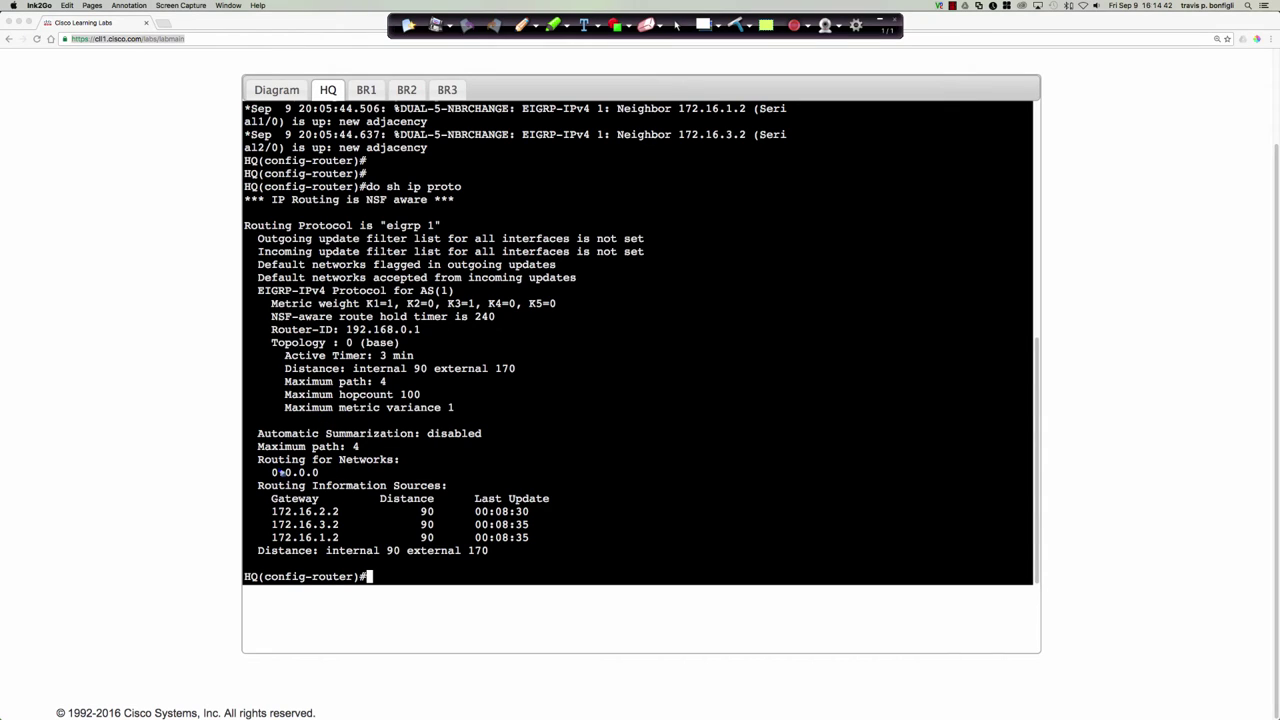
mouse_move(264, 478)
mouse_down()
mouse_move(251, 481)
mouse_move(249, 527)
mouse_move(250, 562)
mouse_move(265, 566)
mouse_up()
mouse_move(525, 481)
mouse_down()
mouse_move(568, 532)
mouse_move(525, 553)
mouse_up()
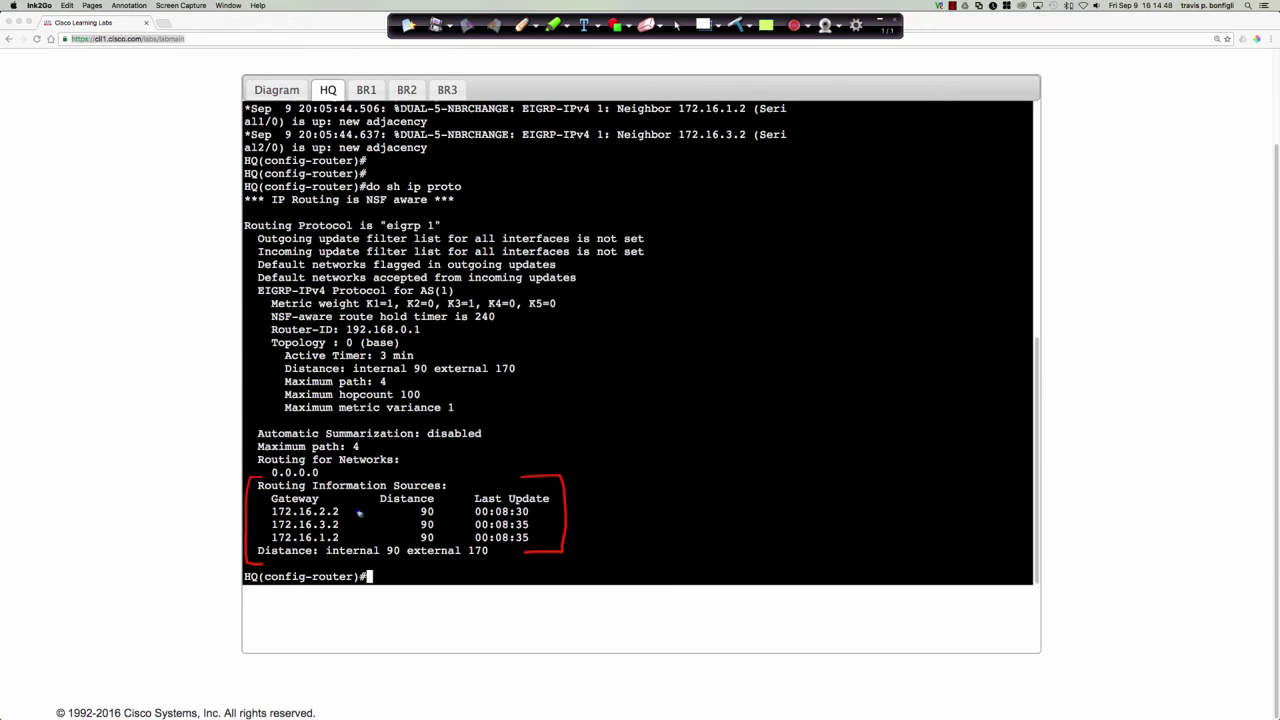
mouse_move(353, 501)
mouse_down()
mouse_move(344, 540)
mouse_move(356, 545)
mouse_up()
mouse_move(432, 505)
mouse_down()
mouse_move(414, 508)
mouse_move(412, 550)
mouse_move(446, 548)
mouse_move(445, 502)
mouse_move(426, 506)
mouse_up()
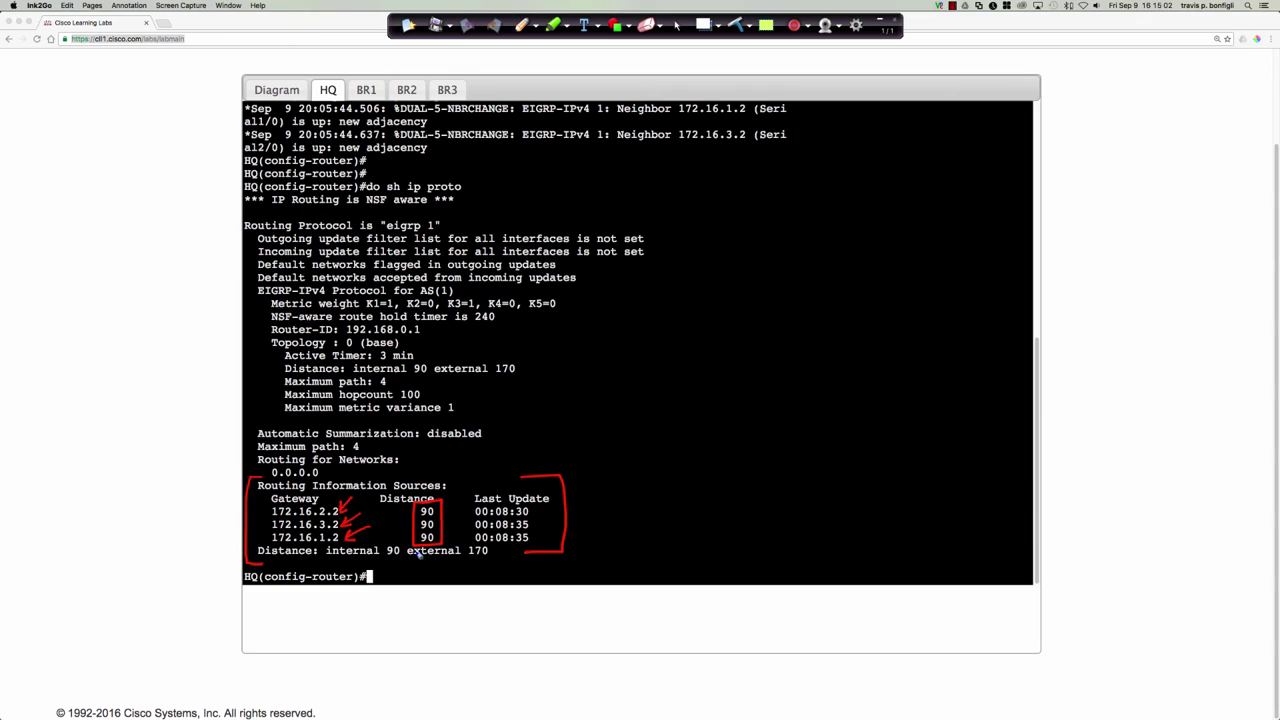
- Mark the Last Update times with the pen, clear the annotations, and leave annotation mode
mouse_move(505, 466)
mouse_down()
mouse_move(503, 497)
mouse_move(529, 513)
mouse_up()
drag(529, 513, 537, 528)
drag(542, 532, 538, 542)
click(677, 26)
click(677, 26)
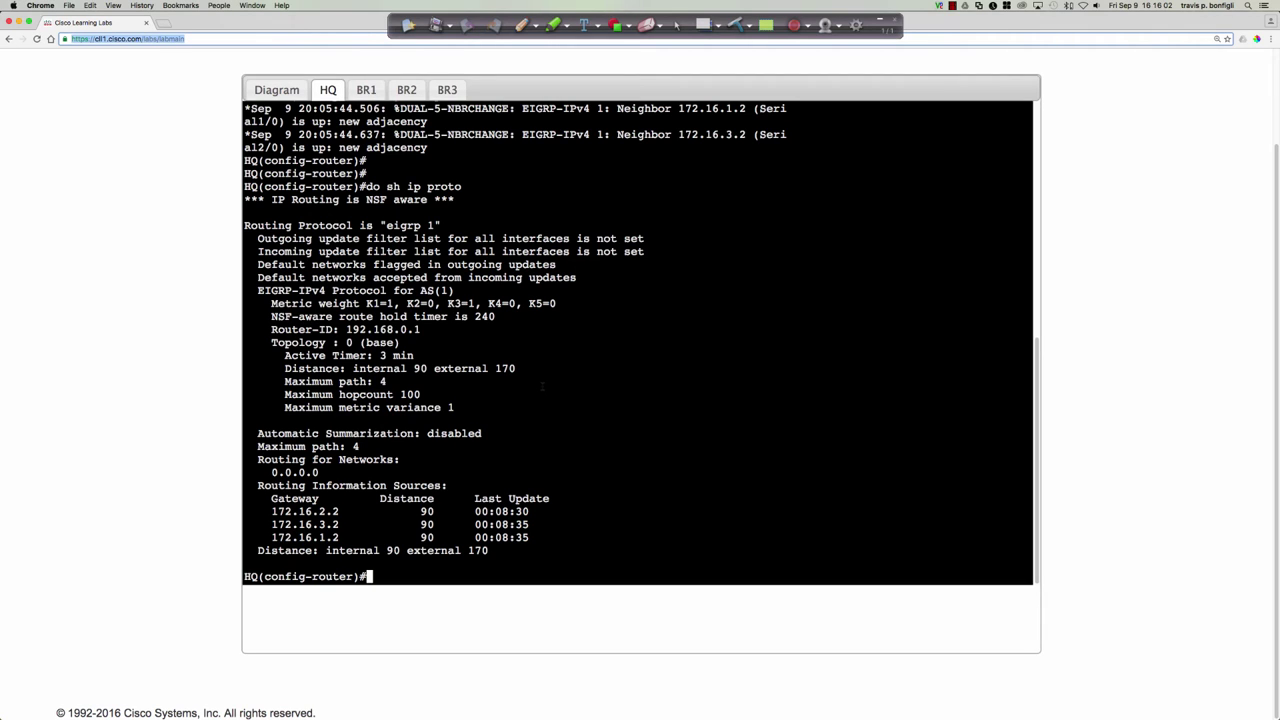
- Return focus to the HQ terminal and run "do sh ip eigrp inter" to list its EIGRP interfaces
text(do)
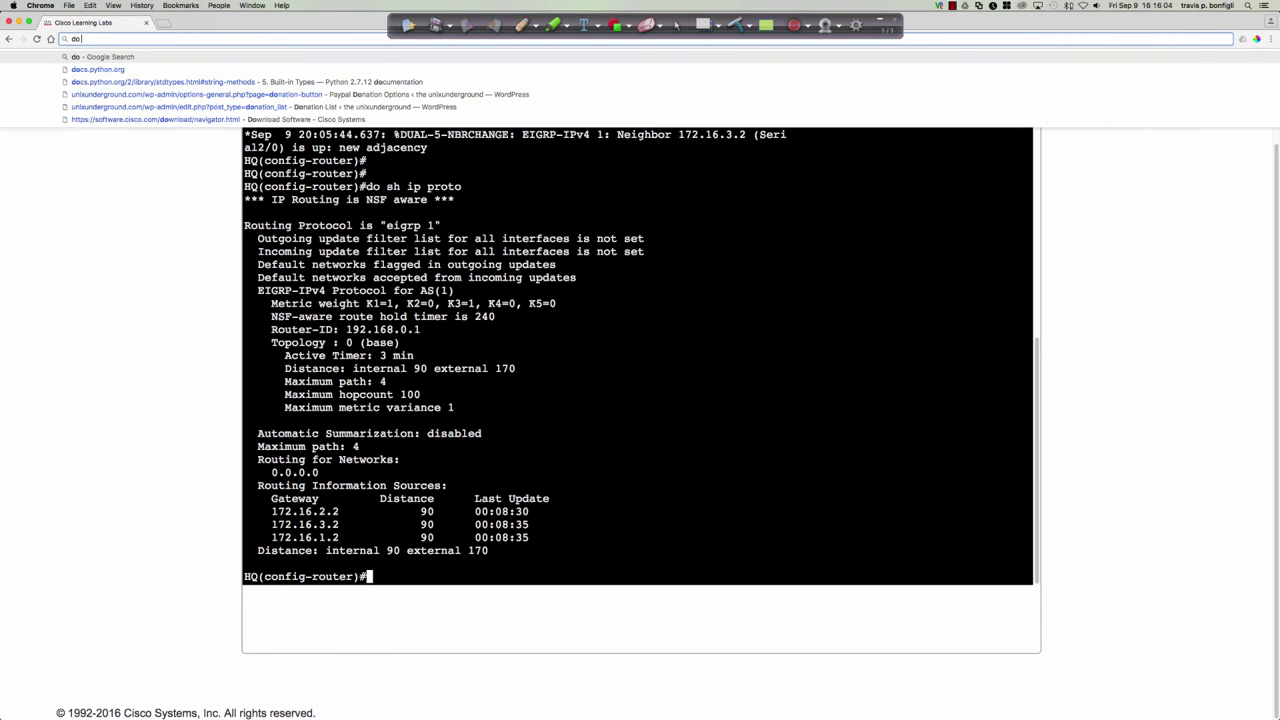
click(552, 373)
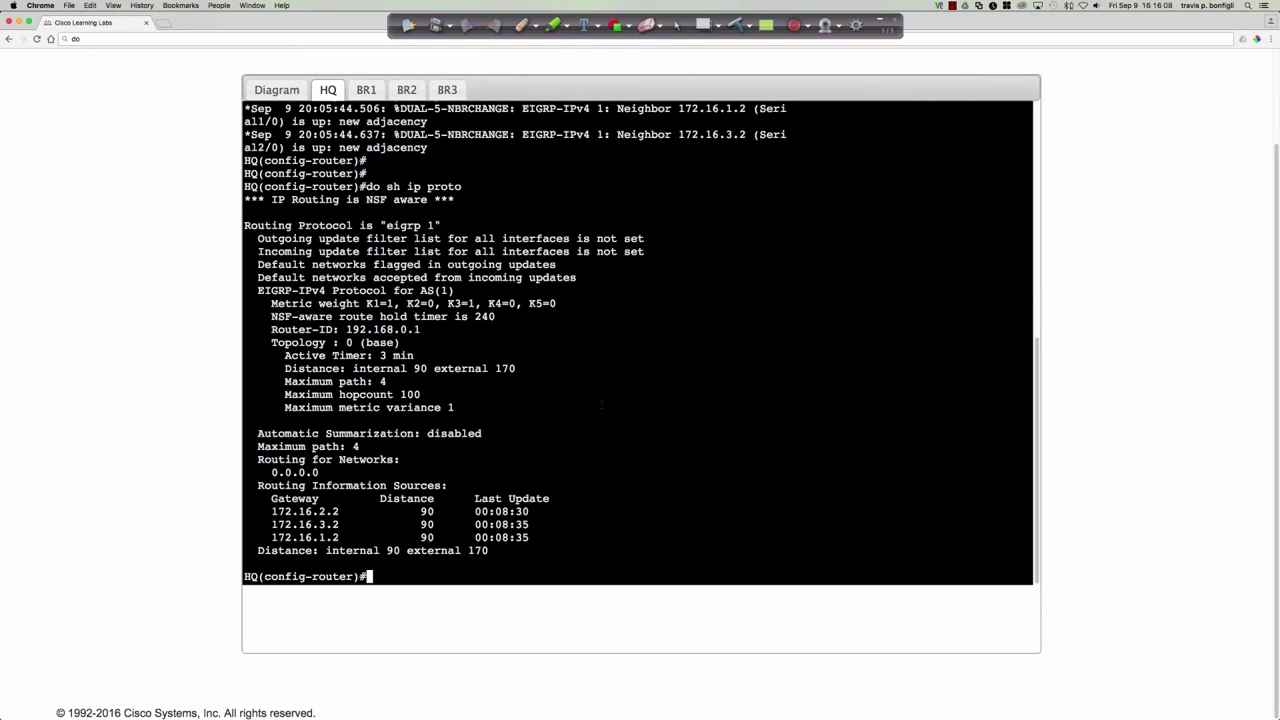
text(do sh ip eigrp inter)
key(Return)
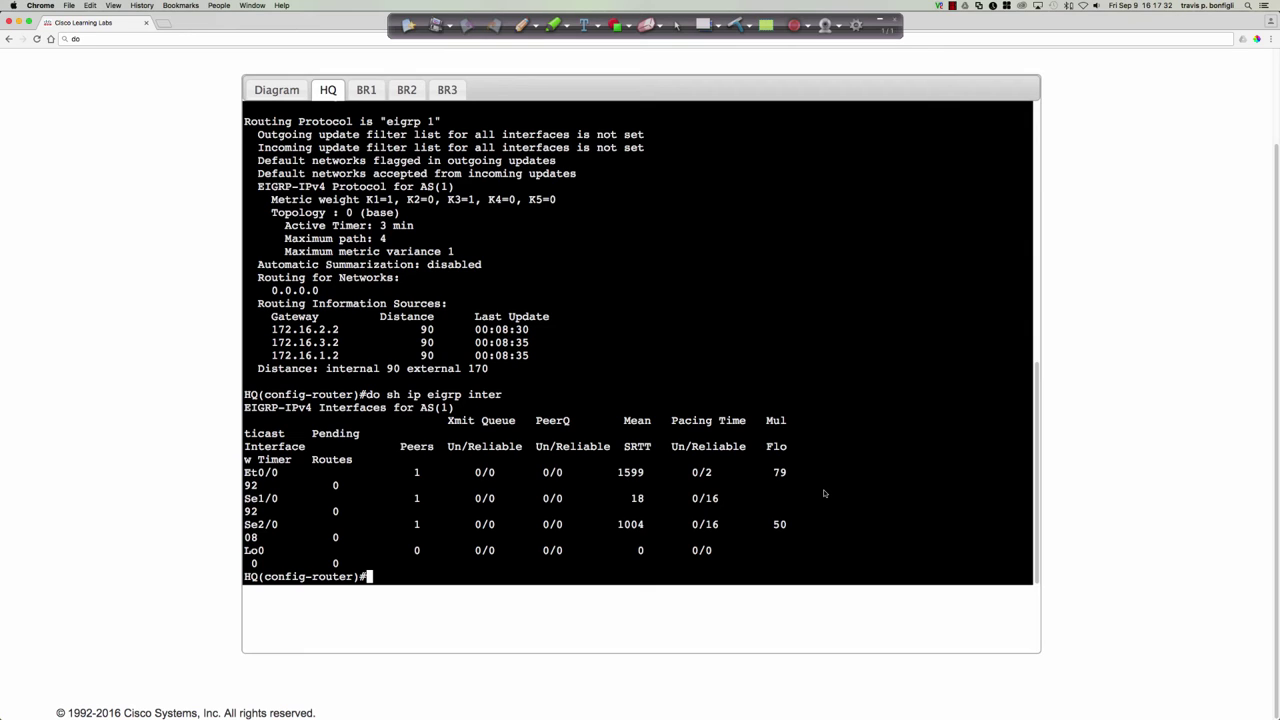
- Make all EIGRP interfaces on HQ passive with the "passive-interface default" command
text(pass)
key(Tab)
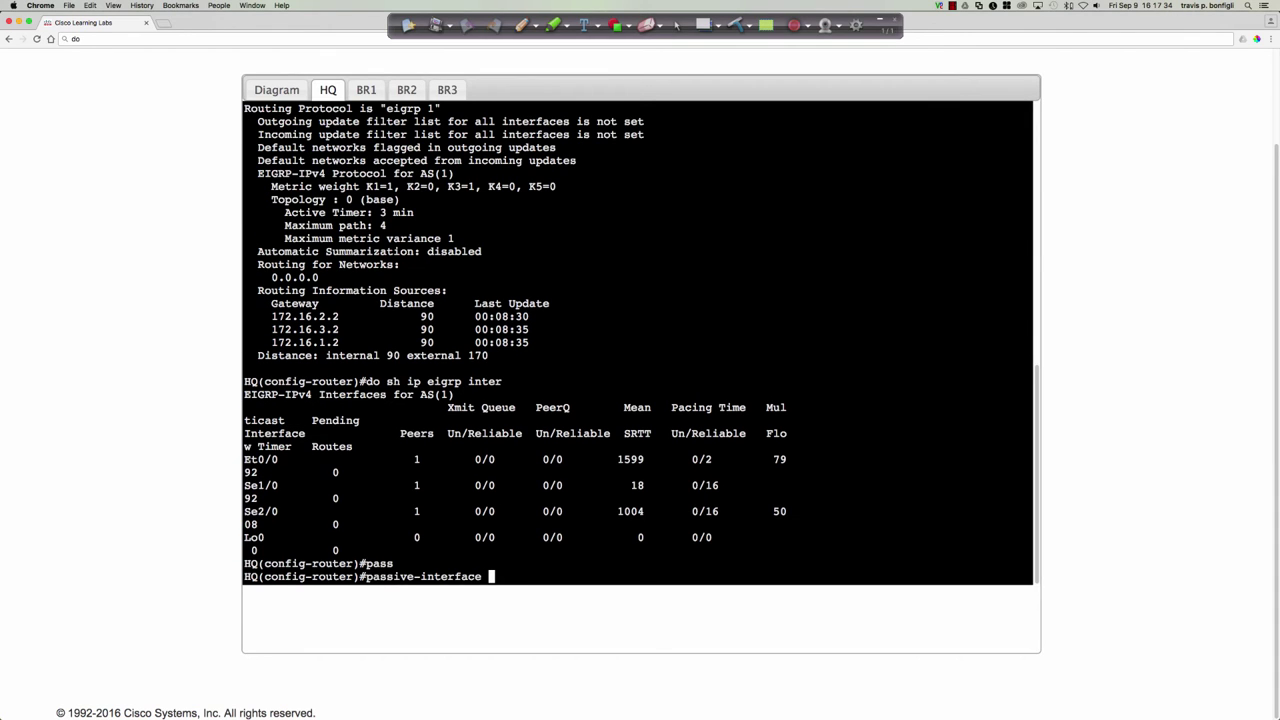
text(def)
key(Tab)
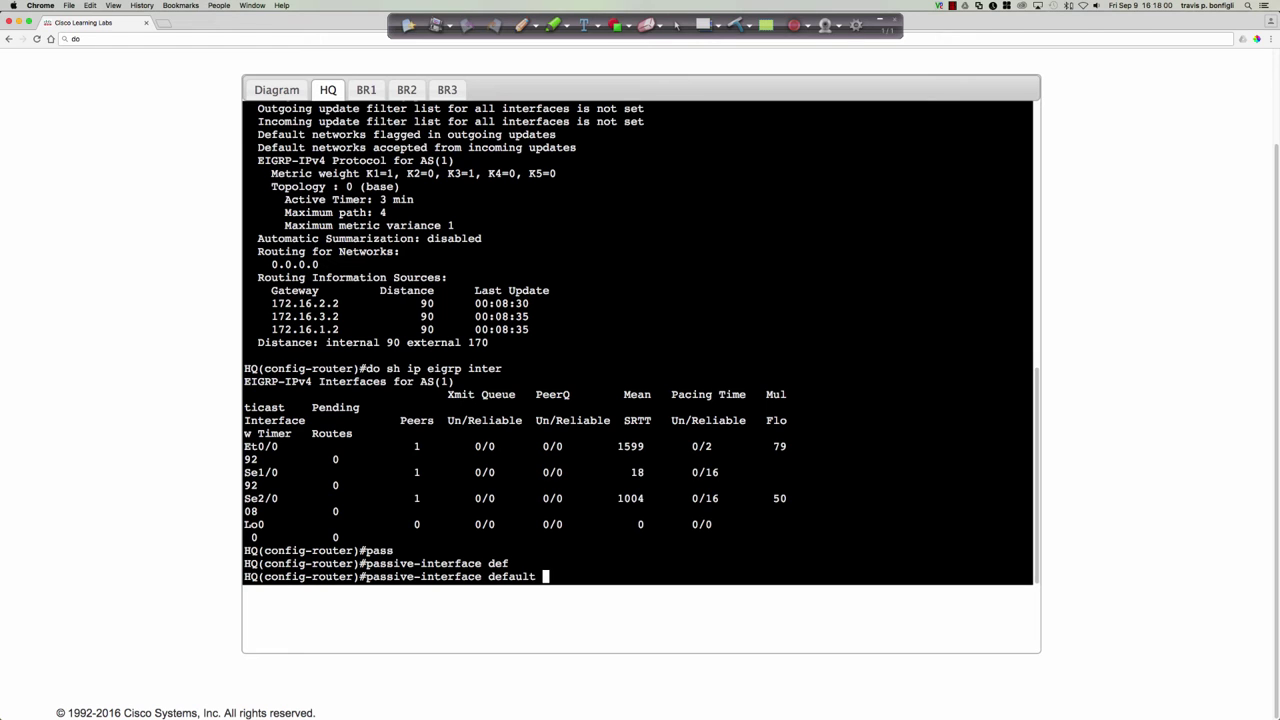
key(Return)
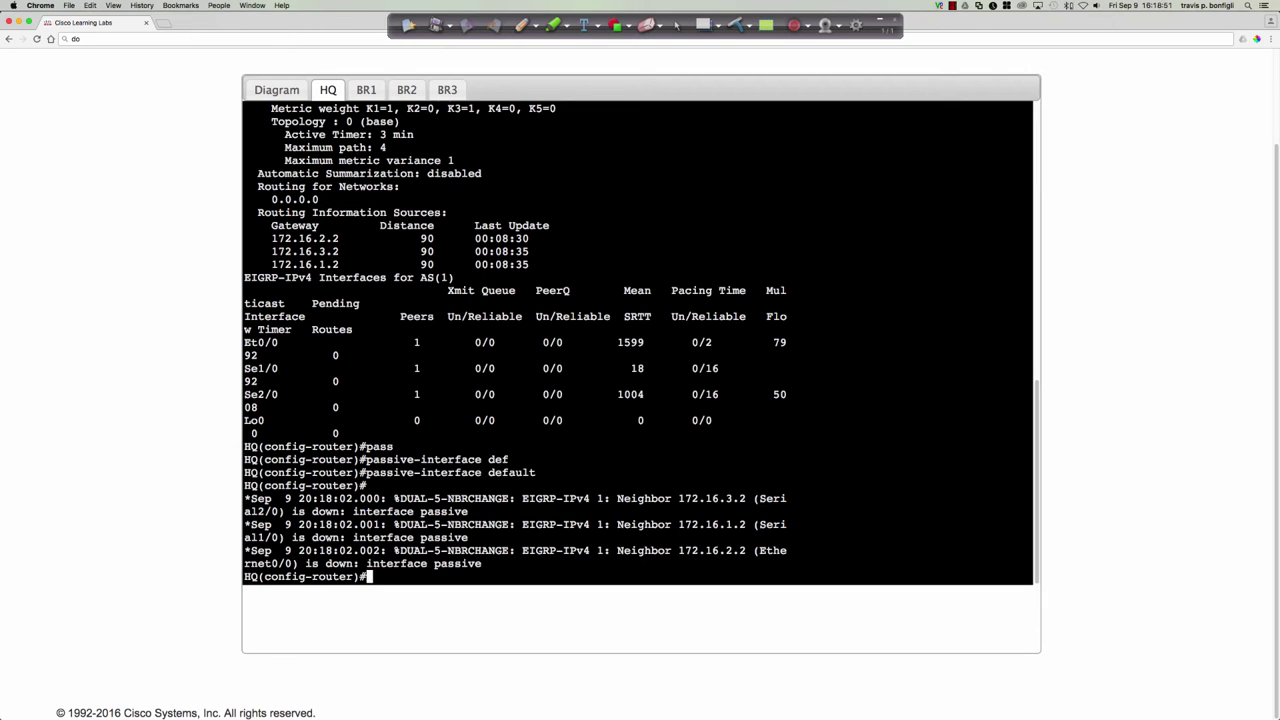
- Run "do sh ip prot" on HQ to check the list of passive interfaces
text(do sh ip prot)
key(Return)
key(space)
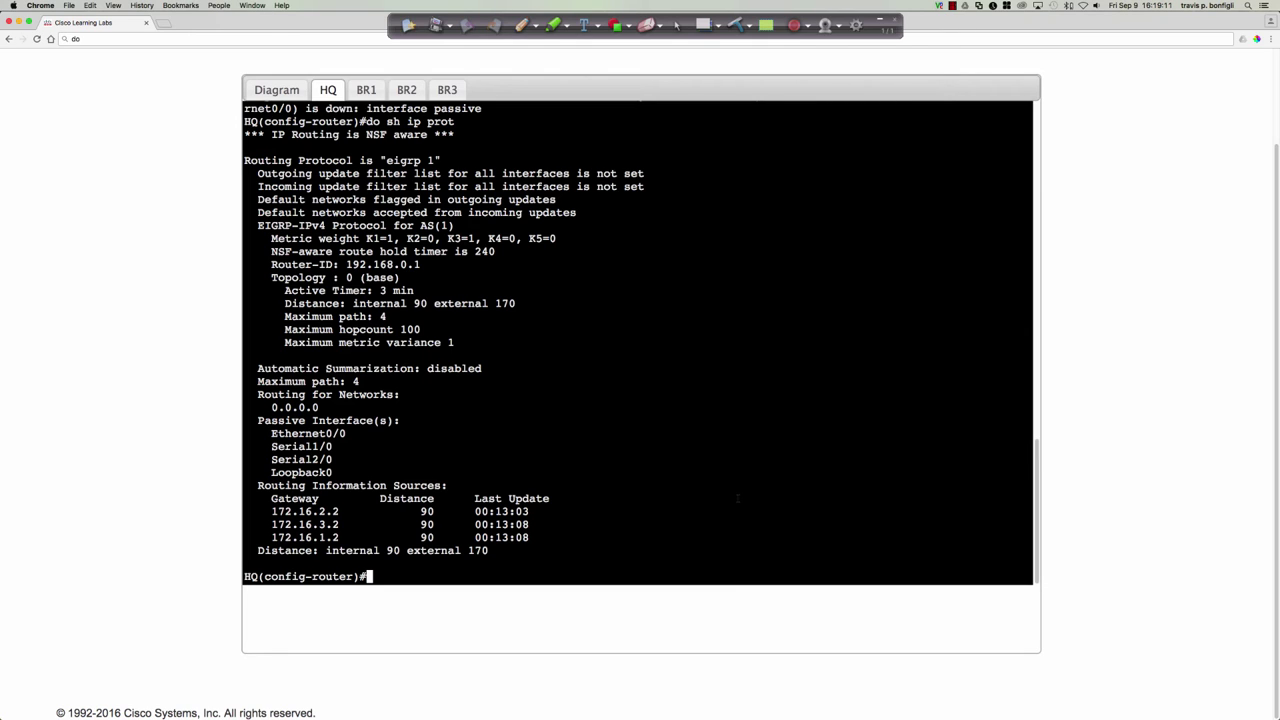
- Remove the passive setting from interfaces eth0/0 and s1/0 in HQ's EIGRP configuration
text(no pass)
key(Tab)
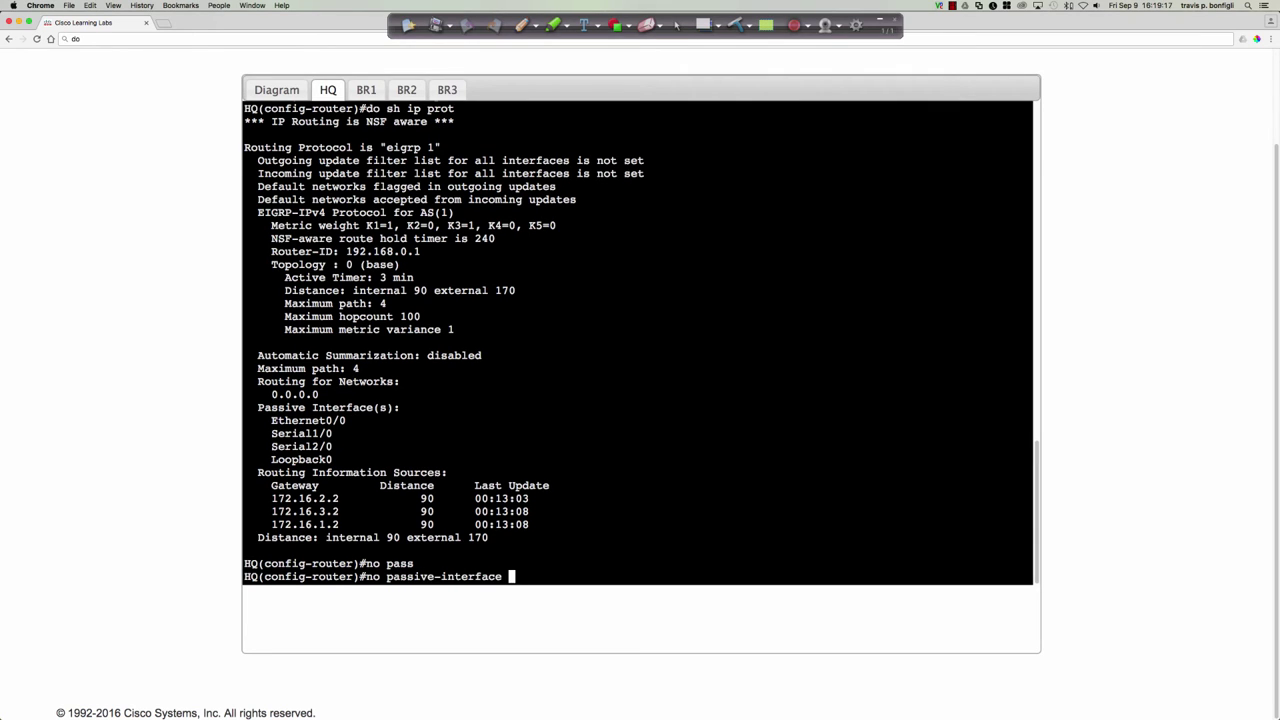
text(eth0/0)
key(Return)
text(no pas)
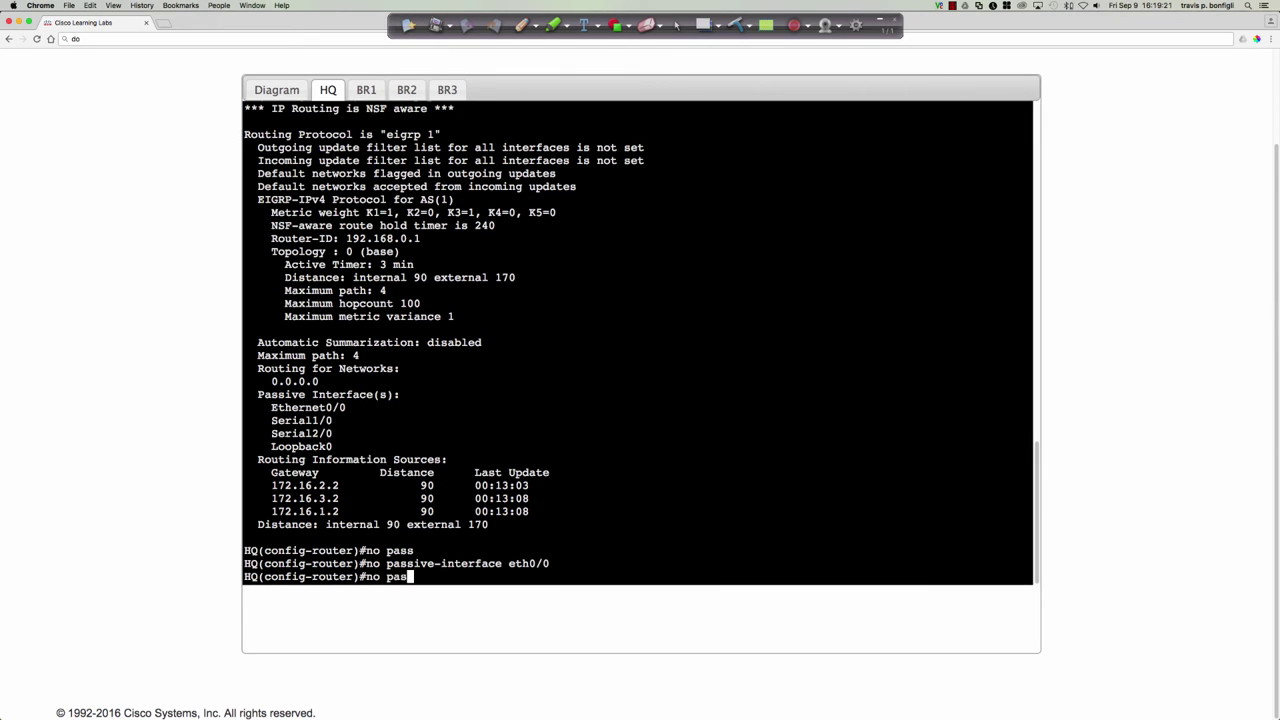
text( s1/0)
key(Return)
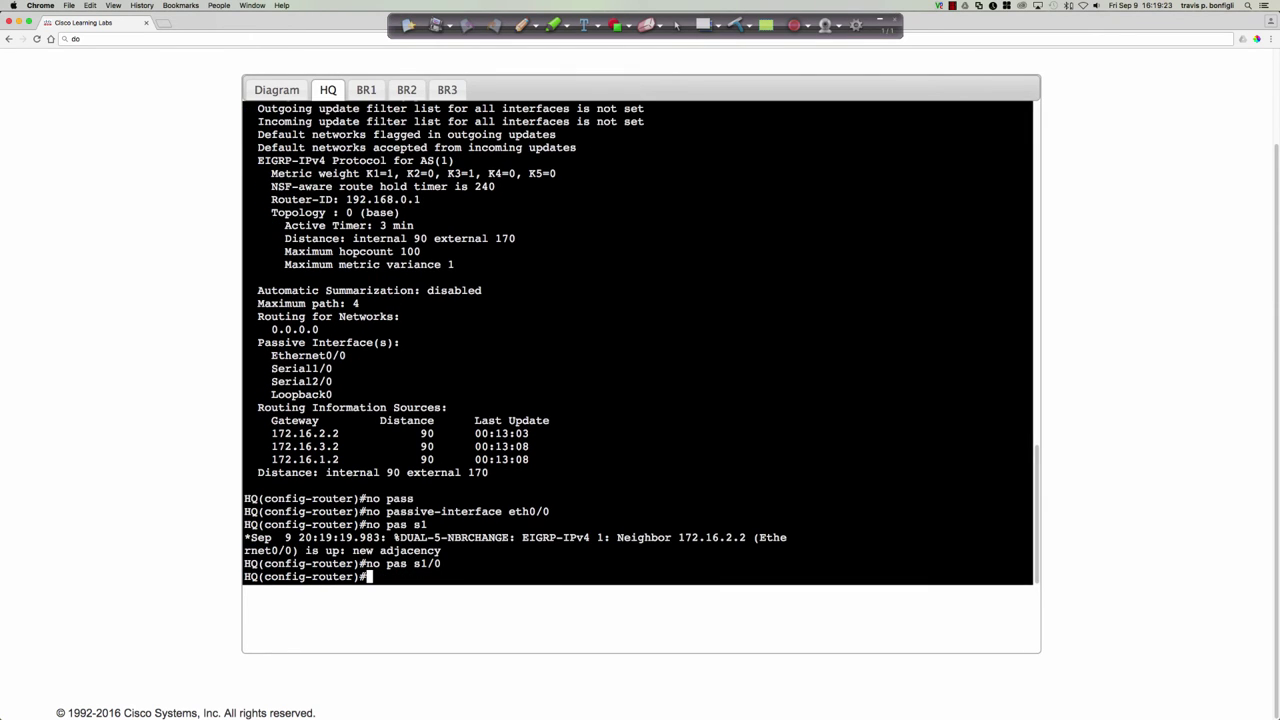
- Remove the passive setting from HQ's s2/0 interface with "no pas s2/0" and add blank prompt lines
key(Up)
key(BackSpace)
key(BackSpace)
key(BackSpace)
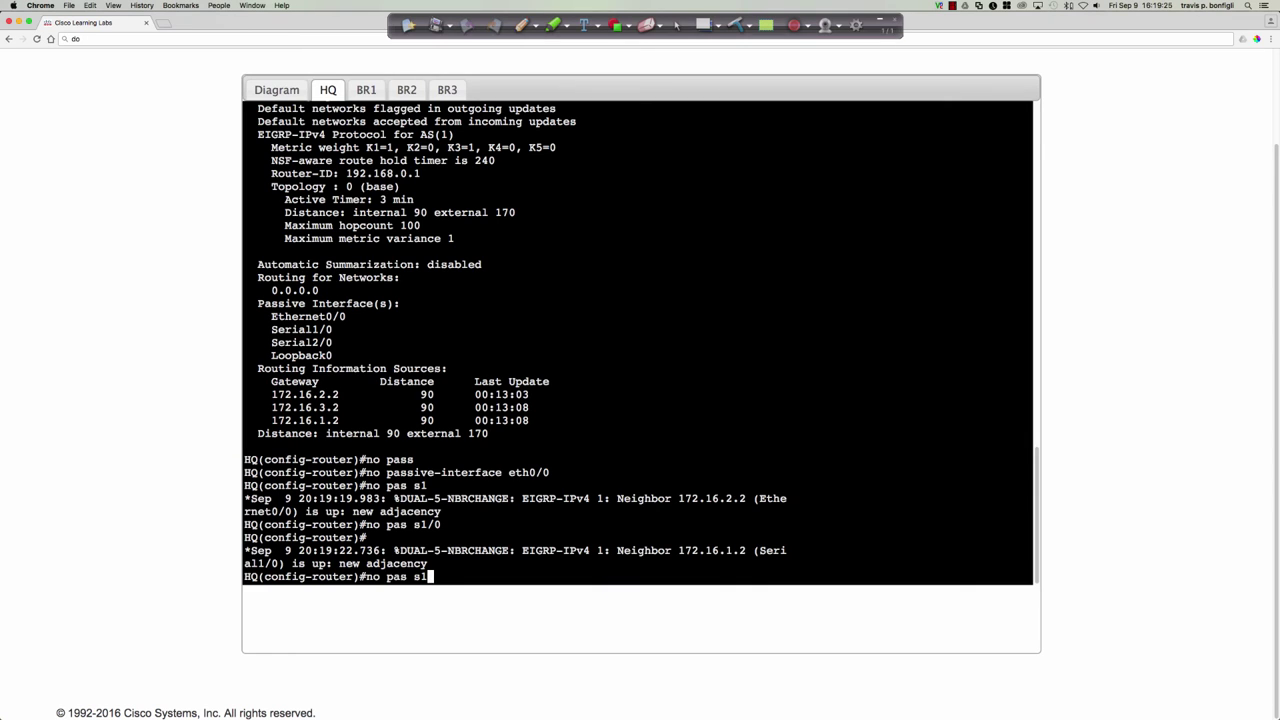
text(2/0)
key(Return)
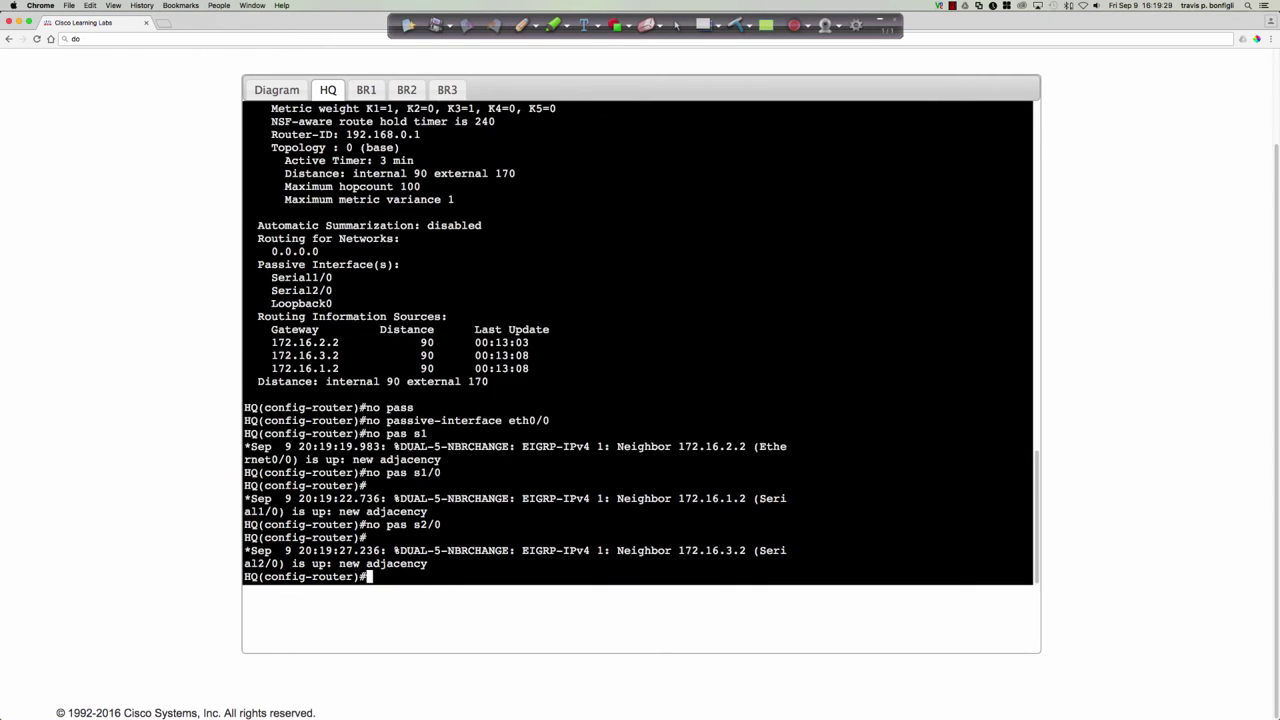
key(Return)
key(Return)
key(Return)
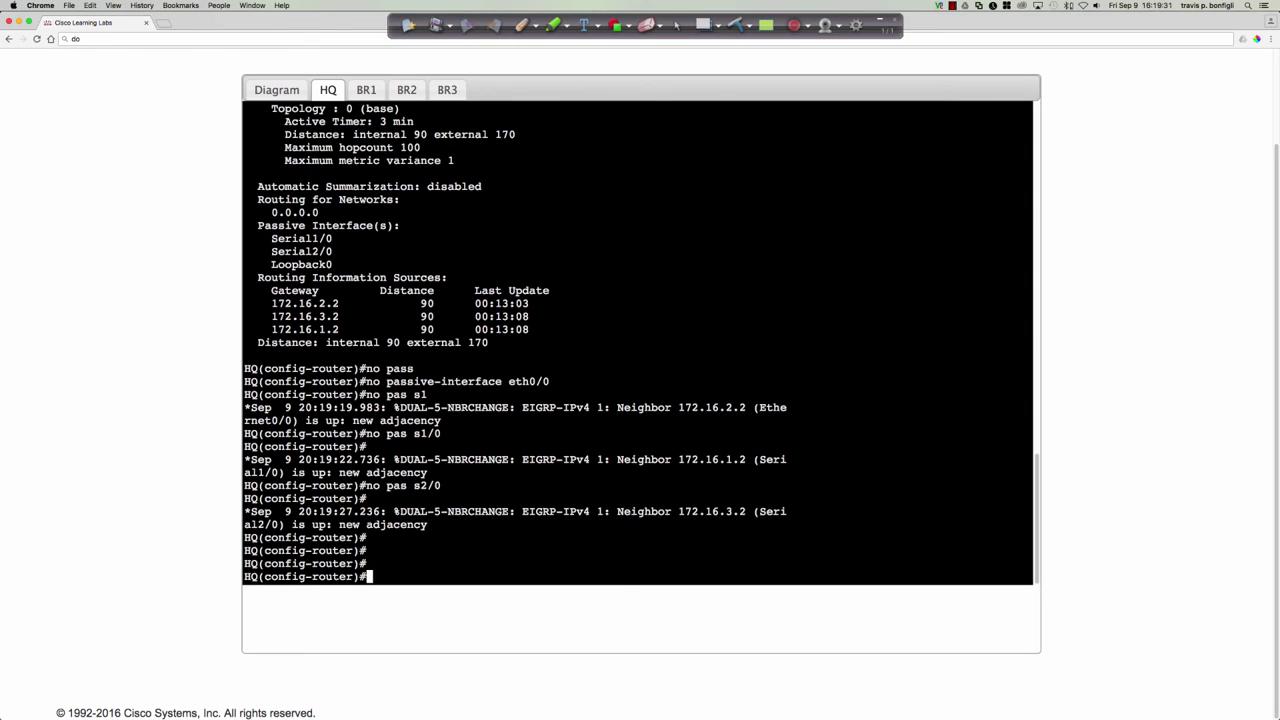
- Rerun "do sh ip prot" on HQ to verify which interfaces remain passive
text(do sh ip prot)
key(Up)
key(Down)
key(Return)
key(space)
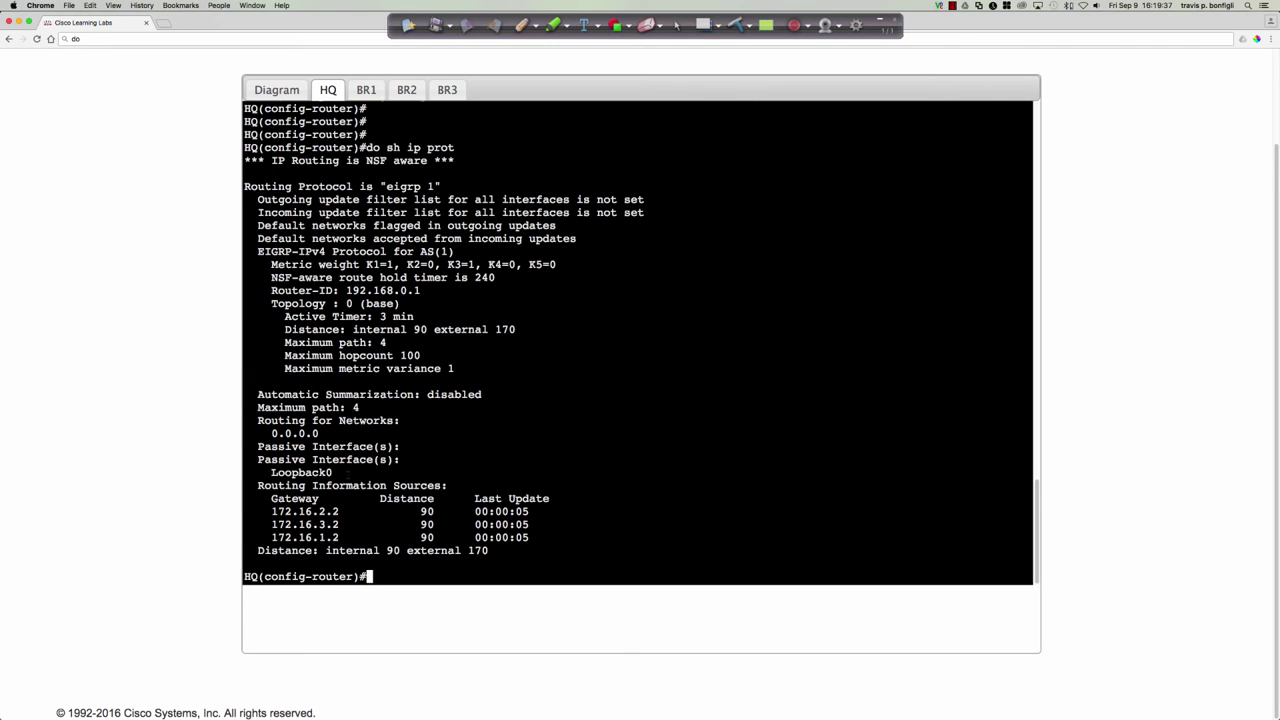
- Highlight the Loopback0 passive interface entry and the last update time of gateway 172.16.2.2 in HQ's protocol output
drag(271, 472, 340, 472)
click(660, 482)
drag(536, 511, 475, 511)
click(665, 500)
- Run "do sh ip eigrp neigh" on HQ to list its EIGRP neighbors, followed by blank prompt lines
text(do sh ip eigrp neigh)
key(Return)
key(Return)
key(Return)
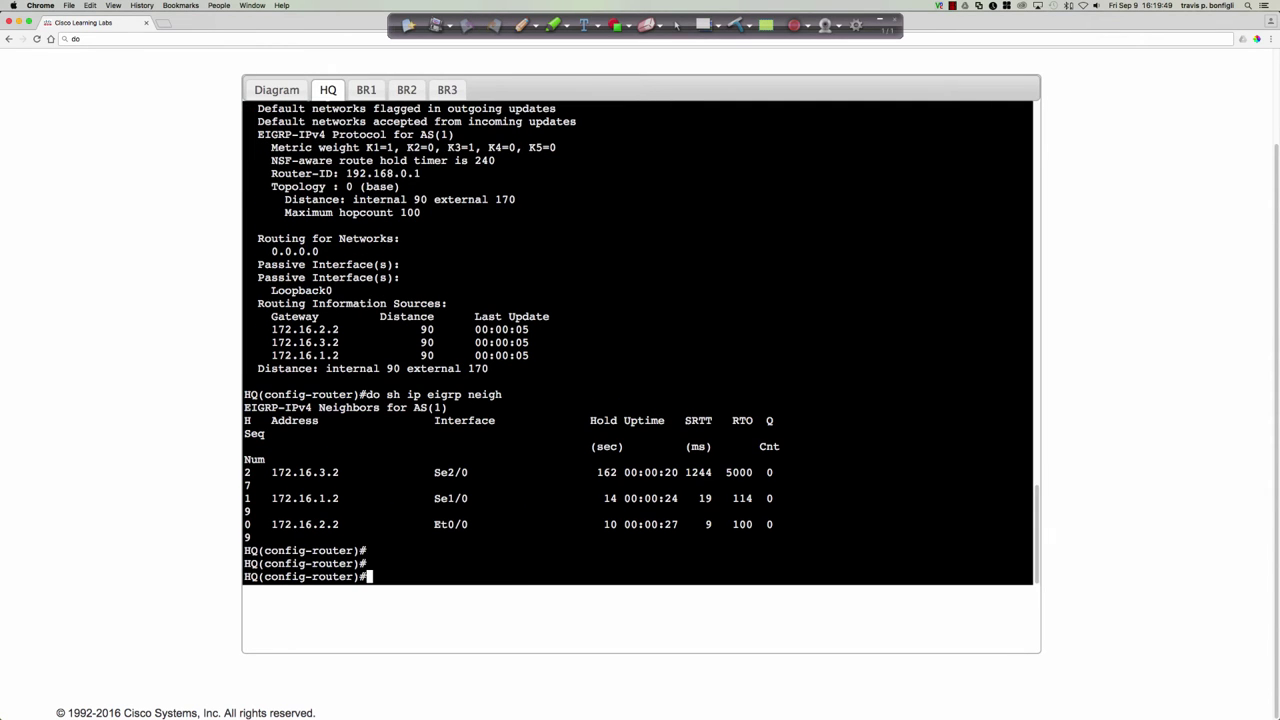
- Compare the uptimes of the Se2/0, Se1/0 and Et0/0 neighbors by highlighting them in HQ's neighbor table
drag(657, 526, 678, 472)
click(677, 473)
drag(664, 472, 678, 472)
click(676, 472)
drag(664, 498, 678, 524)
drag(244, 524, 340, 524)
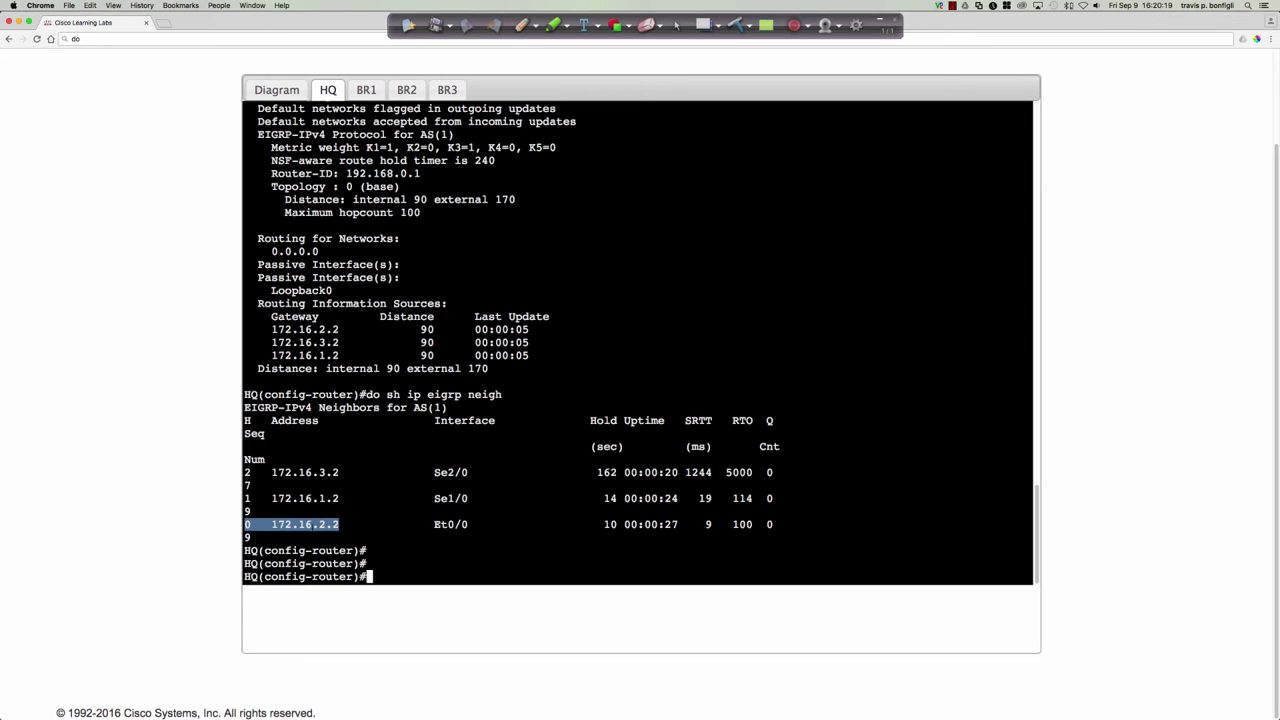
drag(664, 524, 678, 524)
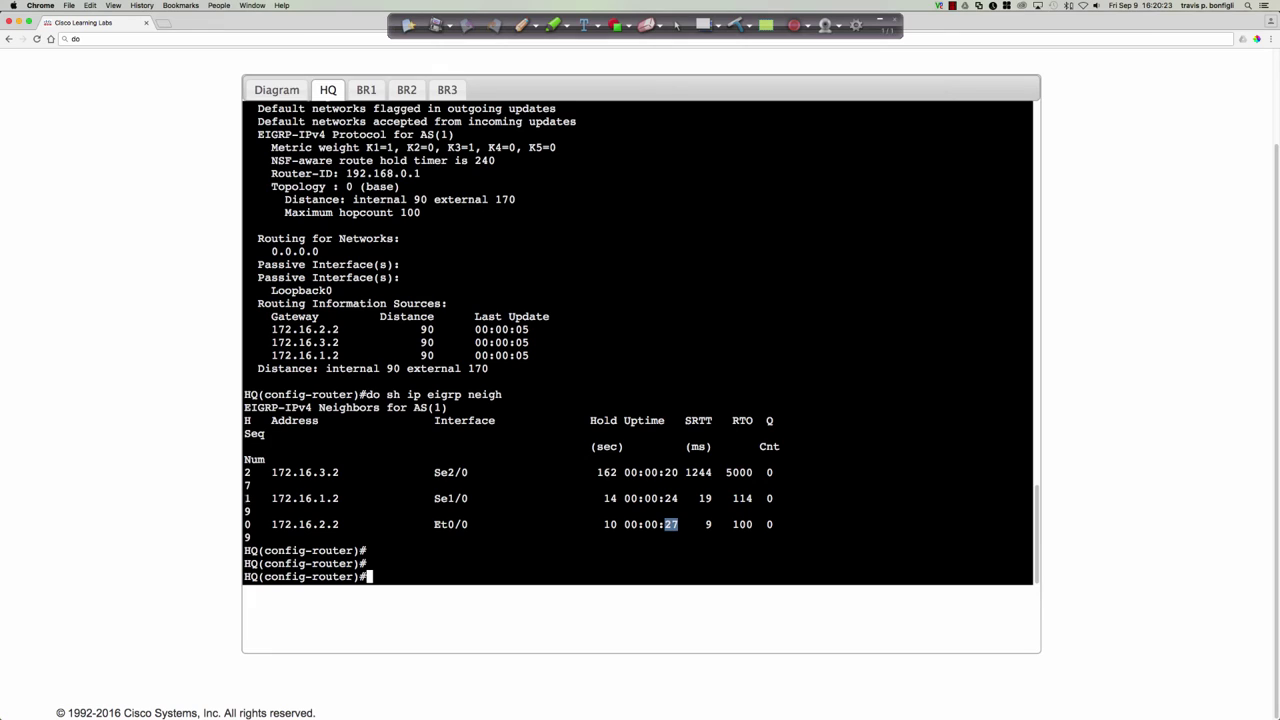
- Examine the Se1/0 and Se2/0 neighbor rows and their hold times on HQ, with a brief look at the BR1 console
drag(244, 498, 684, 498)
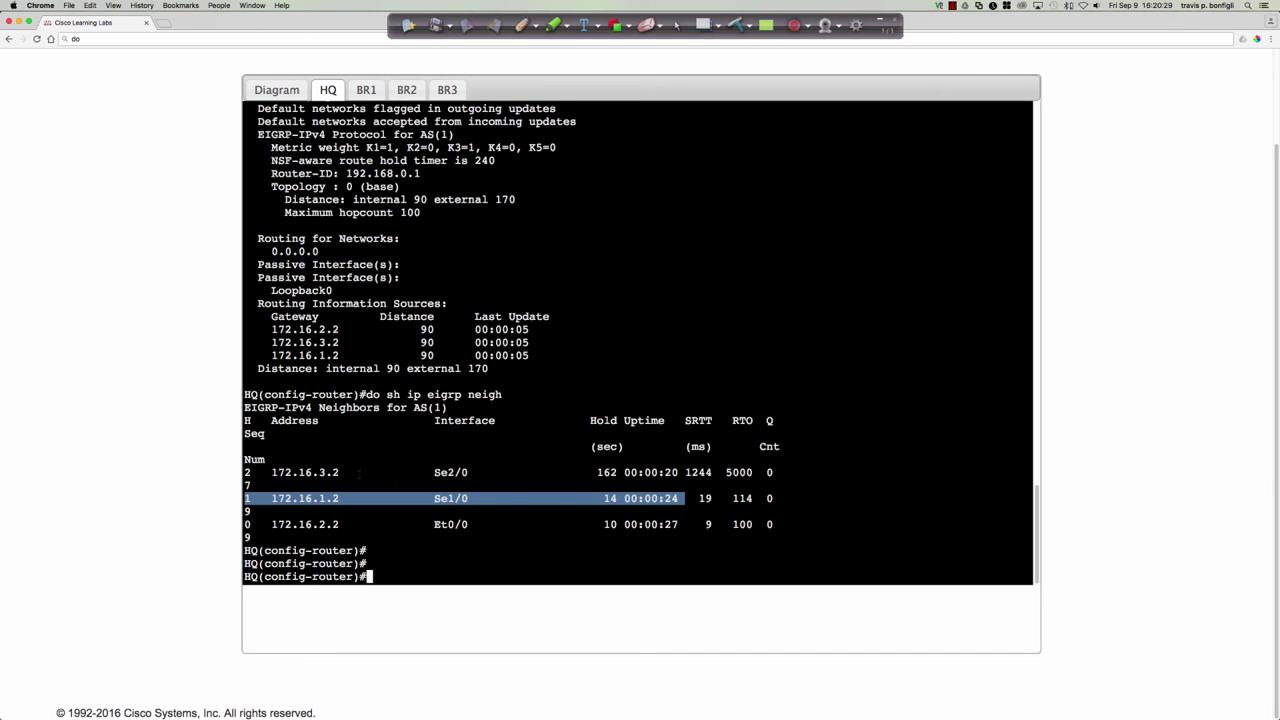
drag(245, 472, 678, 472)
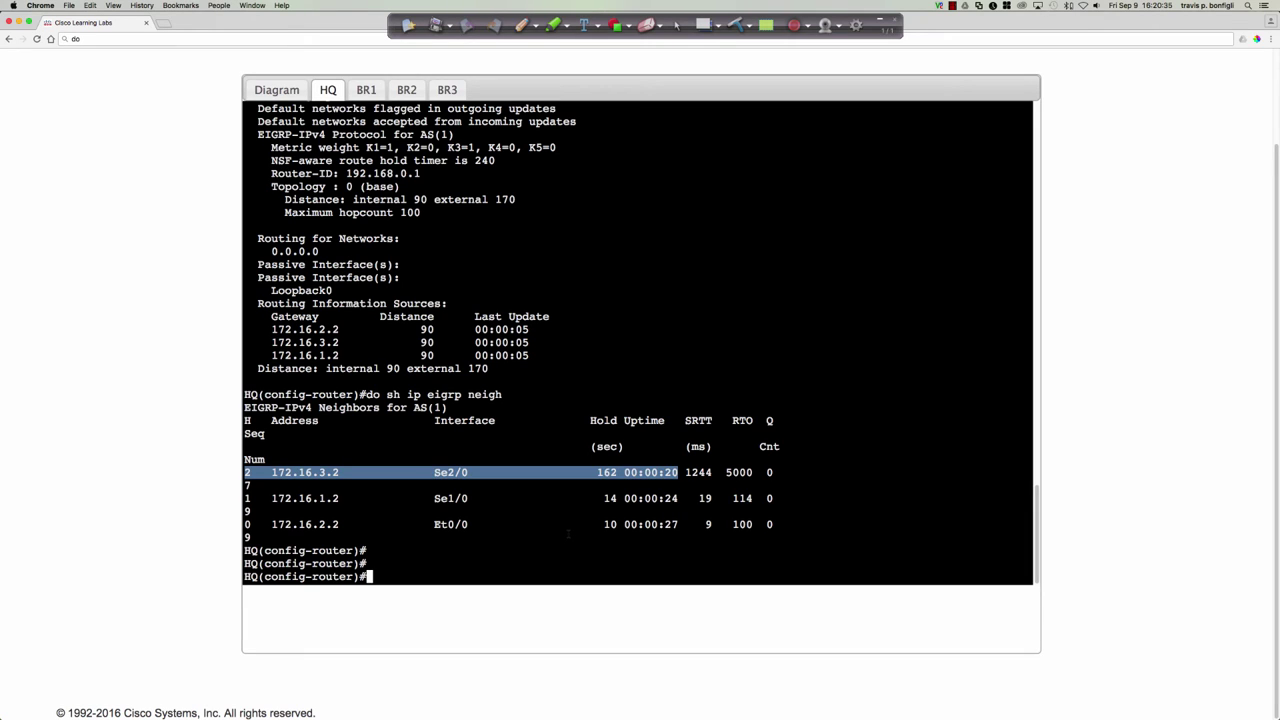
click(568, 535)
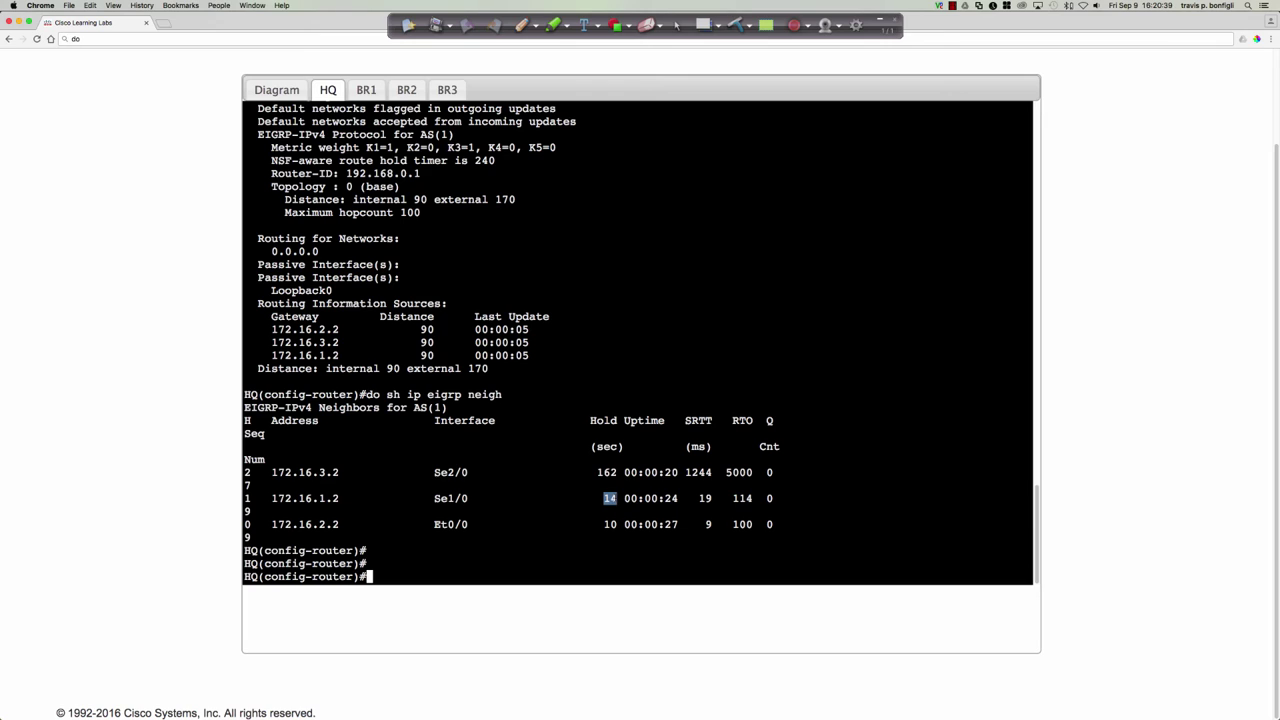
drag(596, 472, 618, 472)
click(848, 459)
click(362, 92)
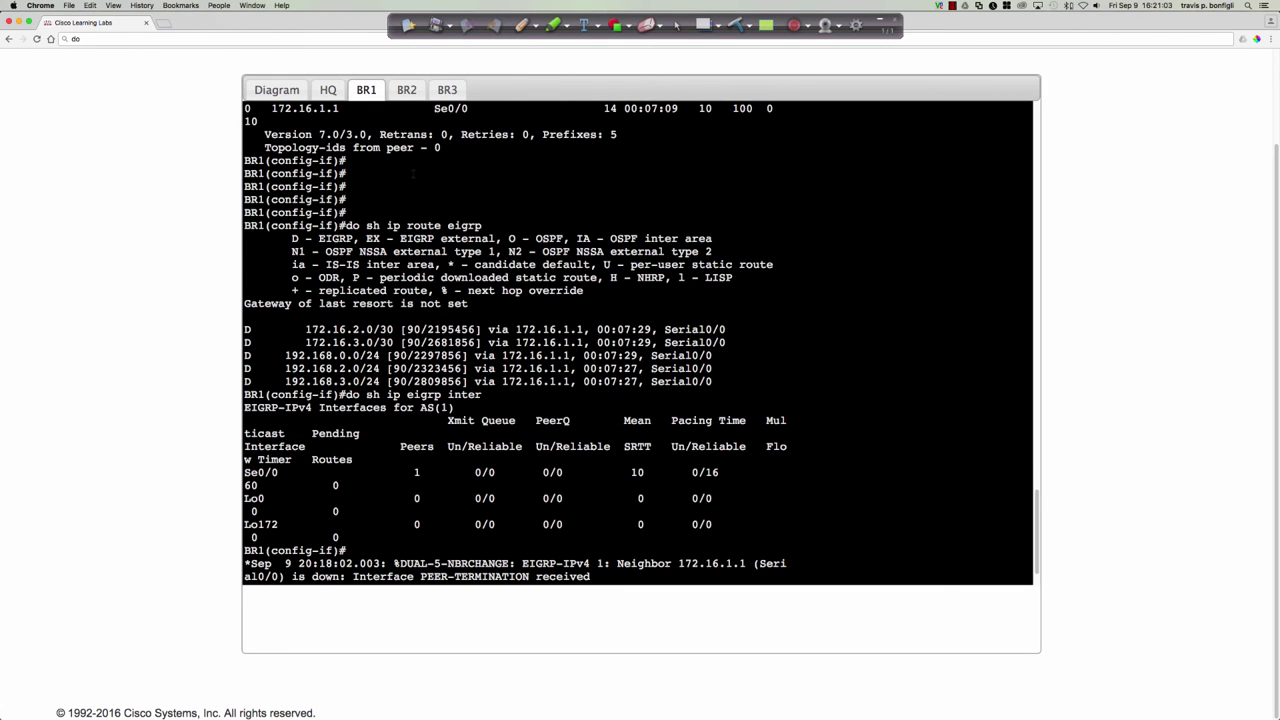
click(328, 90)
- Annotate the Se2/0 neighbor row with an arrow labelled "FR T1", and circle its hold time with an outgoing arrow using the pen
click(521, 24)
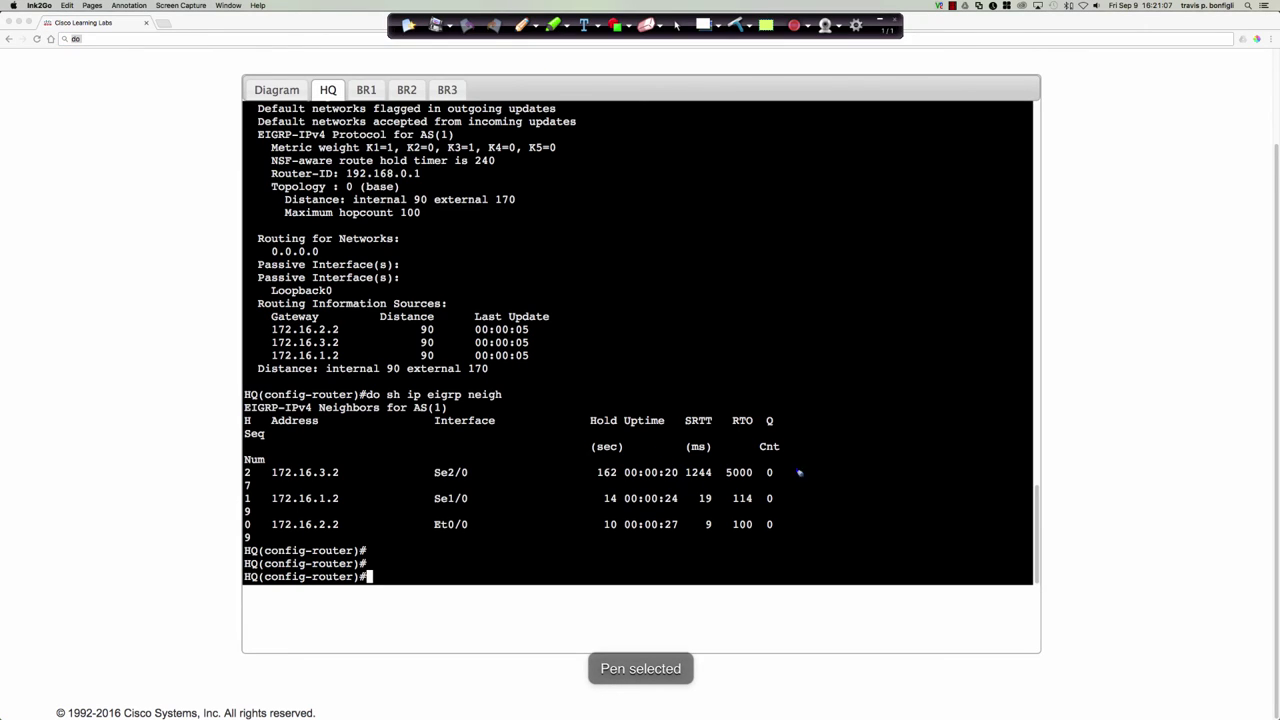
drag(818, 461, 780, 470)
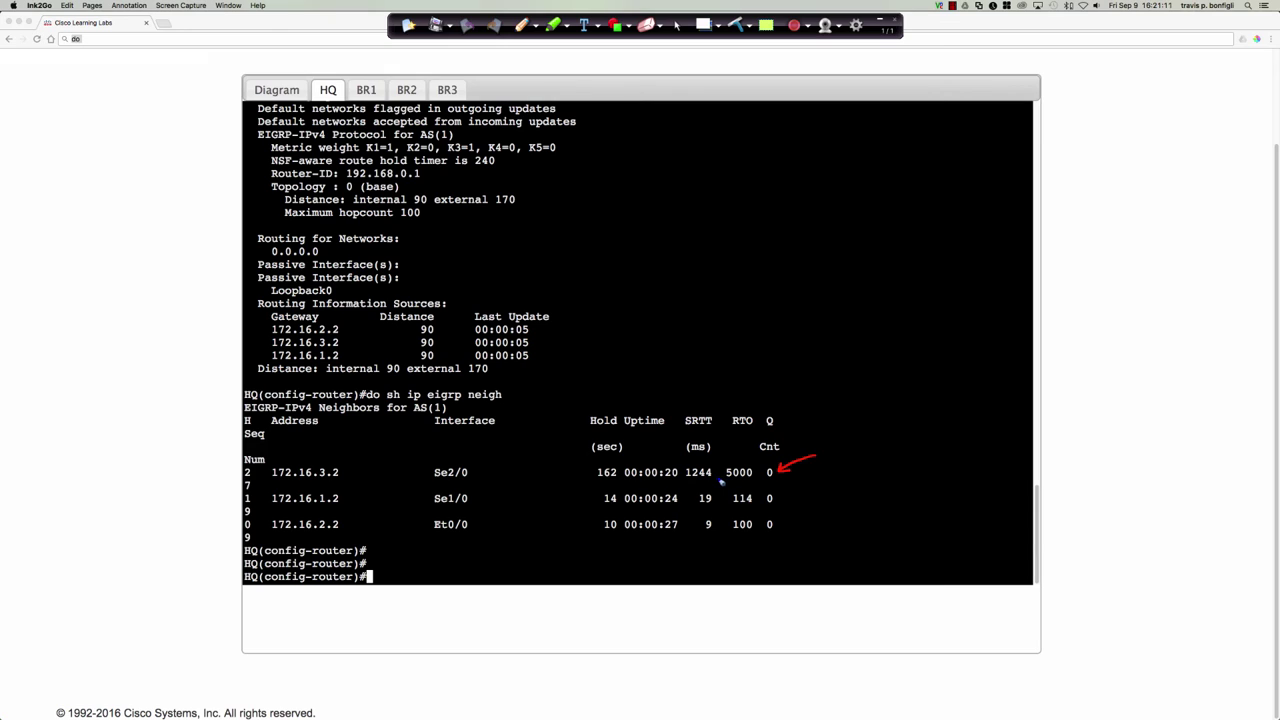
mouse_move(824, 456)
mouse_down()
mouse_move(828, 441)
mouse_move(846, 449)
mouse_move(846, 436)
mouse_move(867, 445)
mouse_move(877, 427)
mouse_move(892, 432)
mouse_up()
mouse_move(615, 463)
mouse_down()
mouse_move(596, 484)
mouse_move(619, 463)
mouse_move(645, 383)
mouse_up()
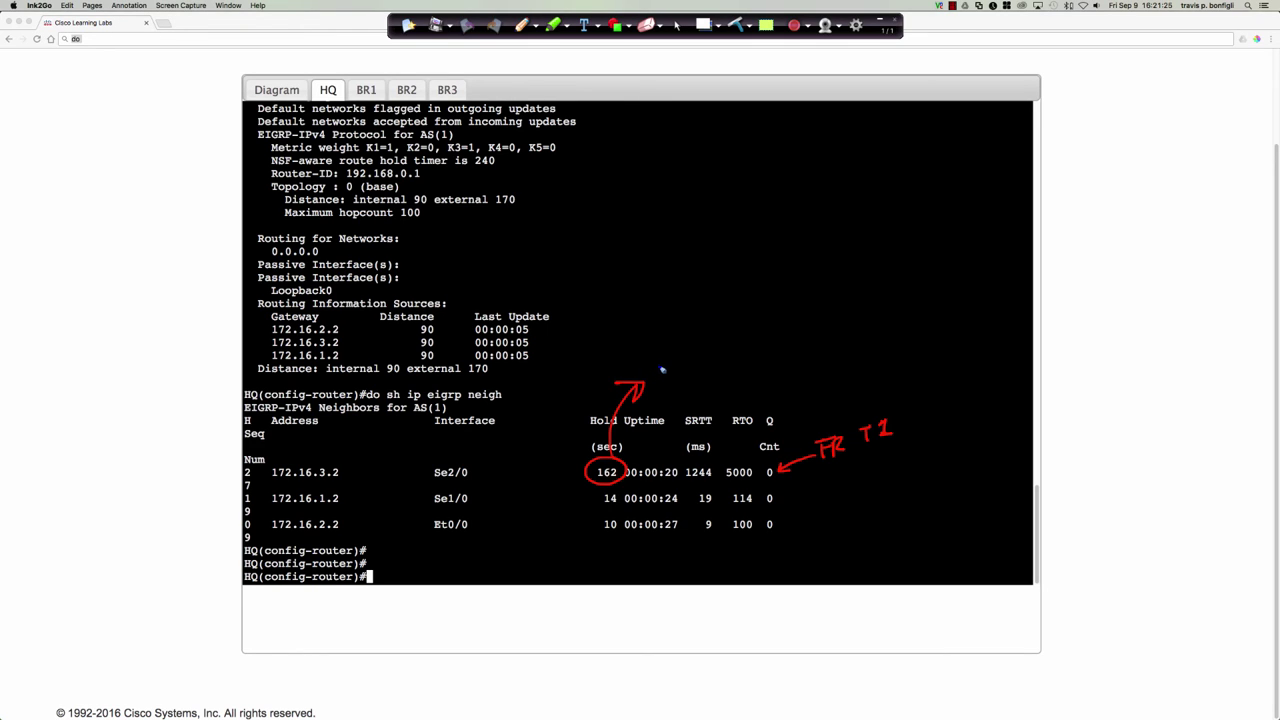
- Write "60 sec. - 3x 180" beside the hold time arrow and draw a box around the note
mouse_move(671, 360)
mouse_down()
mouse_move(669, 382)
mouse_move(662, 373)
mouse_up()
drag(690, 356, 756, 350)
mouse_move(668, 390)
mouse_down()
mouse_move(736, 368)
mouse_move(740, 378)
mouse_move(786, 333)
mouse_up()
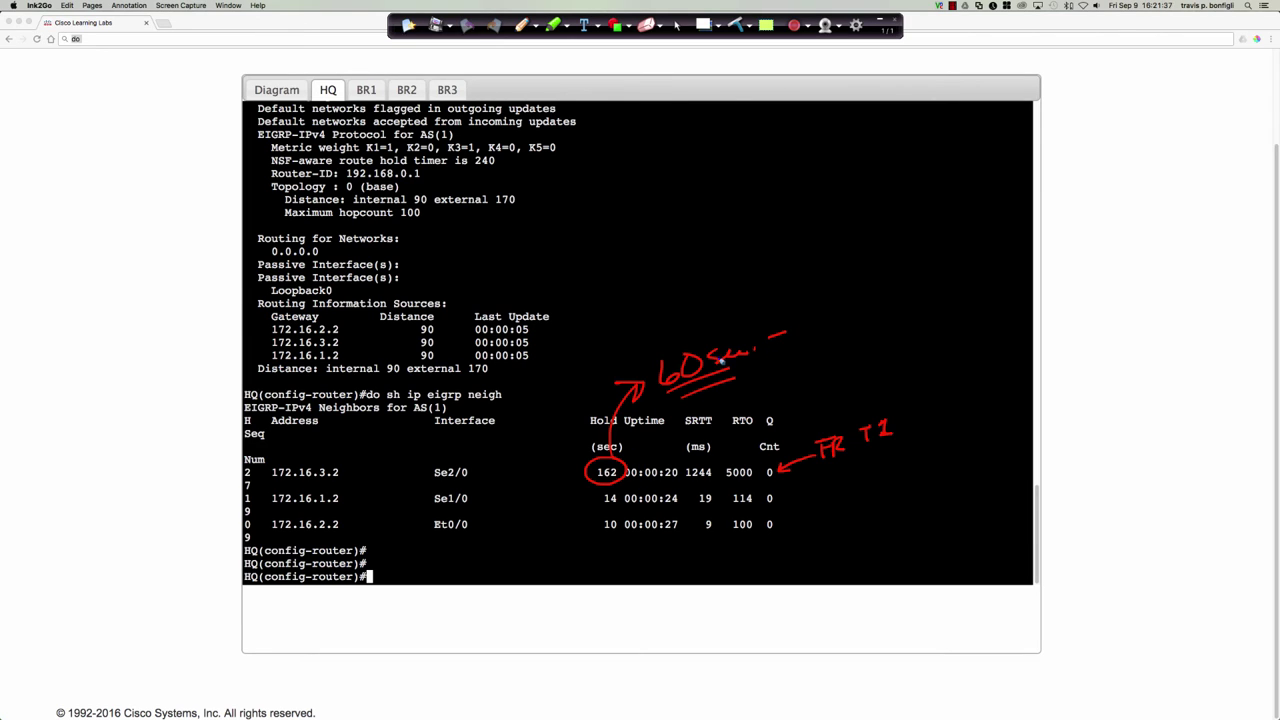
mouse_move(761, 300)
mouse_down()
mouse_move(766, 312)
mouse_move(834, 316)
mouse_move(852, 286)
mouse_move(867, 300)
mouse_move(705, 313)
mouse_move(676, 424)
mouse_move(912, 320)
mouse_move(873, 250)
mouse_move(846, 276)
mouse_up()
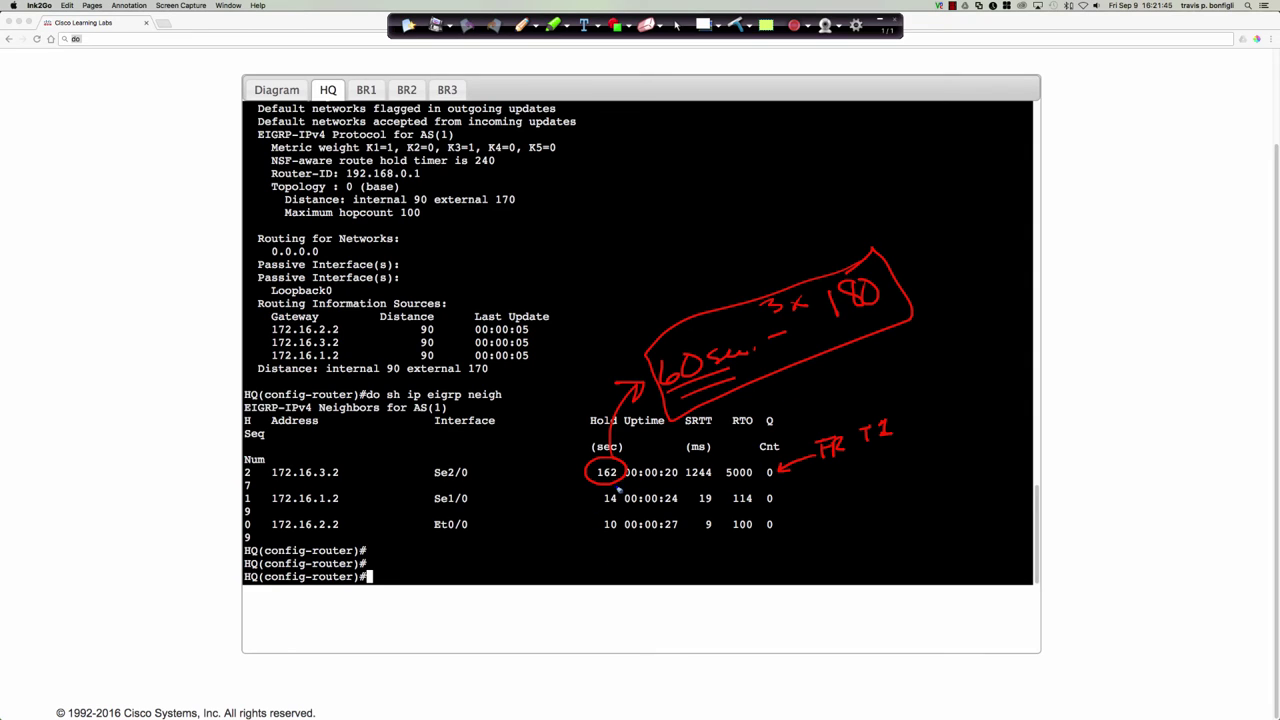
- Box the Se1/0 and Et0/0 hold times, mark them with arrows, circle "FR T1", and clear all pen annotations
mouse_move(597, 487)
mouse_down()
mouse_move(622, 537)
mouse_move(624, 490)
mouse_move(597, 486)
mouse_move(578, 535)
mouse_move(598, 524)
mouse_up()
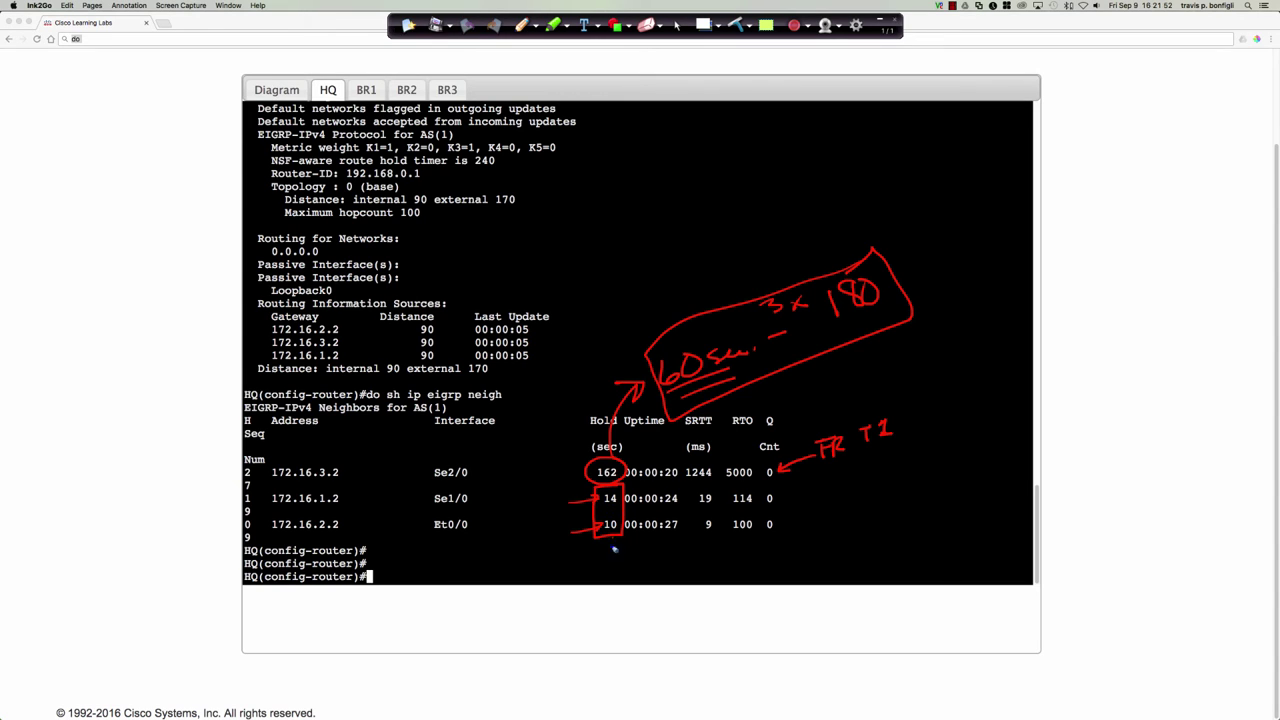
mouse_move(609, 553)
mouse_down()
mouse_move(614, 539)
mouse_move(620, 553)
mouse_up()
mouse_move(546, 472)
mouse_down()
mouse_move(596, 475)
mouse_move(586, 467)
mouse_move(586, 479)
mouse_up()
mouse_move(852, 418)
mouse_down()
mouse_move(806, 455)
mouse_move(858, 405)
mouse_up()
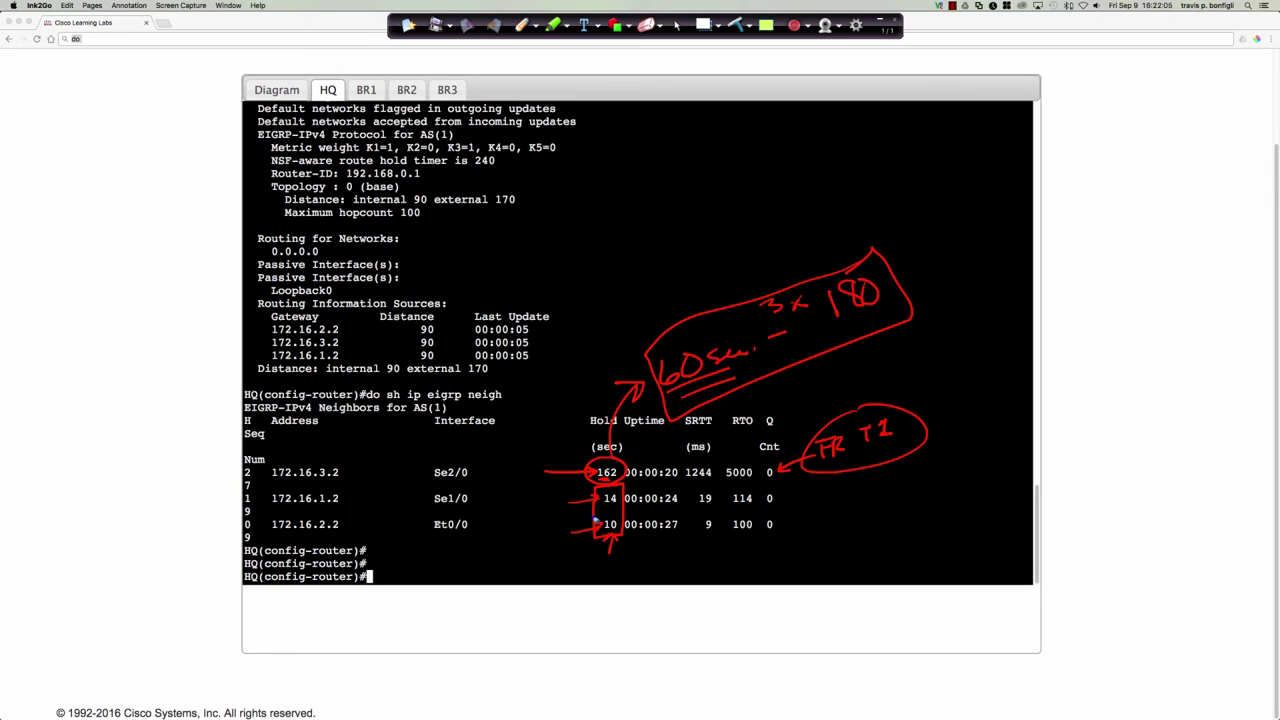
mouse_move(674, 339)
mouse_down()
mouse_move(680, 357)
mouse_move(690, 338)
mouse_move(722, 331)
mouse_up()
click(737, 29)
click(677, 27)
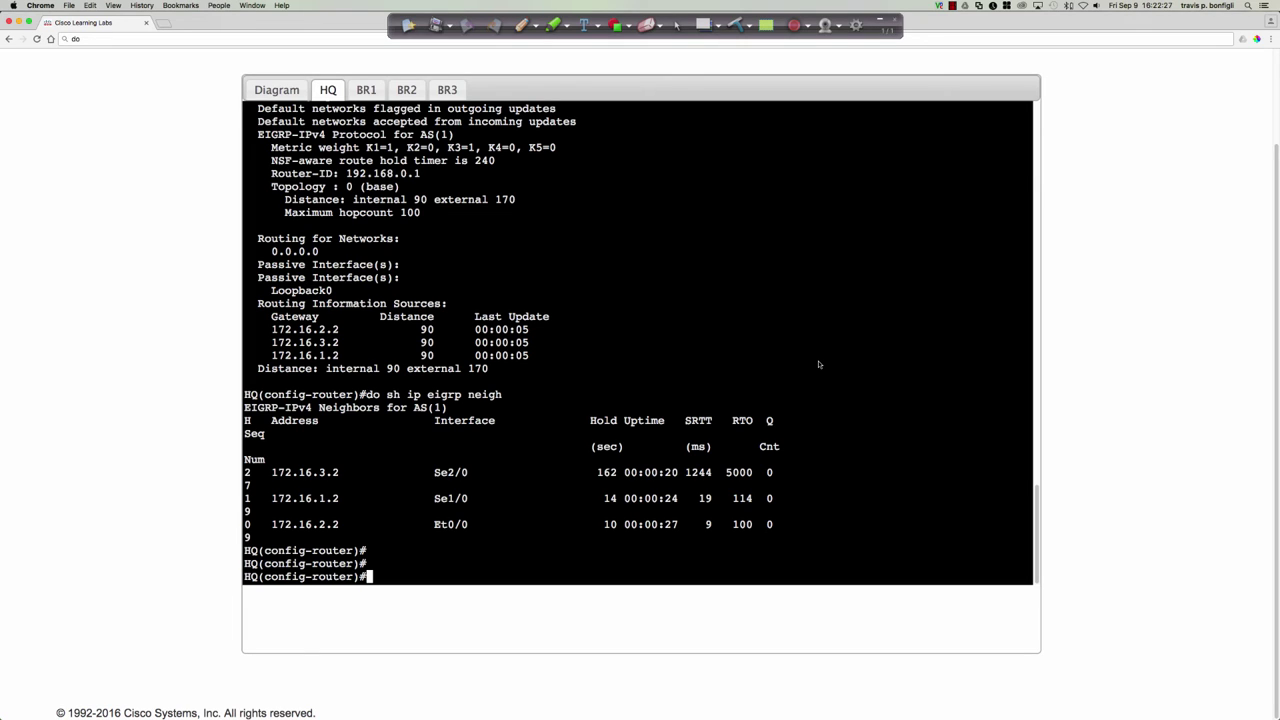
- Run "do sh run | sec eigrp" on HQ to review the EIGRP section of the running configuration
text(do sh run | sec eigrp)
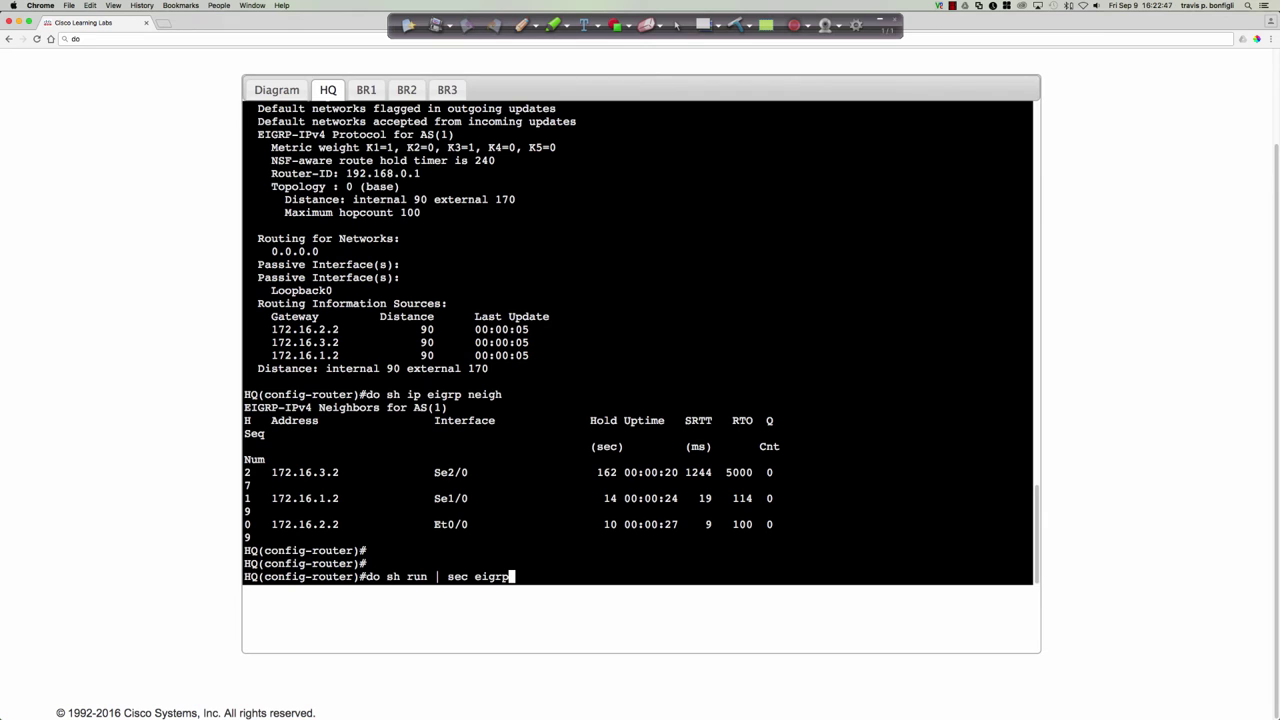
key(Return)
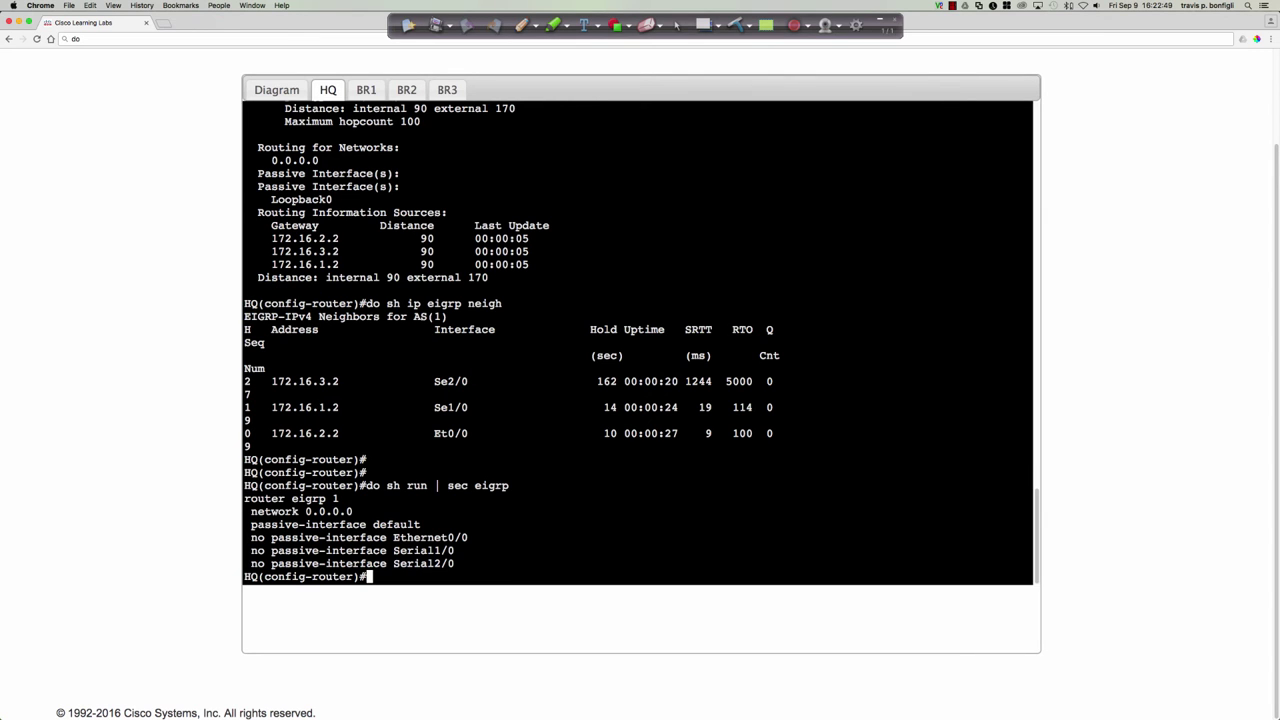
key(Return)
key(Return)
key(Return)
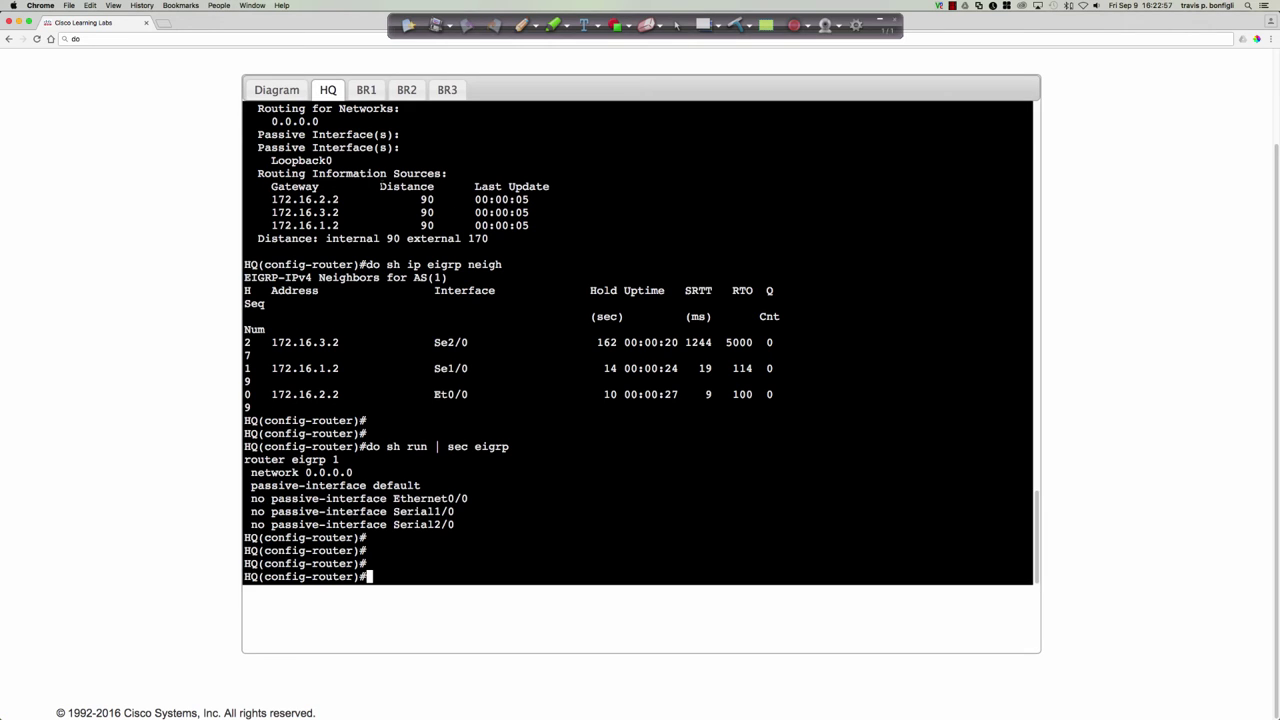
- Switch to the BR1 console, add blank prompt lines, and leave configuration mode with "end"
click(366, 89)
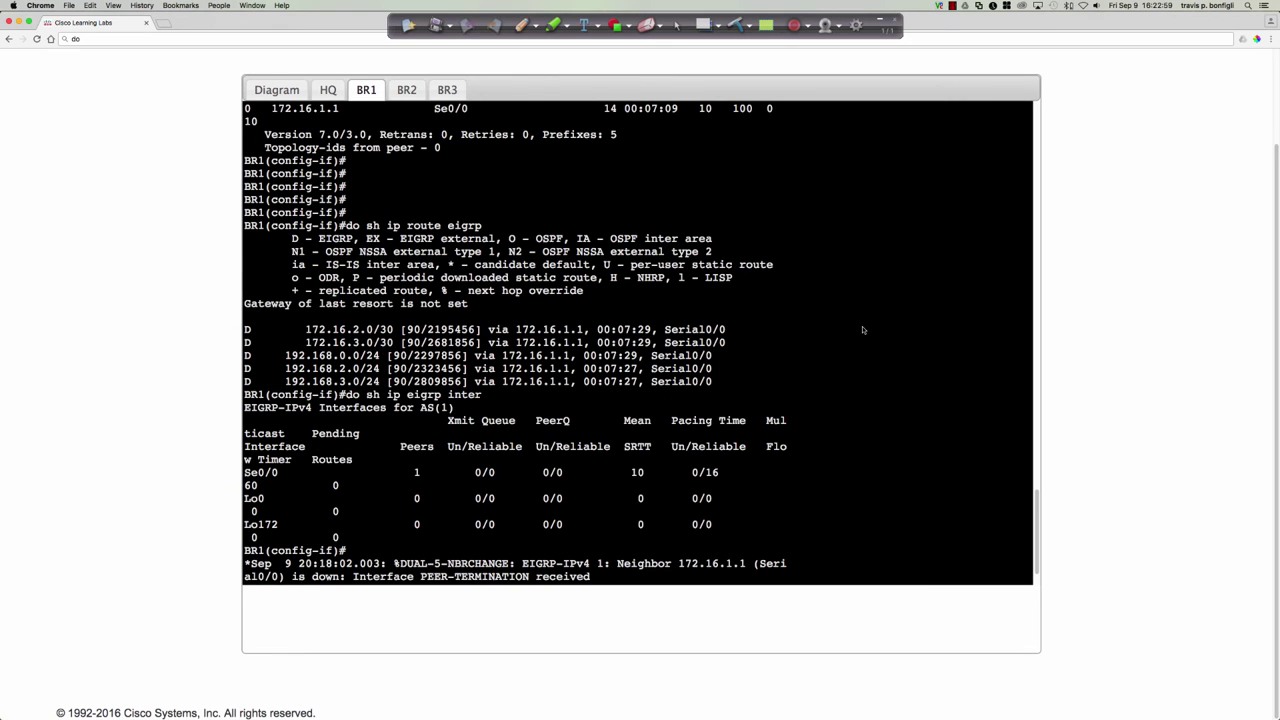
key(Return)
key(Return)
key(Return)
key(Return)
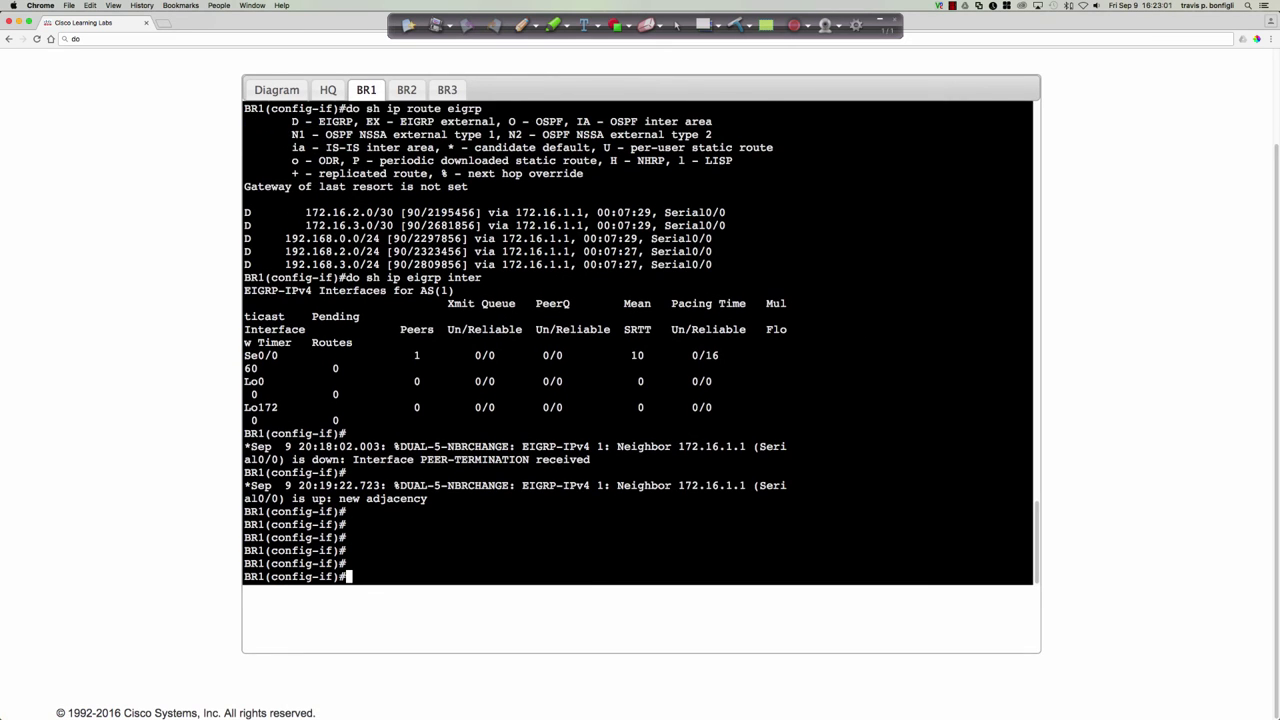
text(end)
key(Return)
- Enable hello packet debugging on BR1 with "debug eigrp packets hello"
text(debug )
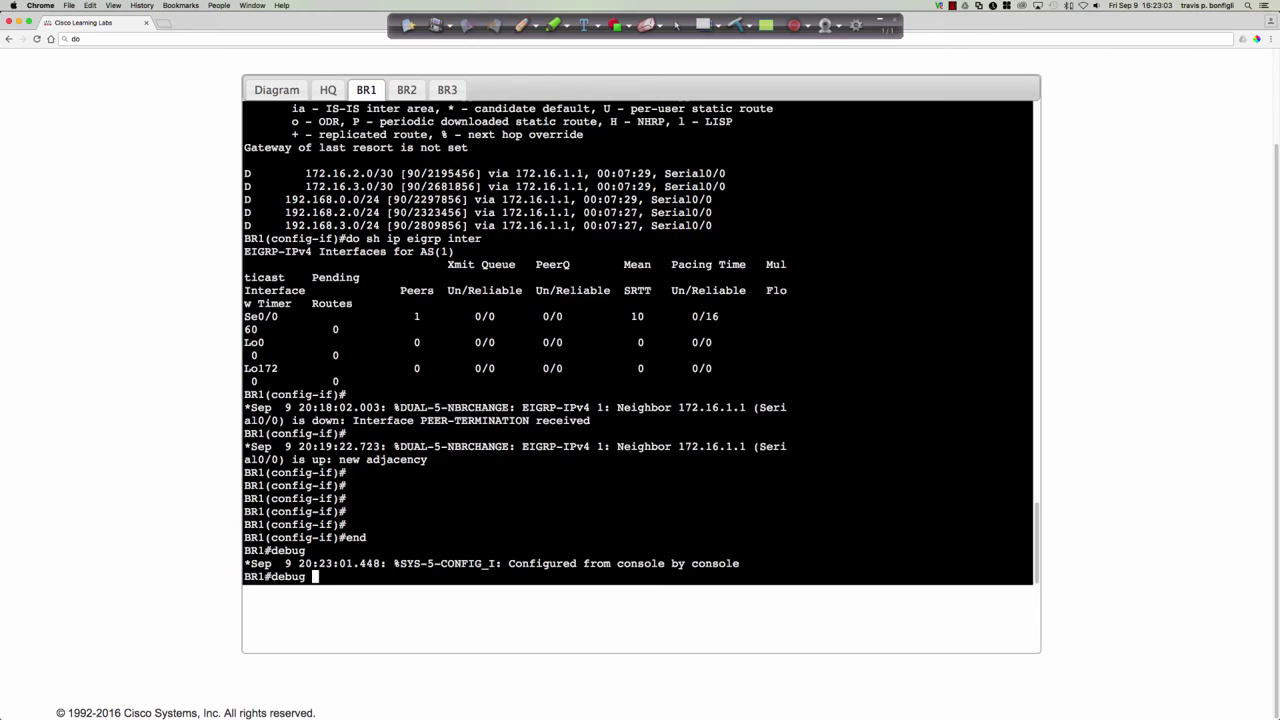
text(eigrp packets hello)
key(Return)
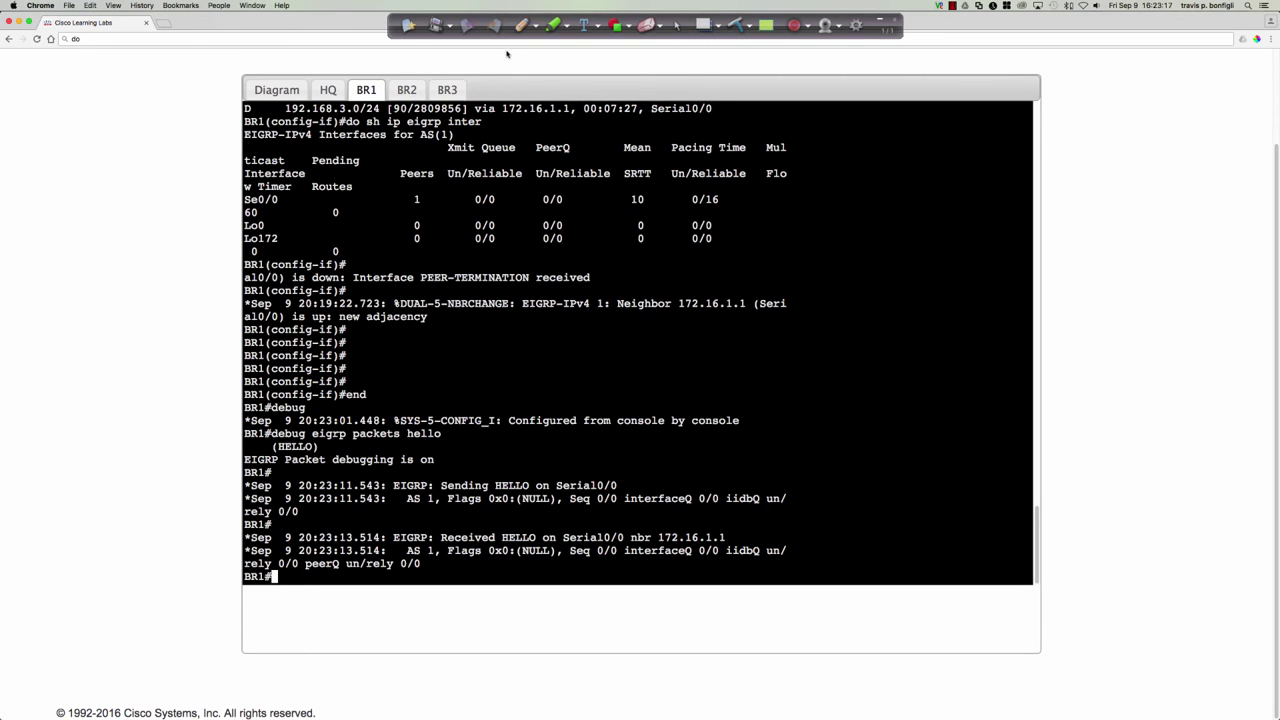
- Underline the "Sending" and "Received" hello entries in BR1's debug output with the pen, and clear the marks
click(521, 25)
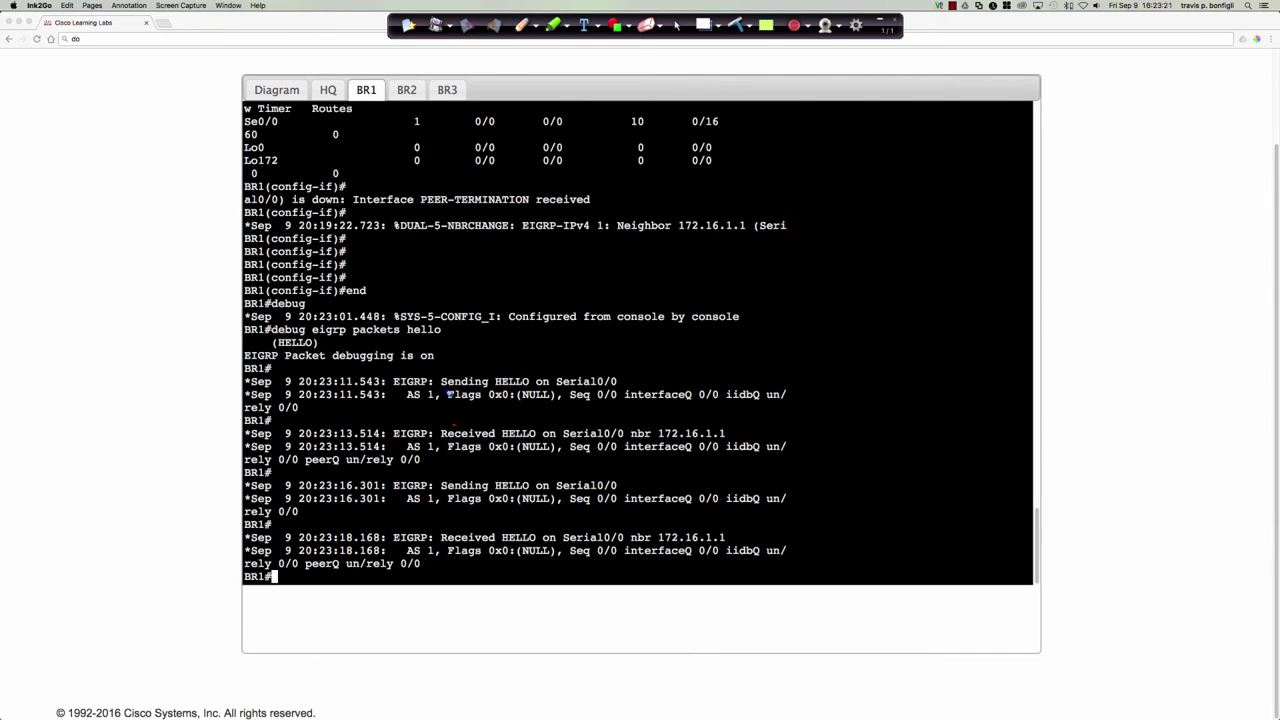
drag(442, 387, 487, 387)
drag(442, 438, 493, 437)
drag(442, 489, 490, 489)
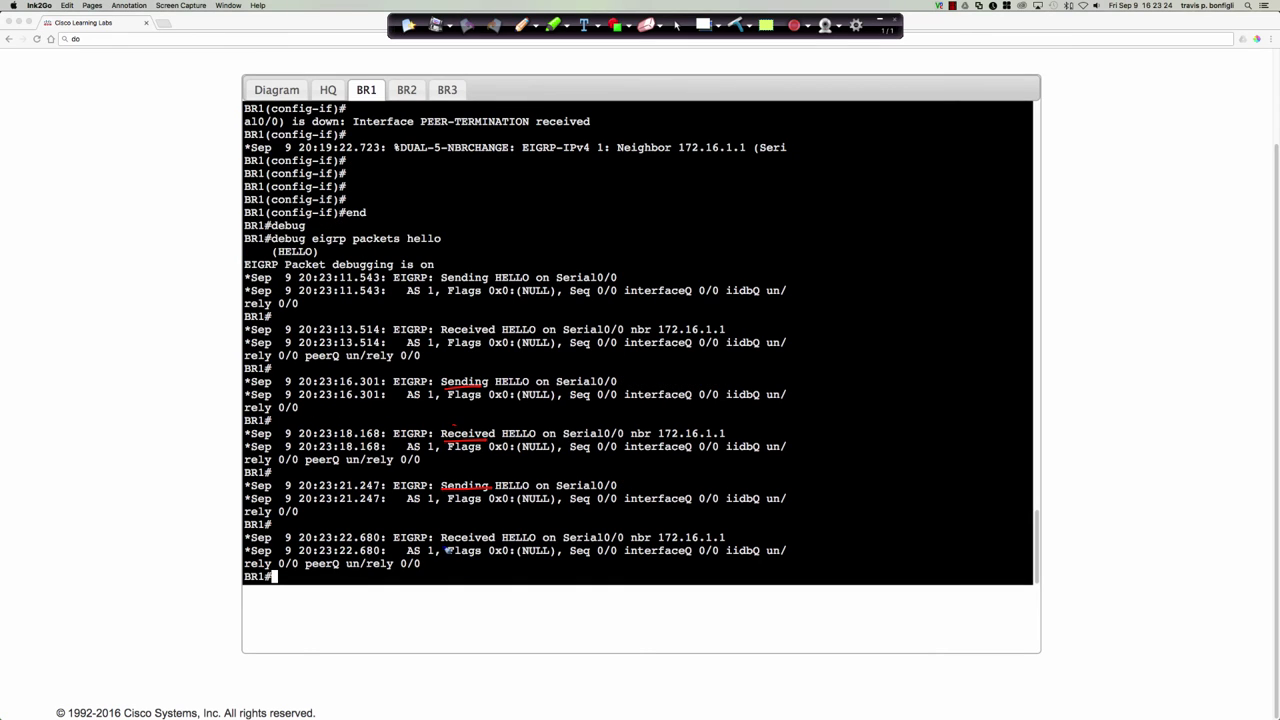
drag(442, 543, 512, 543)
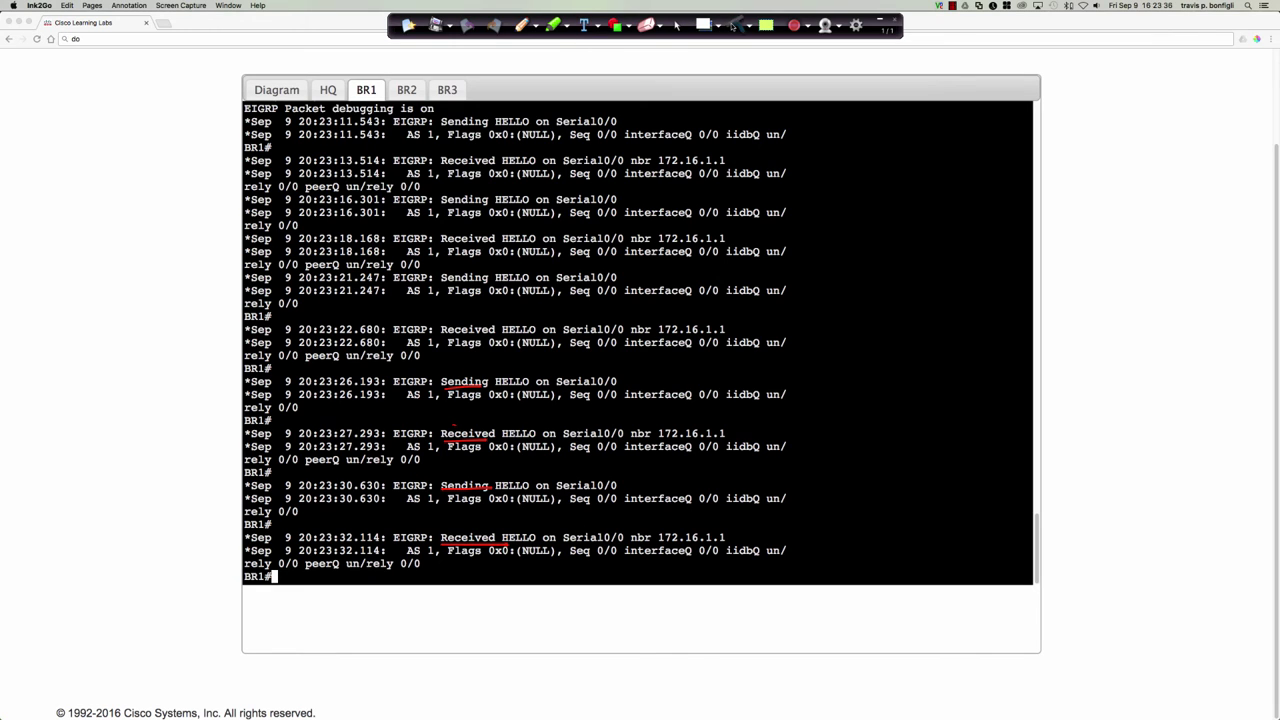
click(735, 27)
click(678, 26)
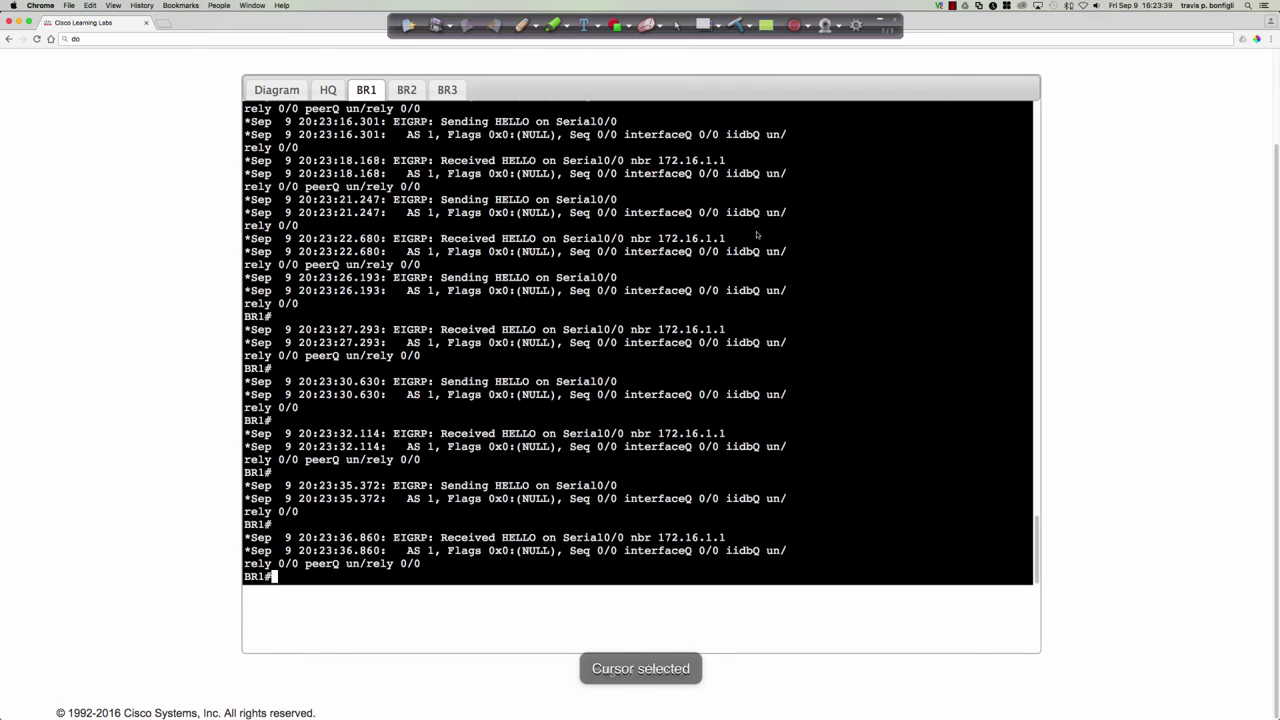
- Turn off all debugging on BR1 with "u all"
click(760, 237)
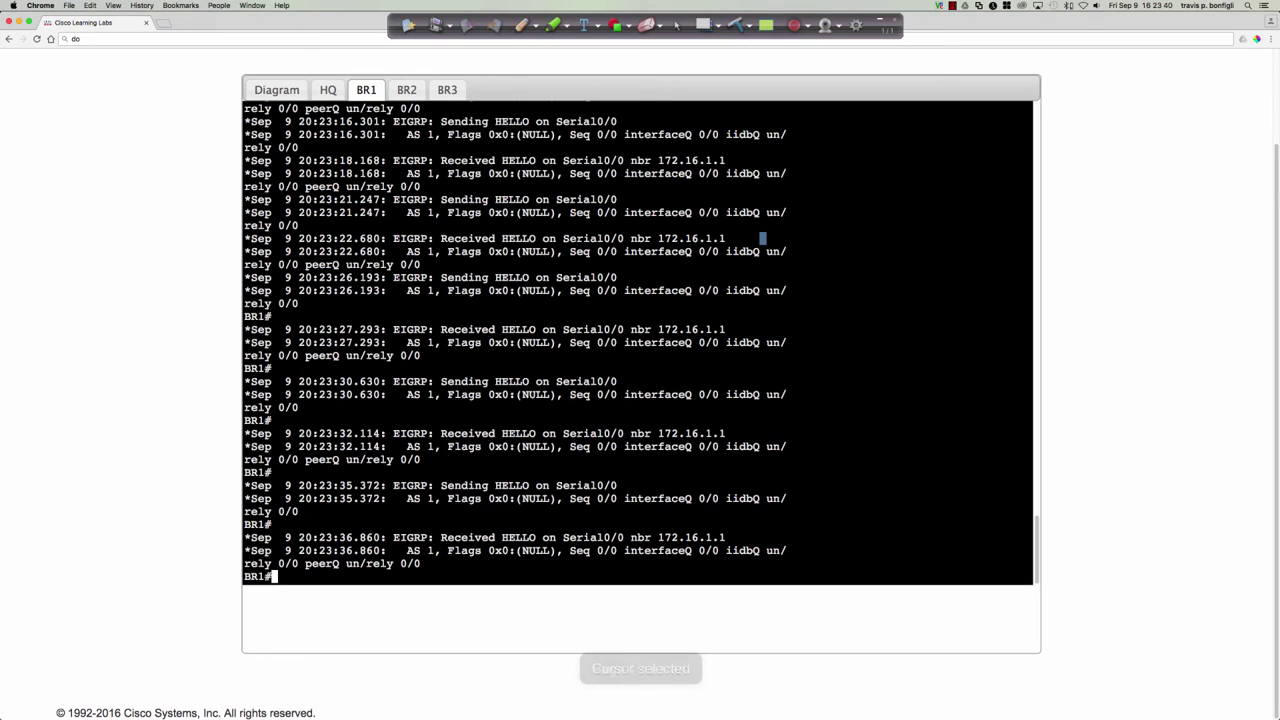
text(u all)
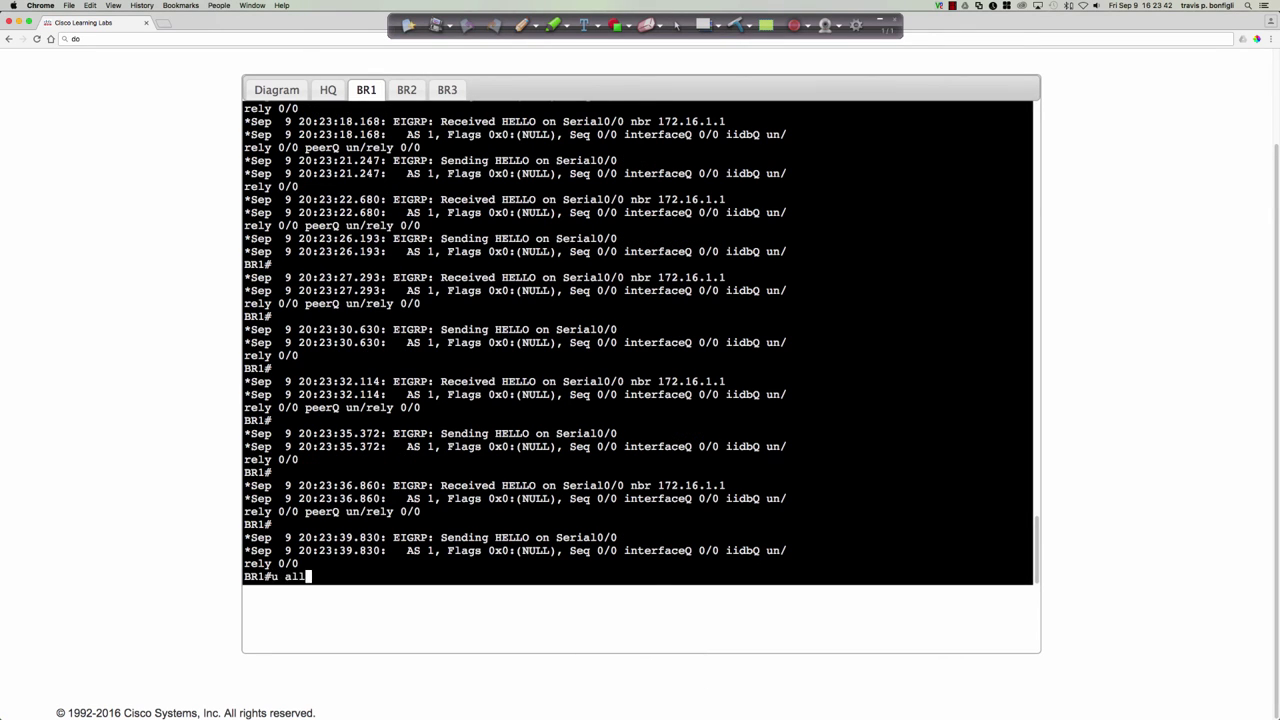
key(Return)
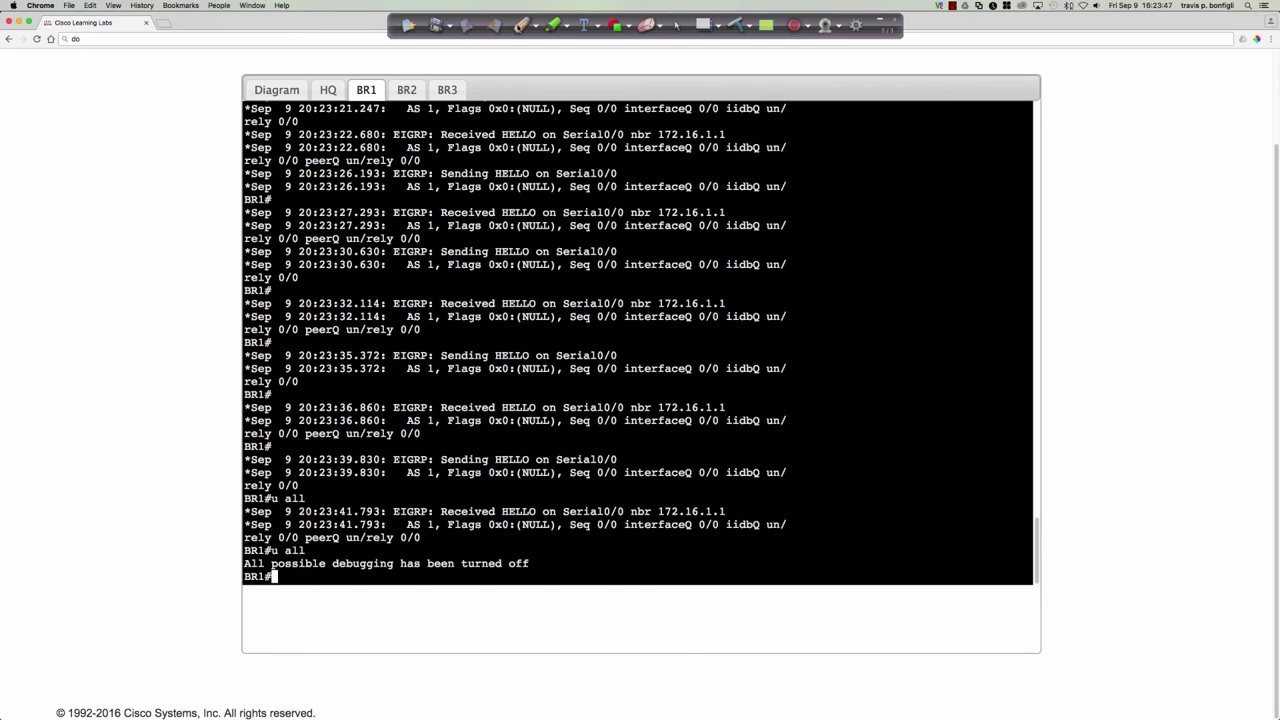
- Circle the first four "Received" hello entries in BR1's debug output with the pen
click(521, 24)
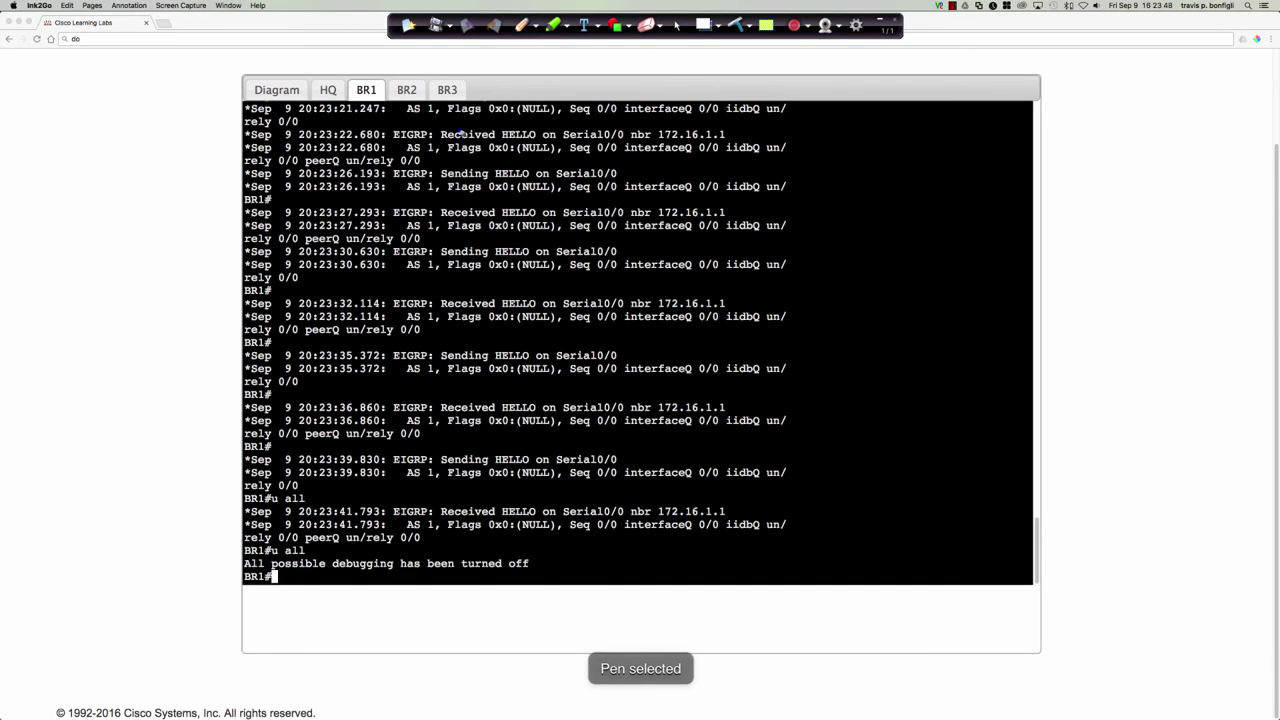
mouse_move(460, 126)
mouse_down()
mouse_move(444, 124)
mouse_move(500, 140)
mouse_move(436, 128)
mouse_up()
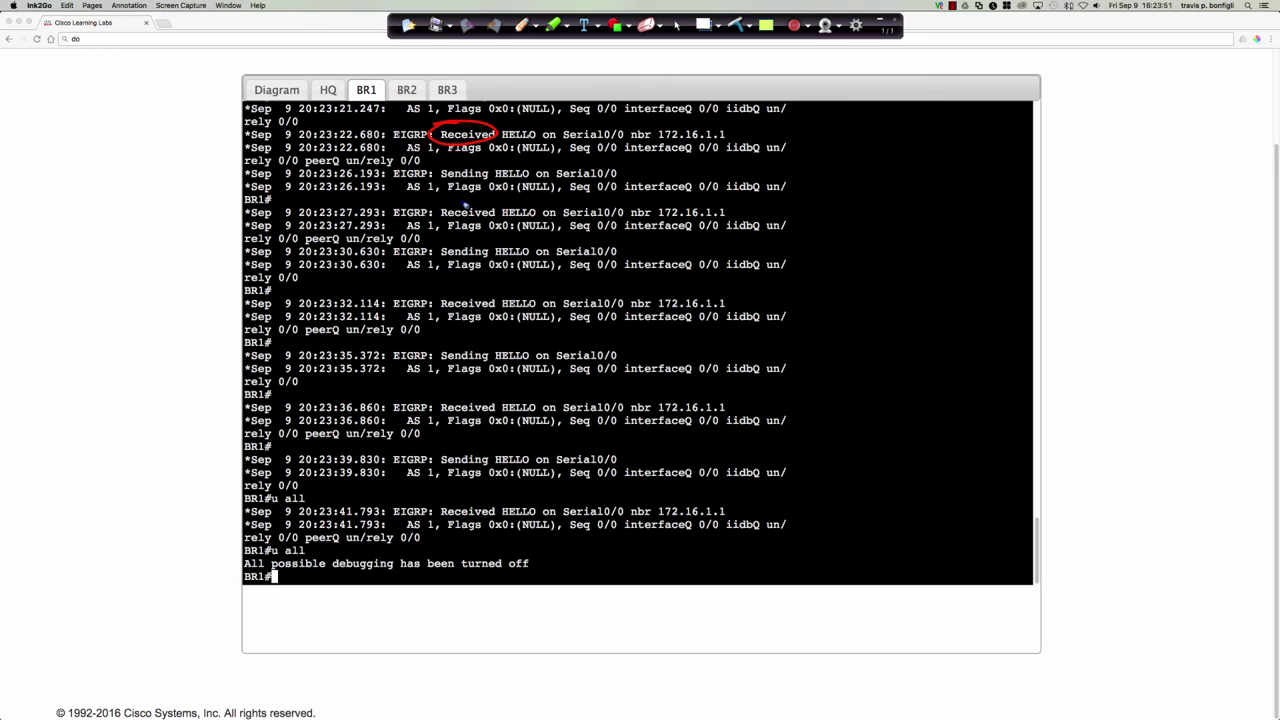
mouse_move(466, 205)
mouse_down()
mouse_move(490, 226)
mouse_move(446, 203)
mouse_up()
mouse_move(462, 297)
mouse_down()
mouse_move(466, 317)
mouse_move(452, 298)
mouse_up()
mouse_move(455, 400)
mouse_down()
mouse_move(495, 426)
mouse_move(443, 398)
mouse_up()
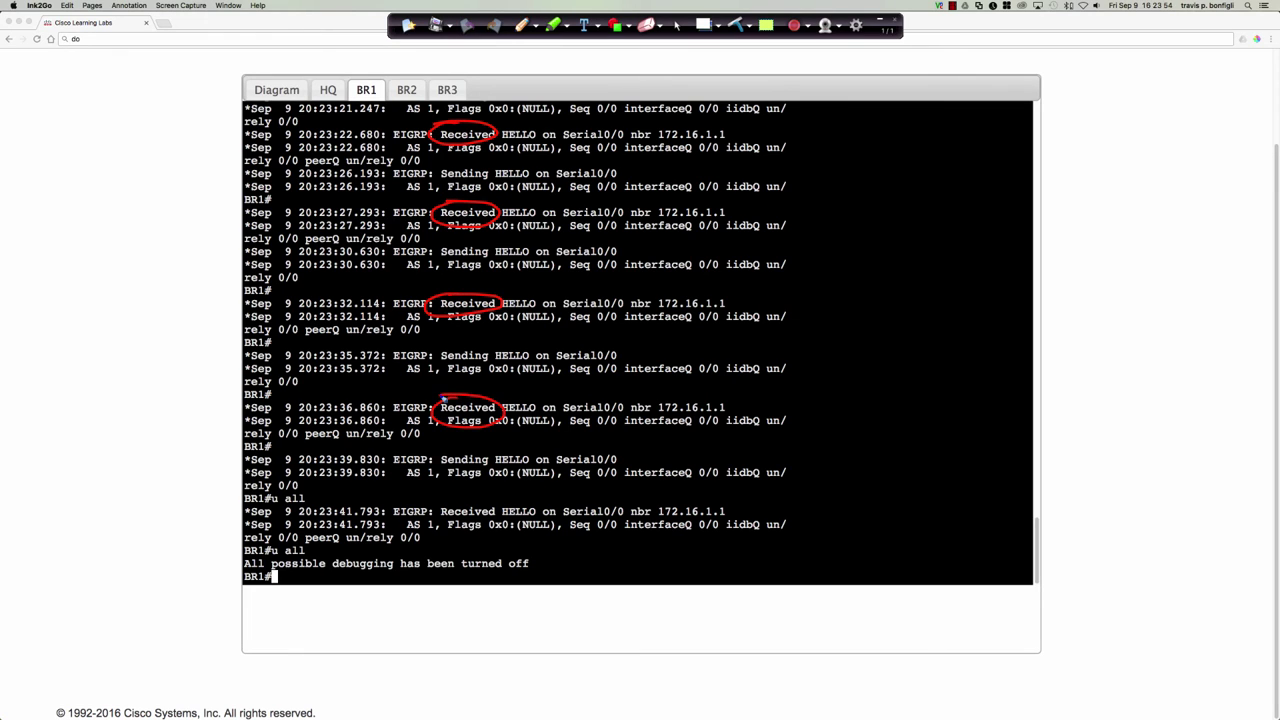
- Mark the intervals between hello timestamps with arrows and circled 5s, and circle the 20:23:35 "Sending" entry
mouse_move(337, 62)
mouse_down()
mouse_move(330, 141)
mouse_move(358, 145)
mouse_up()
mouse_move(300, 220)
mouse_down()
mouse_move(366, 222)
mouse_move(338, 214)
mouse_move(378, 190)
mouse_move(341, 292)
mouse_move(374, 291)
mouse_move(369, 273)
mouse_up()
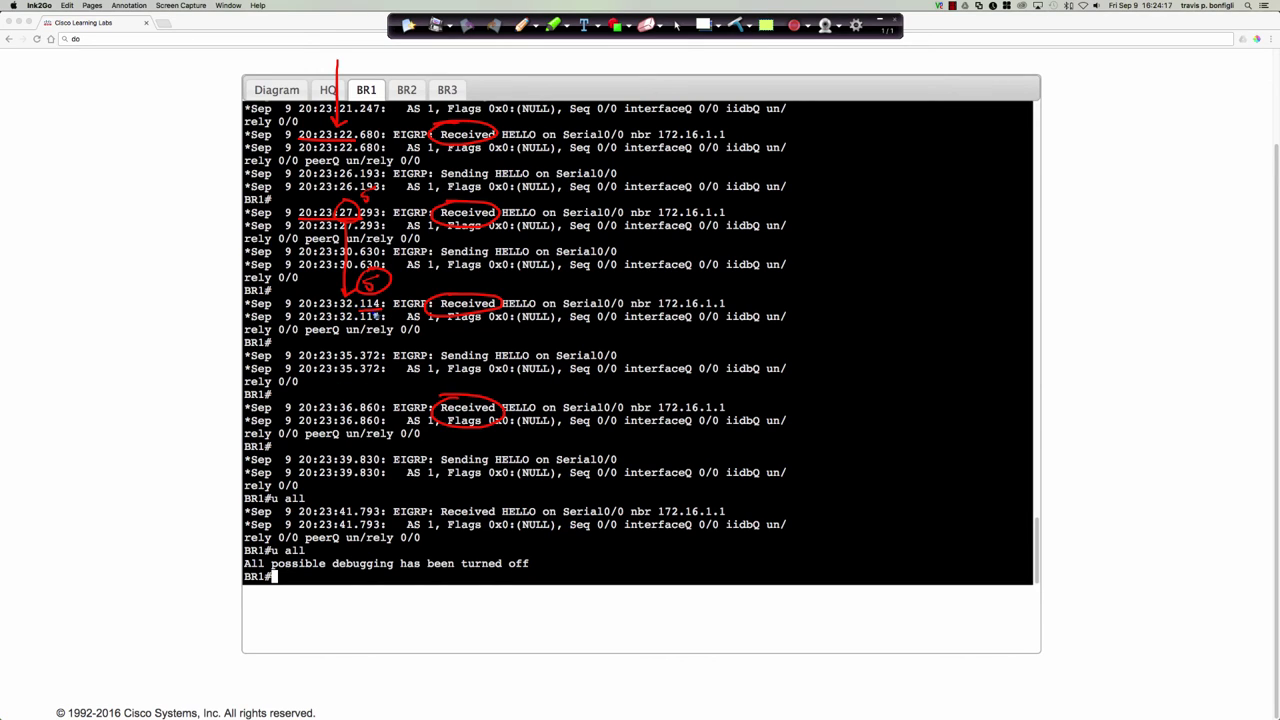
mouse_move(379, 372)
mouse_down()
mouse_move(375, 394)
mouse_move(383, 384)
mouse_up()
mouse_move(349, 323)
mouse_down()
mouse_move(346, 400)
mouse_move(368, 366)
mouse_up()
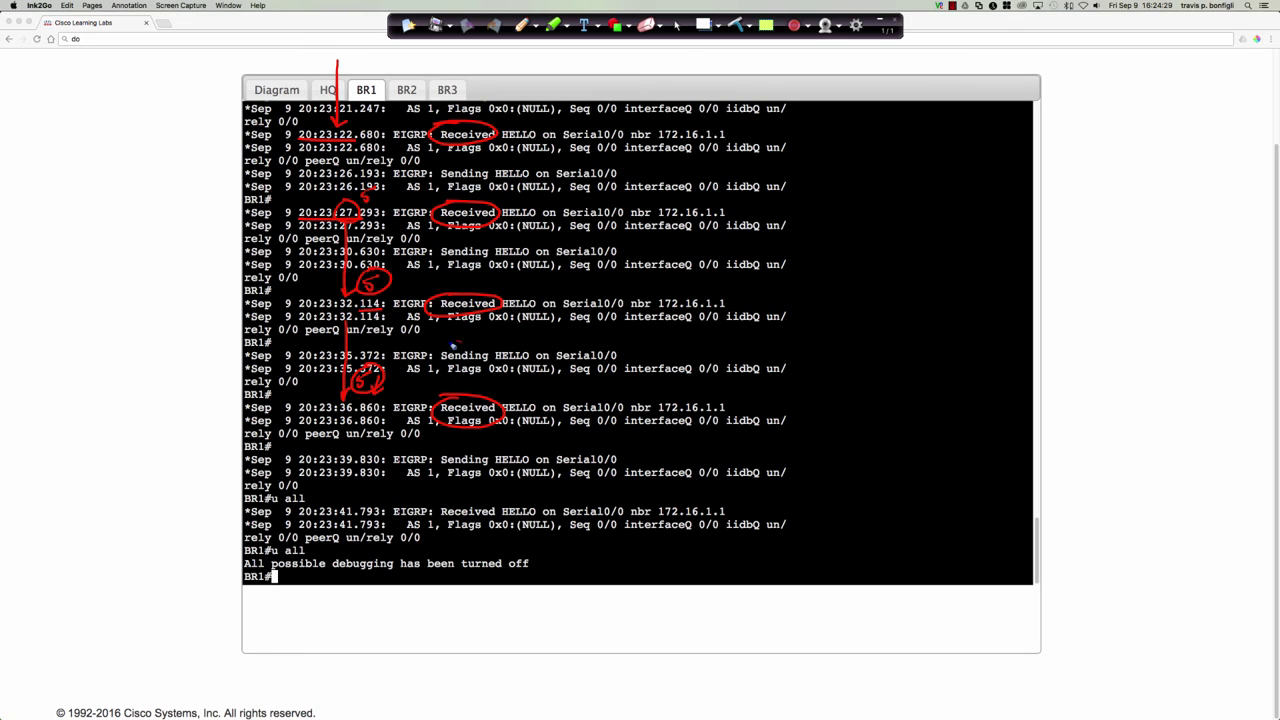
drag(454, 347, 450, 342)
mouse_move(363, 344)
mouse_down()
mouse_move(290, 367)
mouse_move(279, 405)
mouse_move(352, 456)
mouse_move(405, 440)
mouse_up()
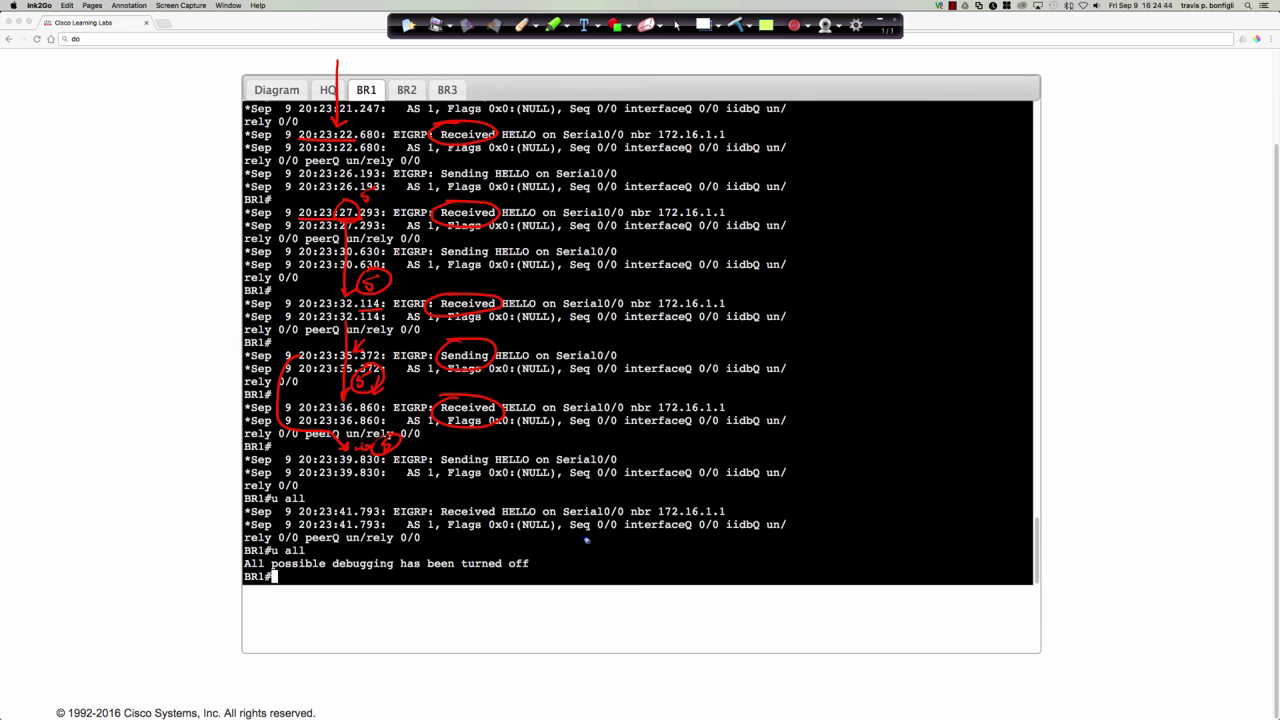
- Finish marking BR1's debug output with the pen, and clear all the marks from the page
mouse_move(572, 518)
mouse_down()
mouse_move(576, 533)
mouse_move(625, 533)
mouse_move(613, 537)
mouse_up()
mouse_move(605, 535)
mouse_down()
mouse_move(618, 532)
mouse_move(607, 536)
mouse_up()
click(677, 26)
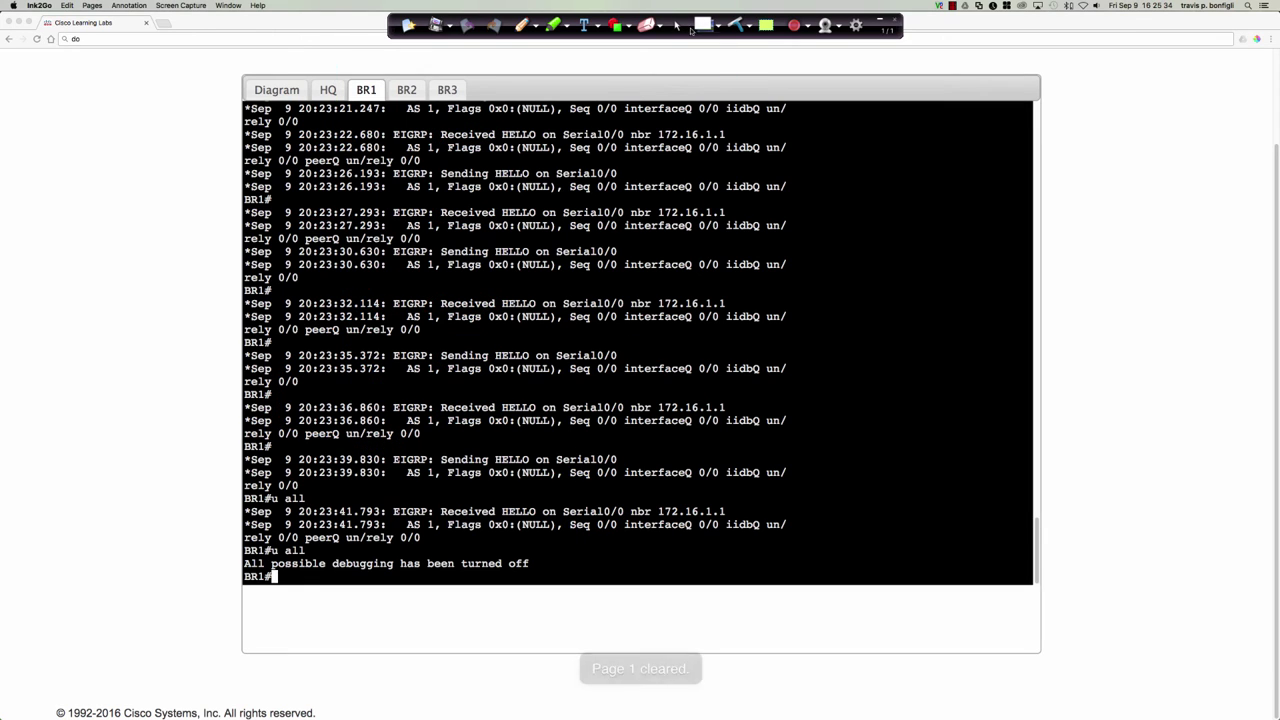
- Show HQ's detailed EIGRP interface information with "do sh ip eigrp inter det" and page through to the end
click(331, 91)
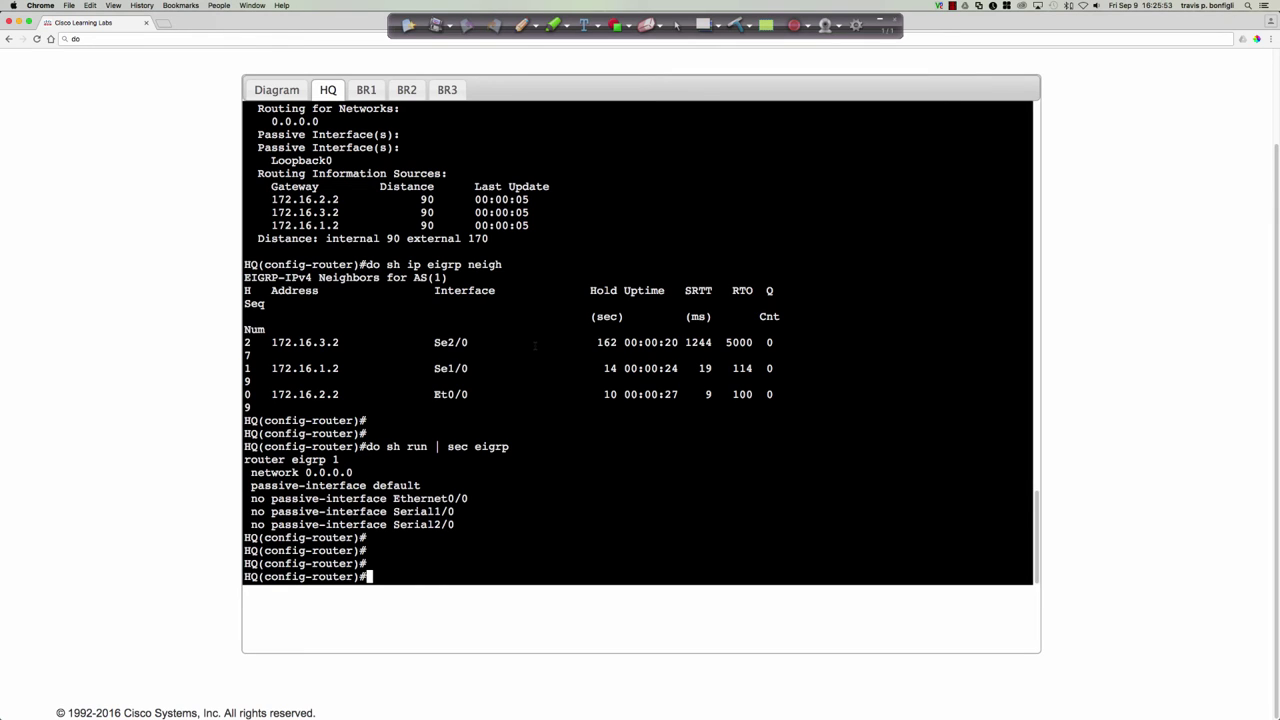
text(do sh ip eigrp inter det)
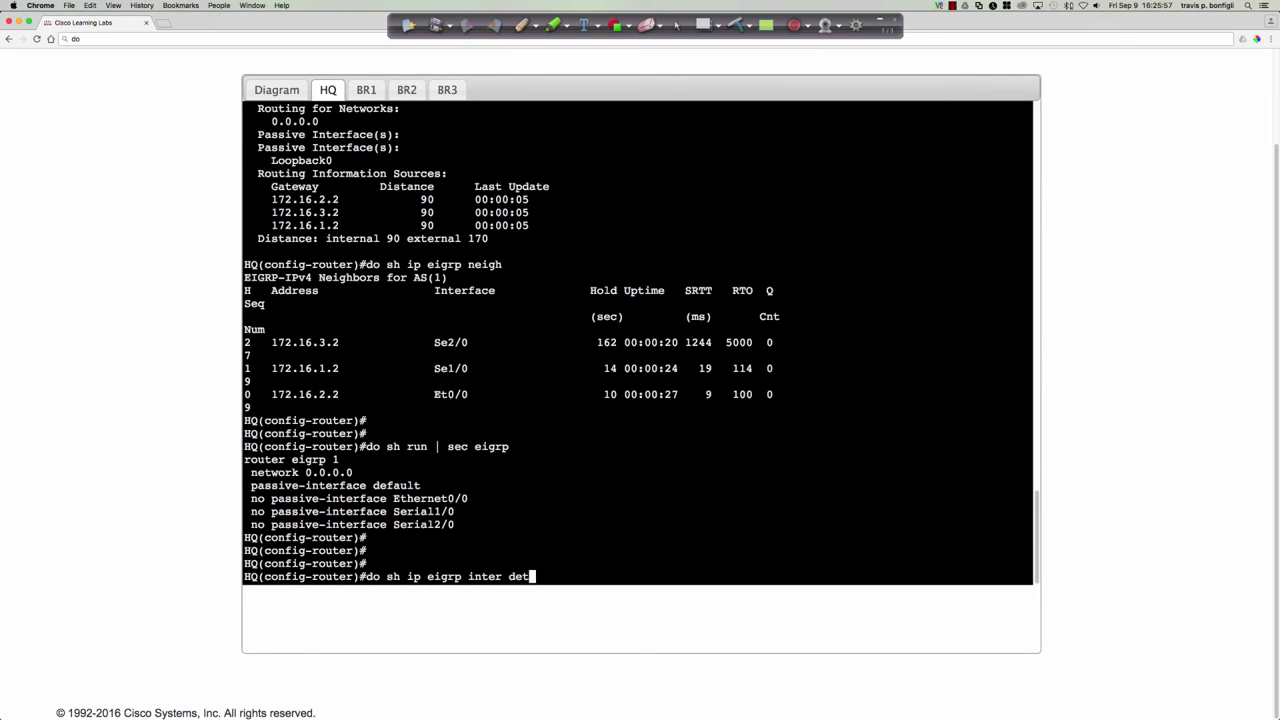
key(Return)
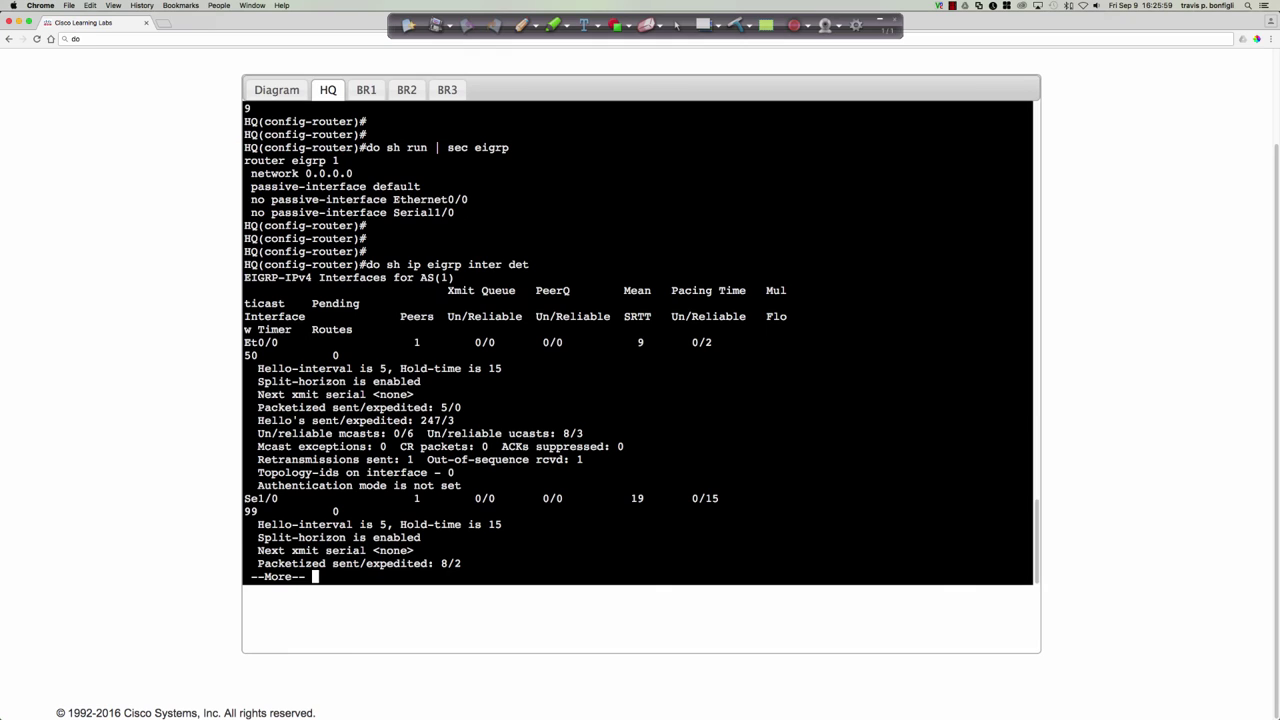
key(space)
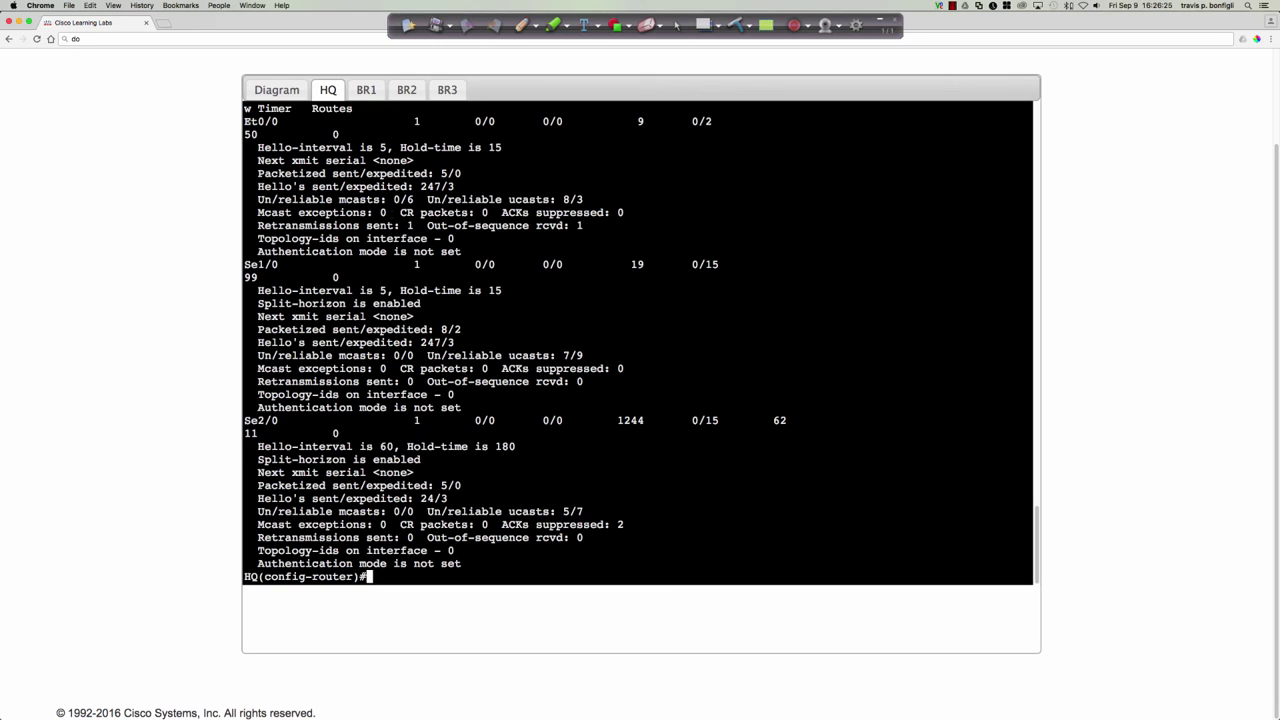
- Turn on EIGRP hello packet debugging on BR1 with "debug eigrp packets hell"
click(366, 90)
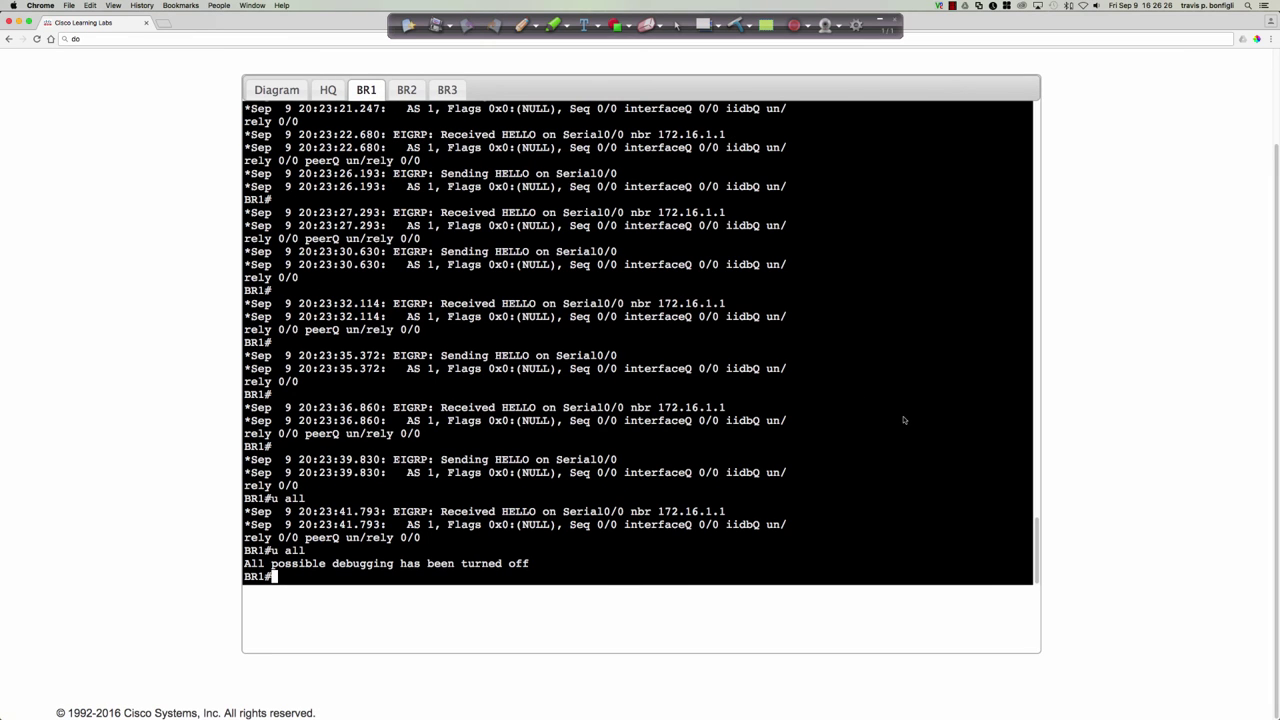
text(debug eigrp pack)
key(Tab)
text(helo)
key(Return)
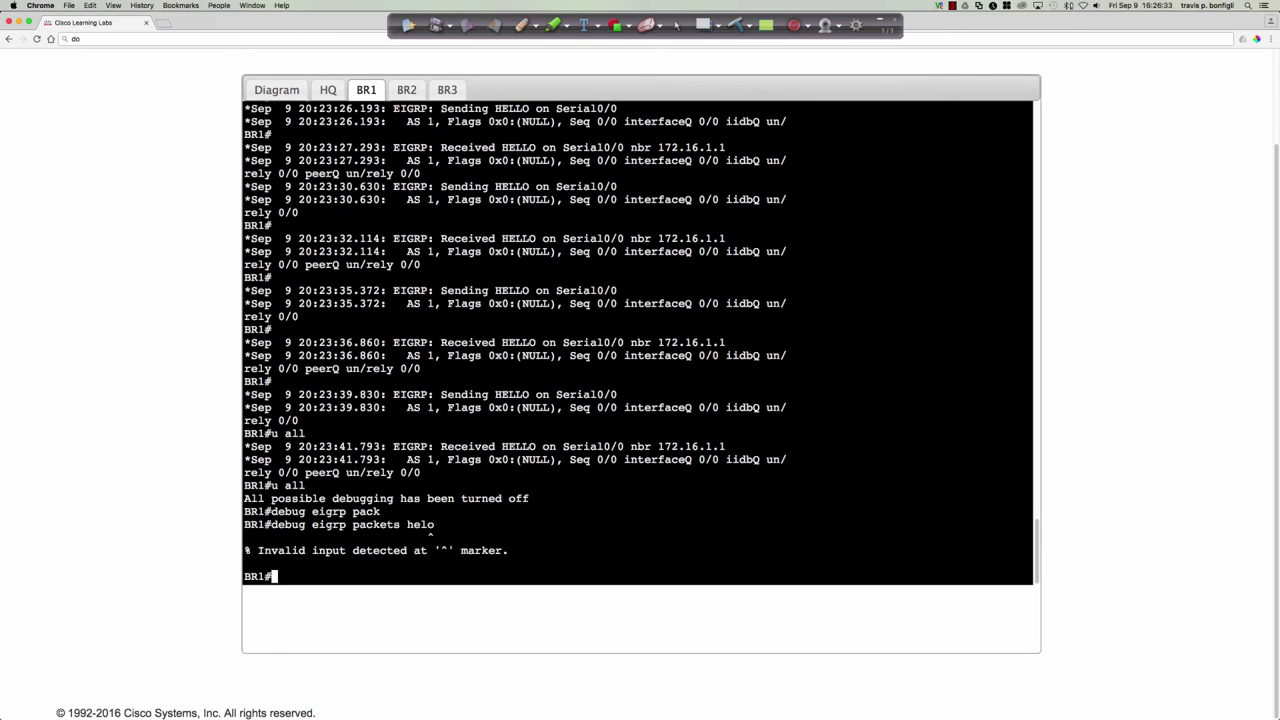
key(Up)
key(BackSpace)
text(l)
key(Return)
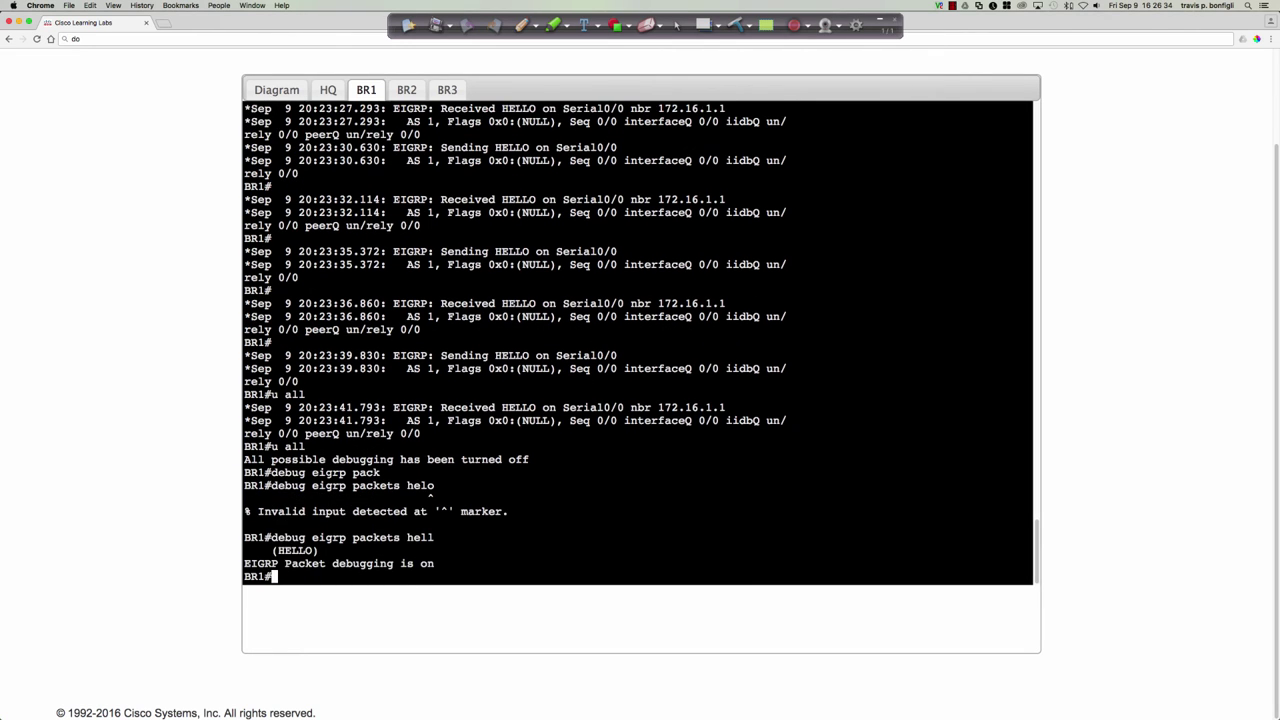
key(Return)
key(Return)
key(Return)
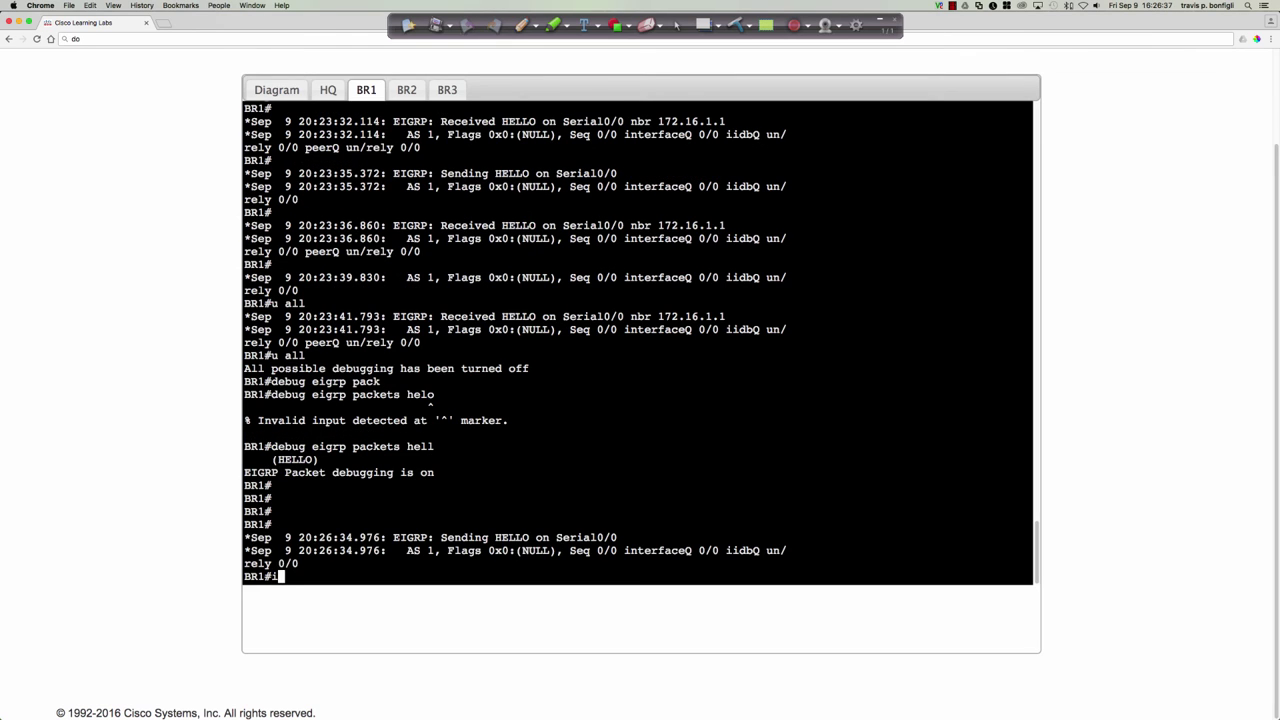
- Enter global configuration mode on BR1 and try to shut down interface s1/0
text(conf t)
key(Return)
text(int )
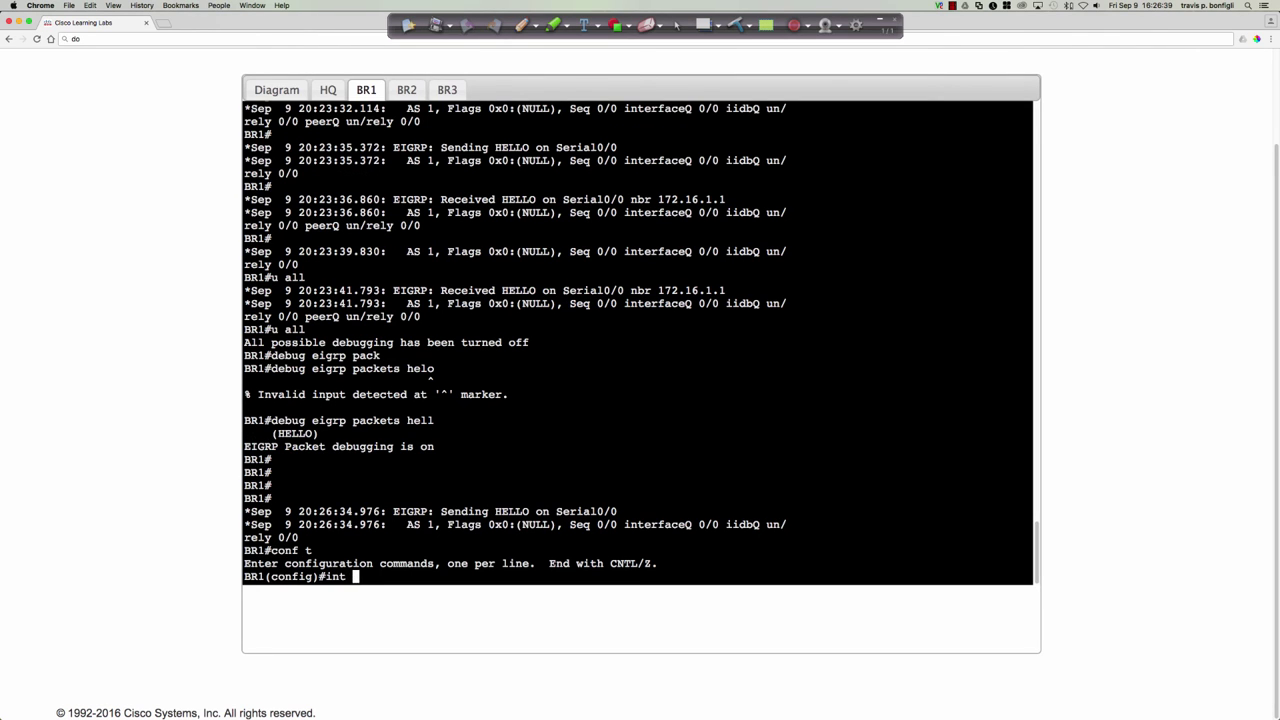
text(sl/0)
key(Return)
text(shut)
key(Return)
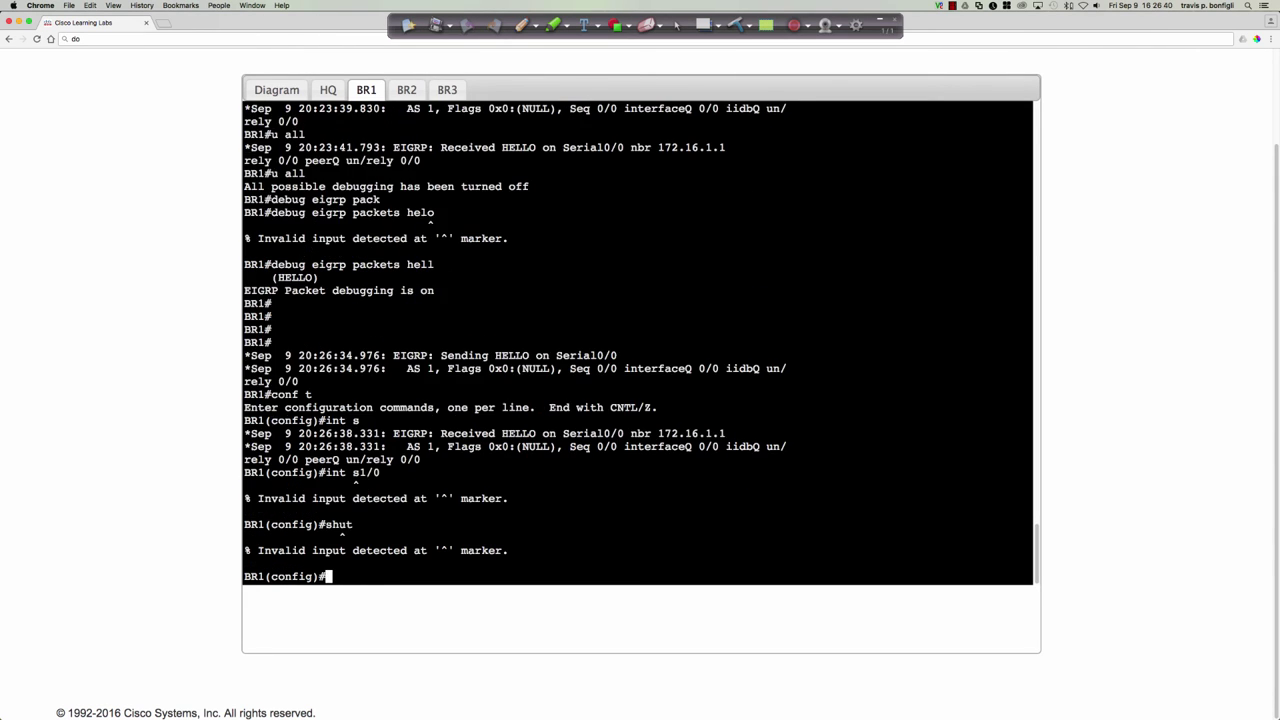
key(Return)
key(Return)
key(Return)
key(Return)
key(Return)
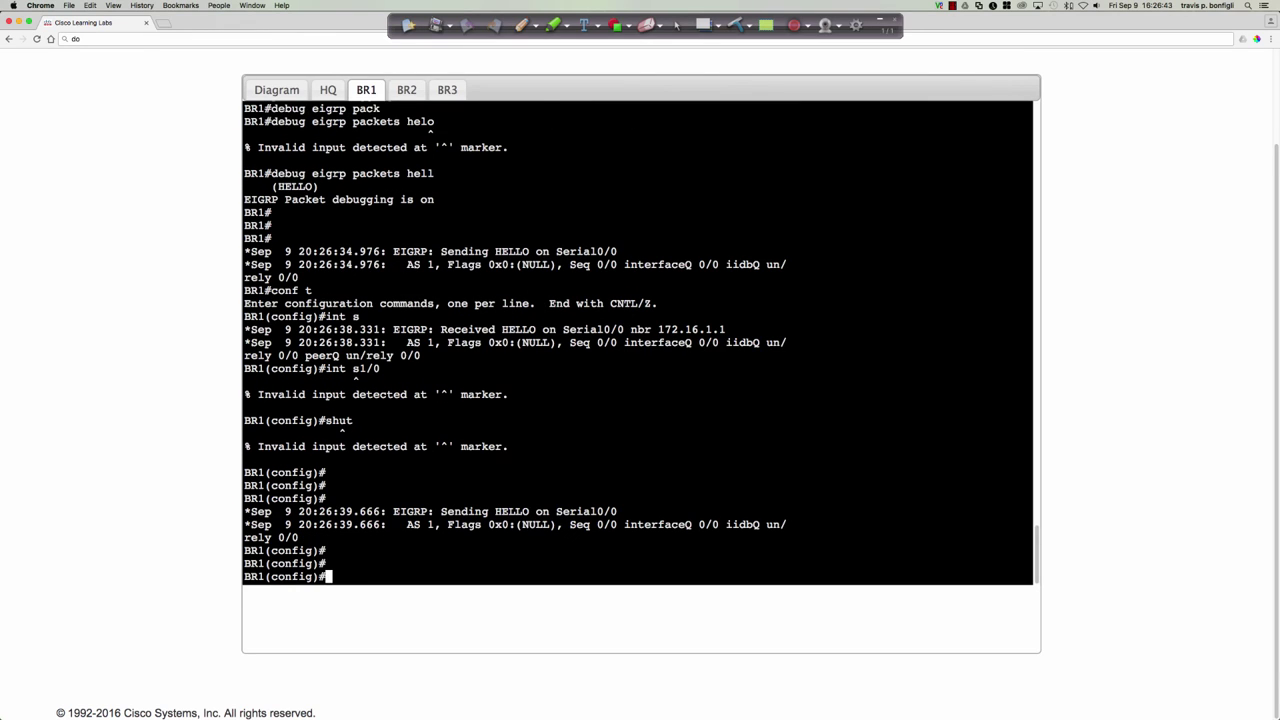
text(int)
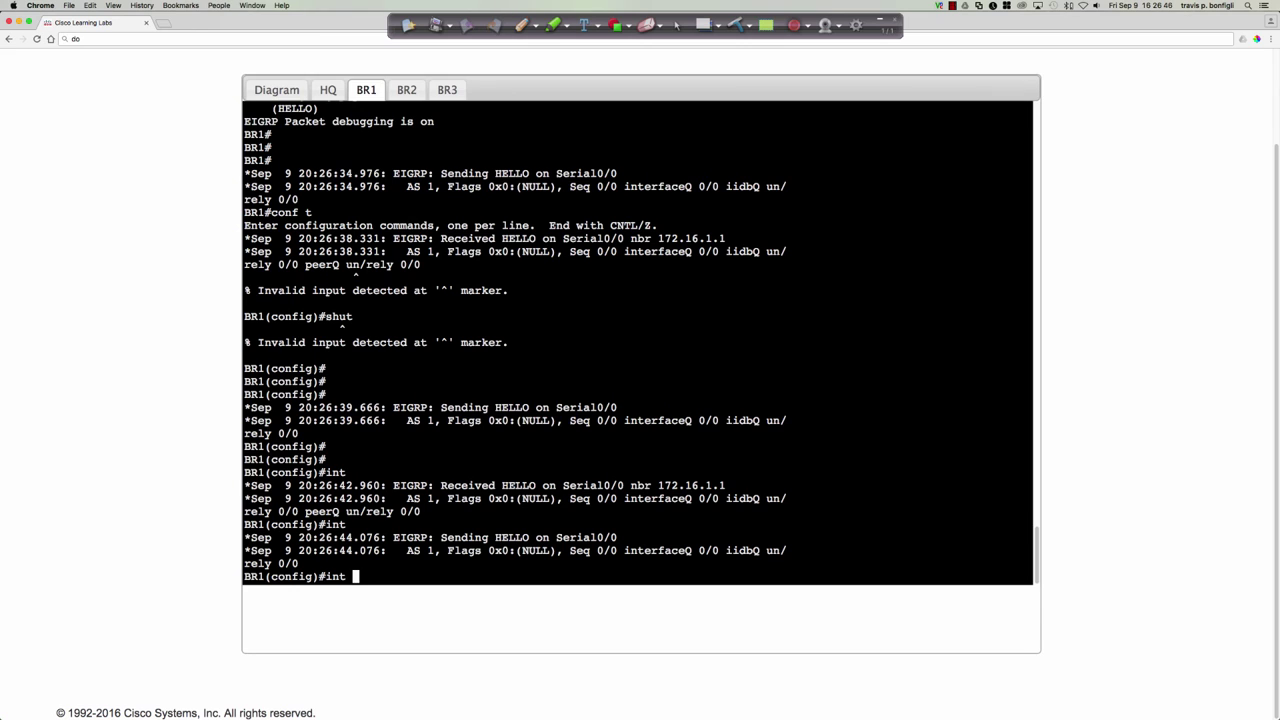
key(BackSpace)
key(BackSpace)
key(BackSpace)
key(BackSpace)
- Shut down interface s1/0 on HQ
click(328, 89)
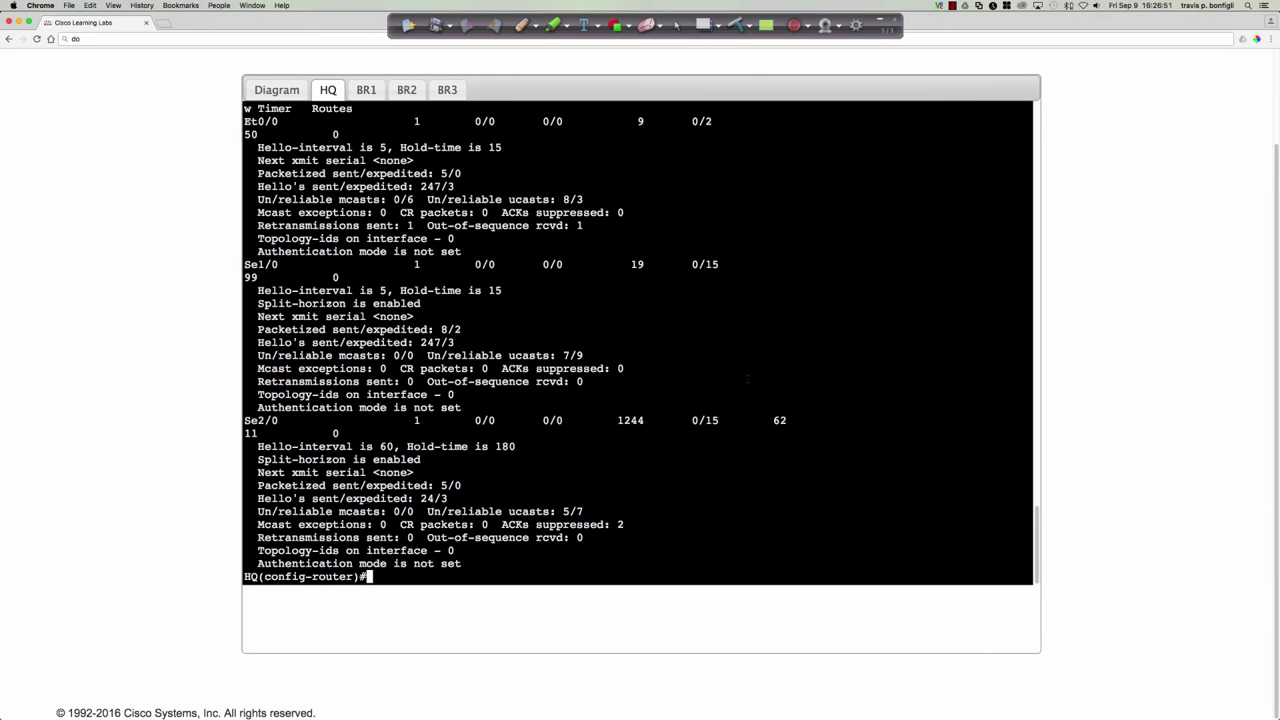
text(int s1/0)
key(Return)
text(shut)
key(Return)
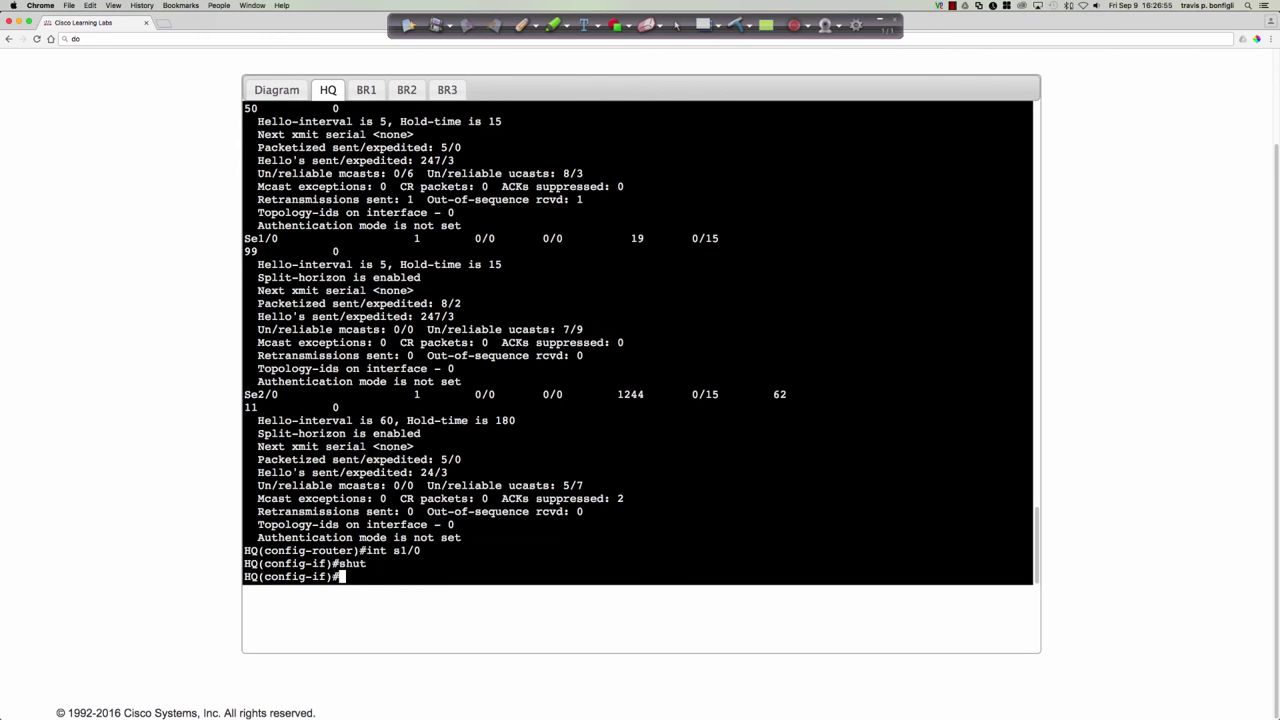
- Highlight the neighbor-change, line-protocol and intervening "Sending" hello messages in BR1's debug output
click(364, 91)
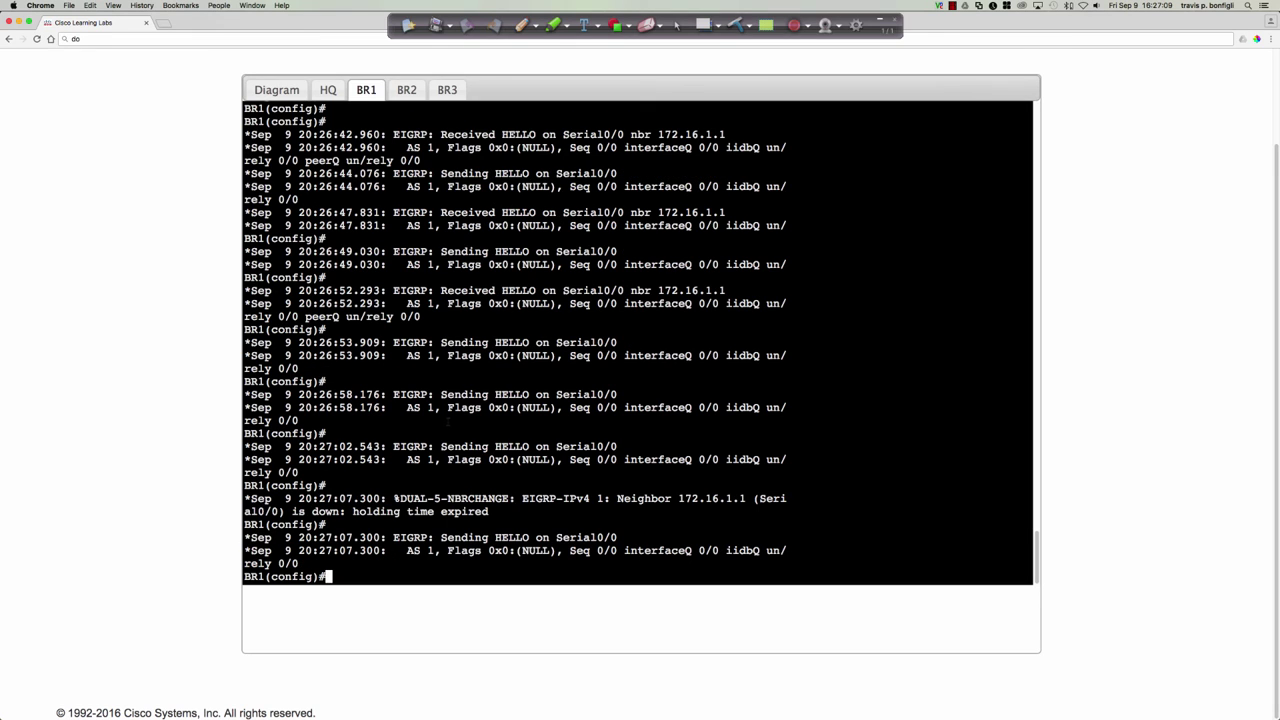
drag(392, 498, 513, 511)
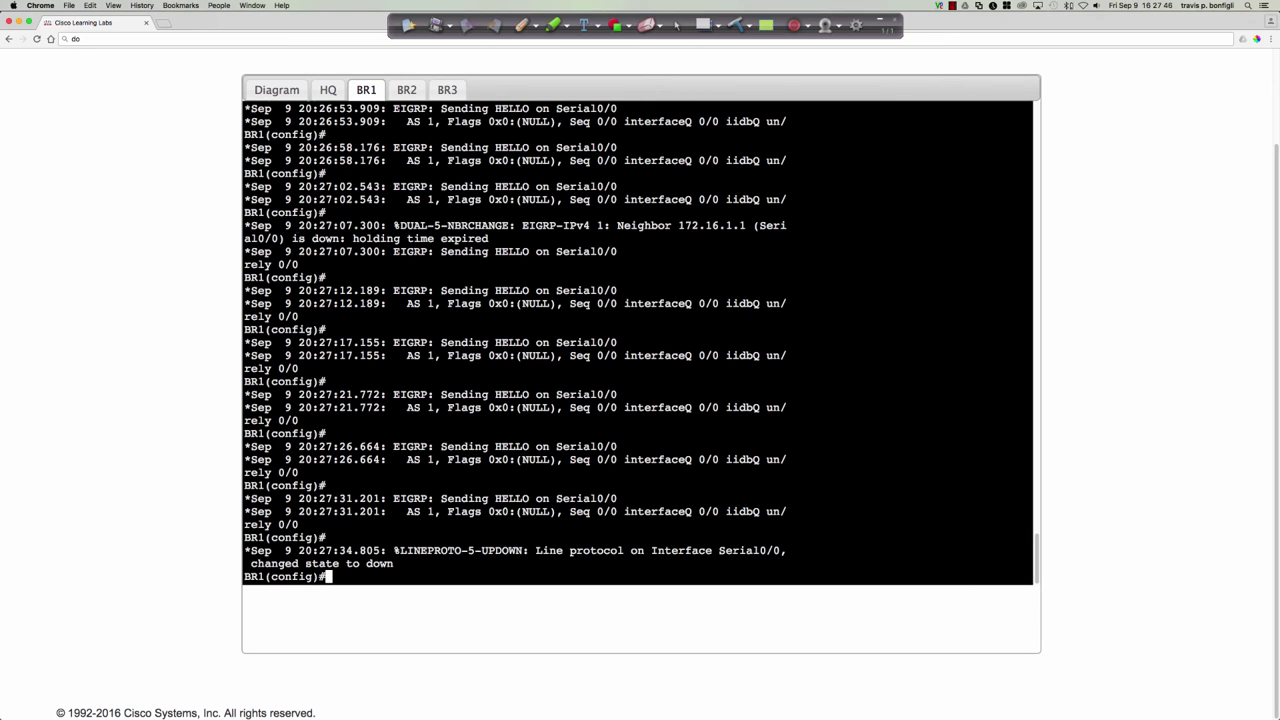
drag(304, 212, 624, 251)
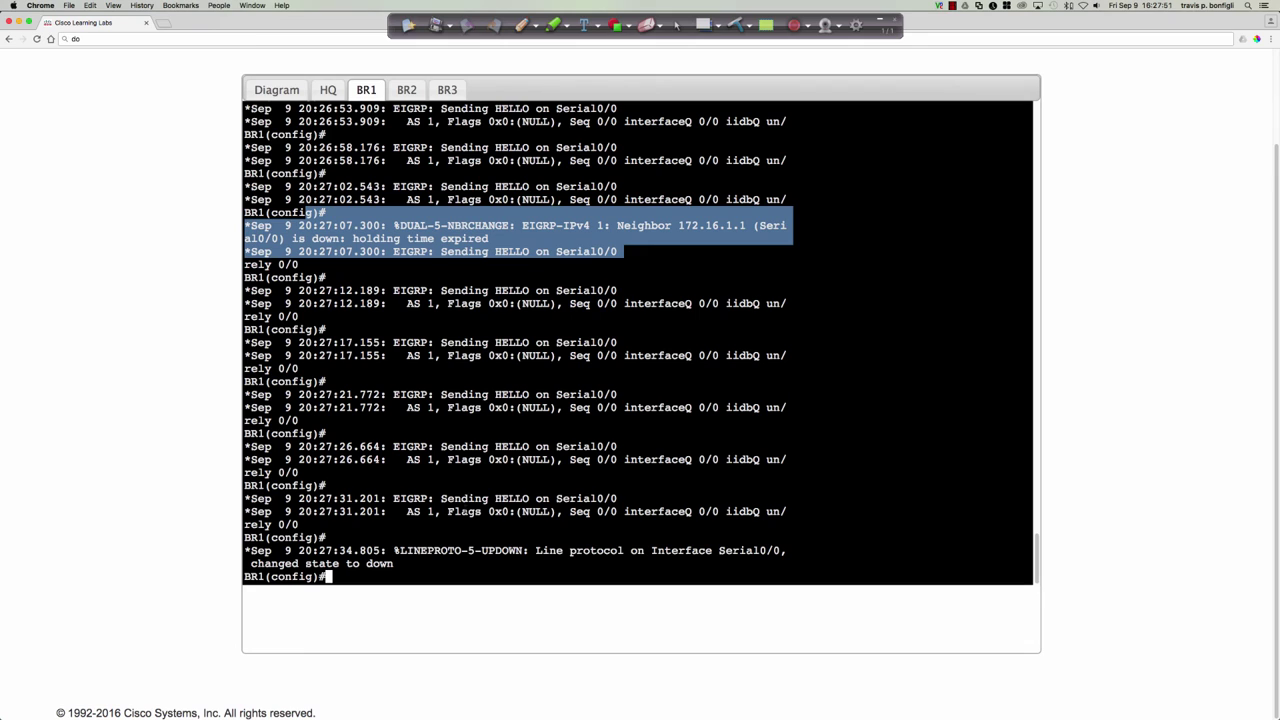
drag(383, 550, 433, 578)
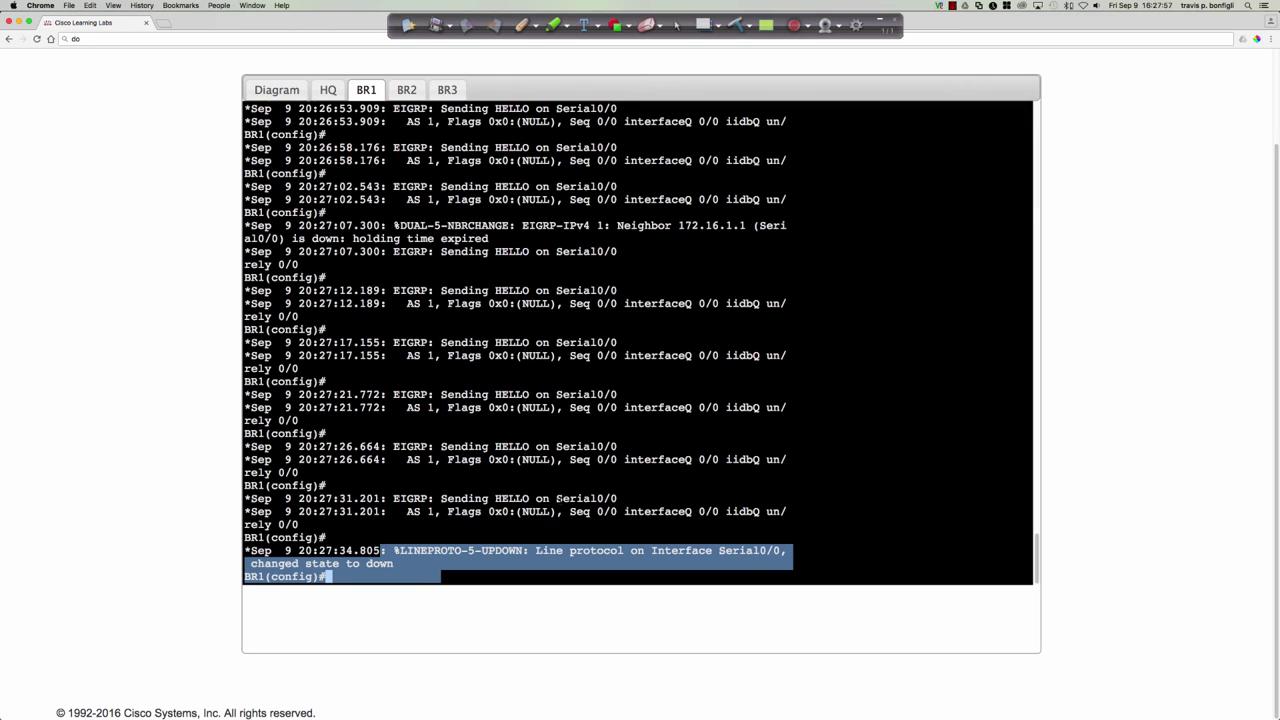
click(618, 476)
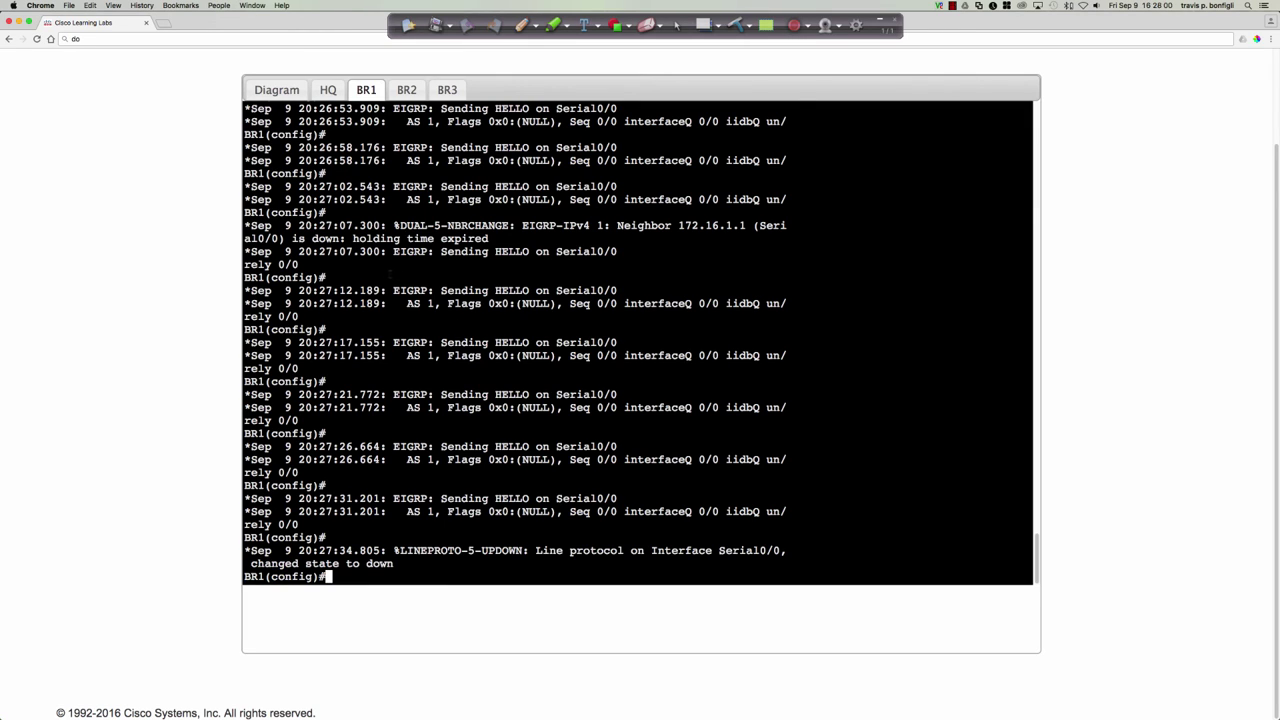
drag(246, 277, 799, 500)
click(814, 497)
- Show BR1's routing protocol settings with "do sh ip protoco" and highlight the networks being routed
text(do sh ip protoco)
key(Return)
key(space)
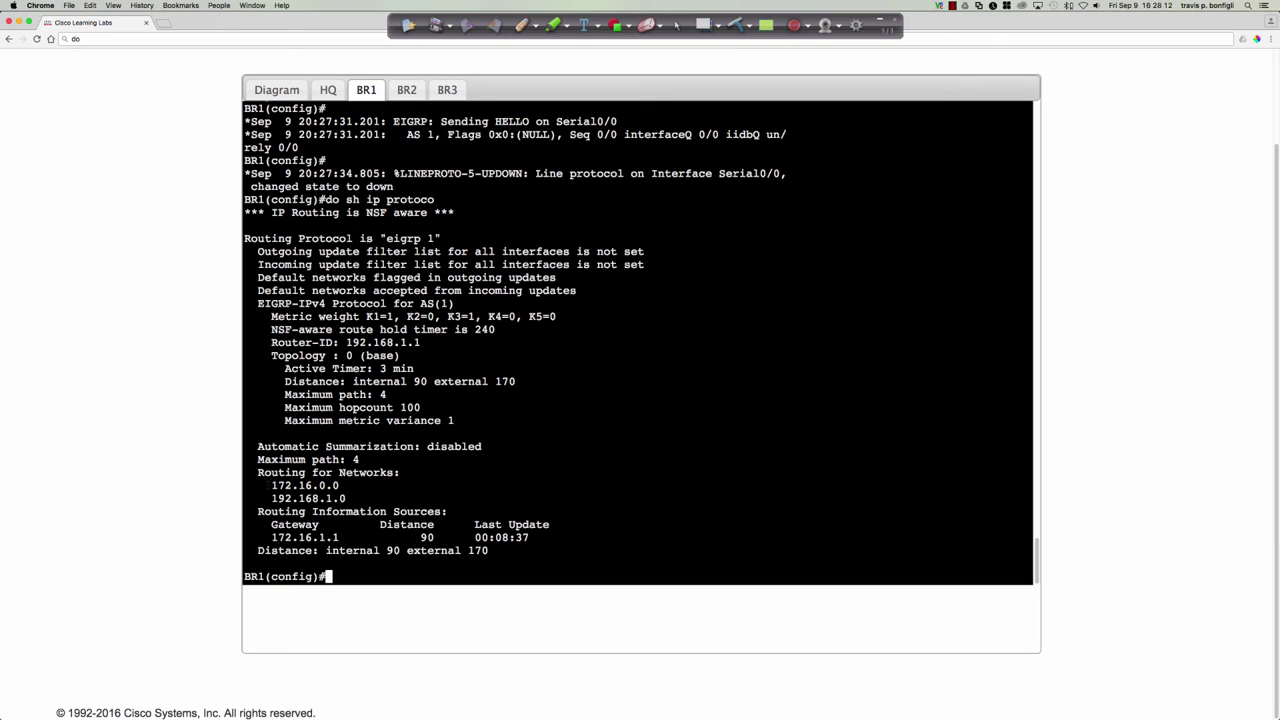
drag(271, 485, 346, 498)
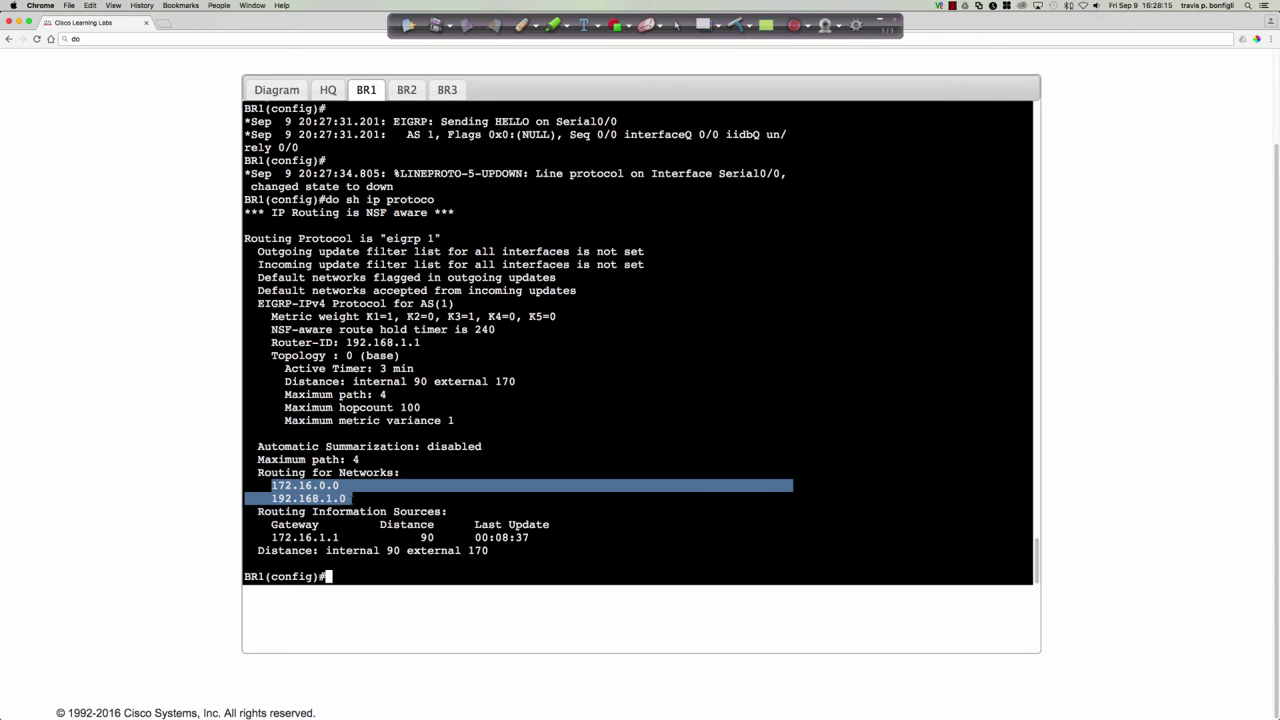
click(627, 426)
- List BR1's EIGRP interfaces with "do sh ip eigrp inter"
text(do sh )
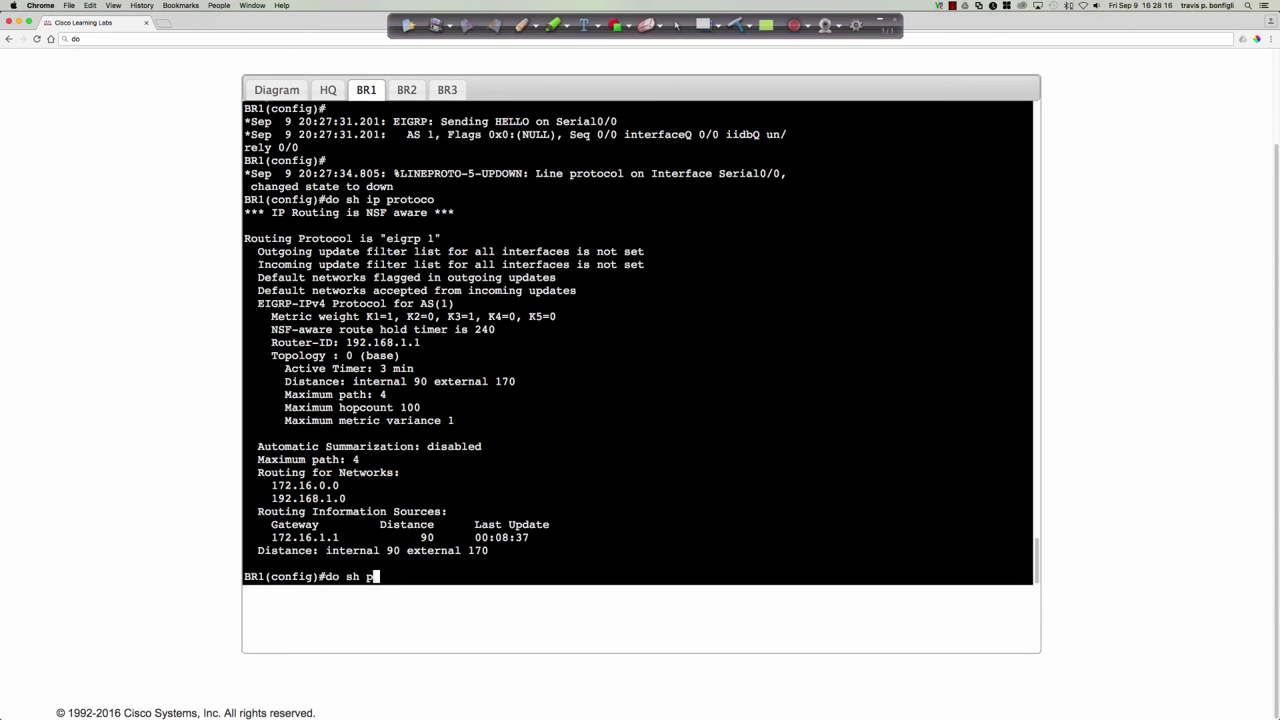
text(ip eigrp inter)
key(Return)
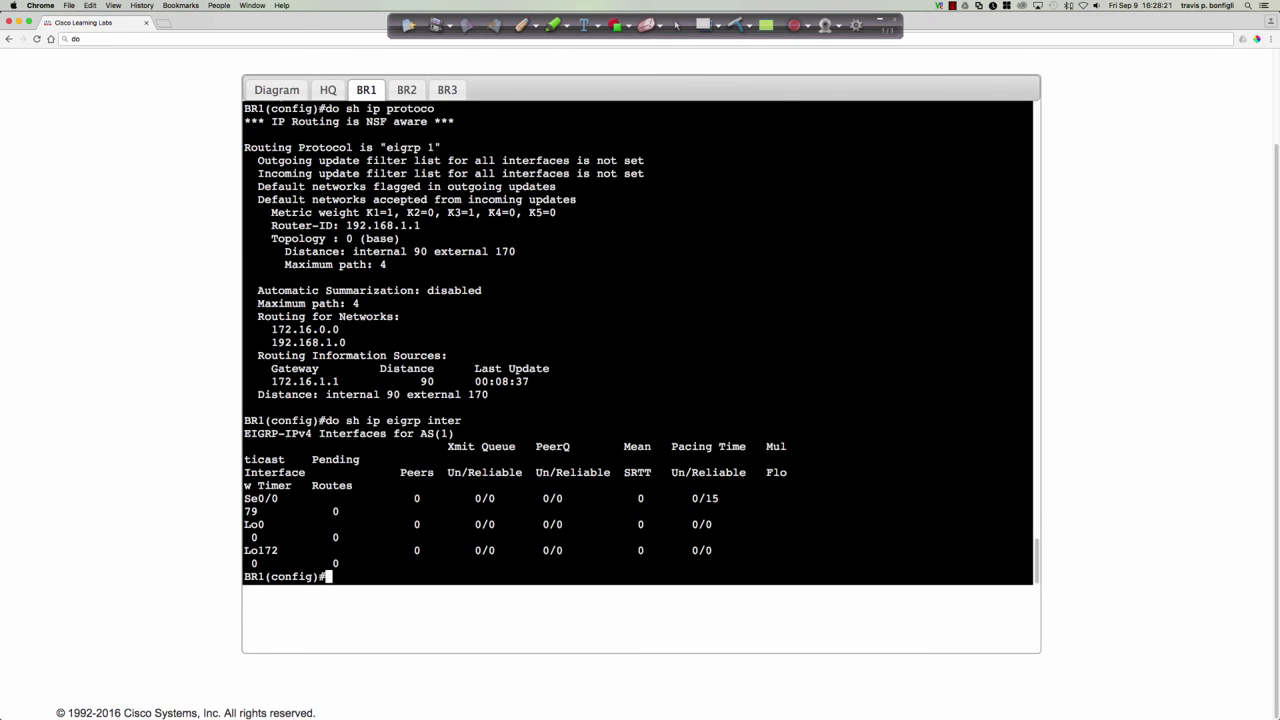
key(Return)
key(Return)
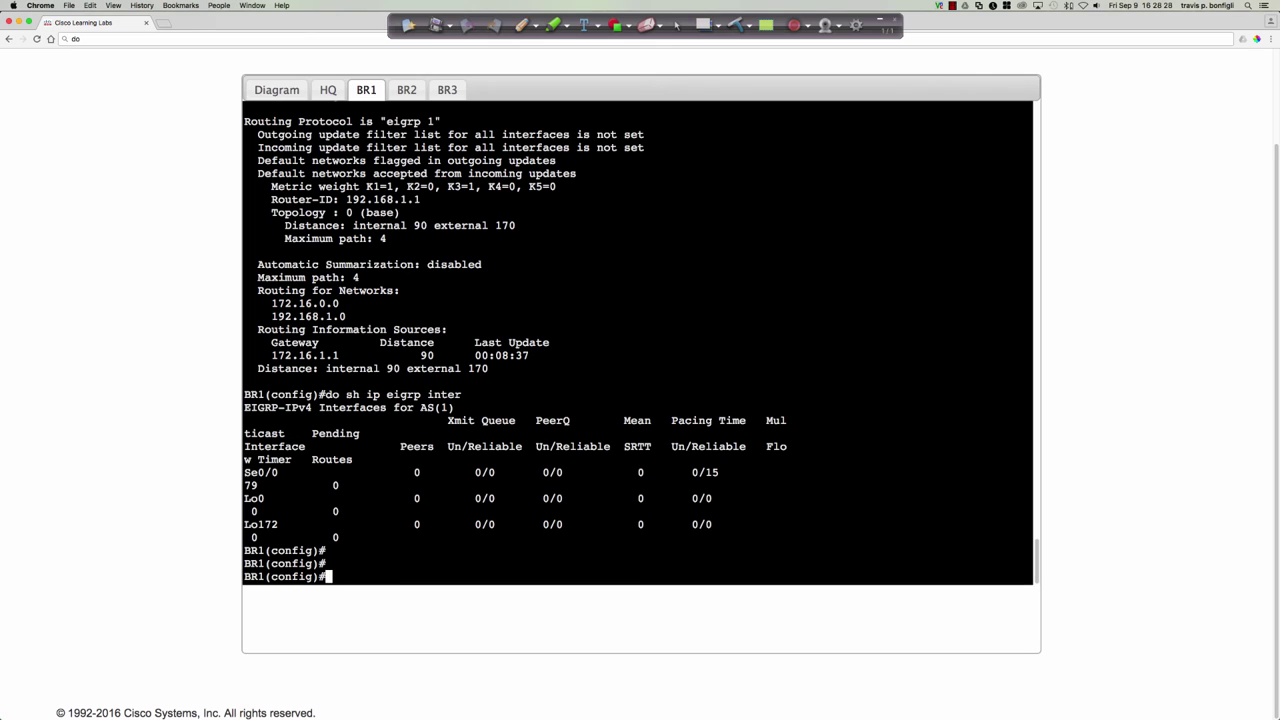
- List BR1's EIGRP neighbors with "do sh ip eigrp neigh"
text(do sh ip eigrp)
text(neigh)
key(Return)
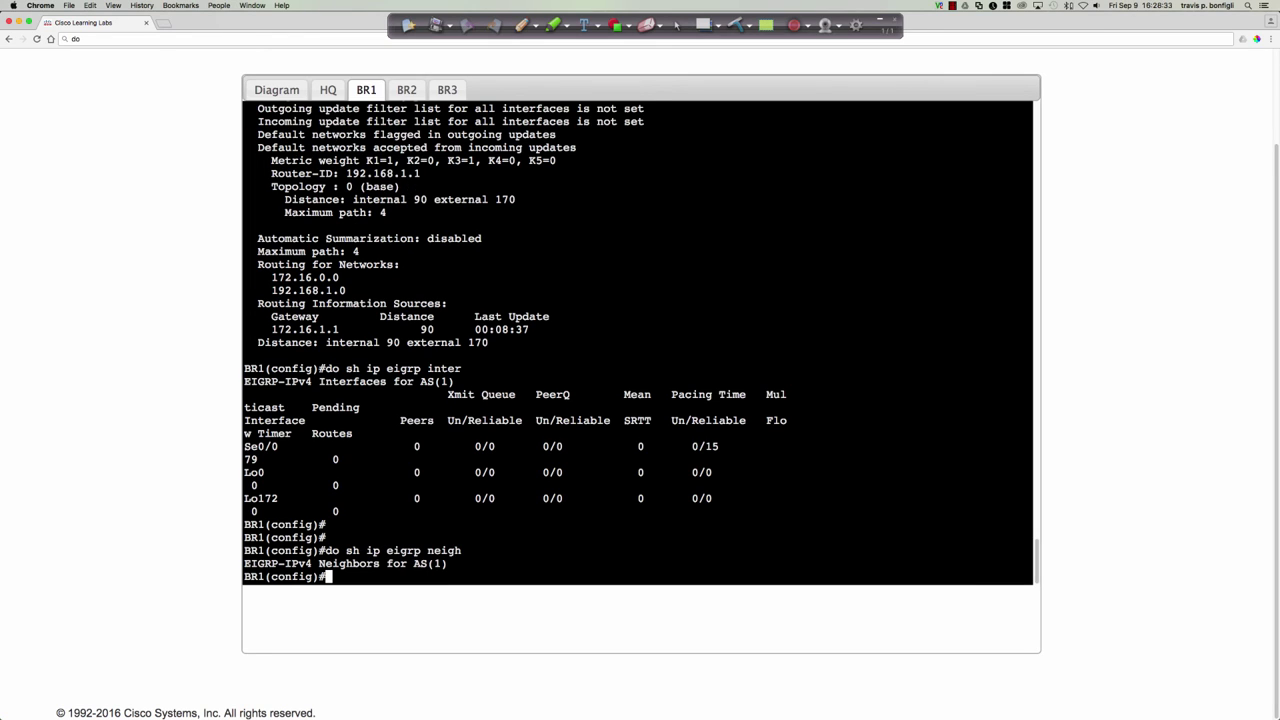
key(Return)
key(Return)
key(Return)
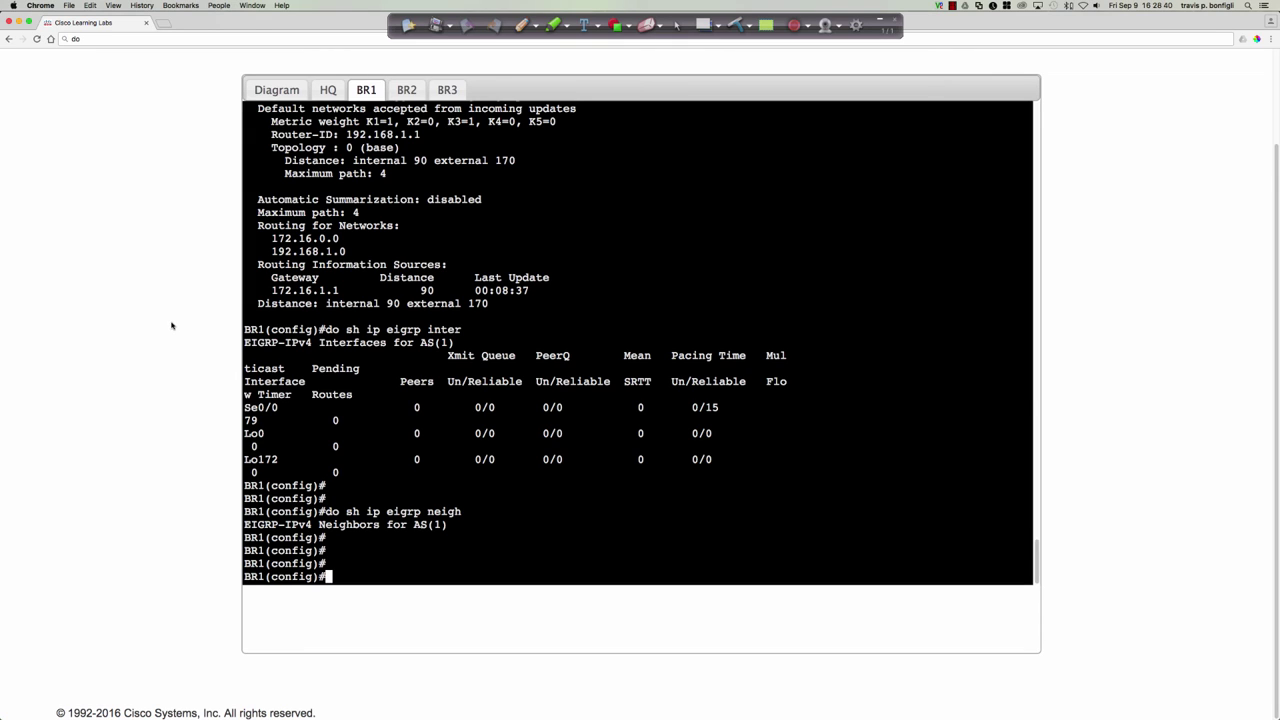
- Switch to SecureCRT, start the R8 console session and enter privileged EXEC mode
key(super+Tab)
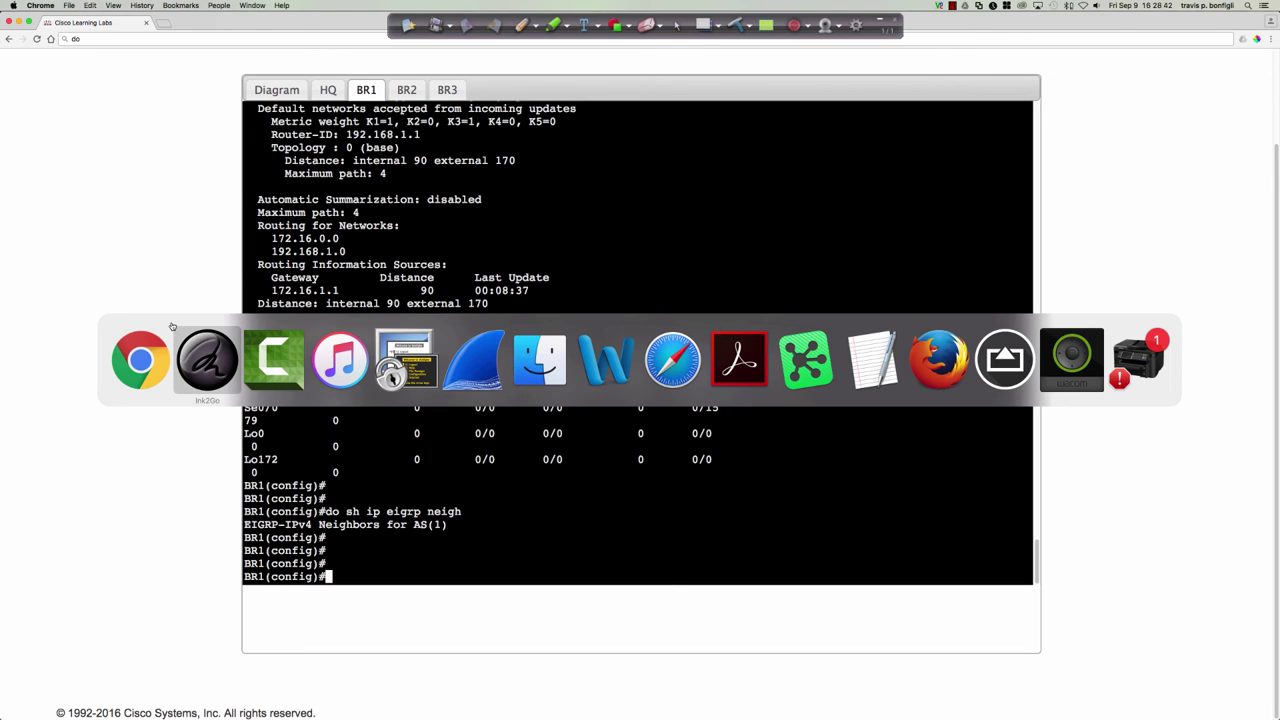
key(super+Tab)
key(super+Tab)
key(super+Tab)
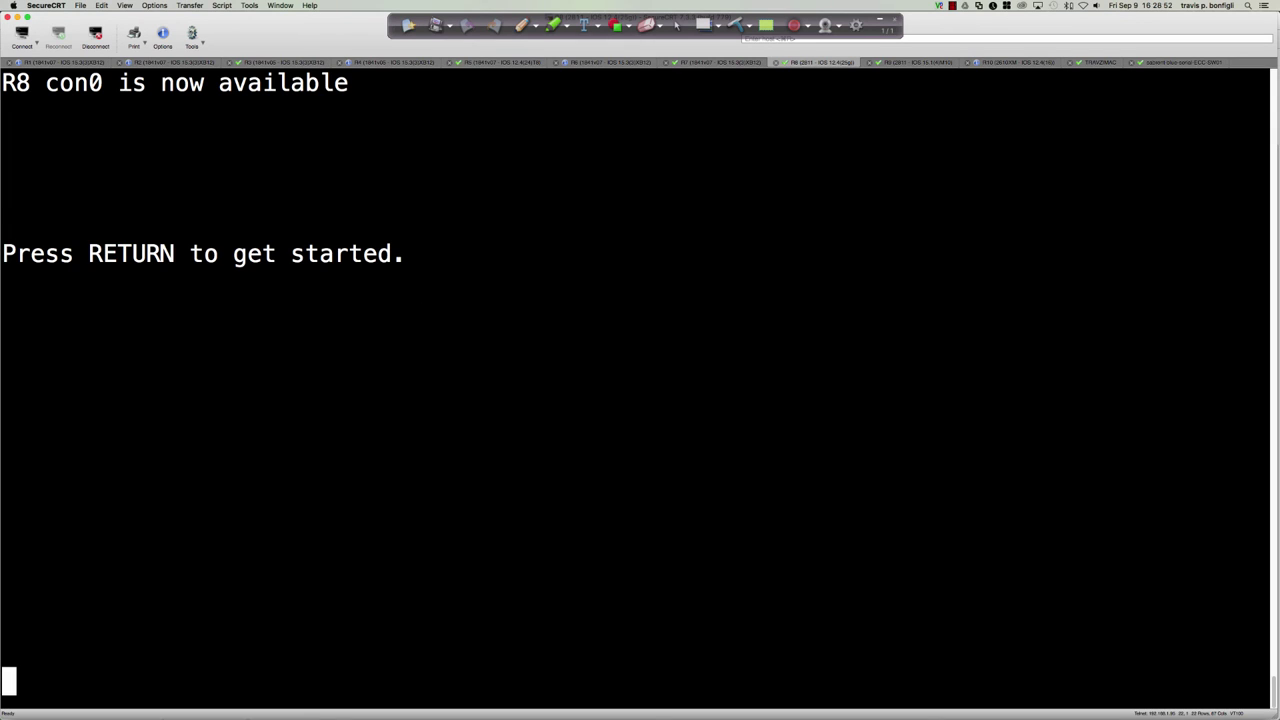
key(Return)
key(Return)
key(Return)
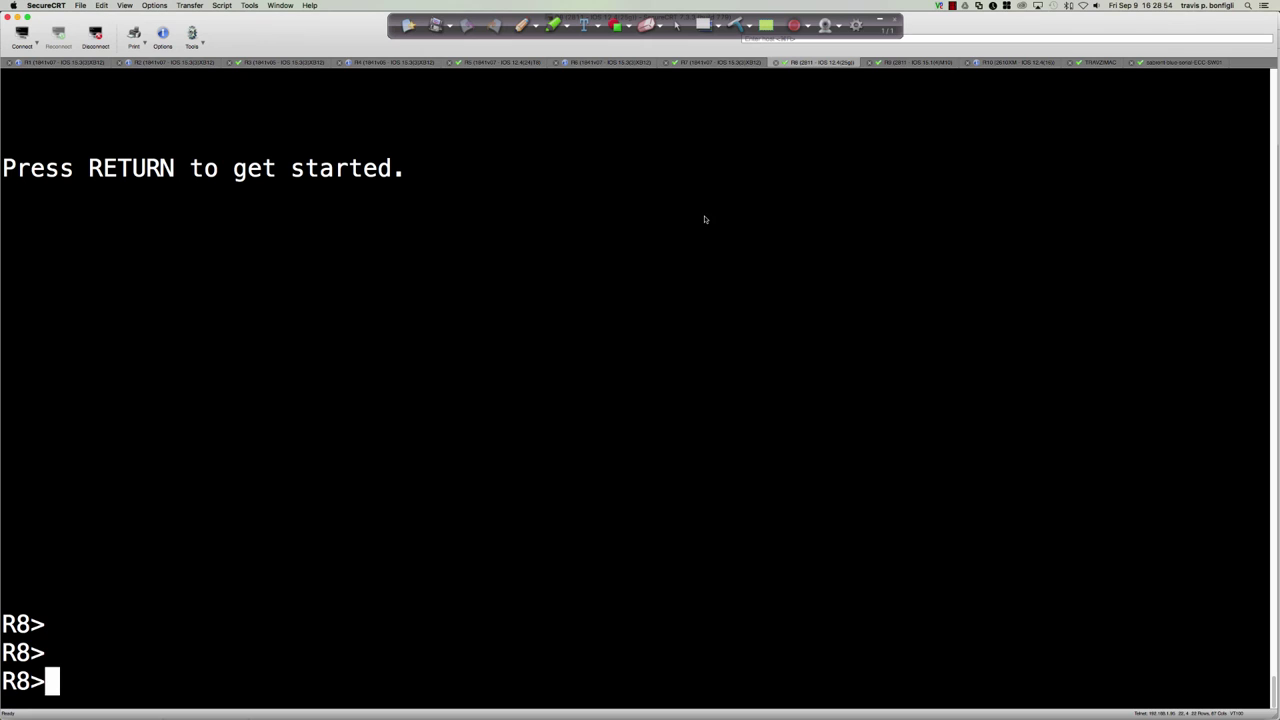
text(en)
key(Return)
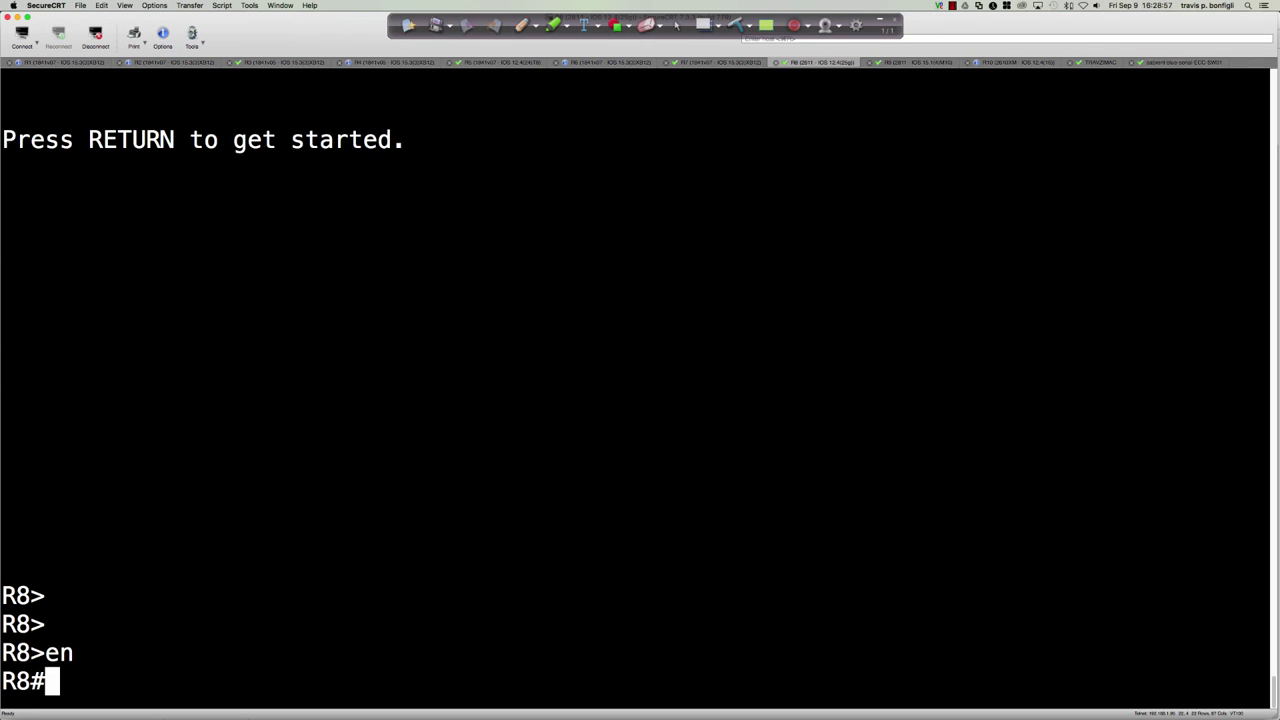
- Configure EIGRP in AS 1 on R8 with "router eigrp 1" and the network statement 0.0.0.0
text(conf t)
key(Return)
text(router eigrp 1)
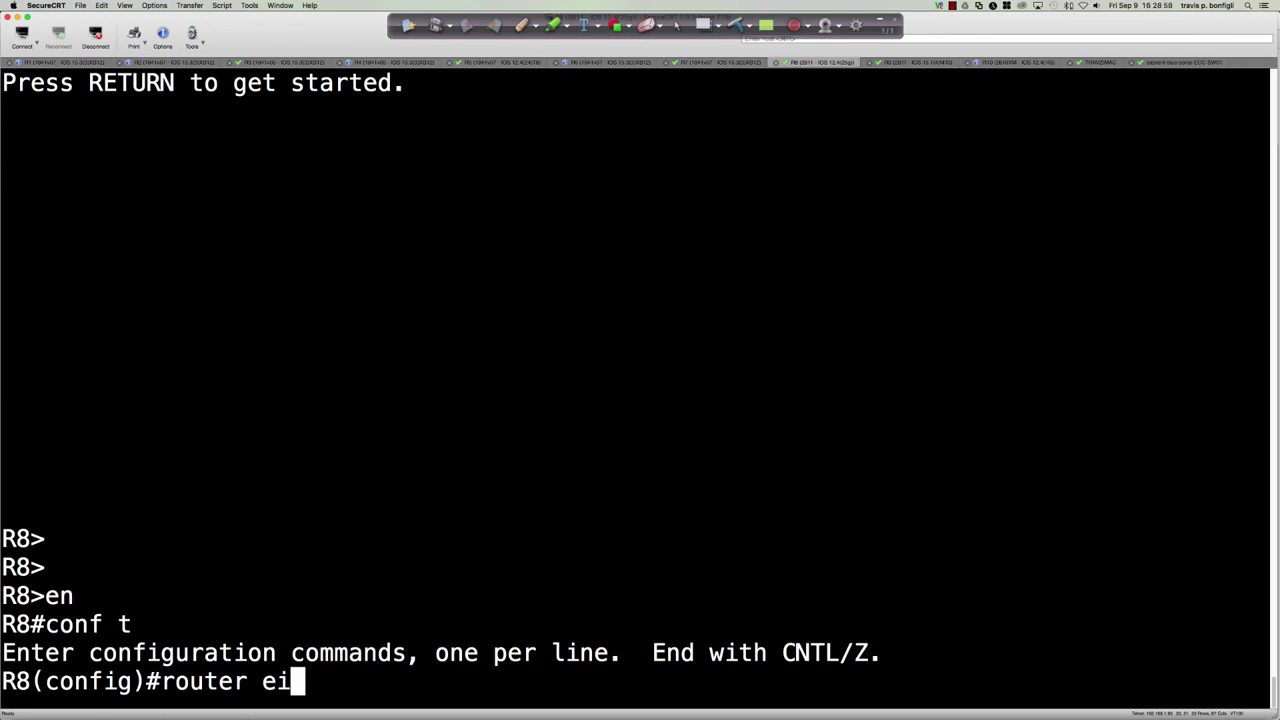
key(Return)
text(net)
key(Tab)
text(0.0.0.0)
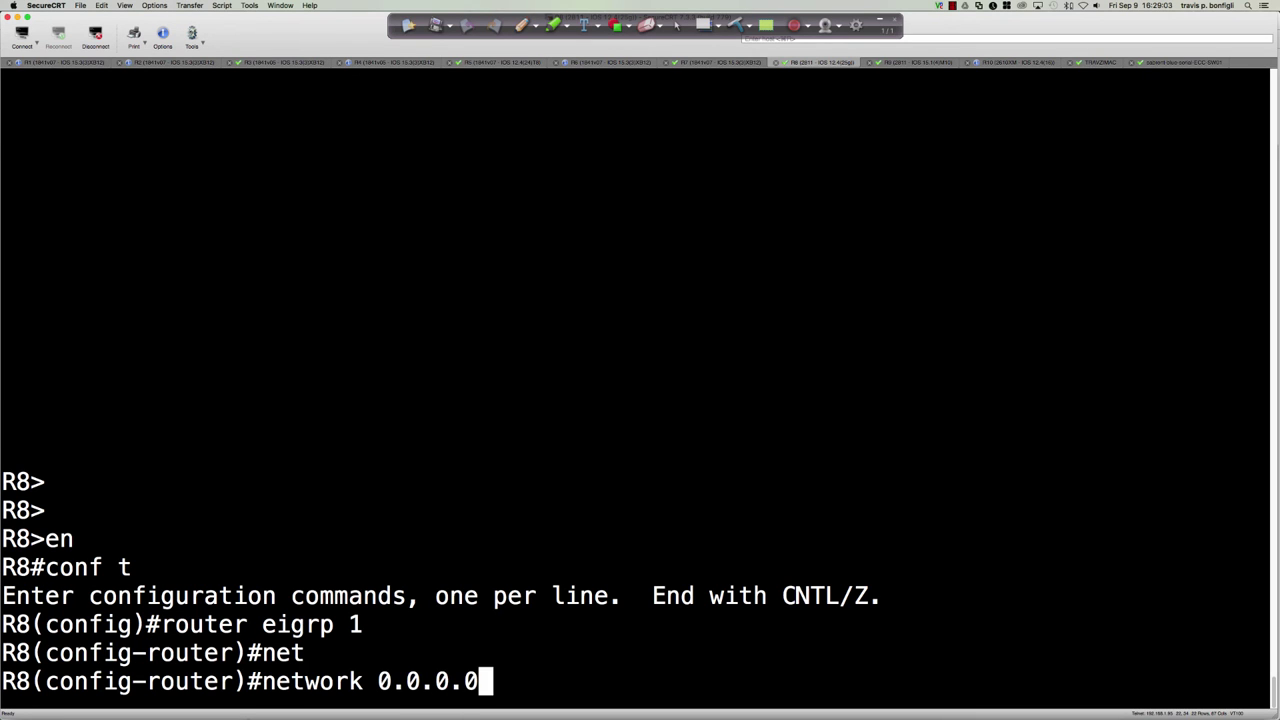
key(Return)
- Open the R9 console session and bring up its user EXEC prompt
click(921, 62)
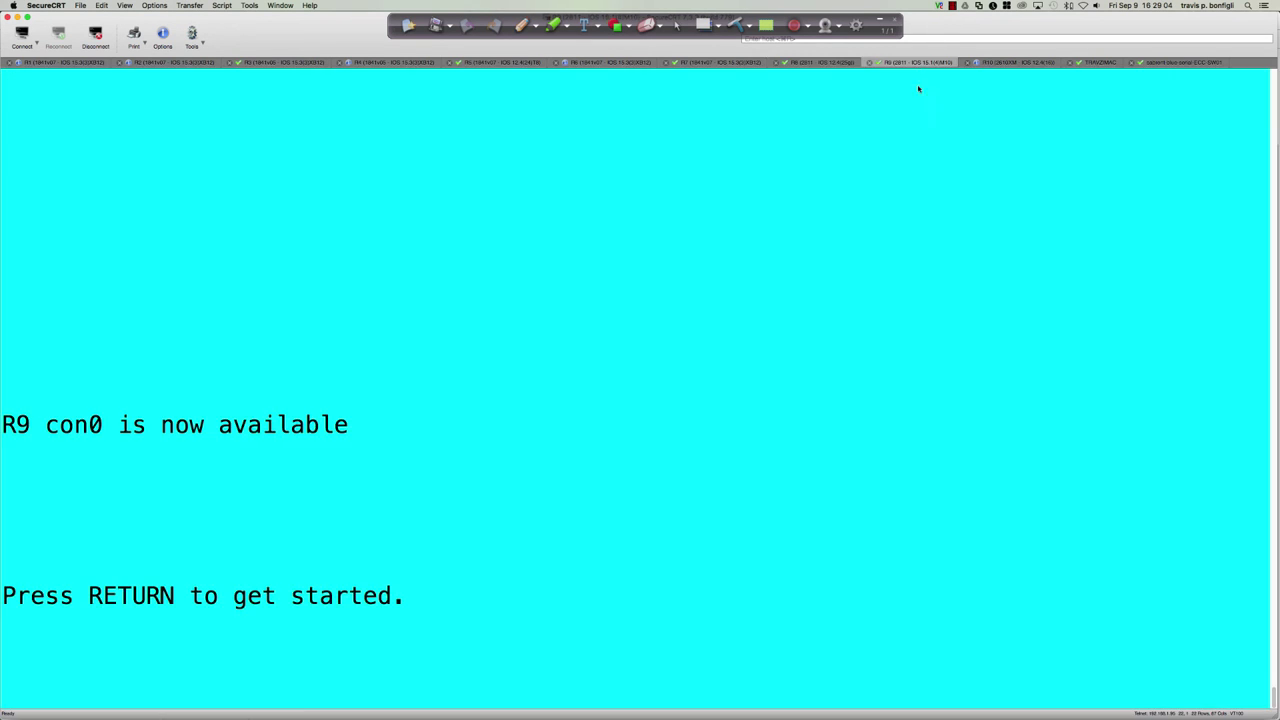
key(Return)
key(Return)
key(Return)
key(Return)
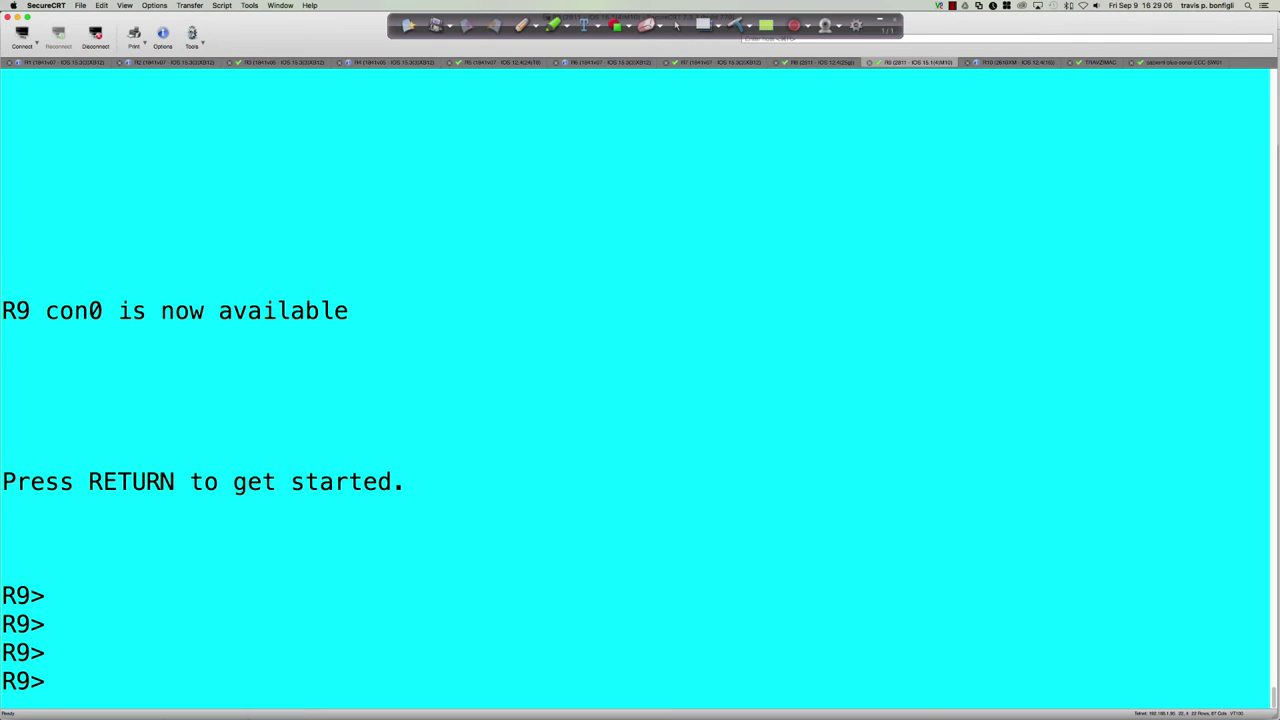
- Enter privileged EXEC mode on R9 and switch to Wireshark to start a new capture without saving the previous packets
text(en)
key(Return)
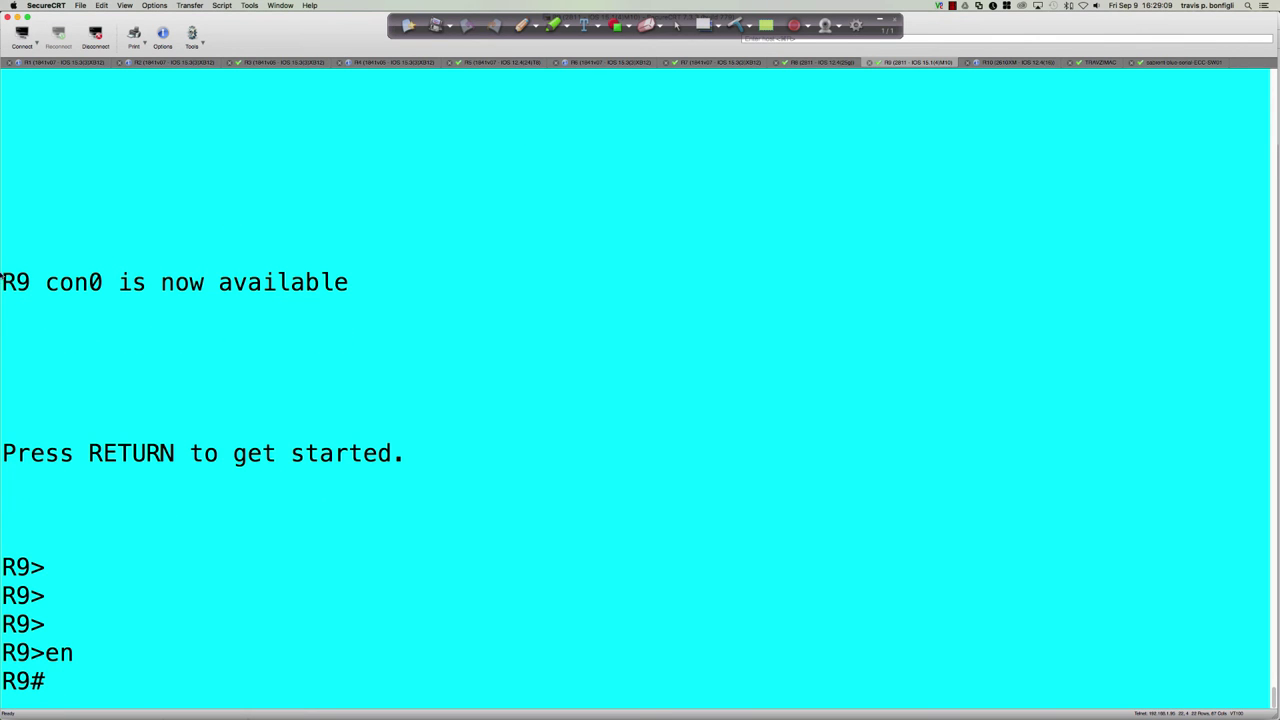
click(12, 268)
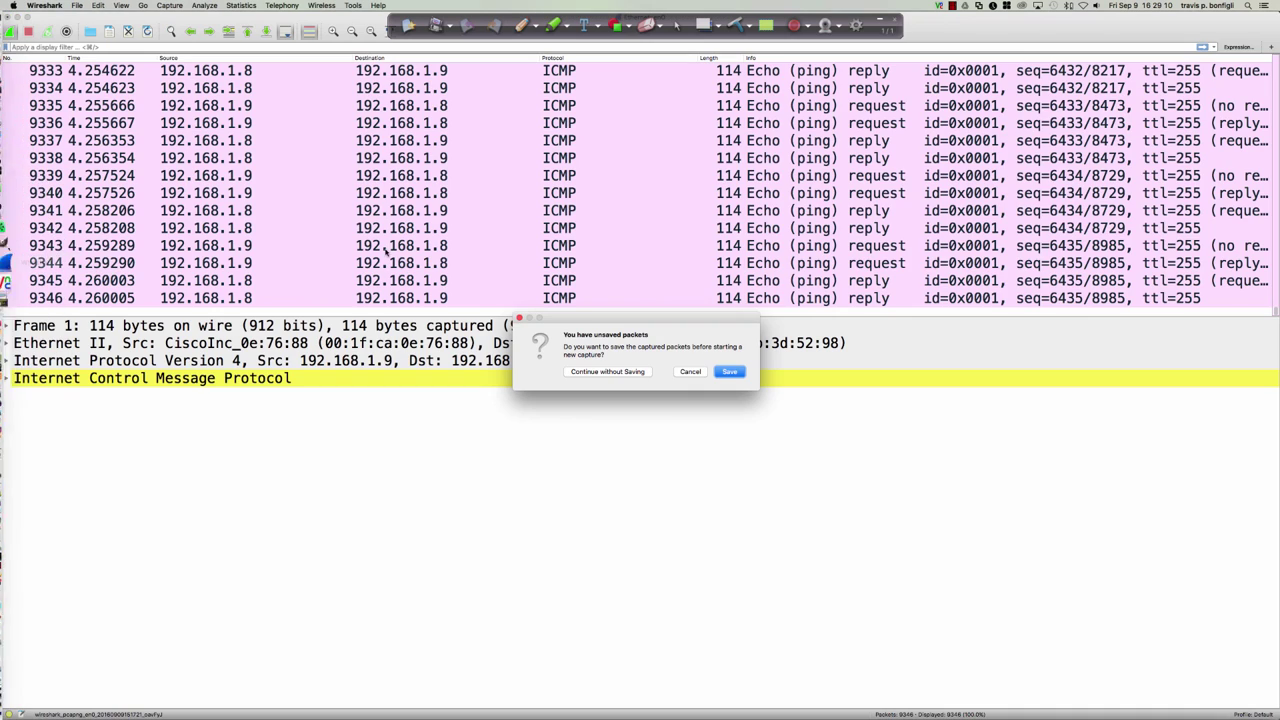
click(581, 372)
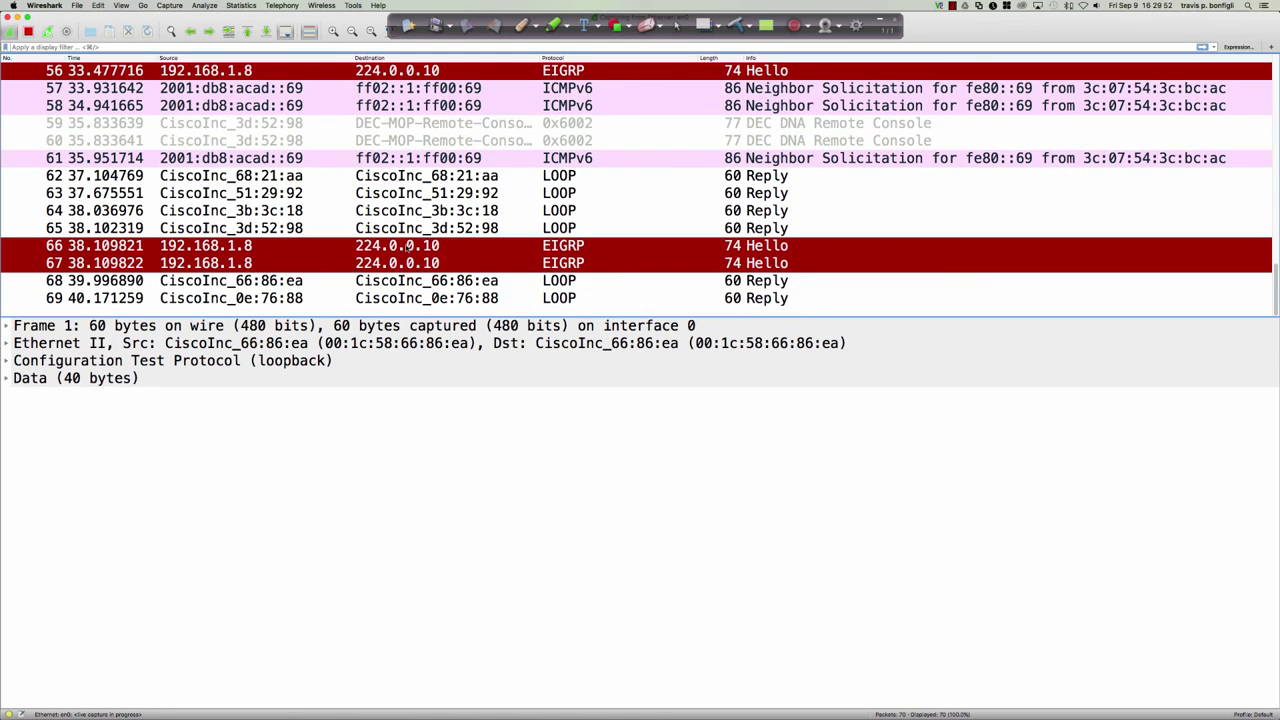
- Open an EIGRP Hello packet from 192.168.1.8 in its own window and enlarge that window to nearly fill the screen
double_click(406, 248)
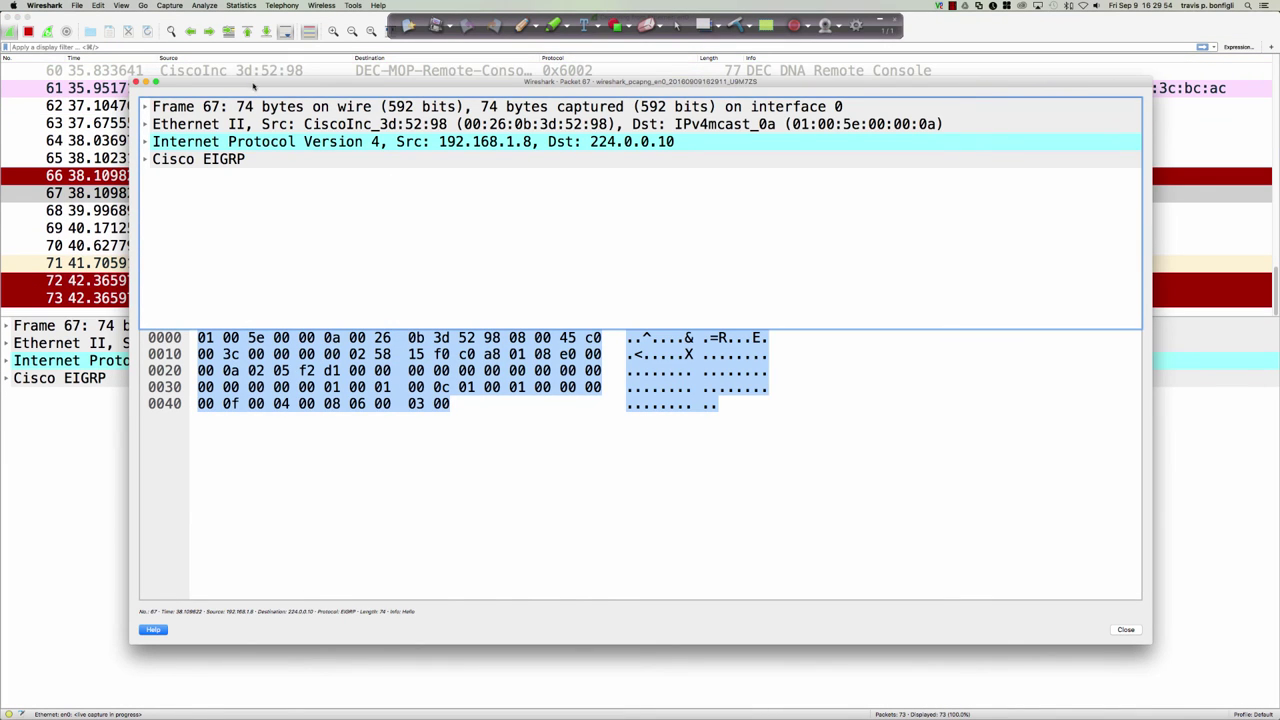
drag(252, 81, 141, 16)
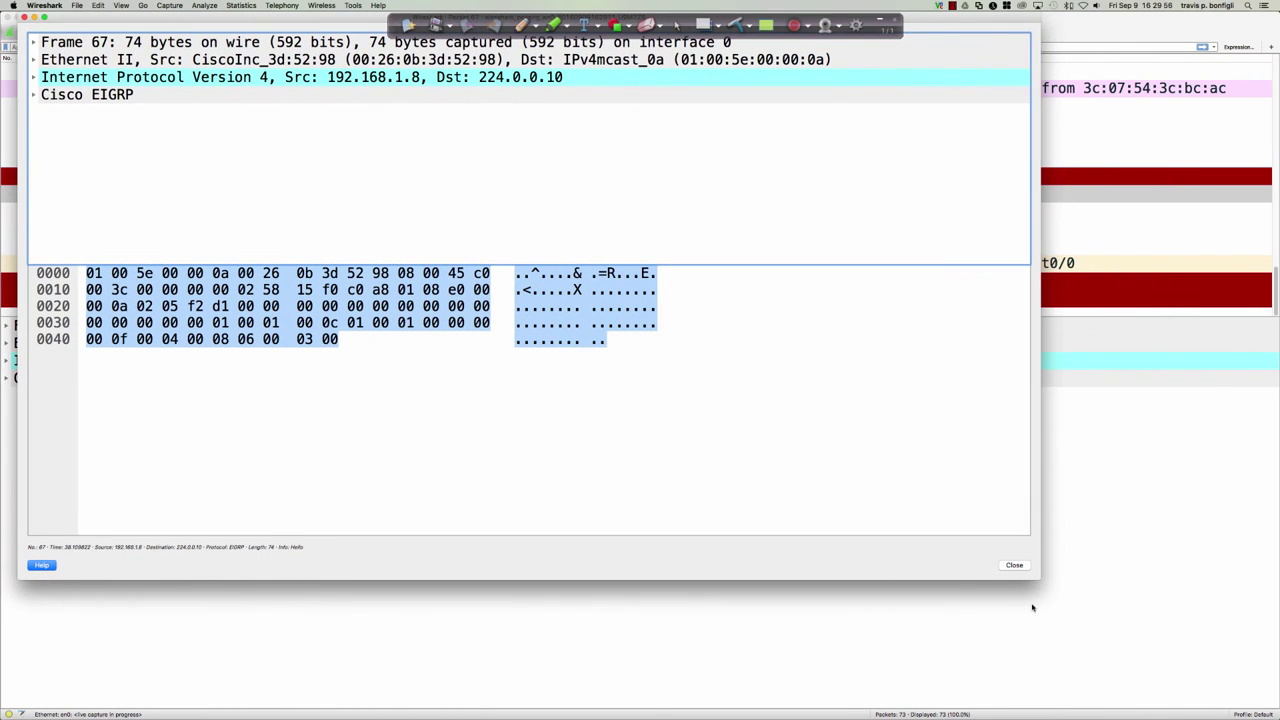
drag(1037, 578, 1198, 700)
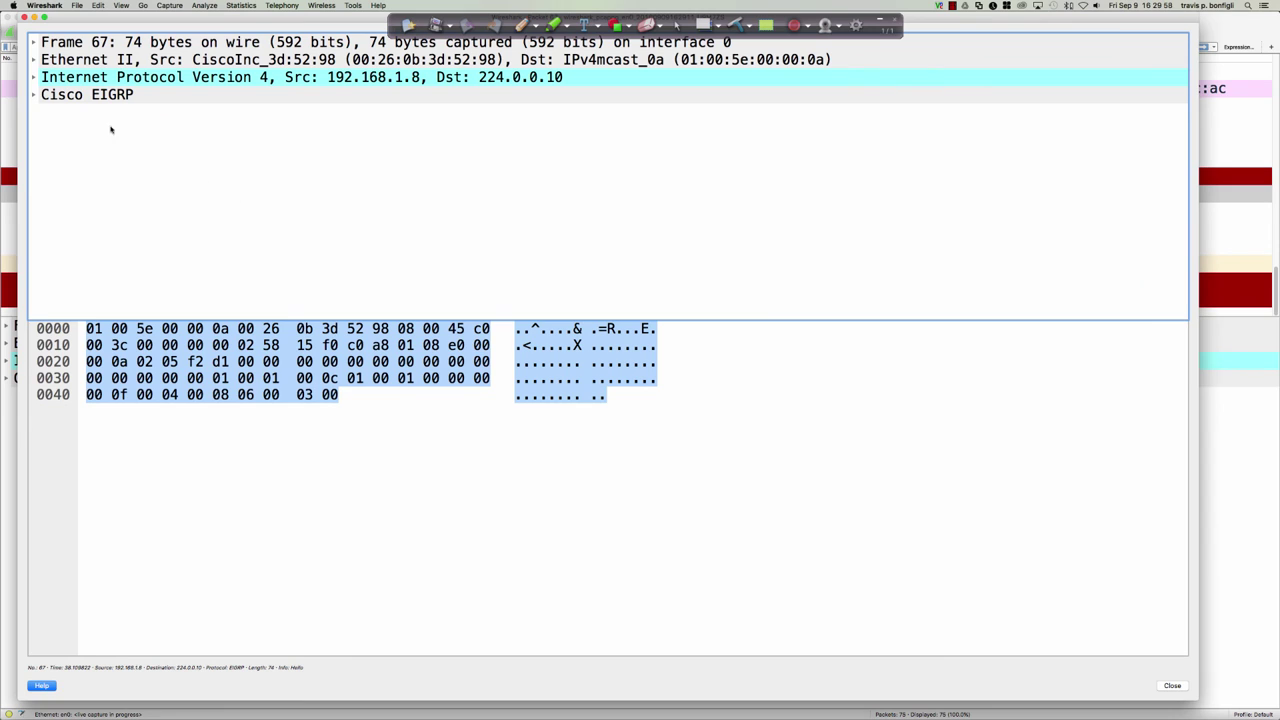
- Expand the Ethernet II header of the Hello packet and select its destination multicast MAC address
click(53, 46)
click(69, 62)
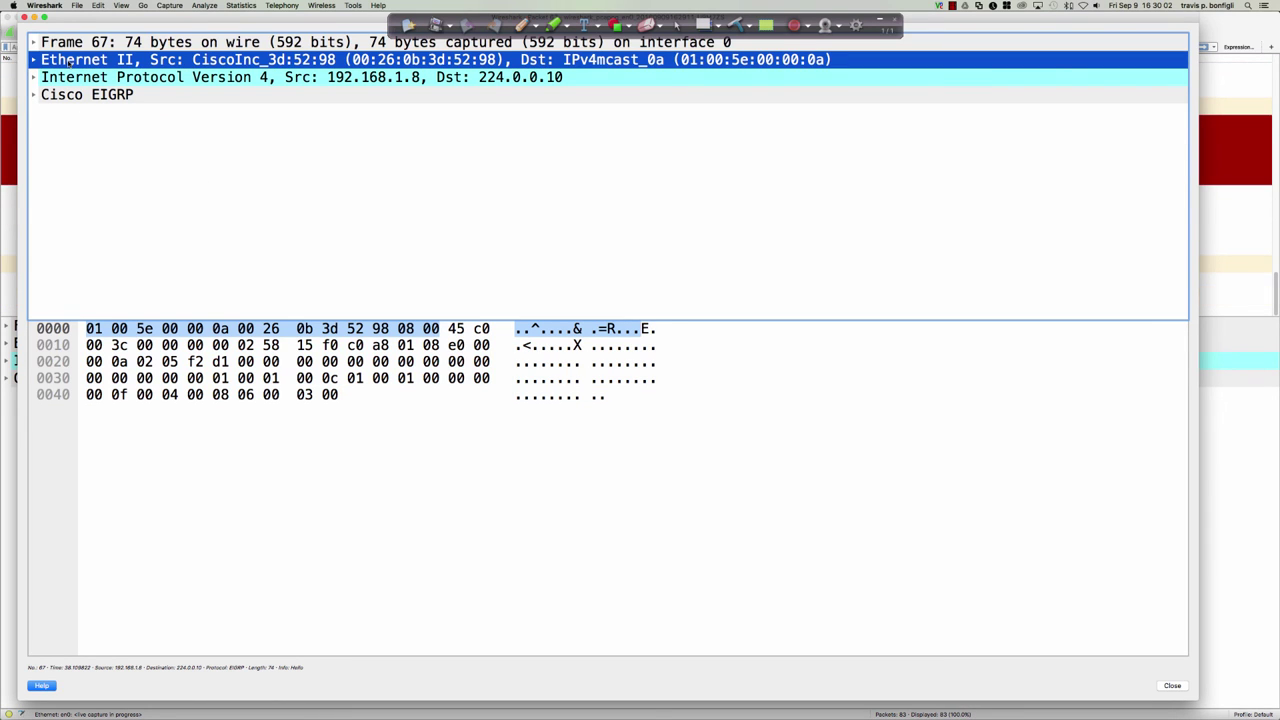
click(33, 60)
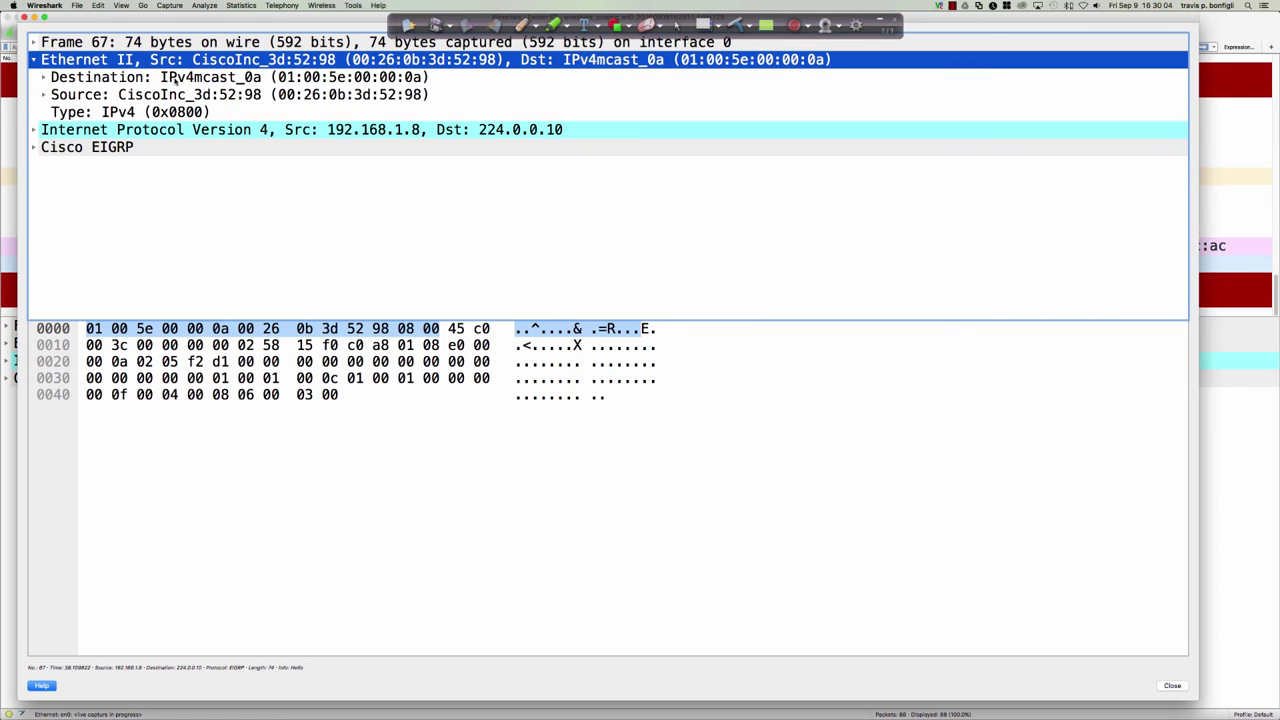
click(173, 78)
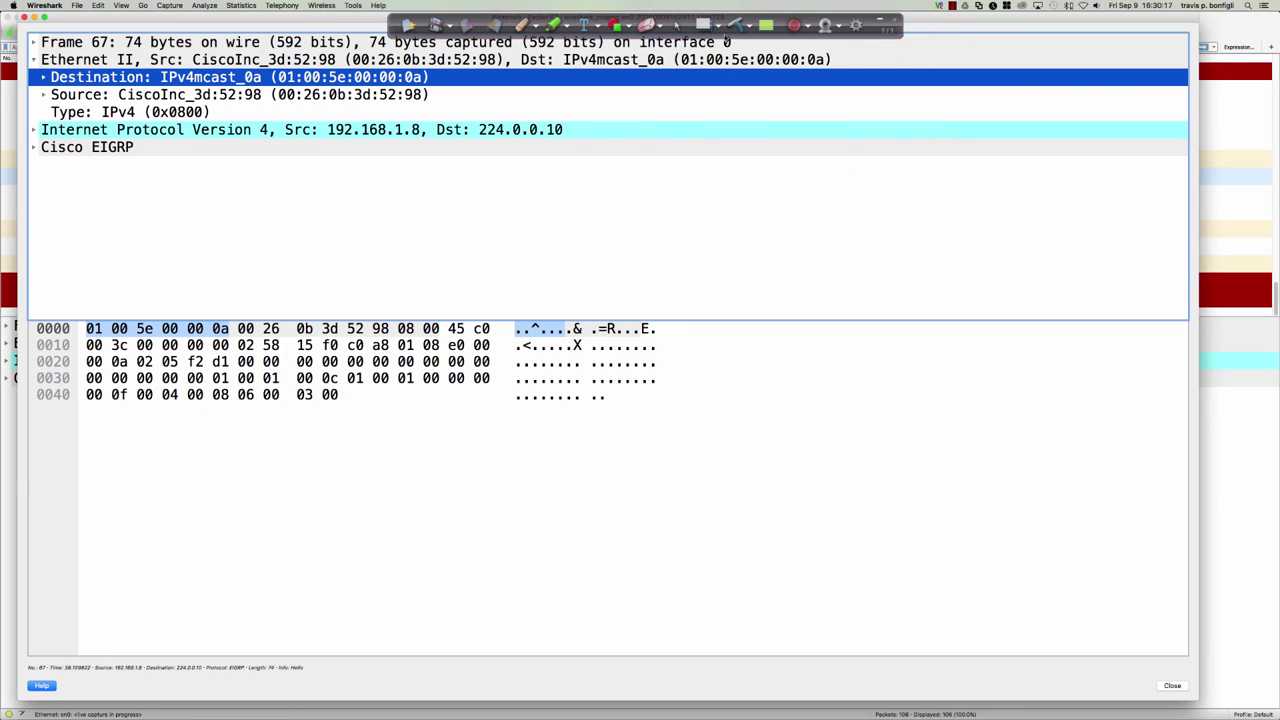
- Annotate both 0a endings of the destination with circles and a handwritten 10, underline the source MAC, and clear the ink
click(522, 25)
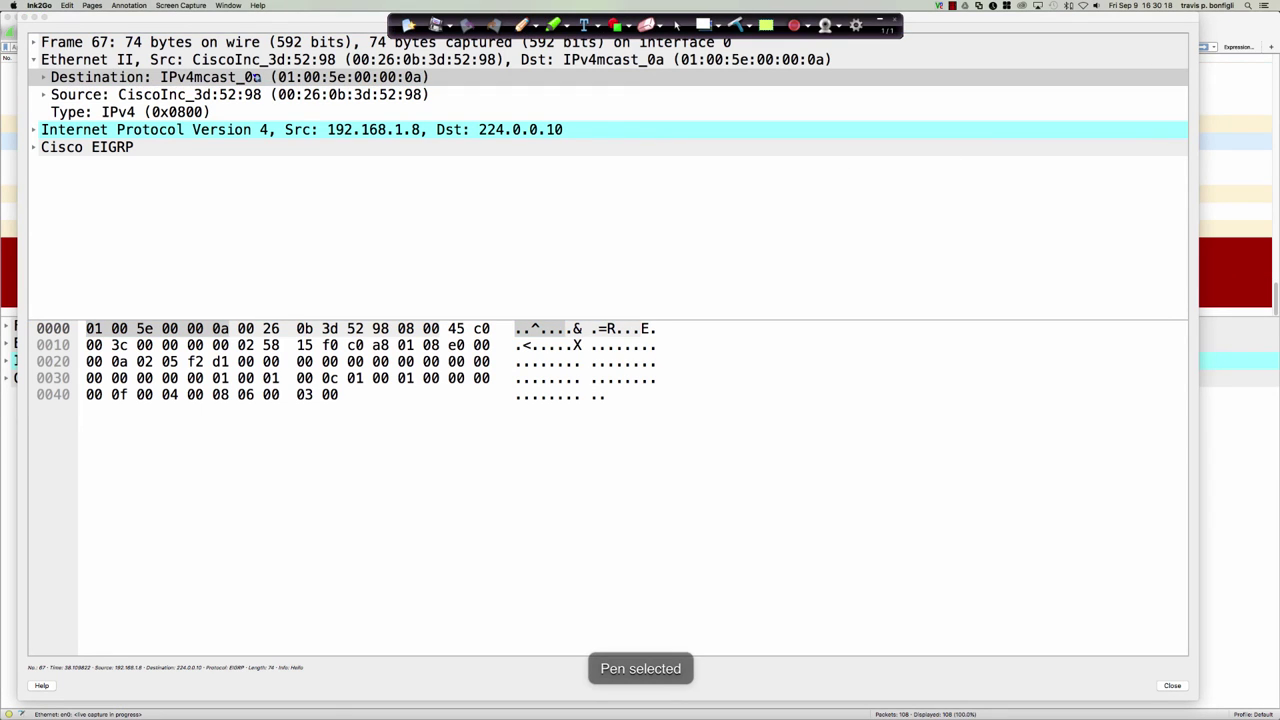
mouse_move(246, 72)
mouse_down()
mouse_move(250, 91)
mouse_move(268, 80)
mouse_move(256, 68)
mouse_up()
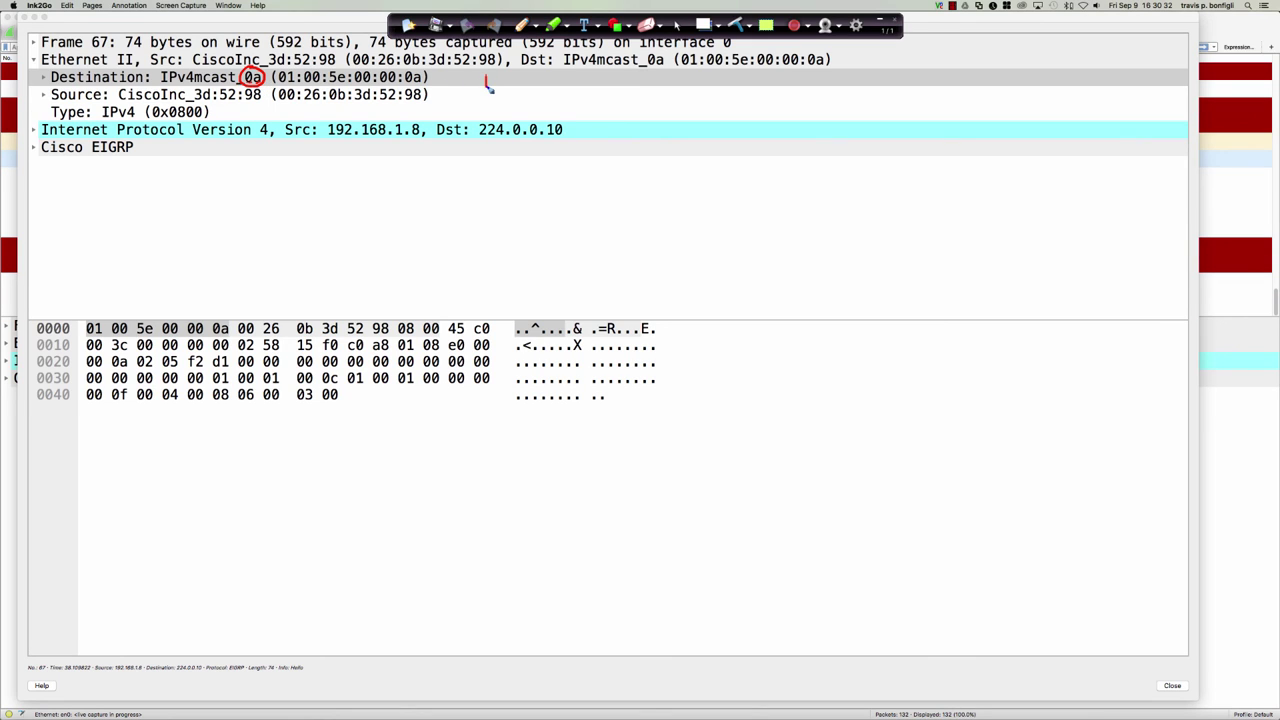
drag(498, 78, 497, 90)
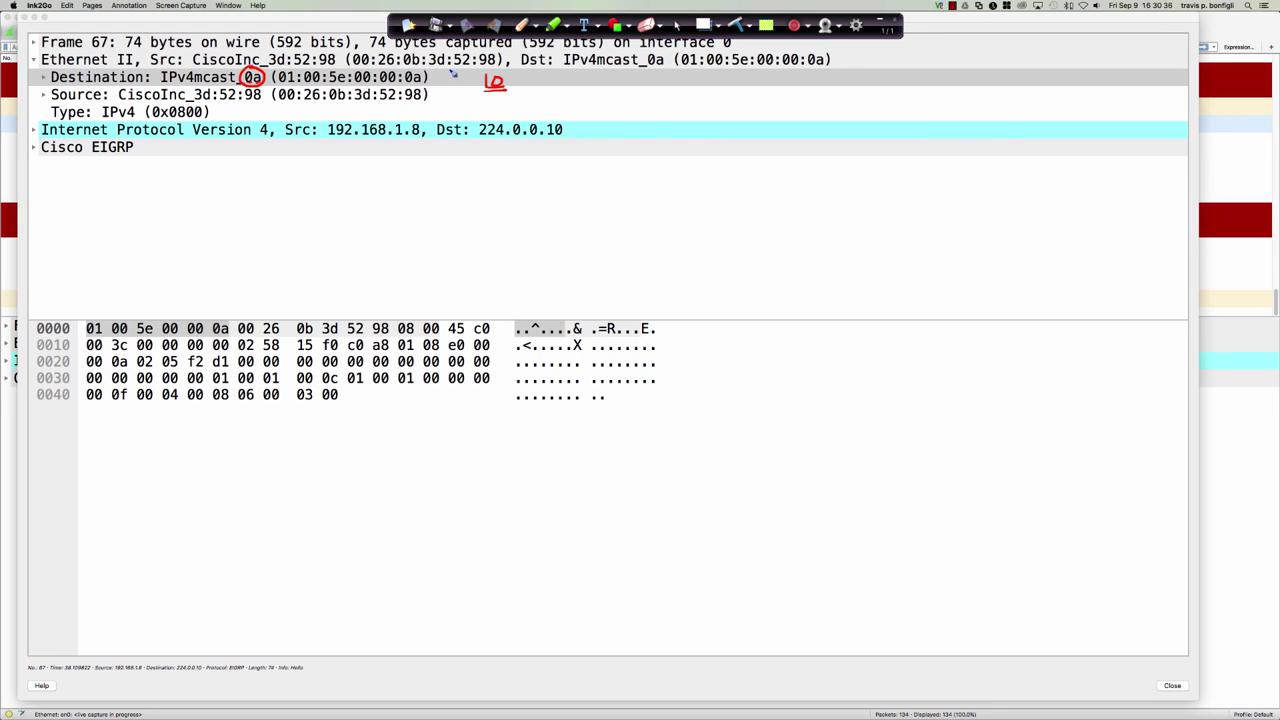
drag(453, 73, 424, 86)
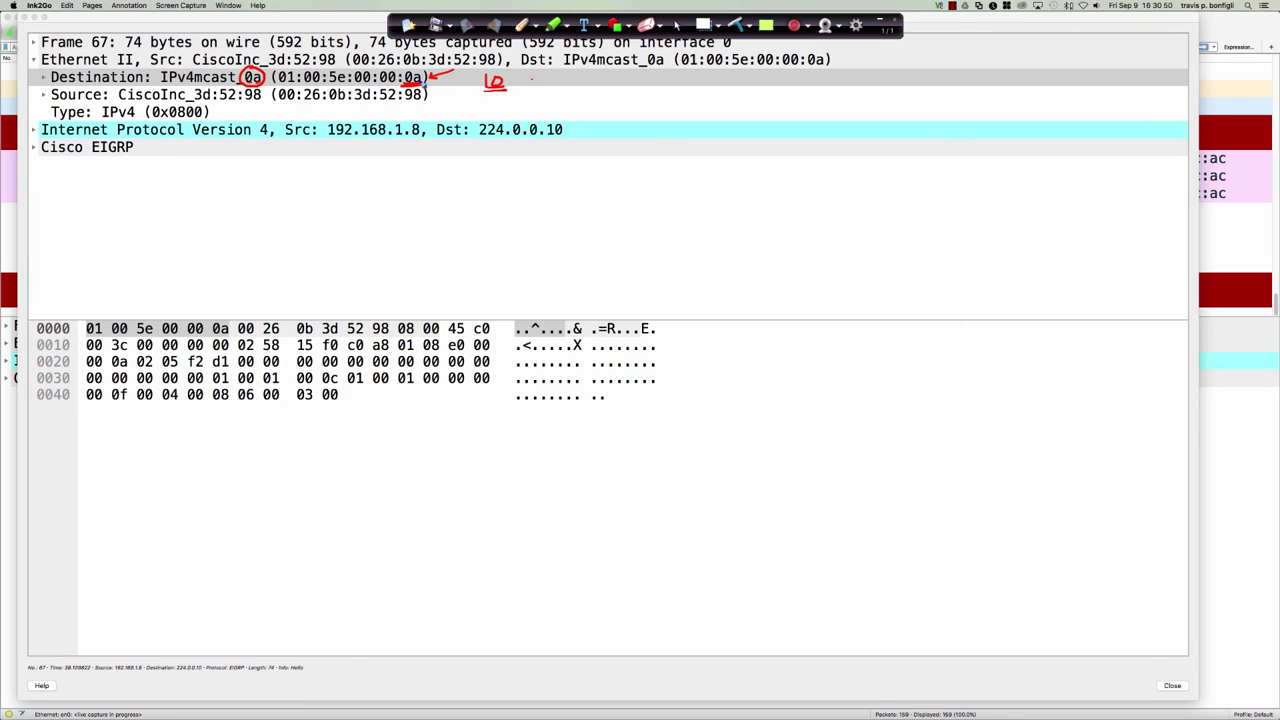
mouse_move(408, 80)
mouse_down()
mouse_move(424, 88)
mouse_move(425, 71)
mouse_move(403, 75)
mouse_up()
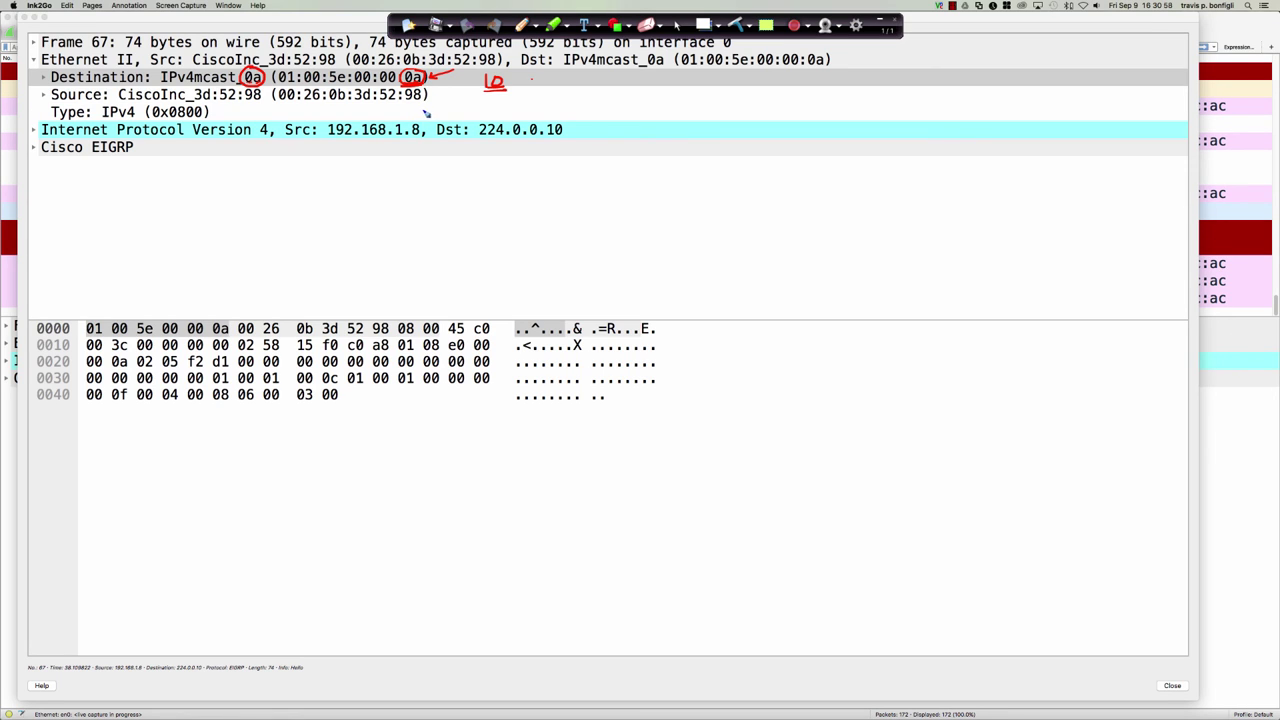
drag(277, 103, 428, 102)
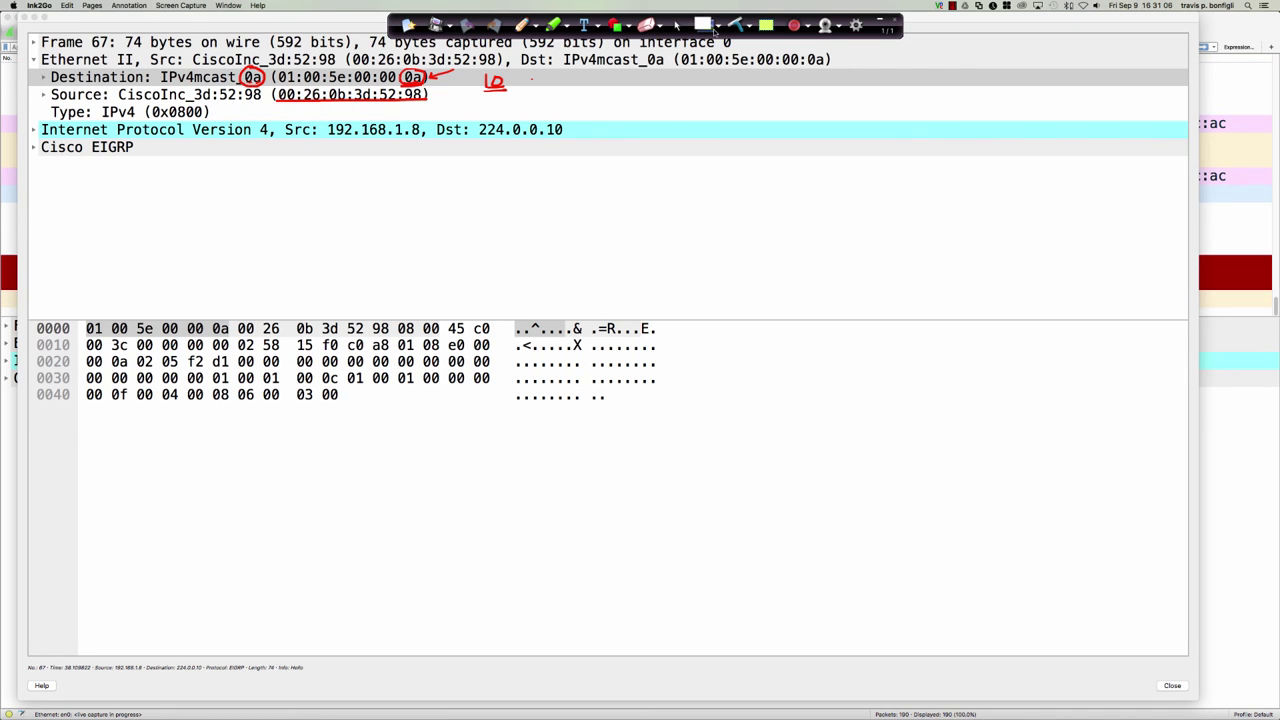
click(703, 25)
click(678, 25)
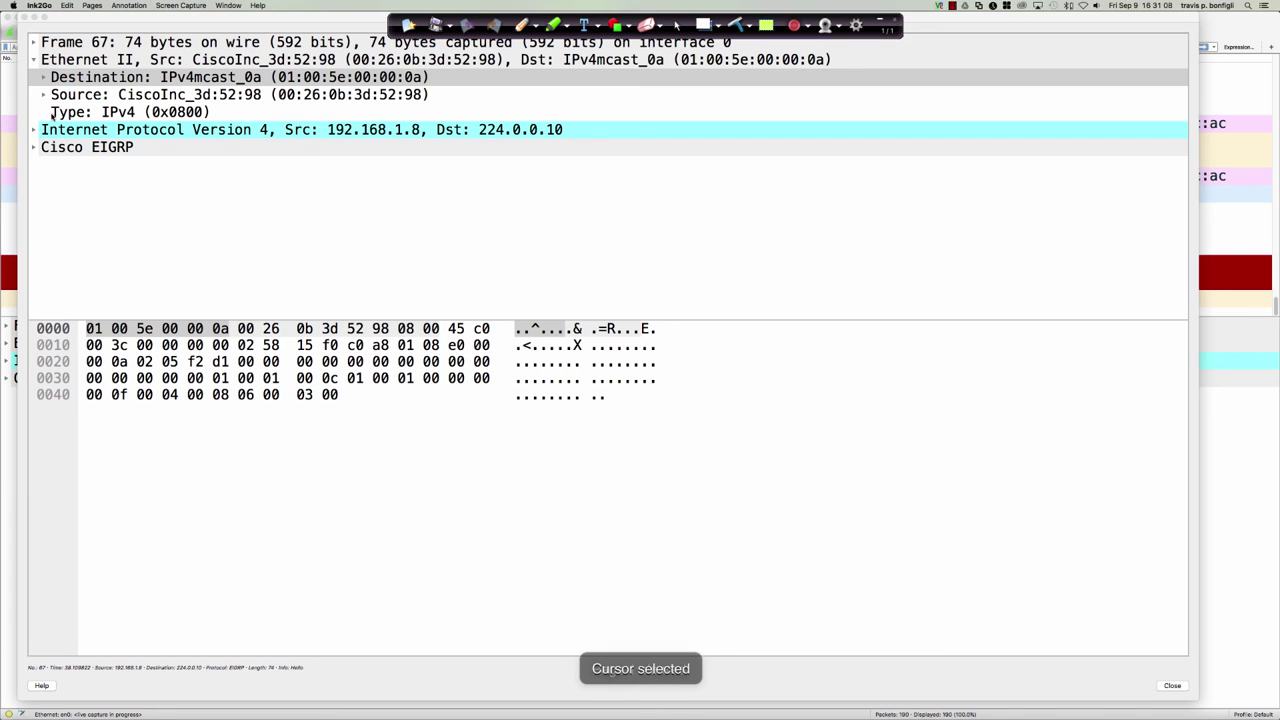
- Expand the Ethernet source address and compare its address, LG bit and IG bit lines
click(43, 94)
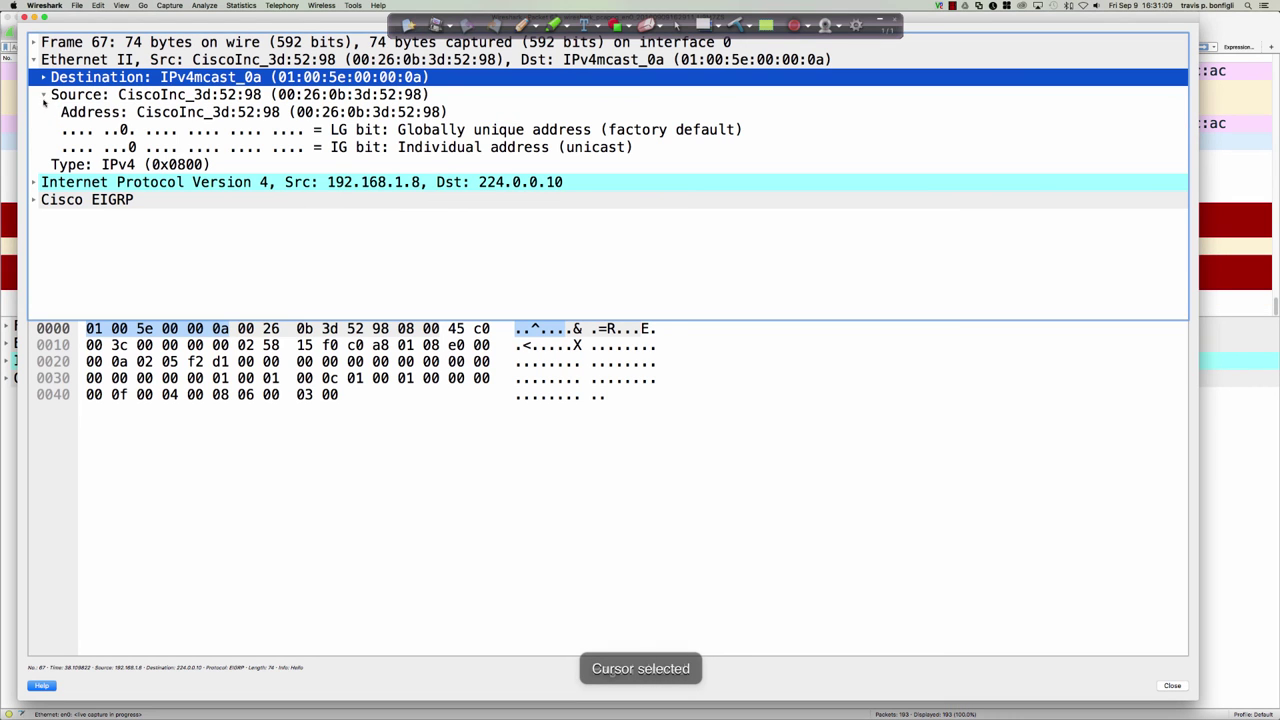
click(252, 113)
click(338, 134)
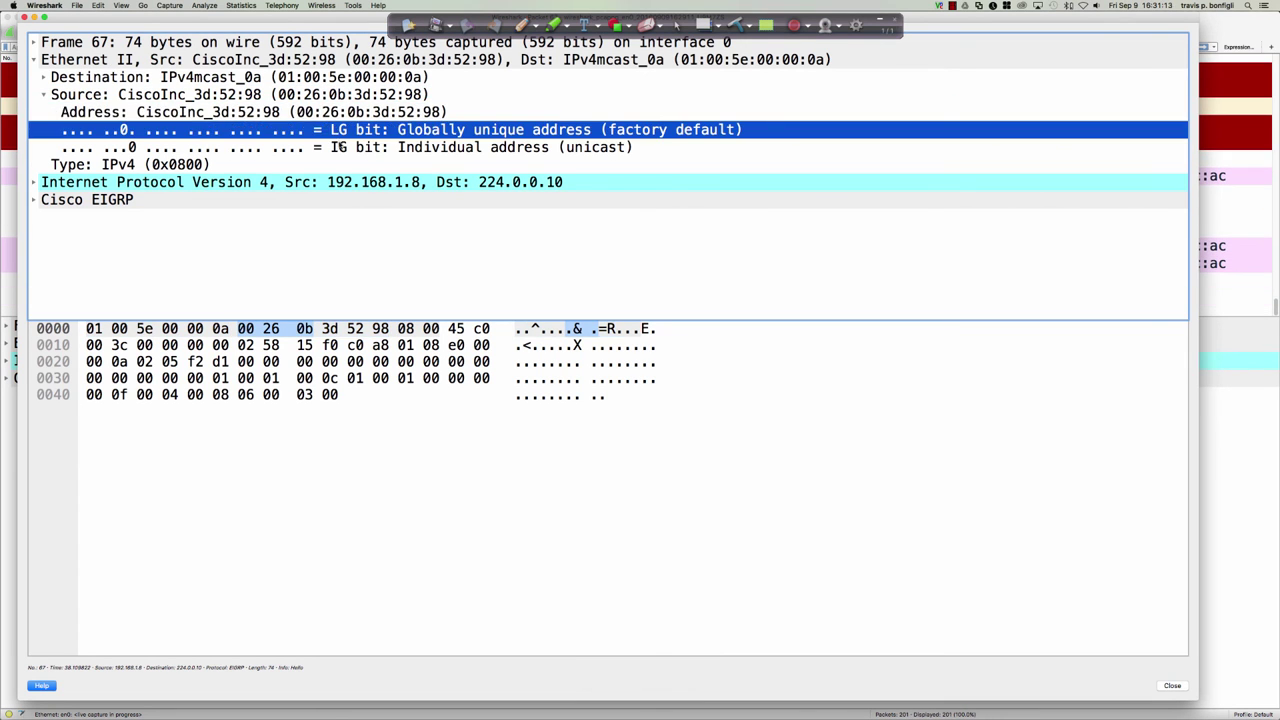
click(342, 147)
click(344, 131)
click(345, 147)
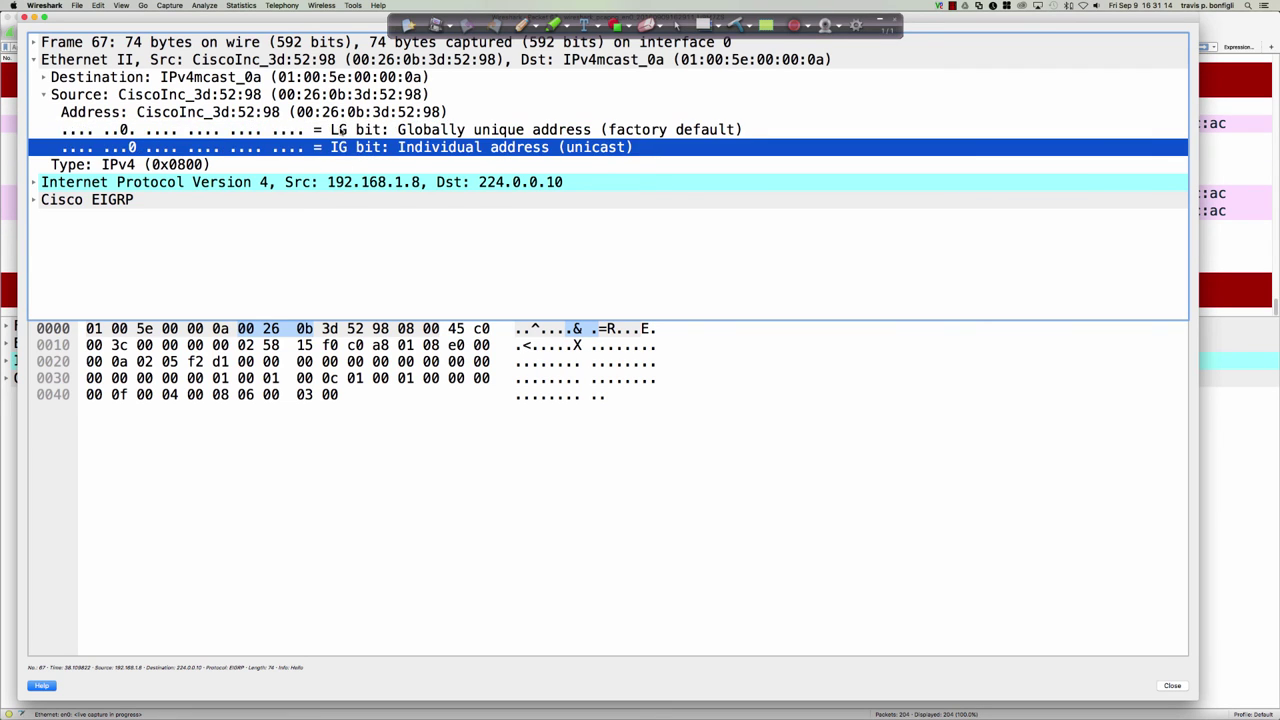
click(341, 132)
click(342, 150)
click(340, 131)
click(343, 148)
- Expand the Internet Protocol Version 4 header, enlarge the packet details area, and examine the version, header length and Differentiated Services fields
click(34, 183)
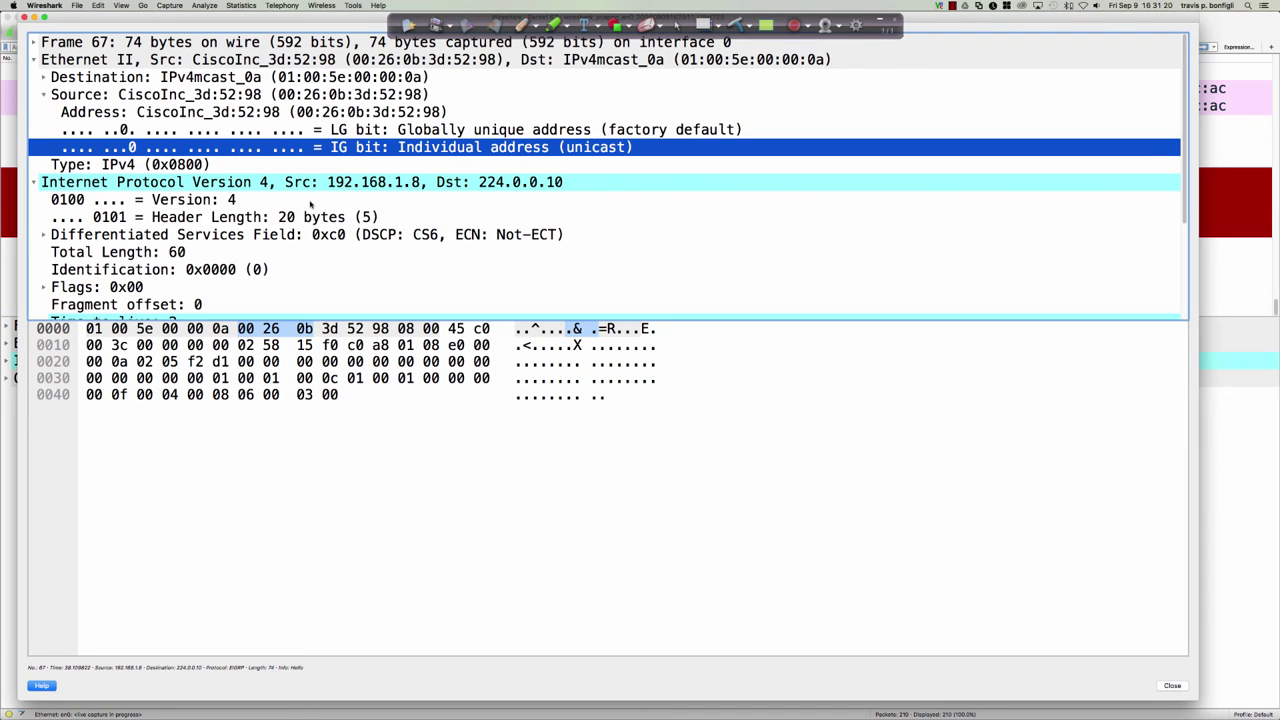
drag(354, 320, 386, 474)
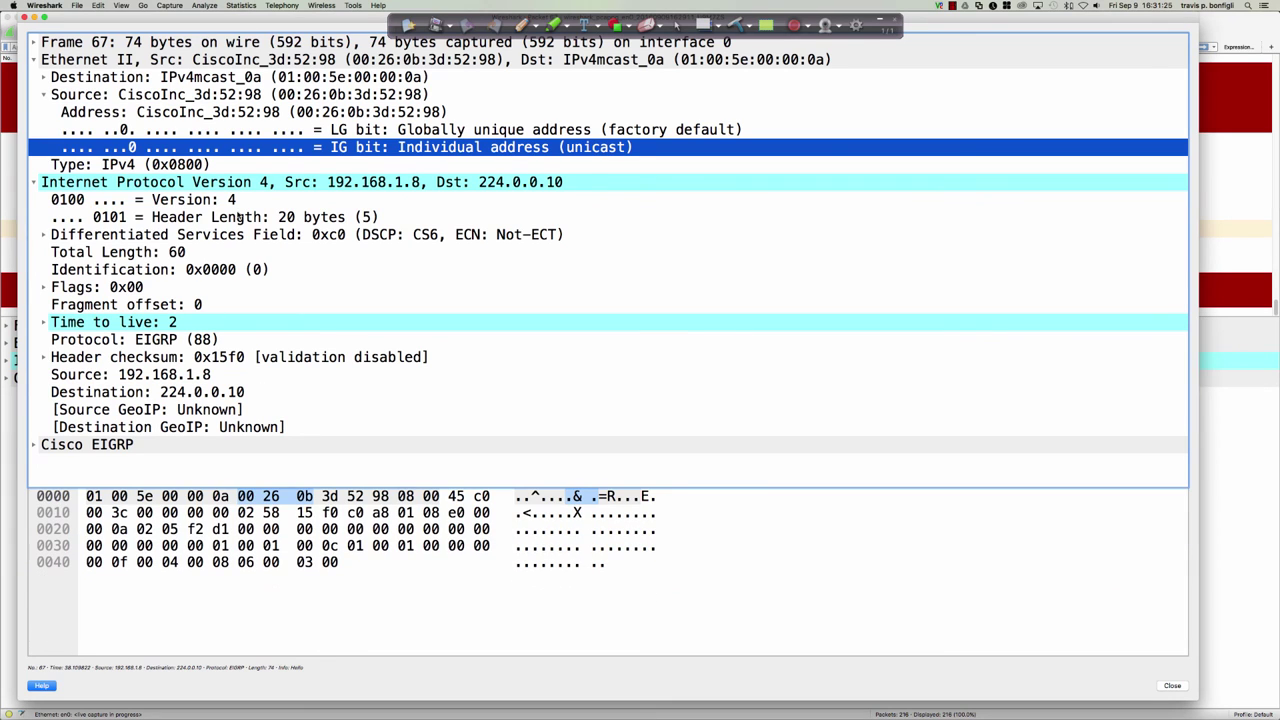
click(359, 183)
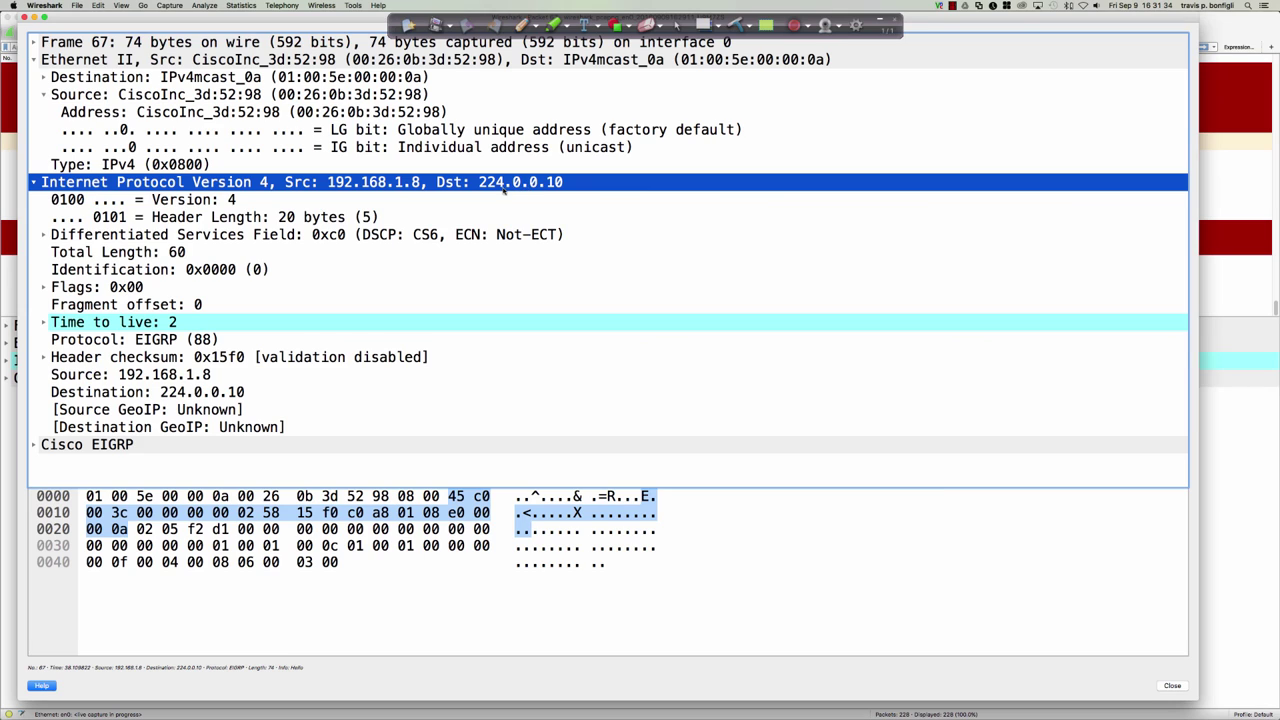
click(205, 200)
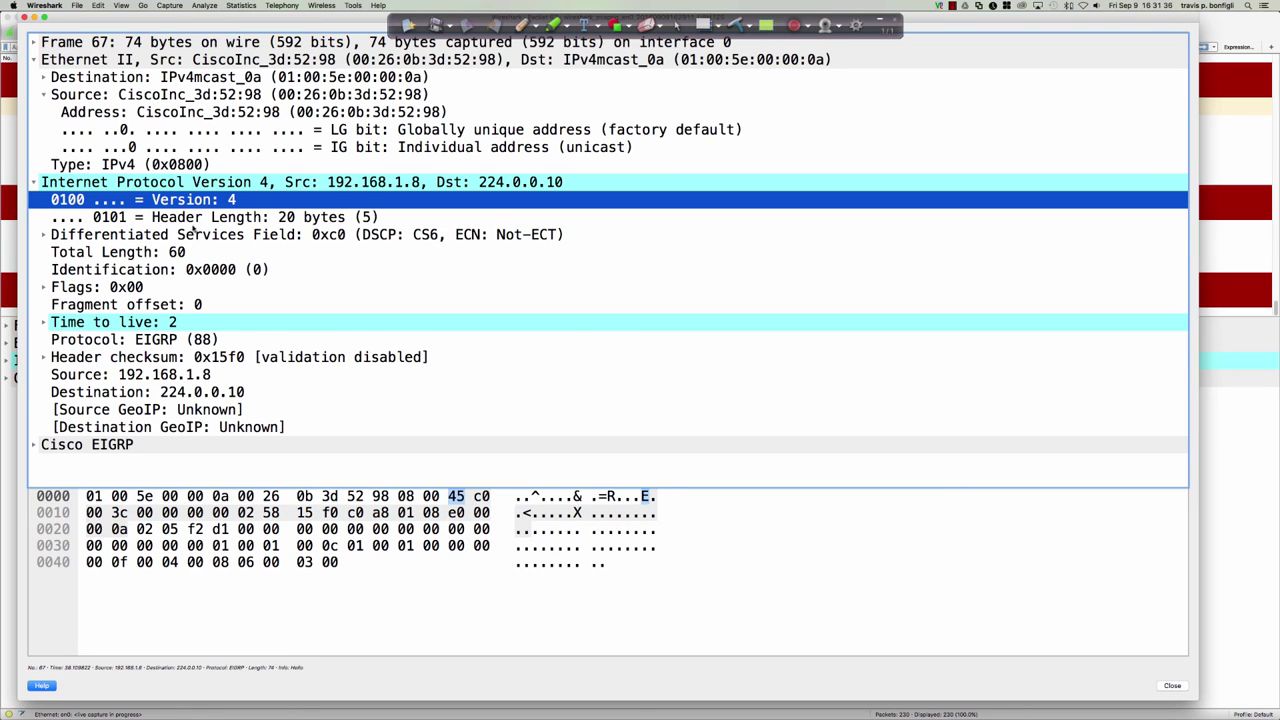
click(199, 219)
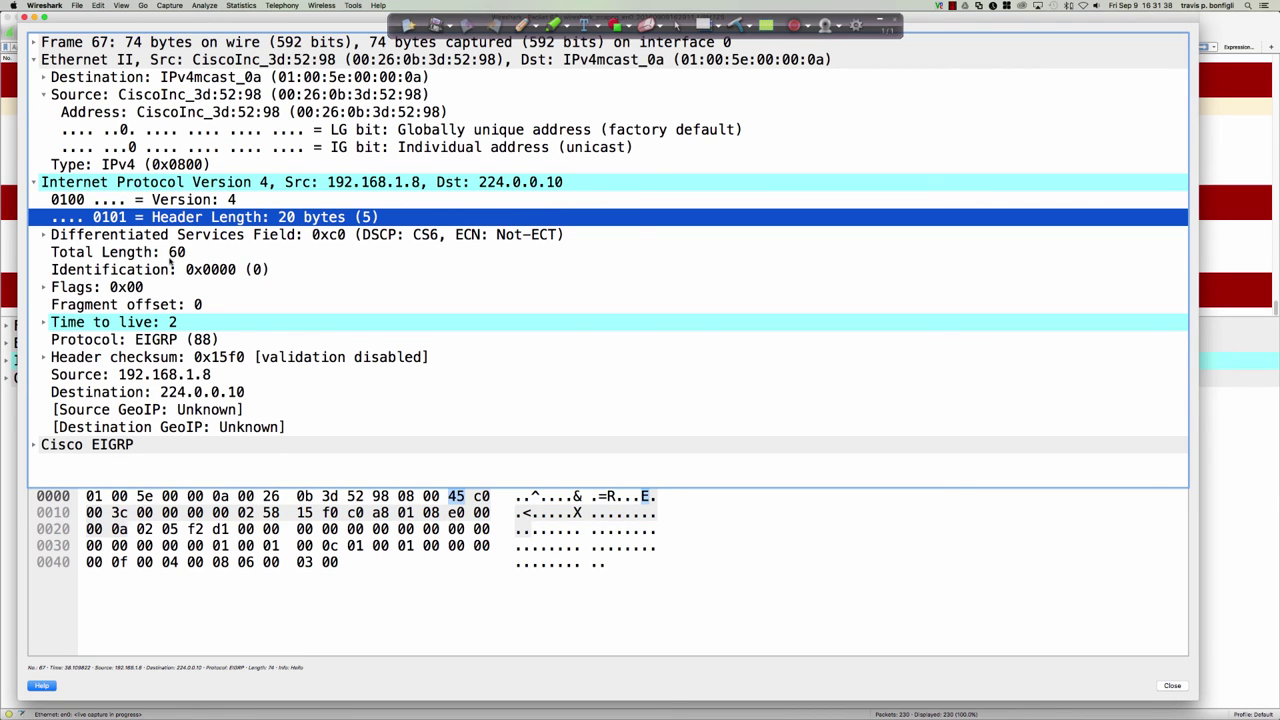
click(316, 238)
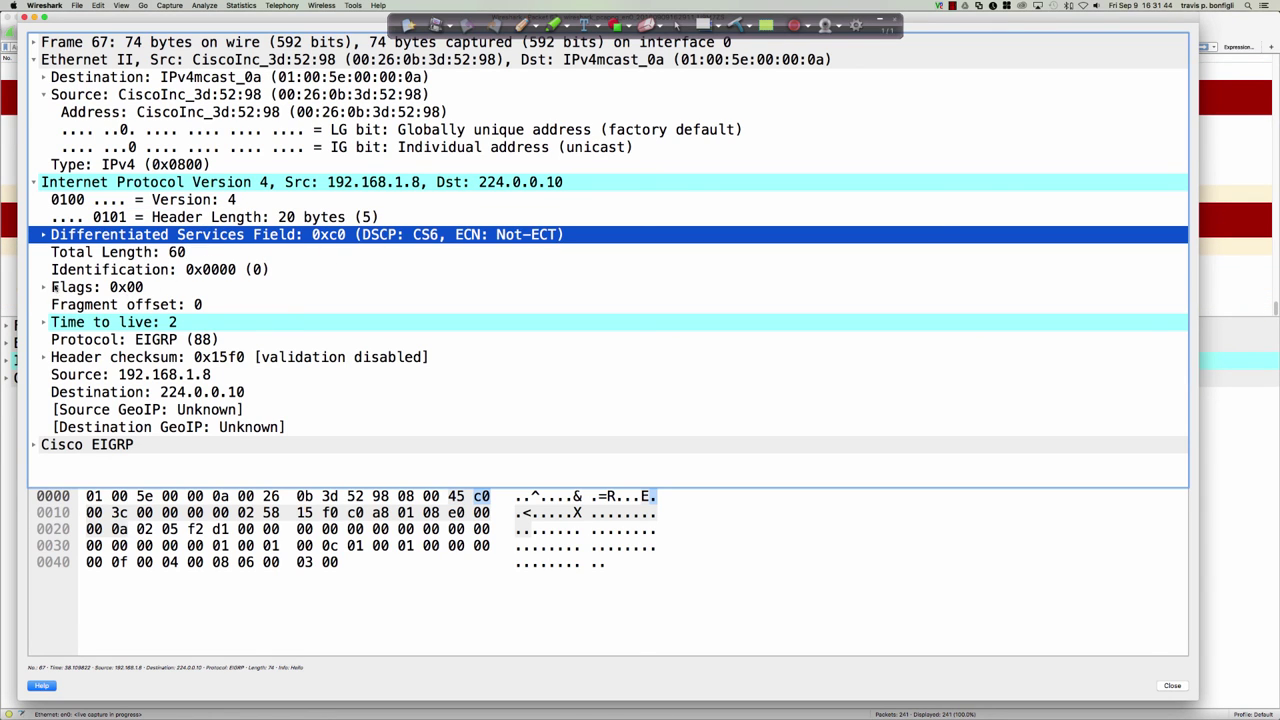
- Expand the Time to live field to read its expert info, and inspect the IP header's protocol field
click(141, 322)
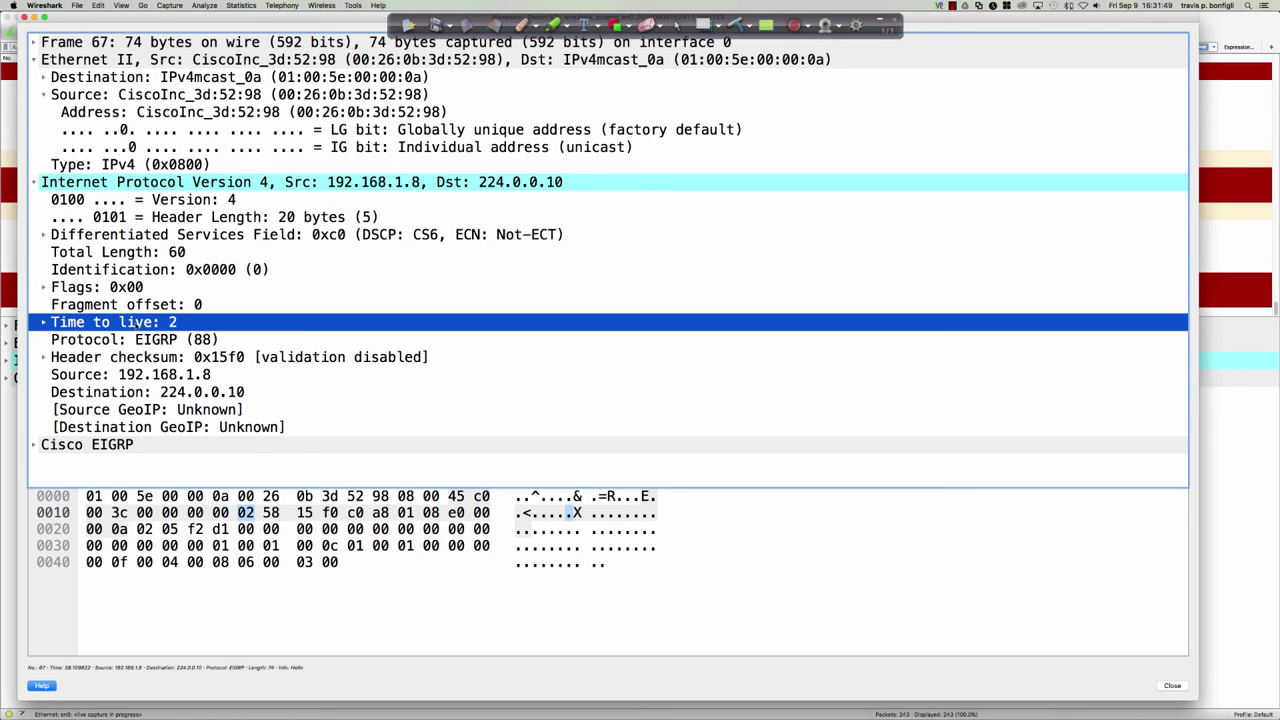
click(44, 324)
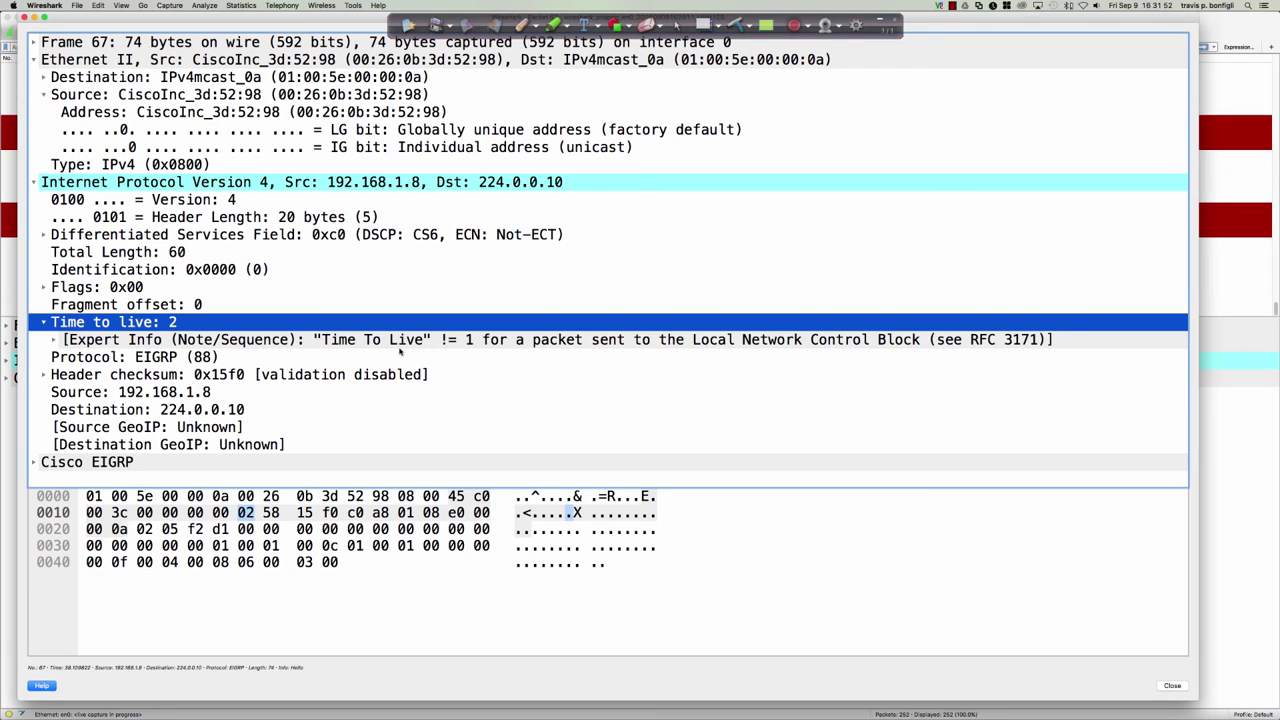
click(158, 362)
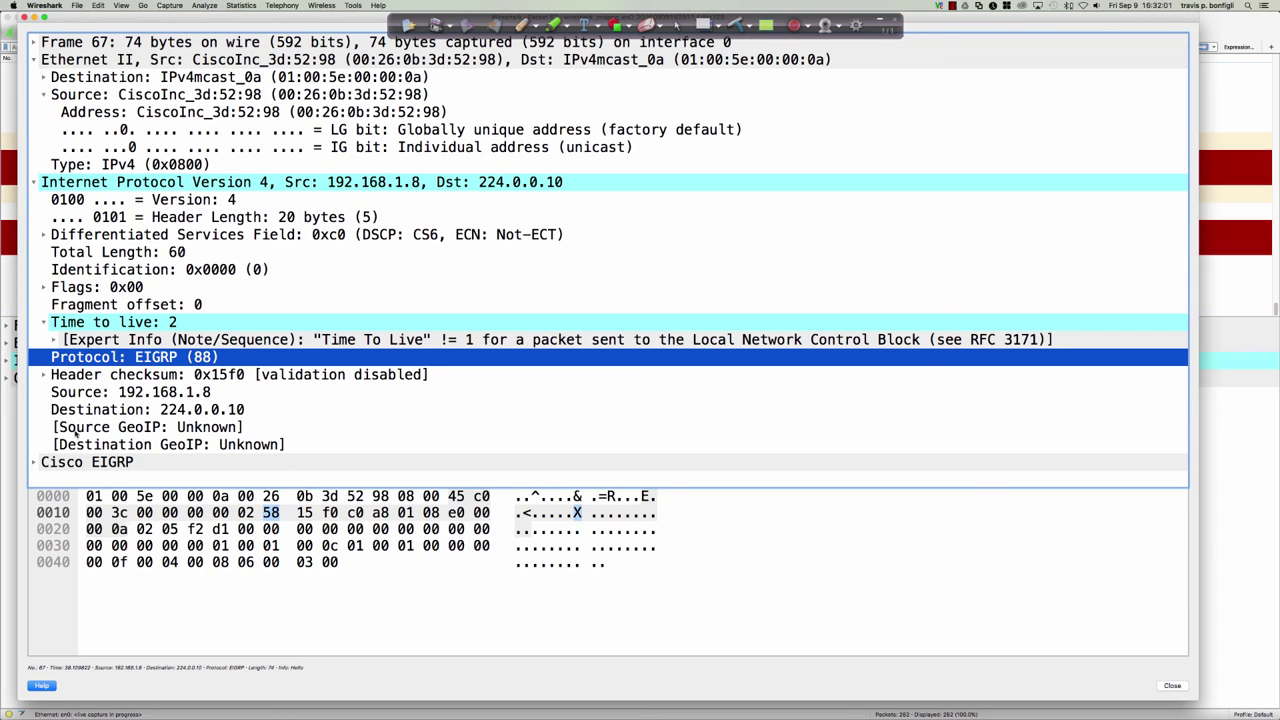
- Compare the source and destination IP addresses in the Hello packet's IPv4 header
click(90, 396)
click(94, 412)
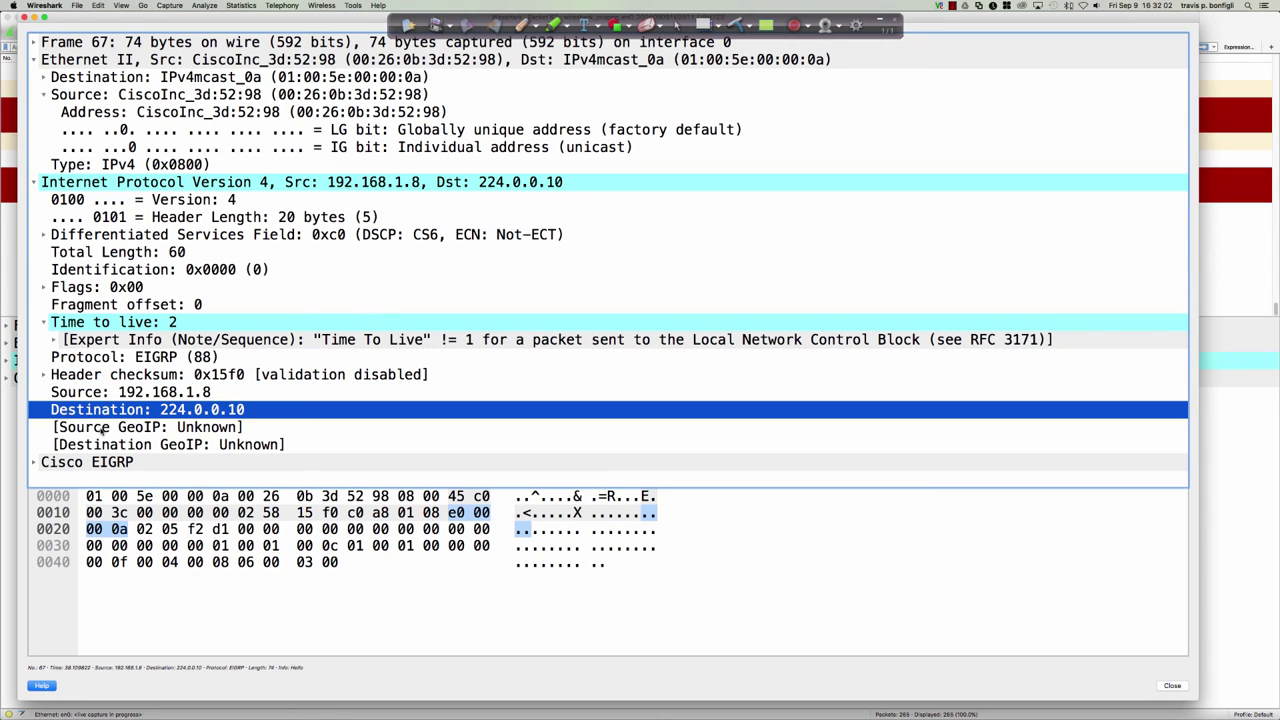
click(128, 394)
click(126, 410)
click(130, 392)
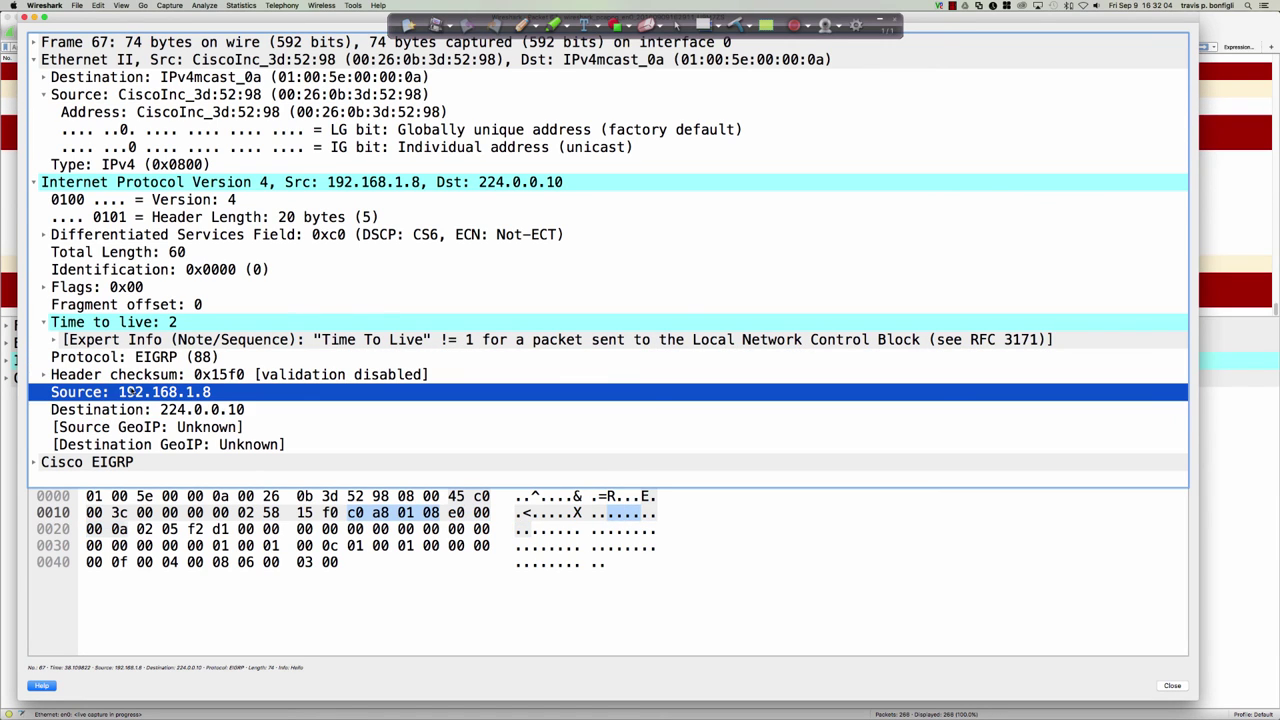
click(129, 410)
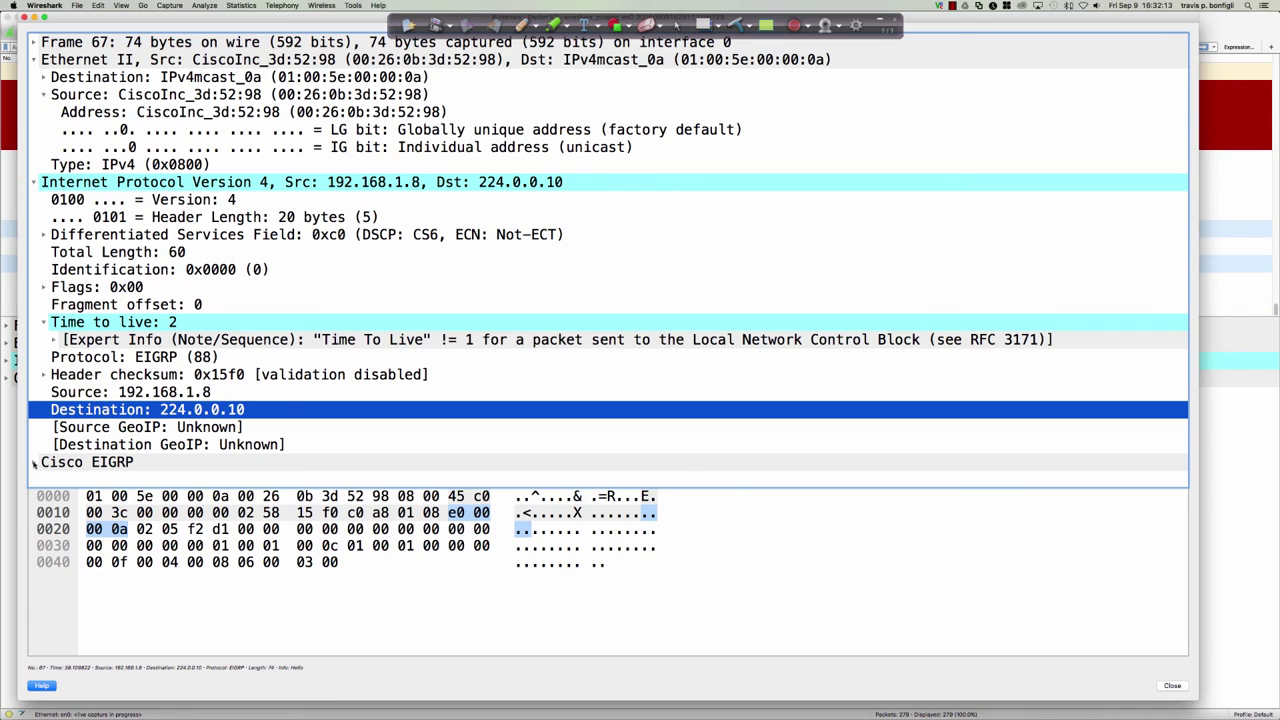
- Expand the Cisco EIGRP header and examine its version and opcode fields
click(34, 463)
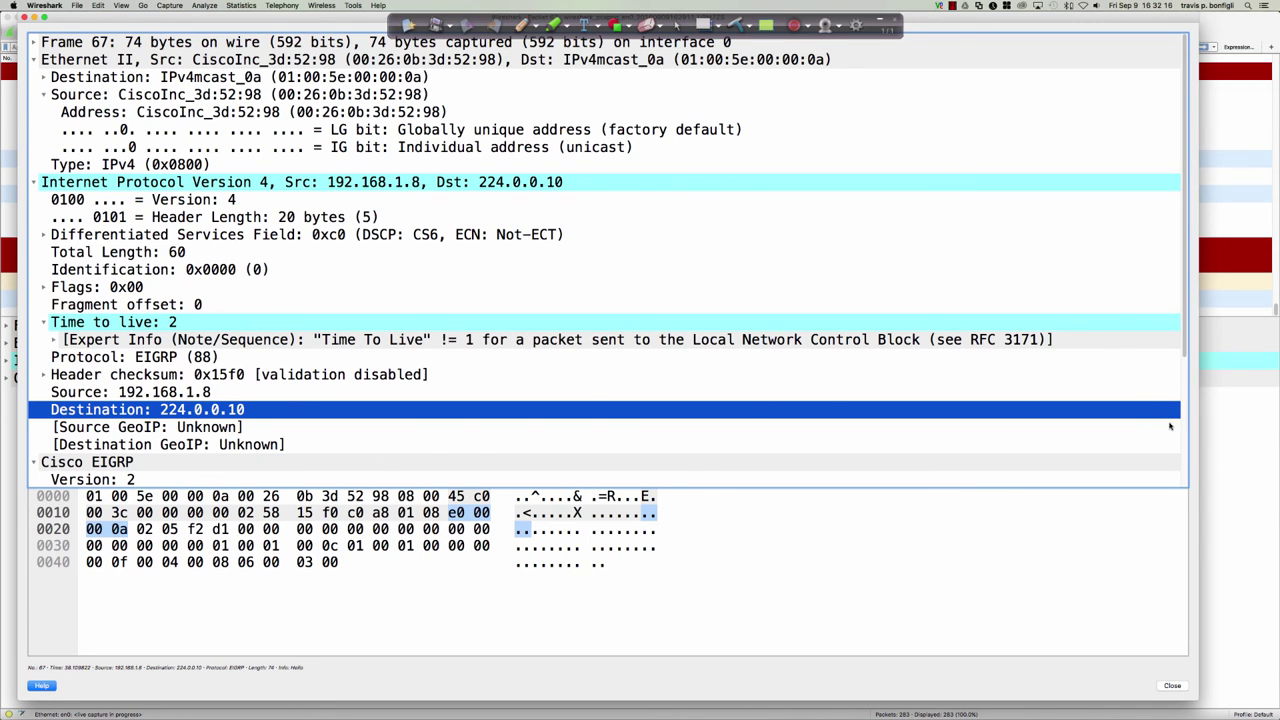
scroll(1180, 428, down, 5)
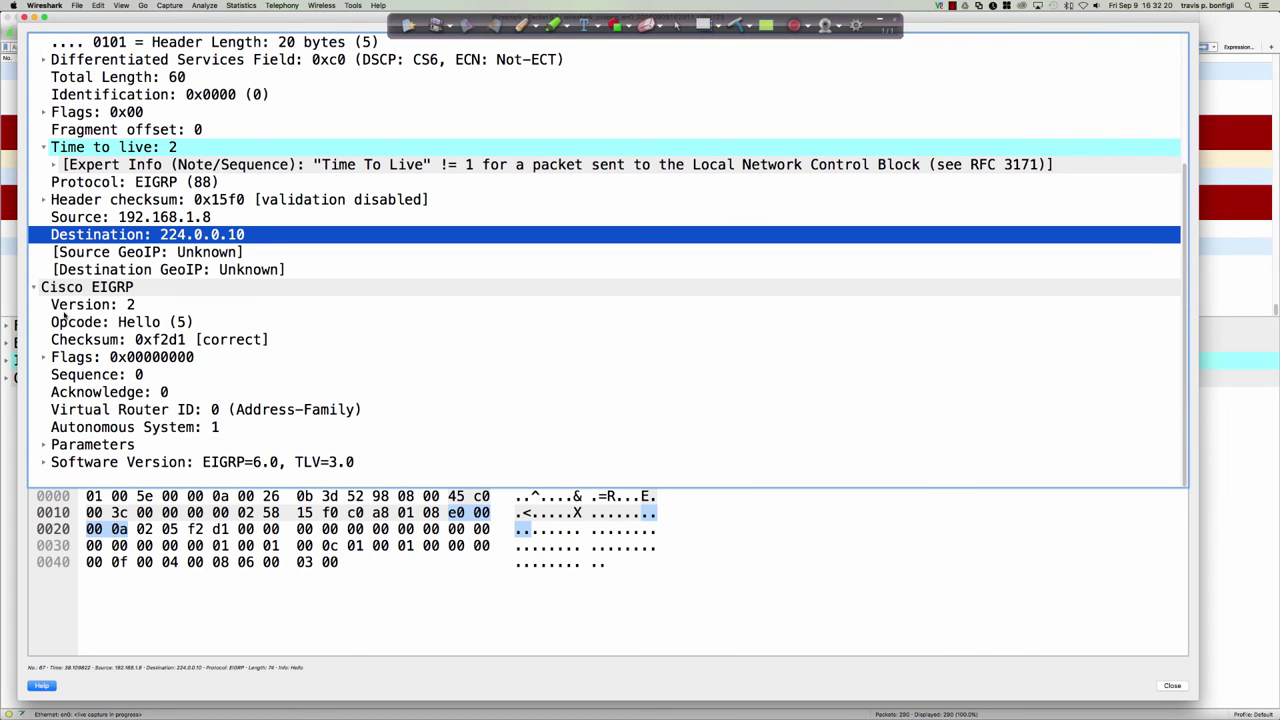
click(101, 306)
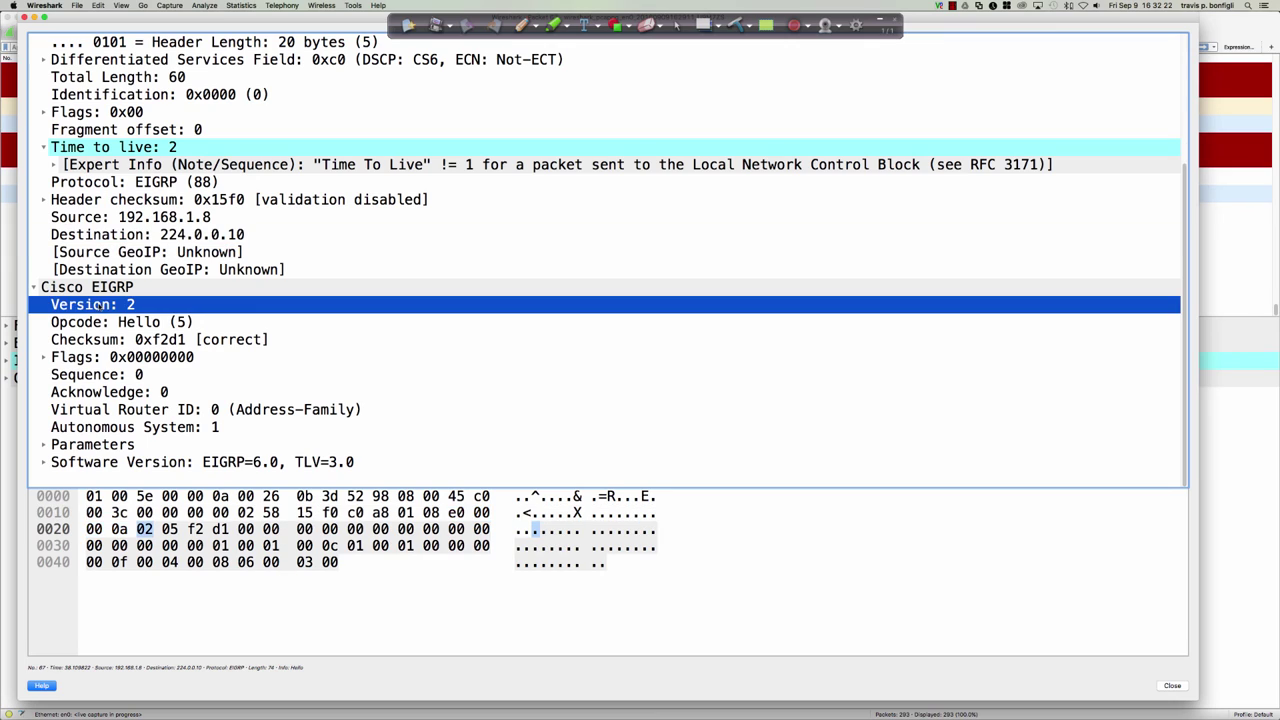
click(115, 322)
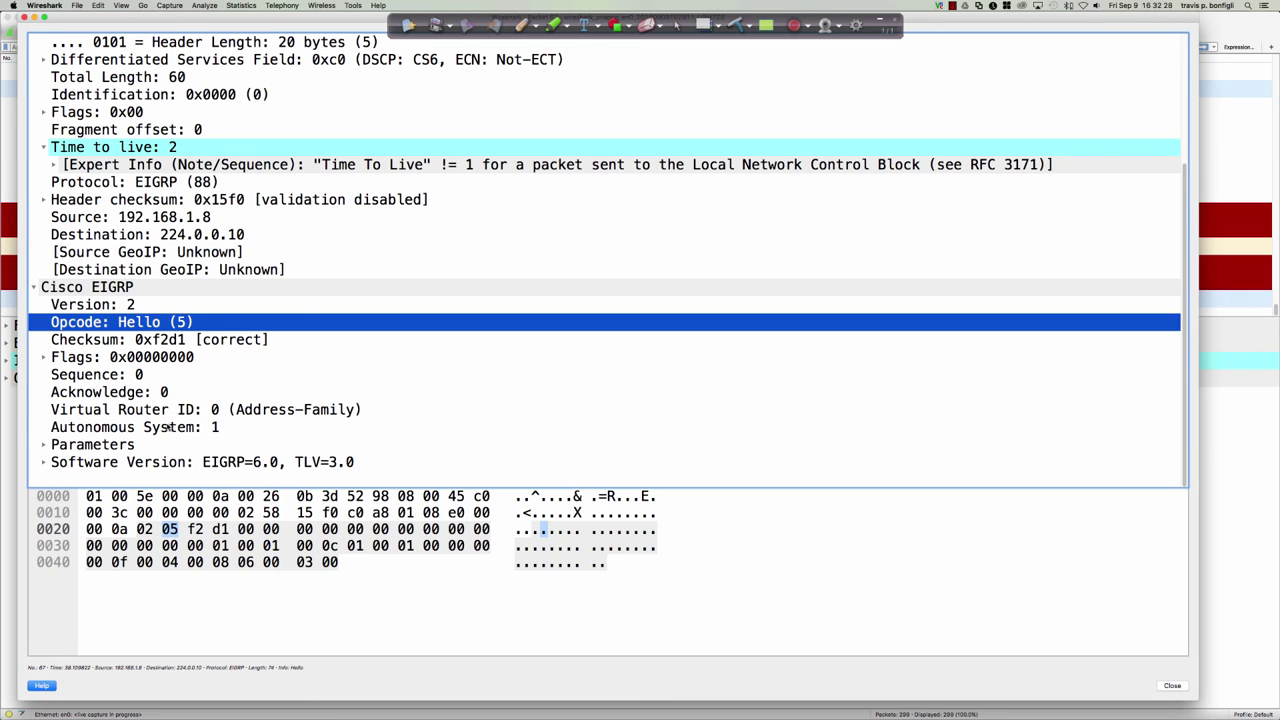
- Check the Hello packet's autonomous system field, expand the EIGRP Parameters, and inspect the K1 value
click(168, 427)
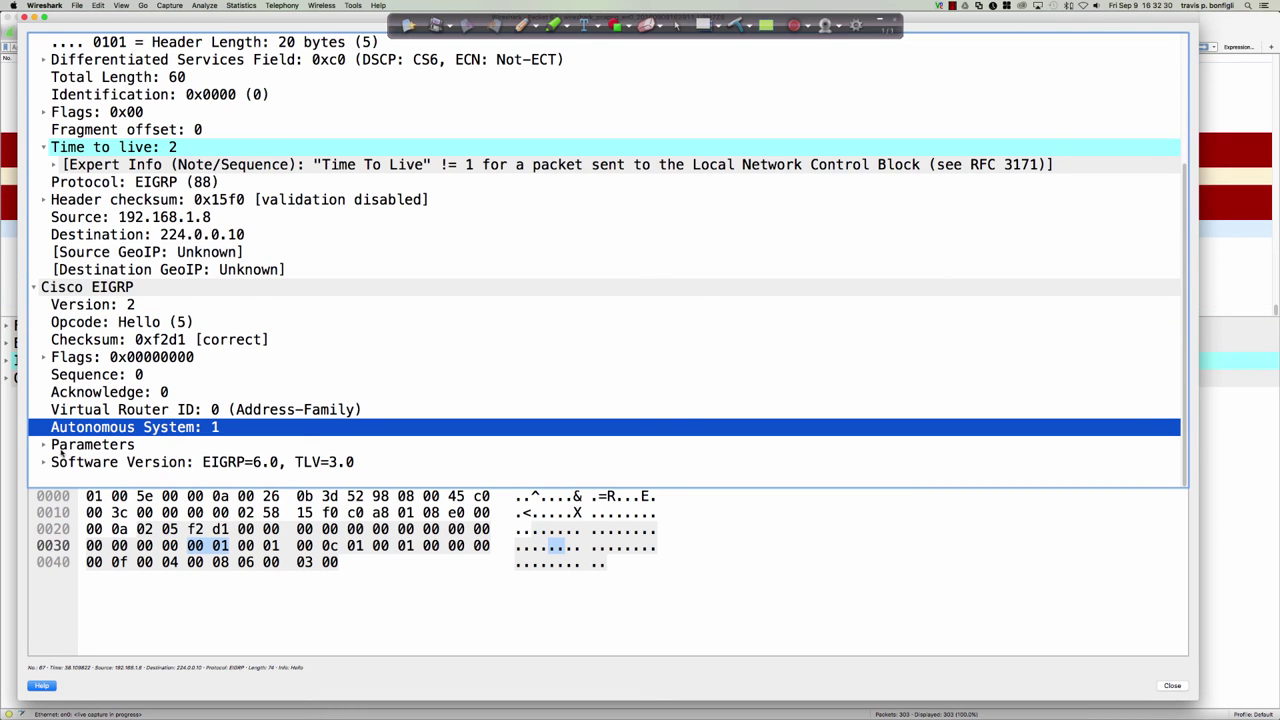
click(52, 446)
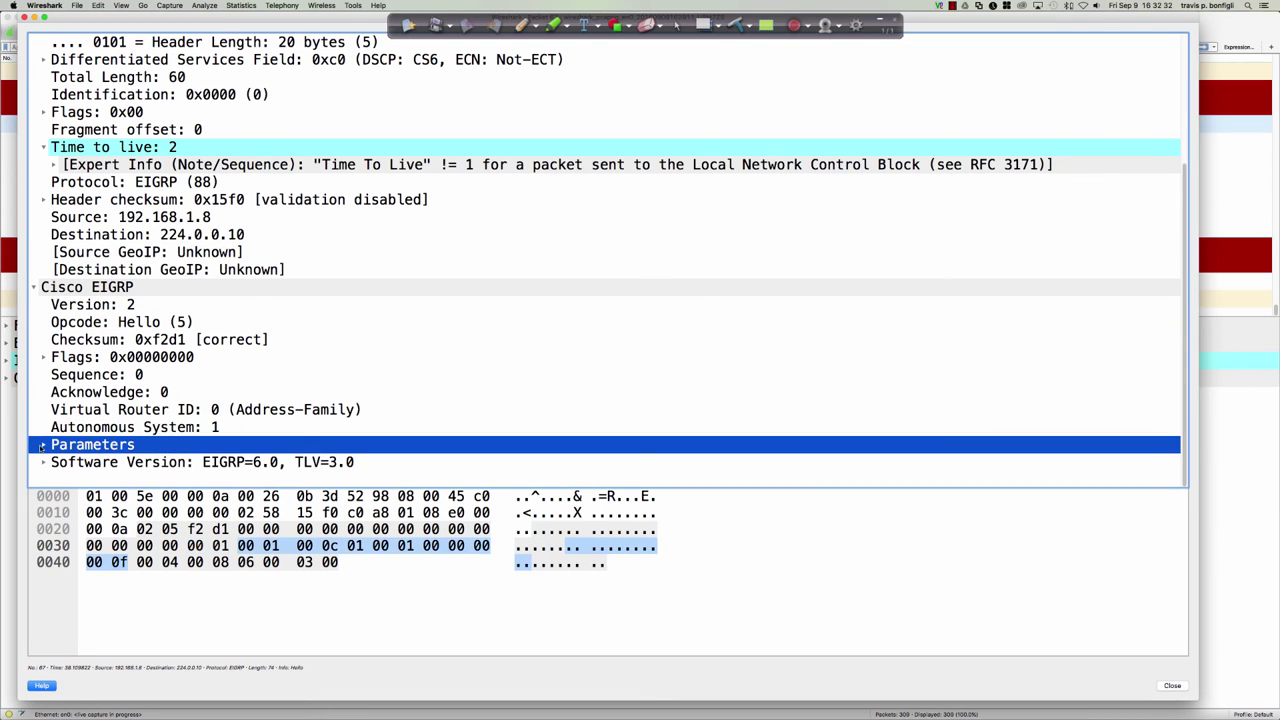
click(44, 445)
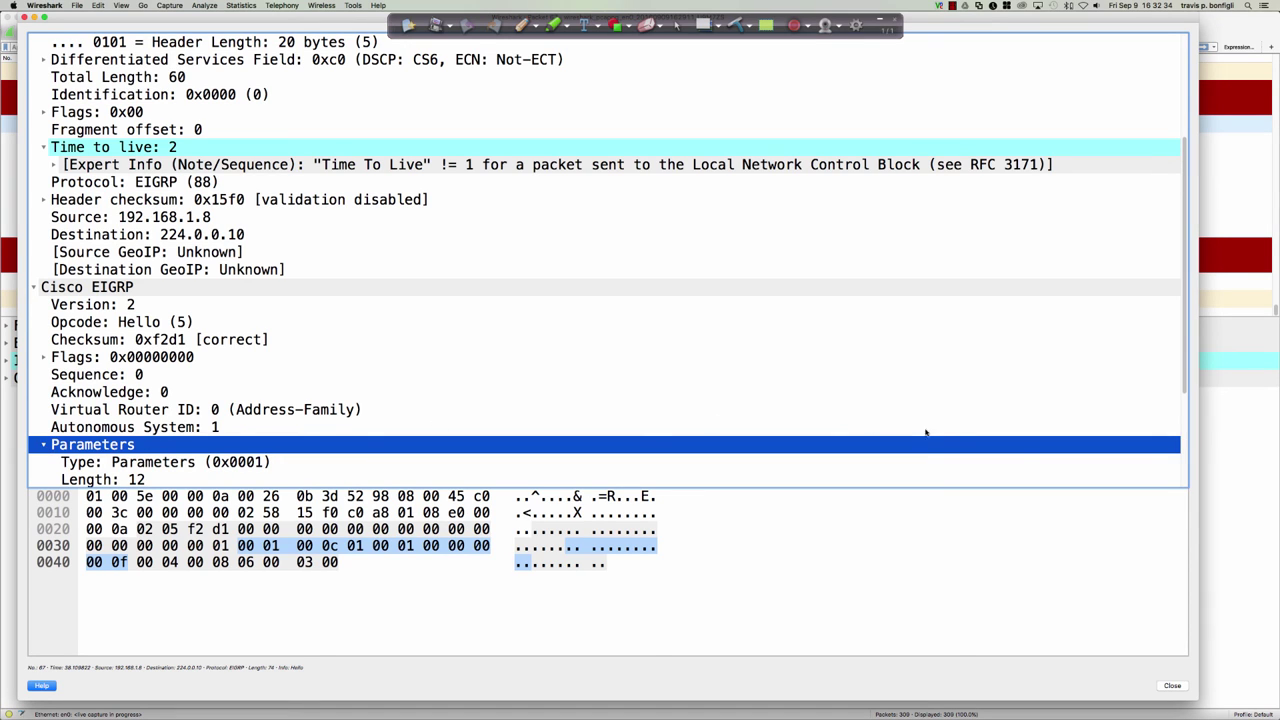
scroll(1181, 479, down, 3)
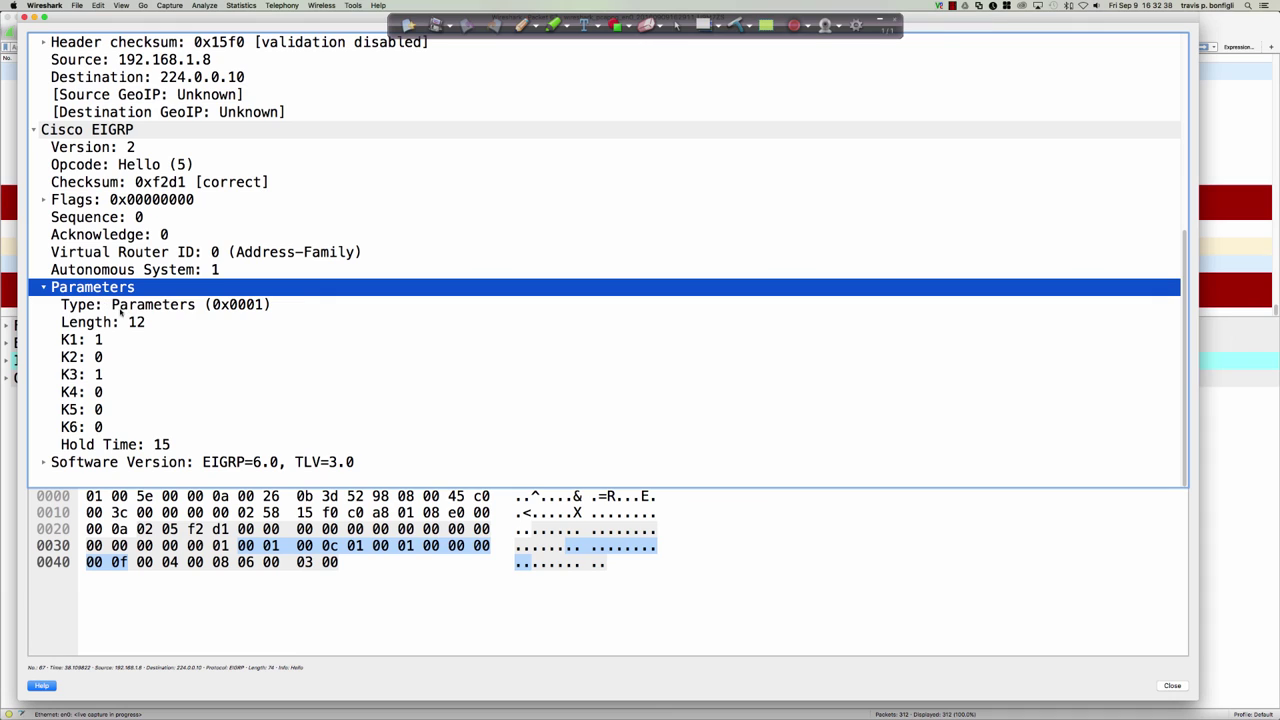
click(82, 340)
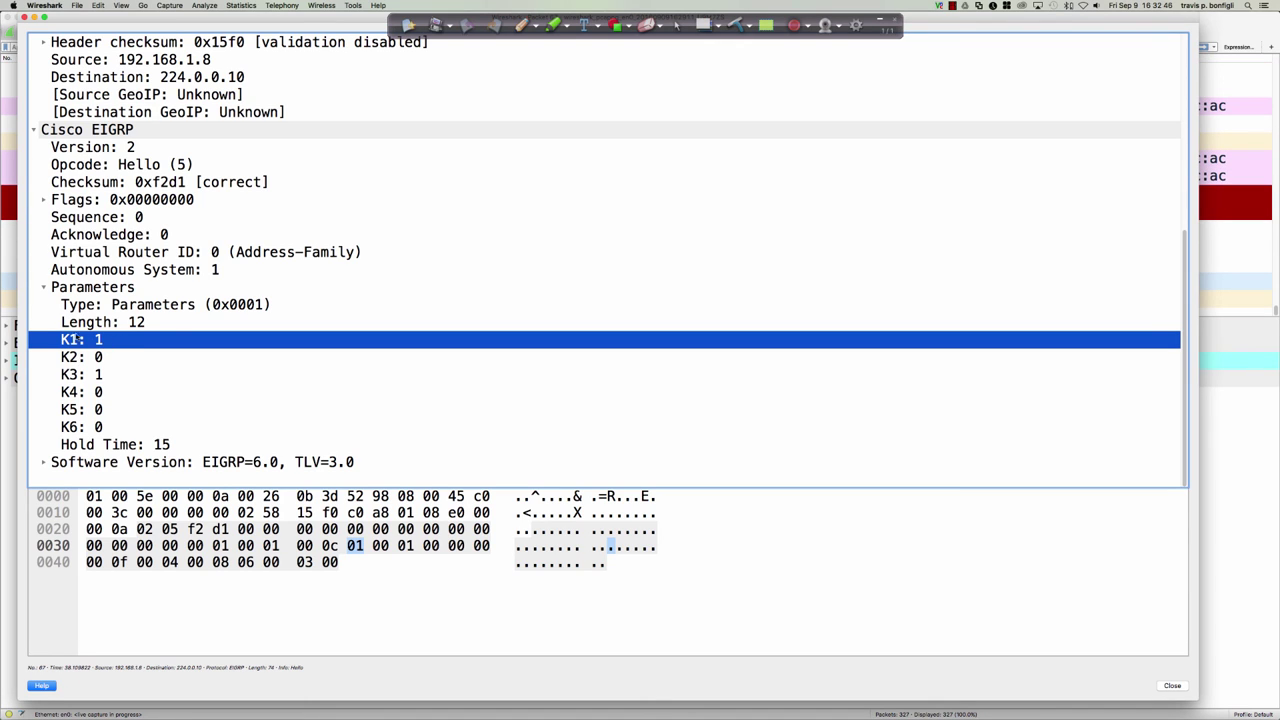
- With the Pen tool, label K1 as BW and write 11111111 = 255 beside the parameters, marking the last bit
click(523, 22)
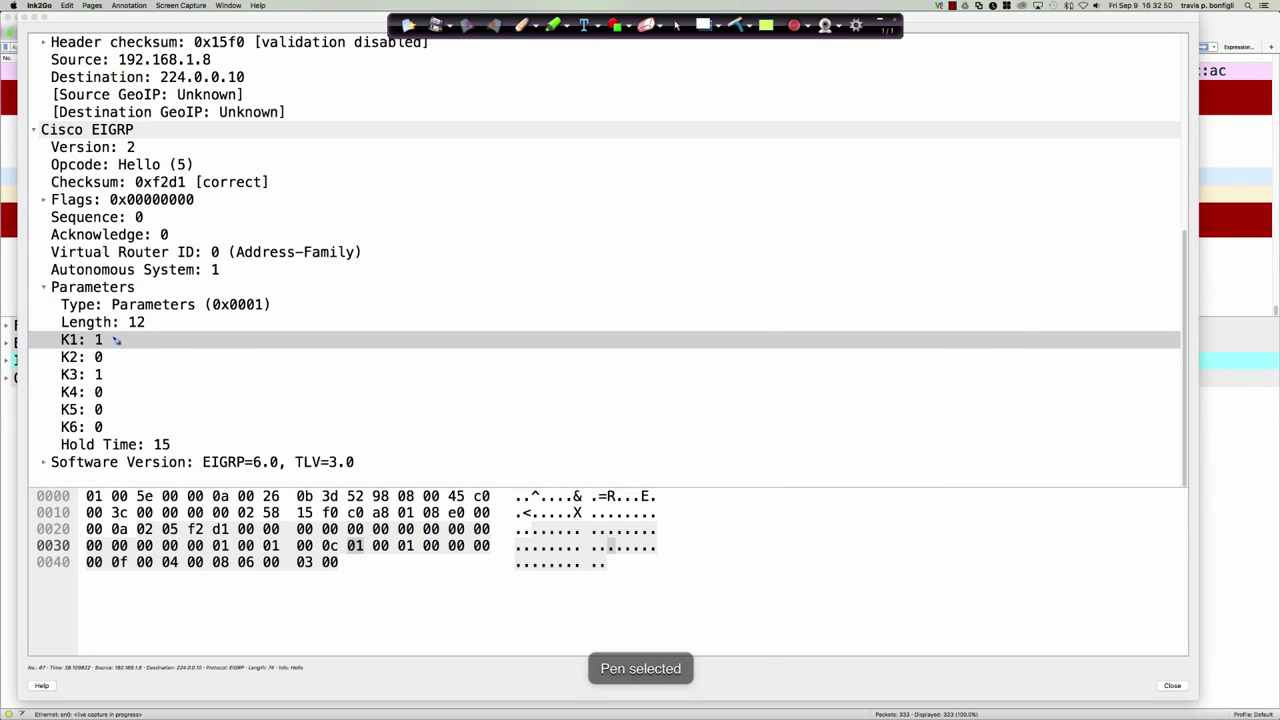
mouse_move(116, 340)
mouse_down()
mouse_move(141, 339)
mouse_move(96, 351)
mouse_up()
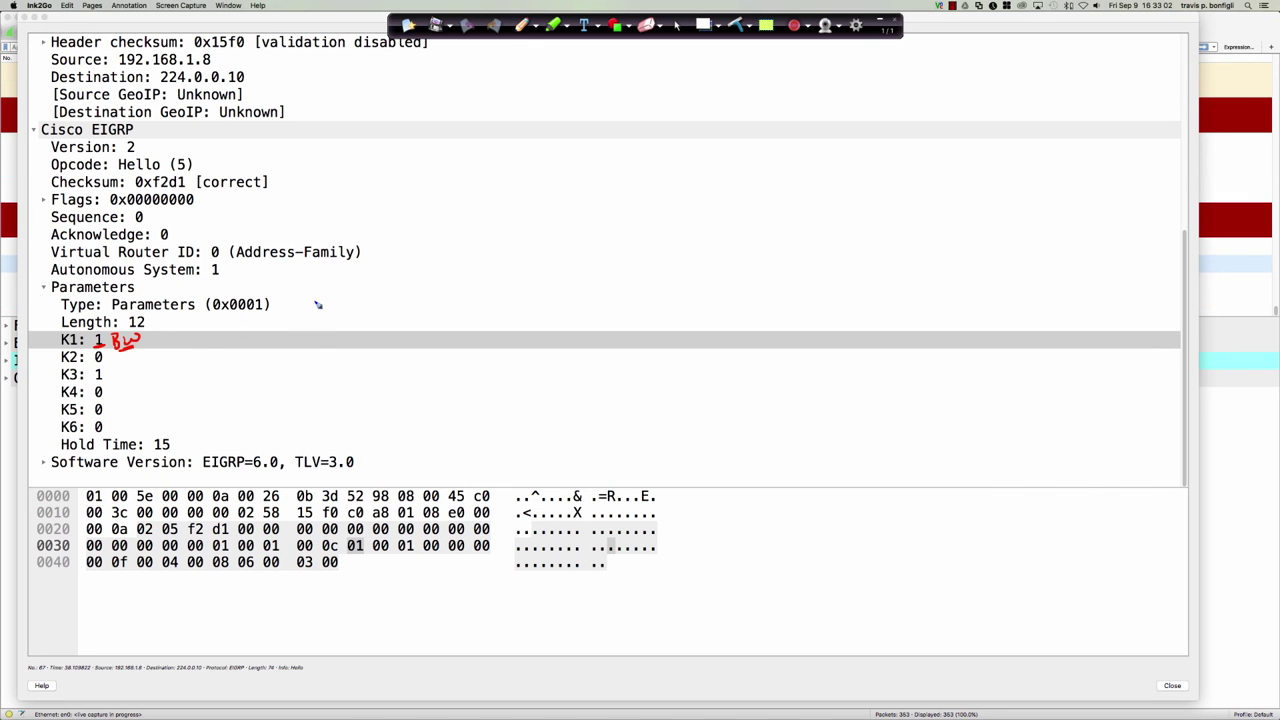
drag(308, 297, 308, 313)
mouse_move(321, 297)
mouse_down()
mouse_move(321, 313)
mouse_move(394, 308)
mouse_up()
mouse_move(407, 291)
mouse_down()
mouse_move(407, 305)
mouse_move(490, 306)
mouse_up()
drag(492, 292, 512, 286)
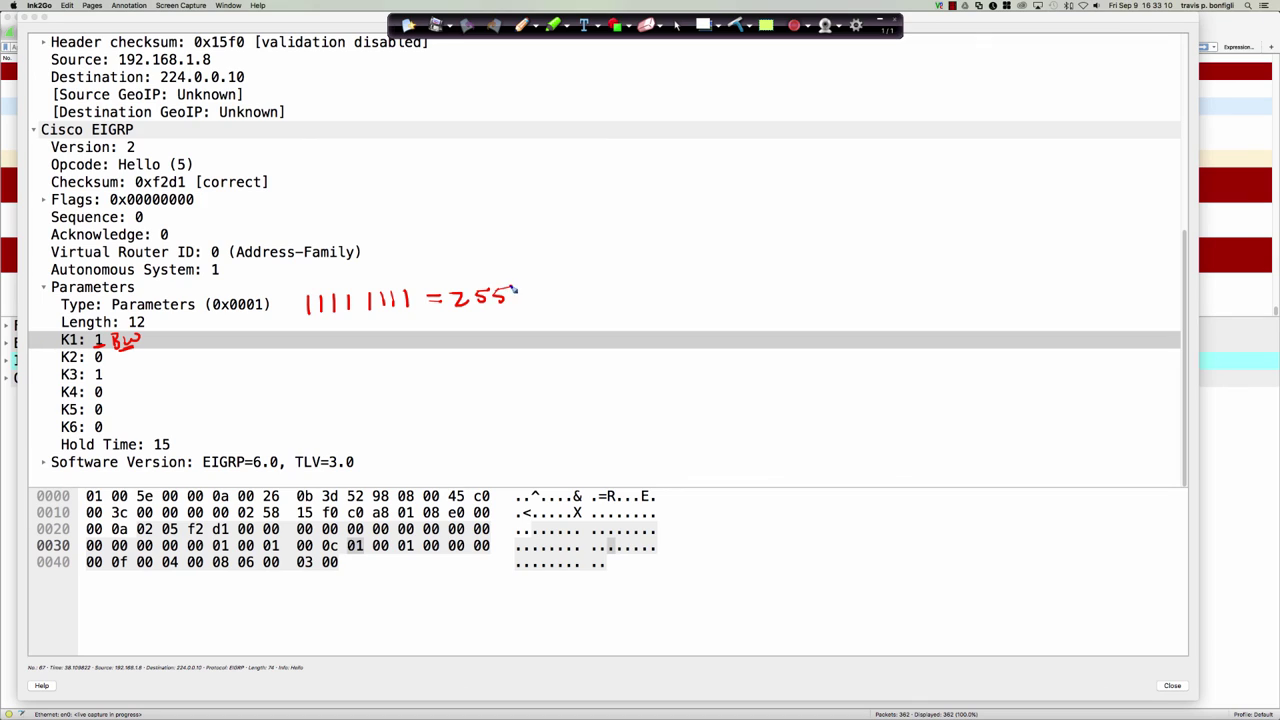
mouse_move(417, 263)
mouse_down()
mouse_move(406, 288)
mouse_move(416, 283)
mouse_move(416, 313)
mouse_up()
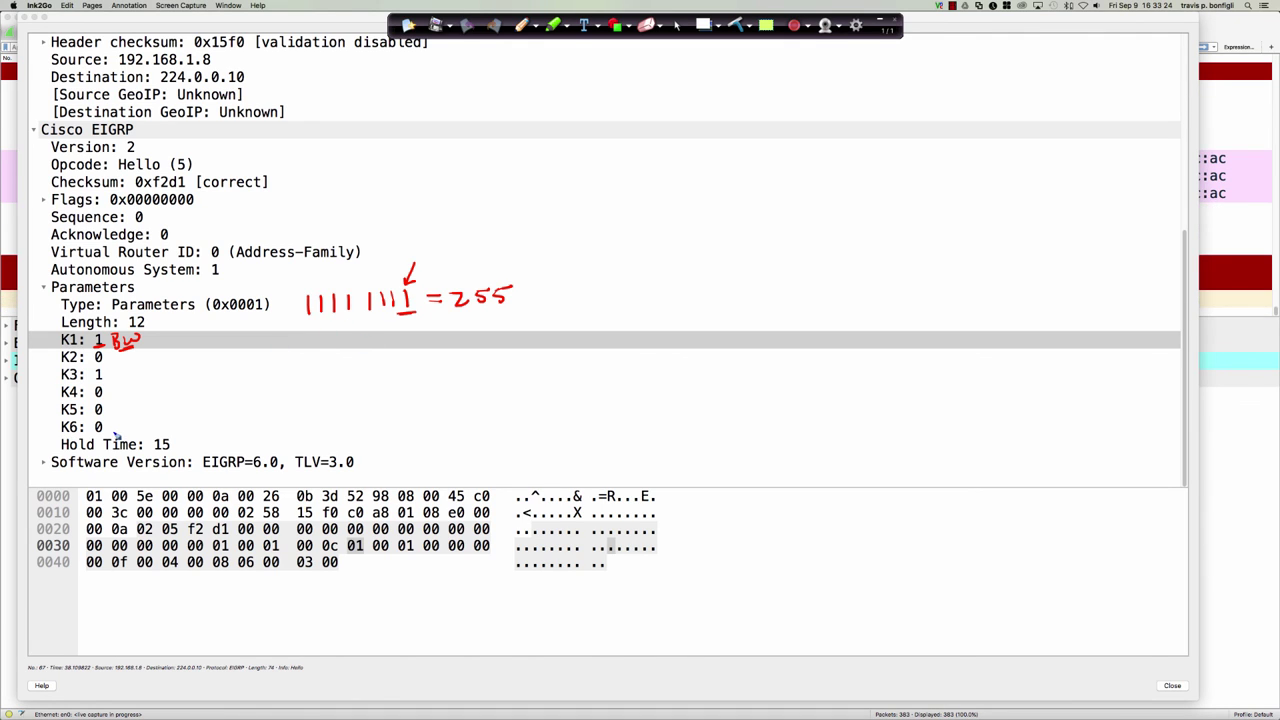
- Box the K1 to K6 values, mark K1 and K6 with arrows, and circle K3 with the label Delay
mouse_move(114, 434)
mouse_down()
mouse_move(66, 434)
mouse_move(62, 325)
mouse_move(152, 330)
mouse_move(140, 434)
mouse_move(110, 436)
mouse_up()
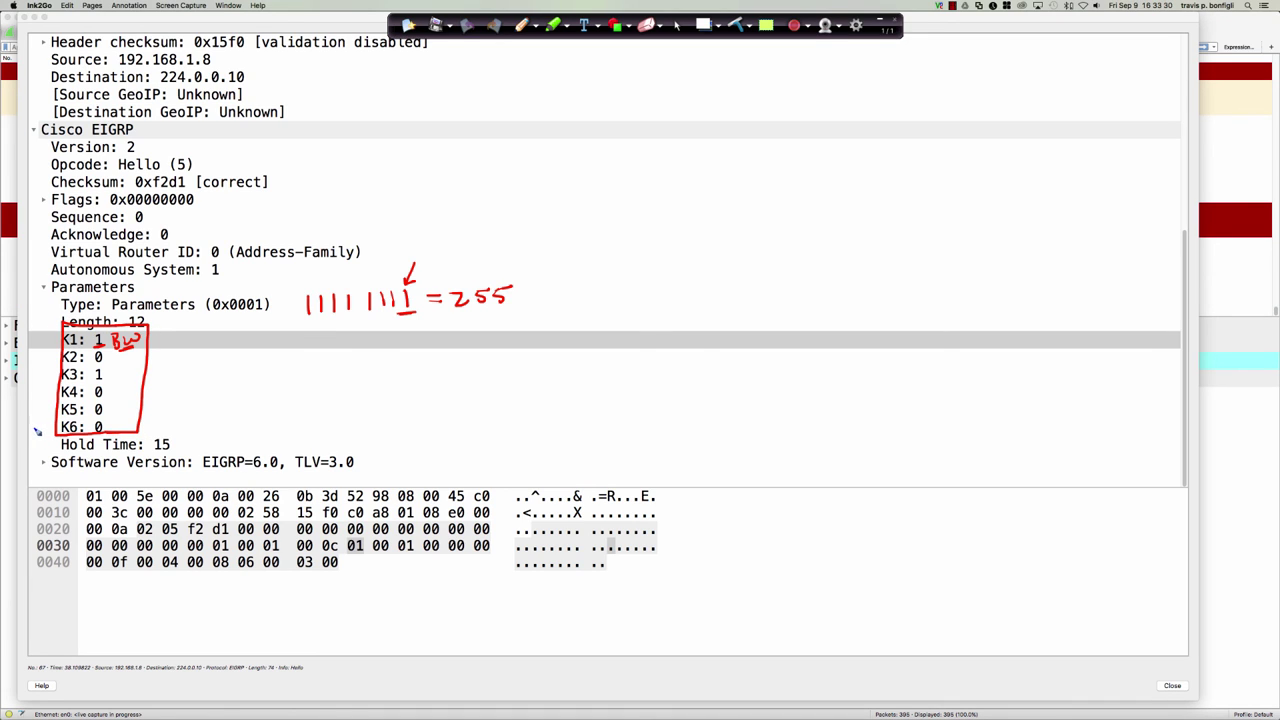
drag(32, 431, 46, 436)
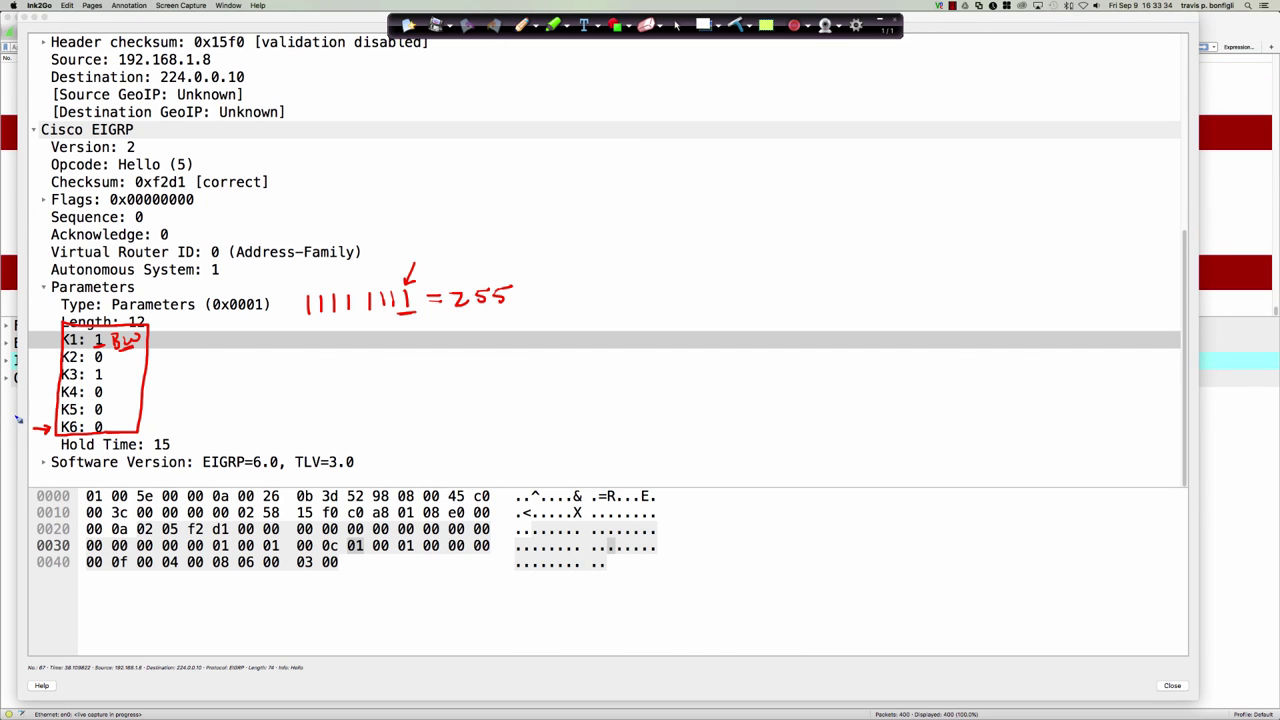
mouse_move(16, 413)
mouse_down()
mouse_move(181, 411)
mouse_move(114, 428)
mouse_move(128, 436)
mouse_up()
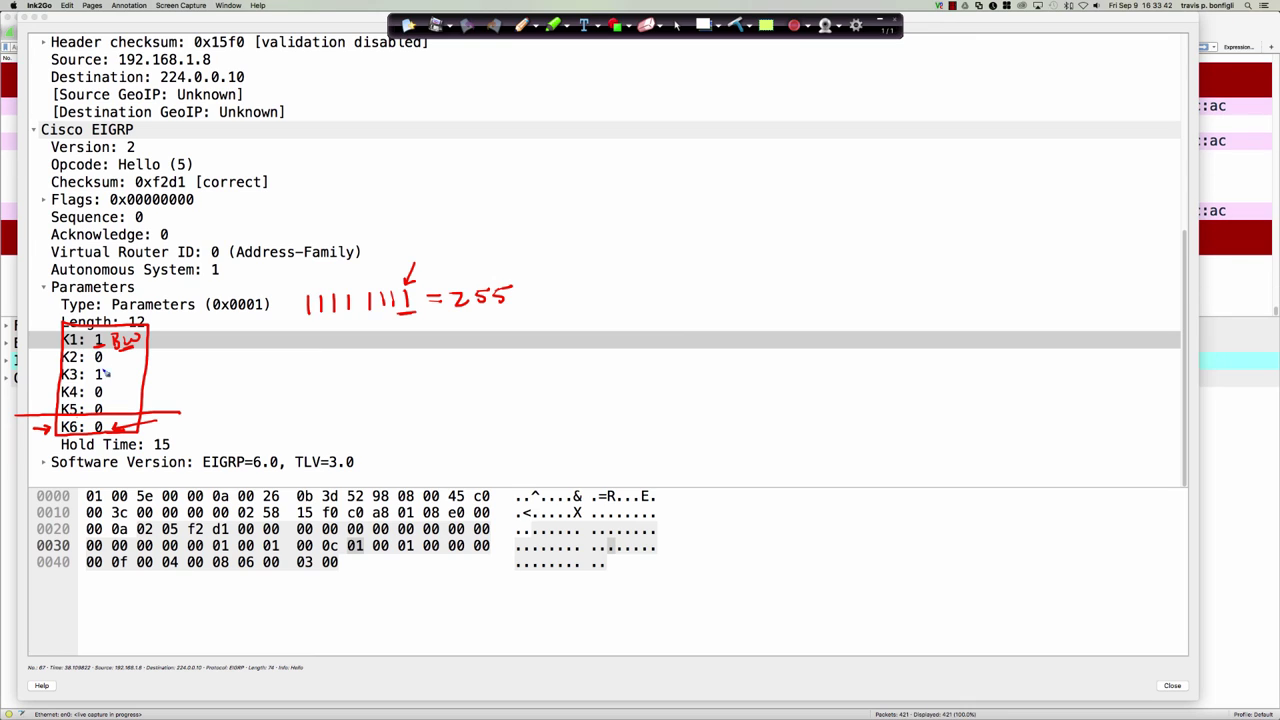
mouse_move(90, 366)
mouse_down()
mouse_move(55, 366)
mouse_move(98, 380)
mouse_move(114, 369)
mouse_move(80, 366)
mouse_move(127, 372)
mouse_move(124, 386)
mouse_move(158, 370)
mouse_move(172, 378)
mouse_move(140, 386)
mouse_move(168, 384)
mouse_up()
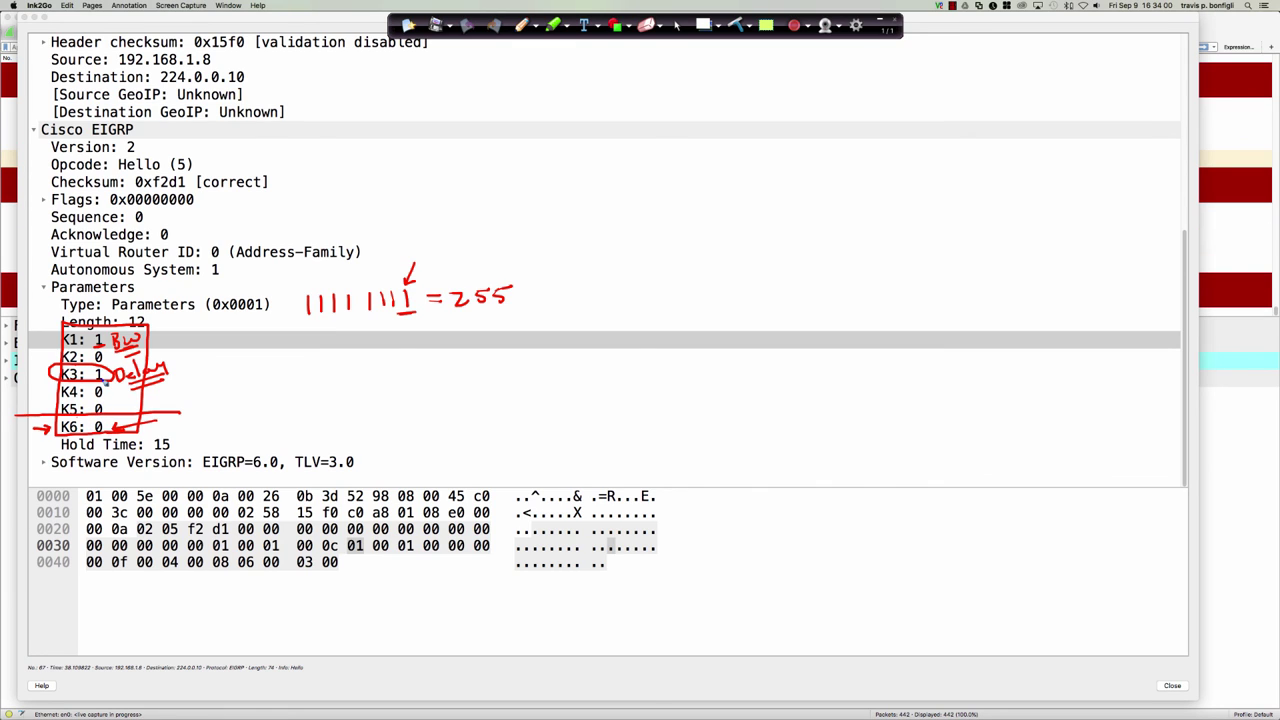
drag(36, 343, 52, 341)
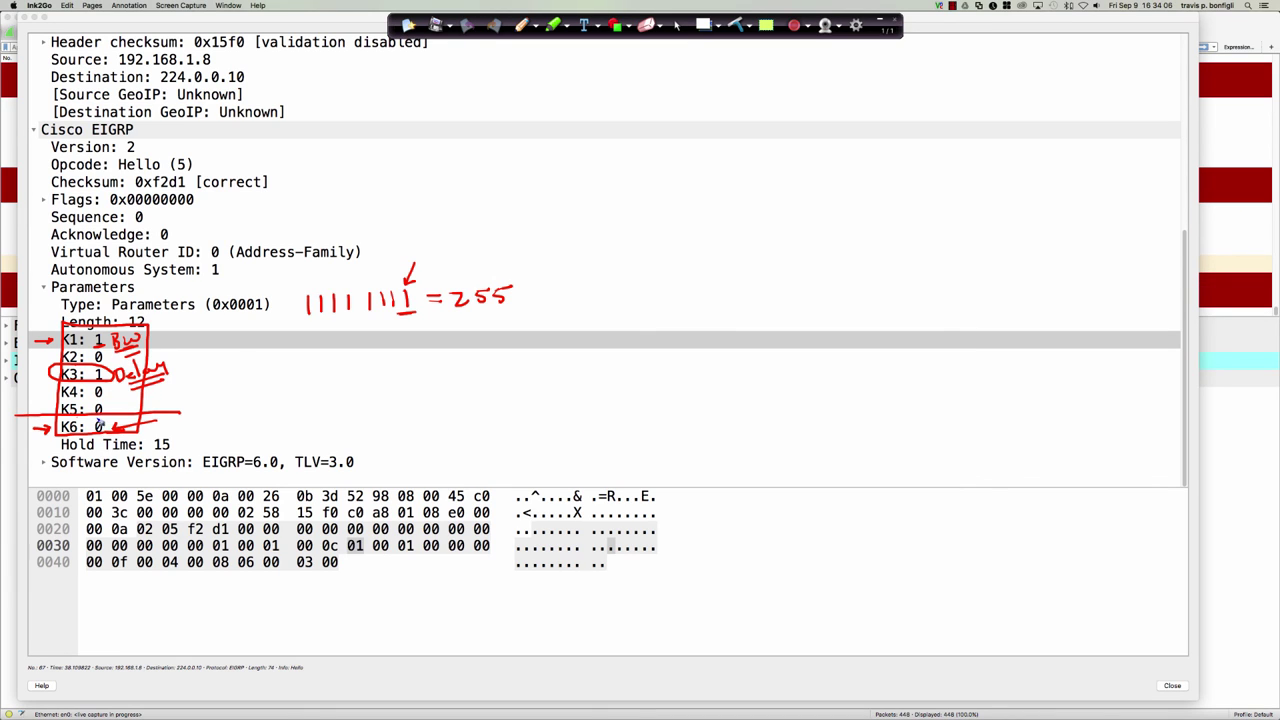
- Circle the Hold Time value and point an arrow at it, and clear all pen annotations from the screen
mouse_move(171, 433)
mouse_down()
mouse_move(148, 450)
mouse_move(190, 448)
mouse_move(170, 430)
mouse_up()
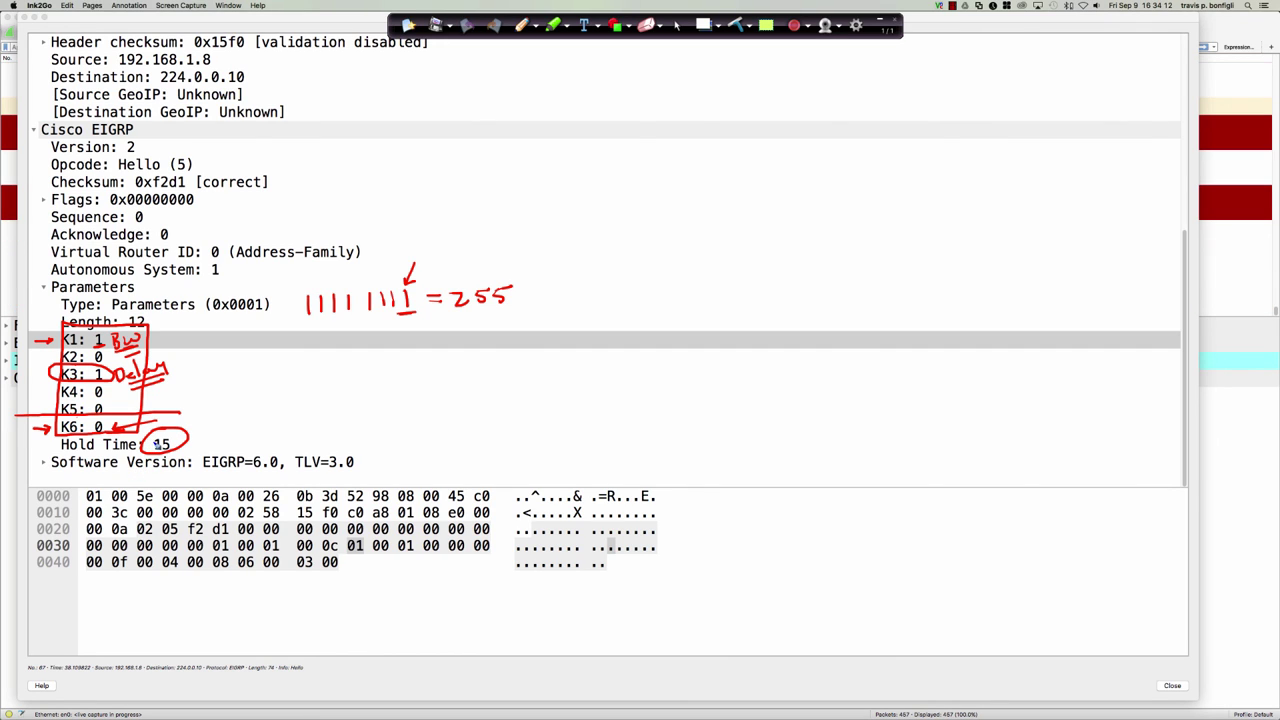
mouse_move(207, 418)
mouse_down()
mouse_move(186, 433)
mouse_move(197, 433)
mouse_up()
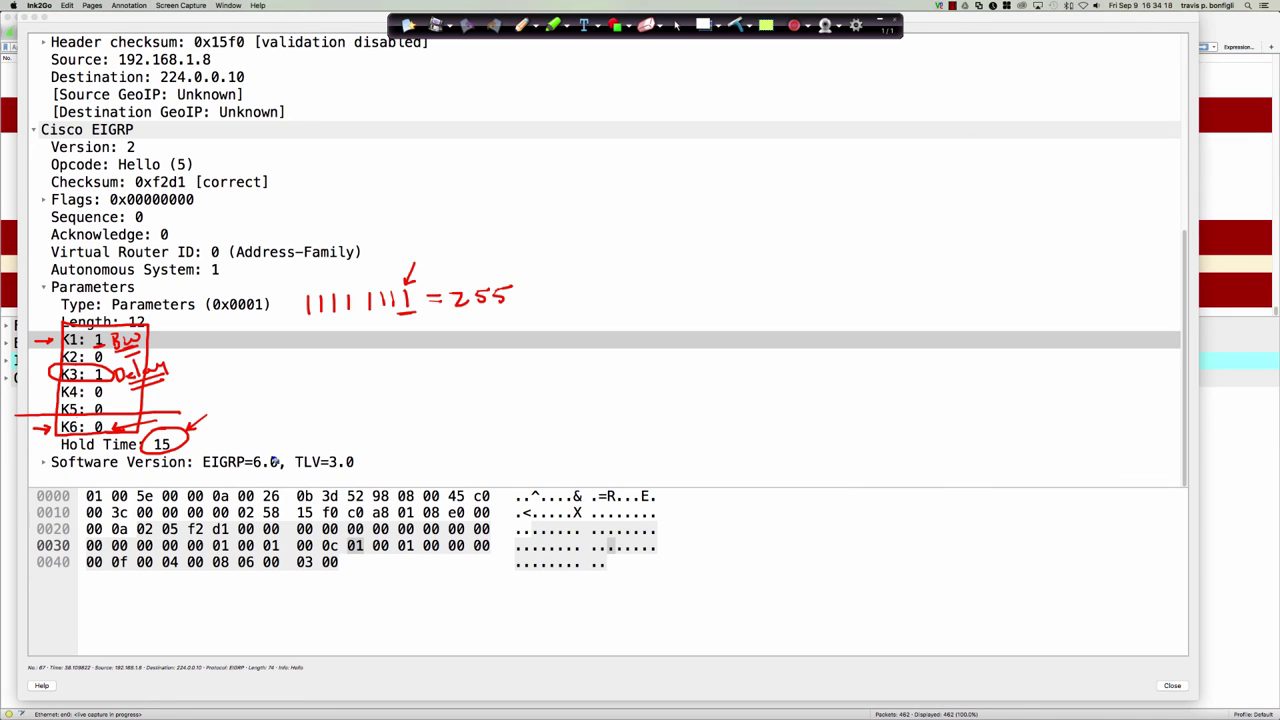
click(735, 24)
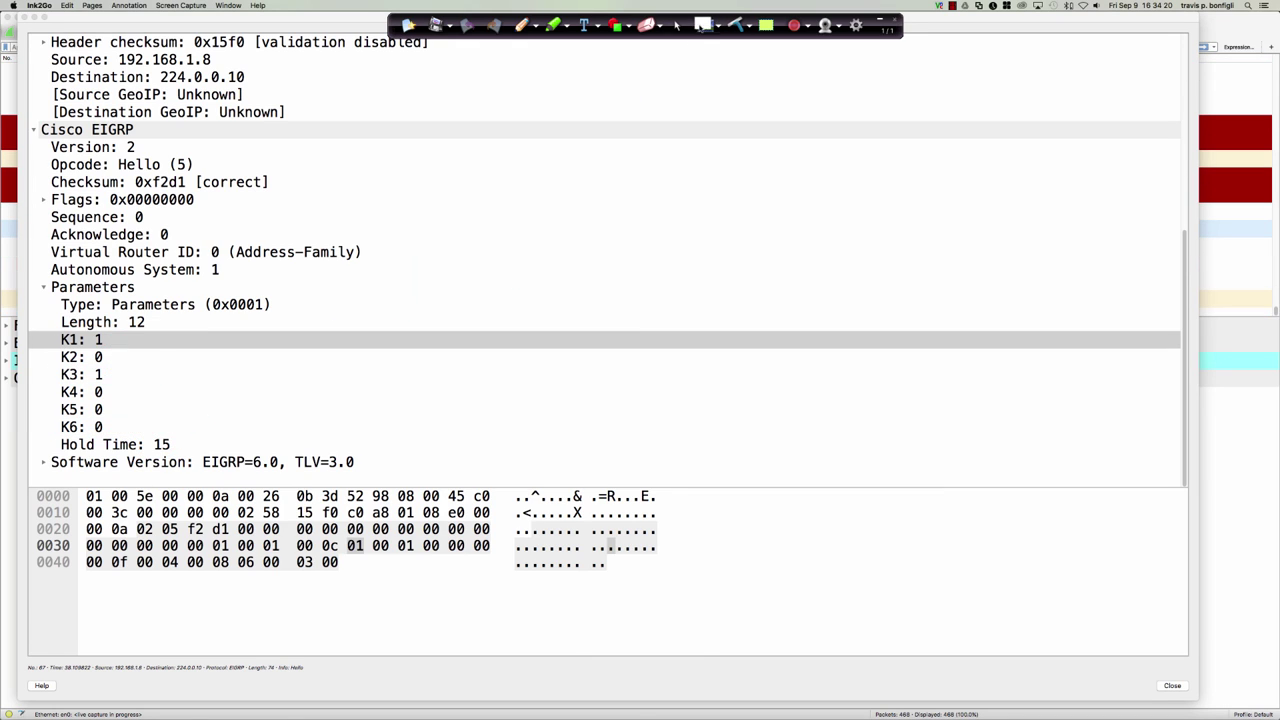
click(676, 24)
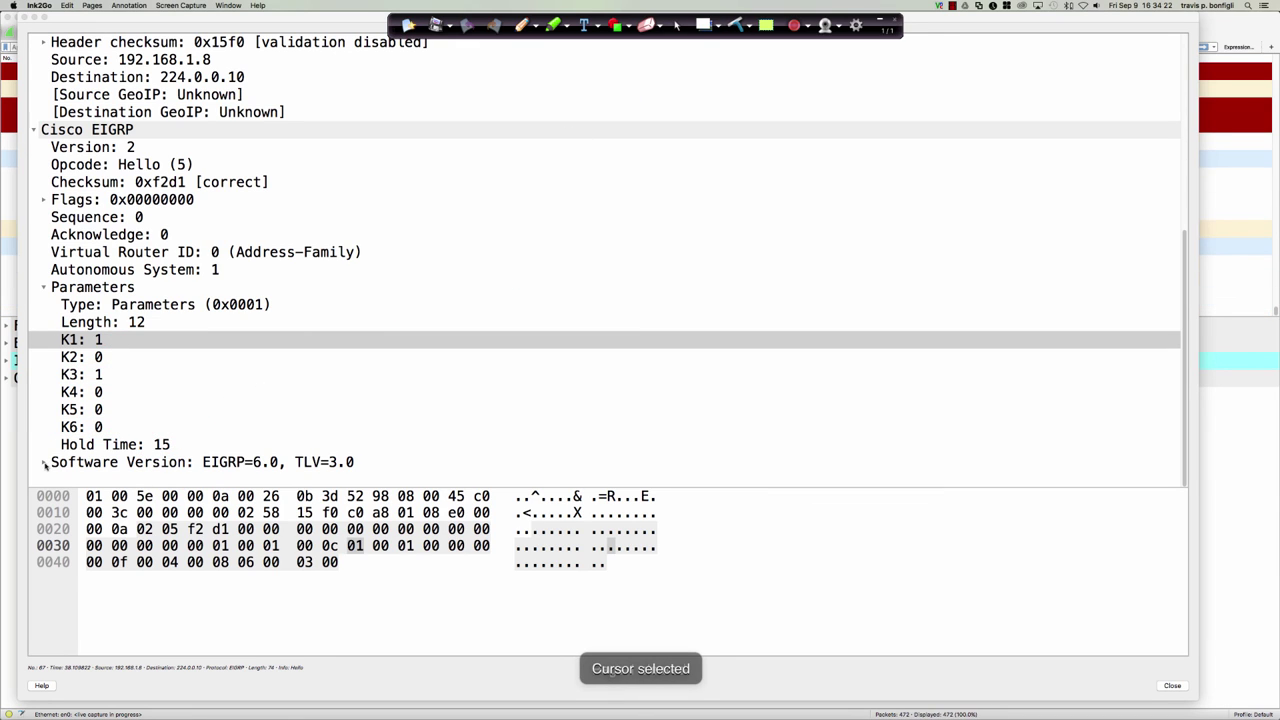
- Expand the Software Version field, examine its EIGRP release and TLV version, and close the packet window
click(44, 463)
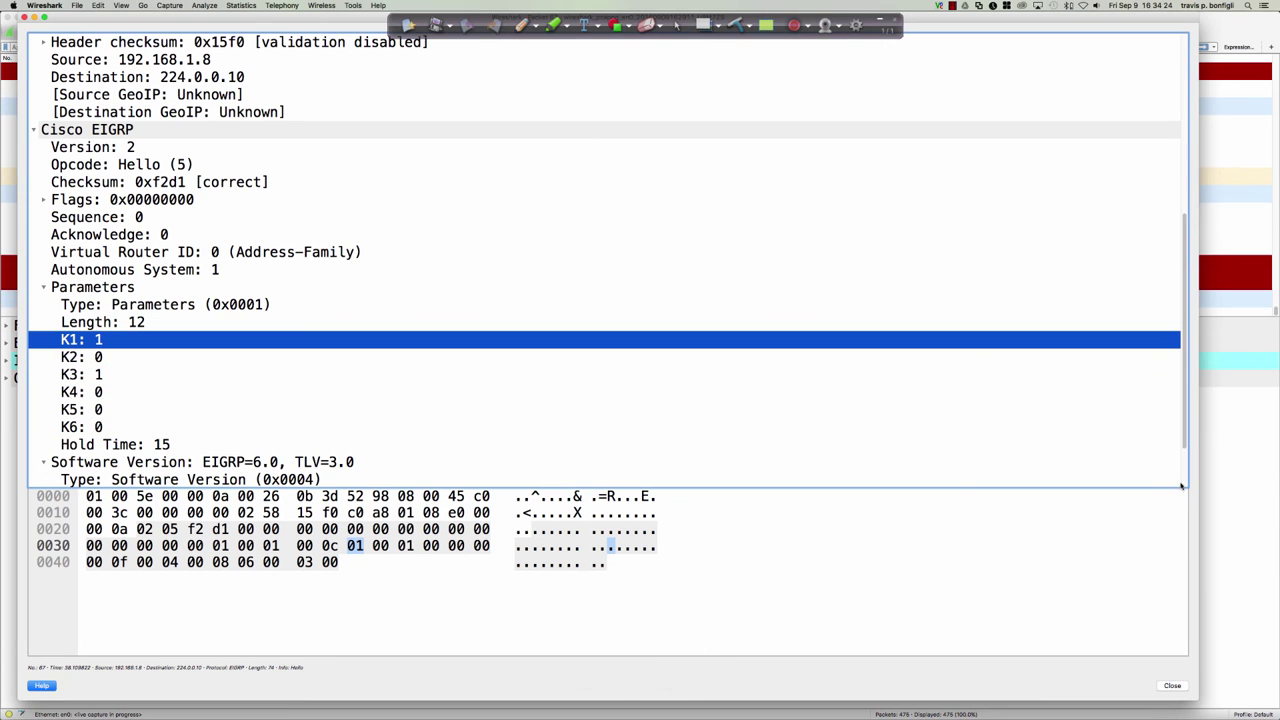
scroll(1099, 465, down, 2)
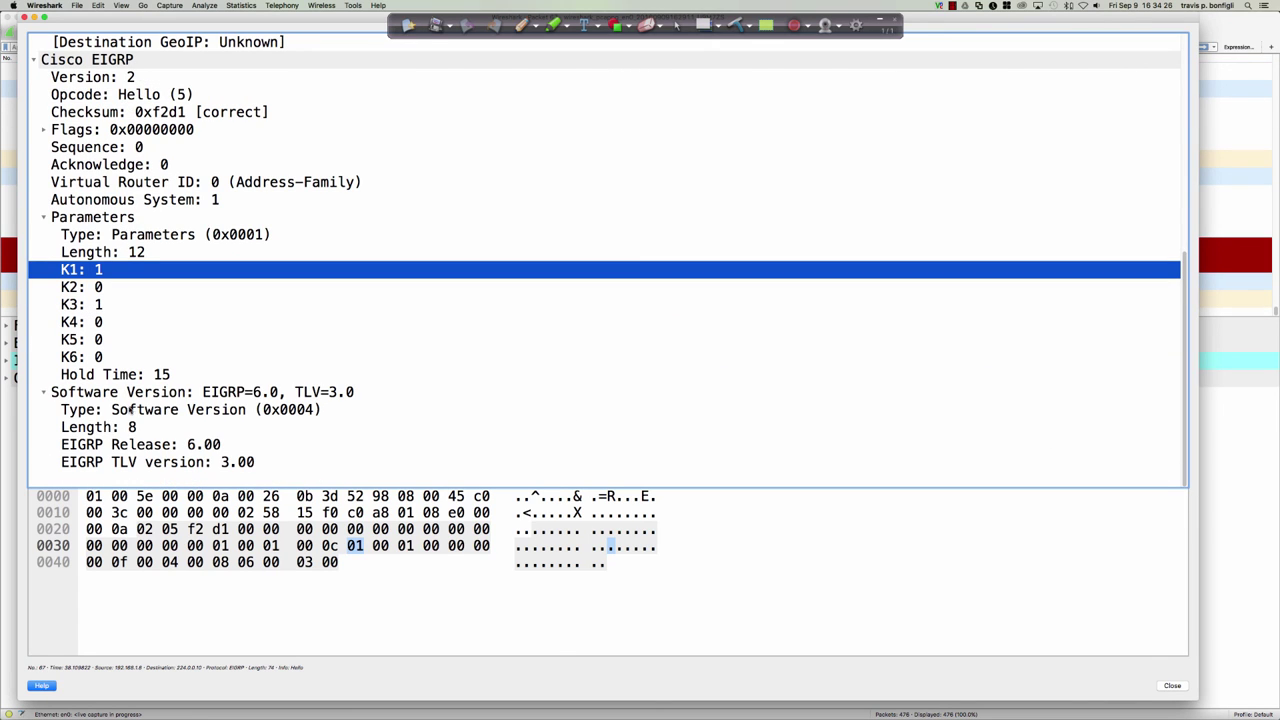
click(200, 392)
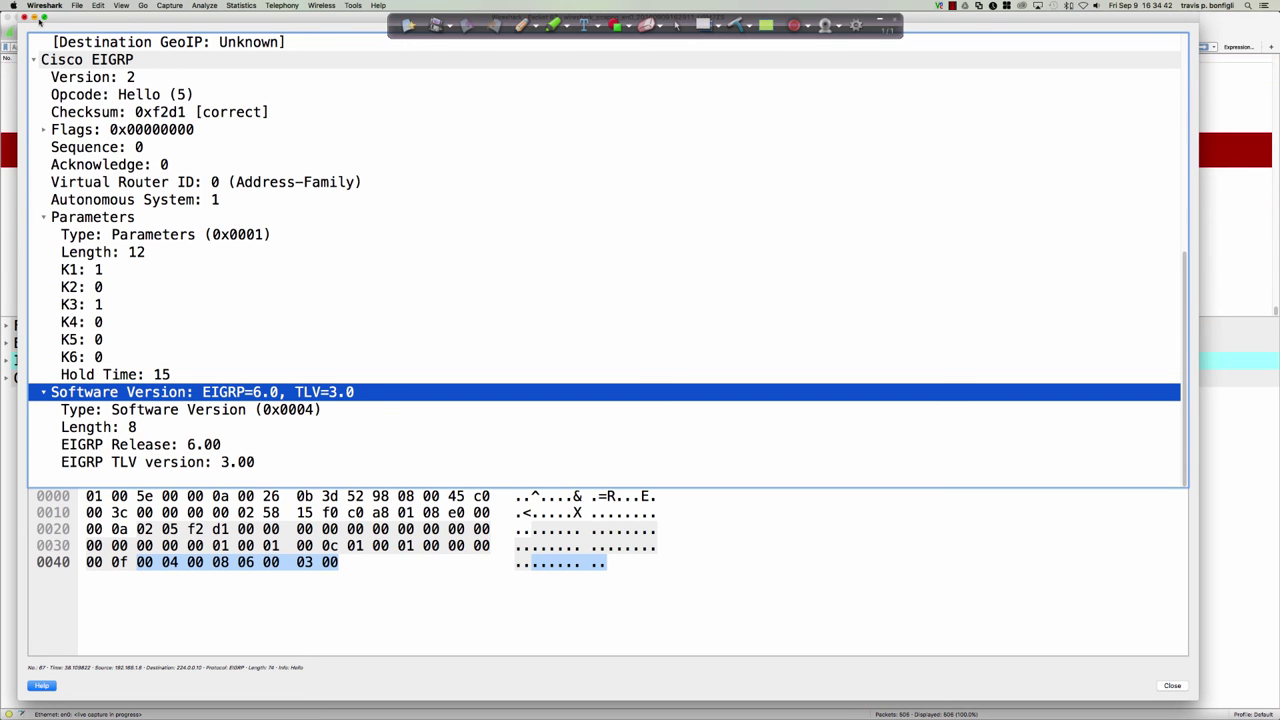
click(24, 18)
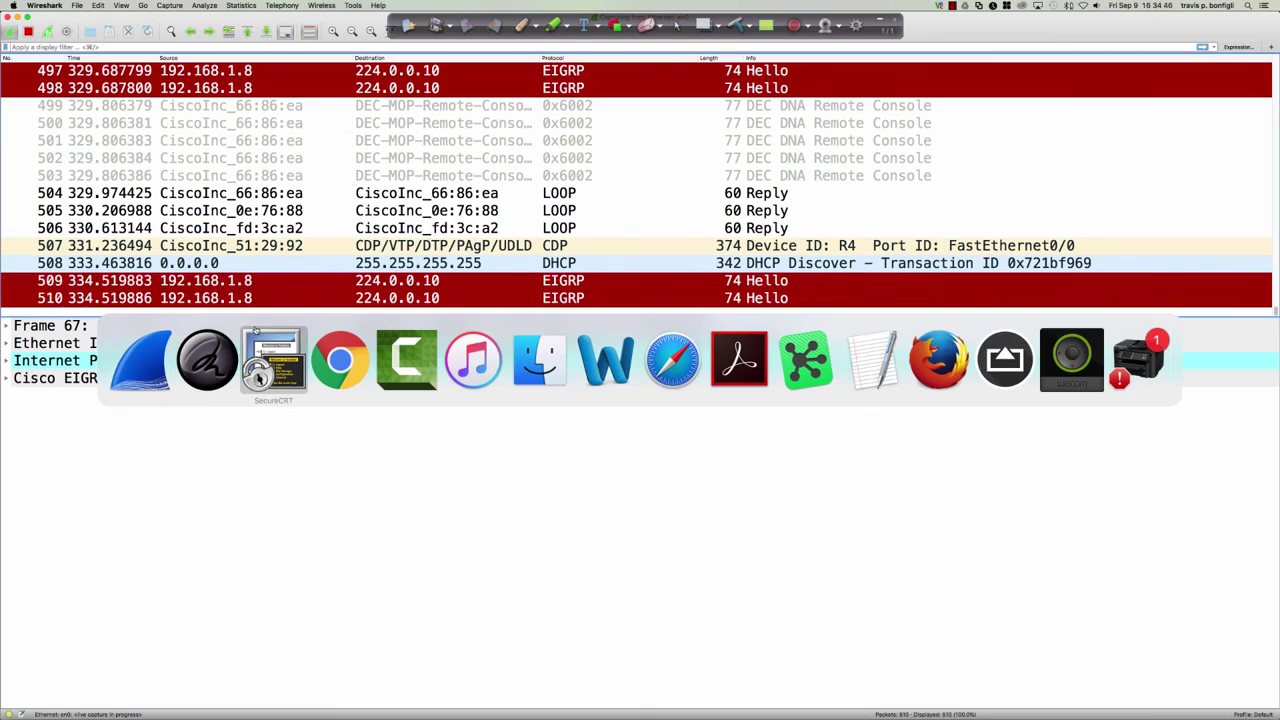
- Switch to R9's session in SecureCRT and configure router eigrp 1 with network 0.0.0.0
click(268, 336)
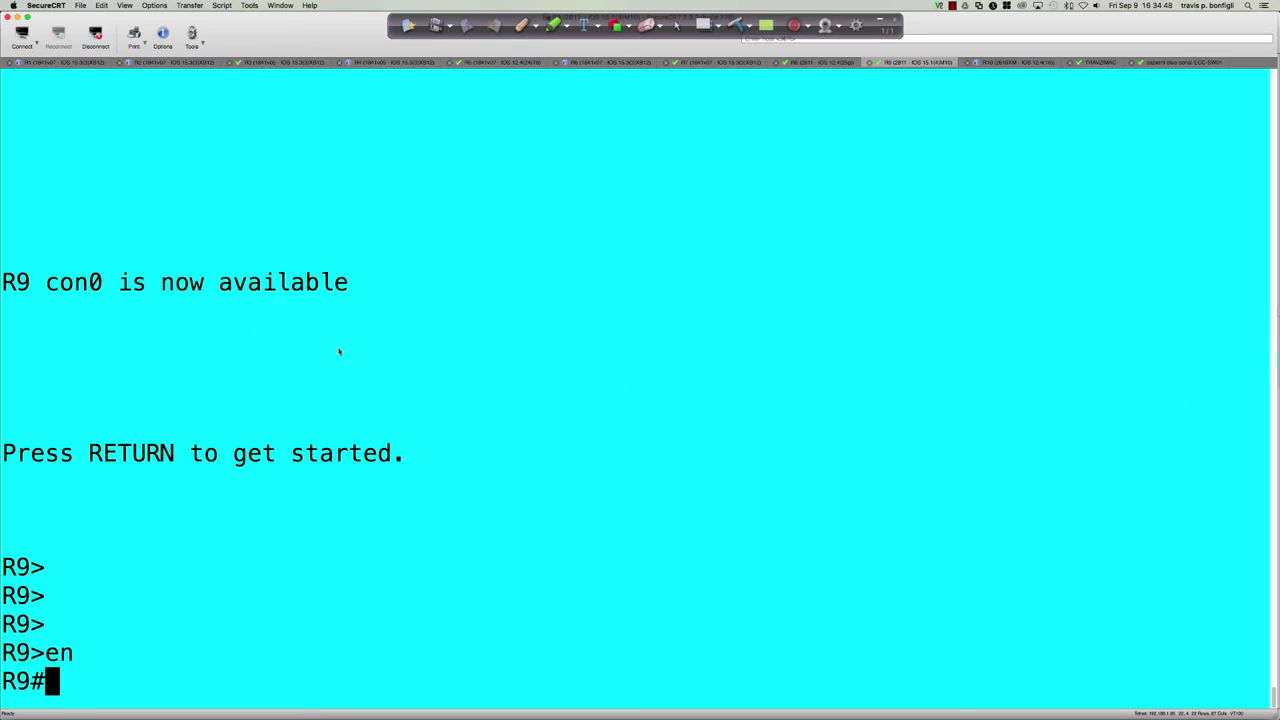
text(conf t)
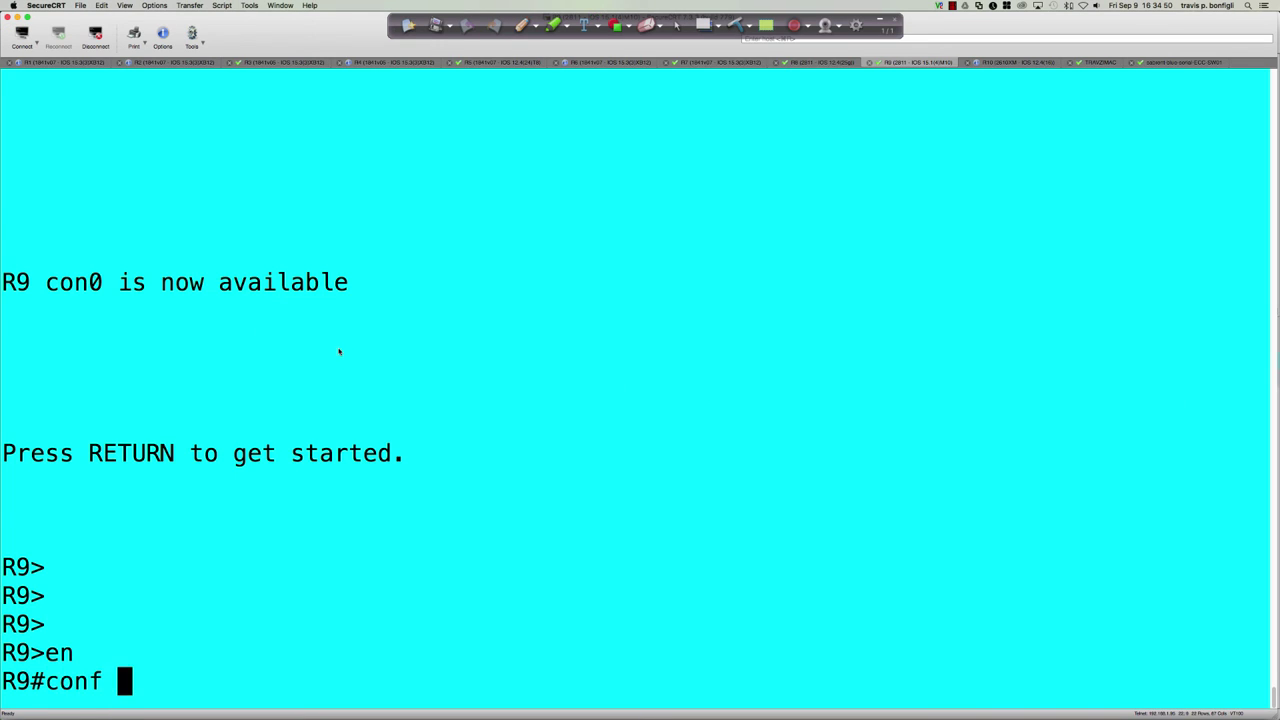
key(Return)
text(router eigrp 1)
key(Return)
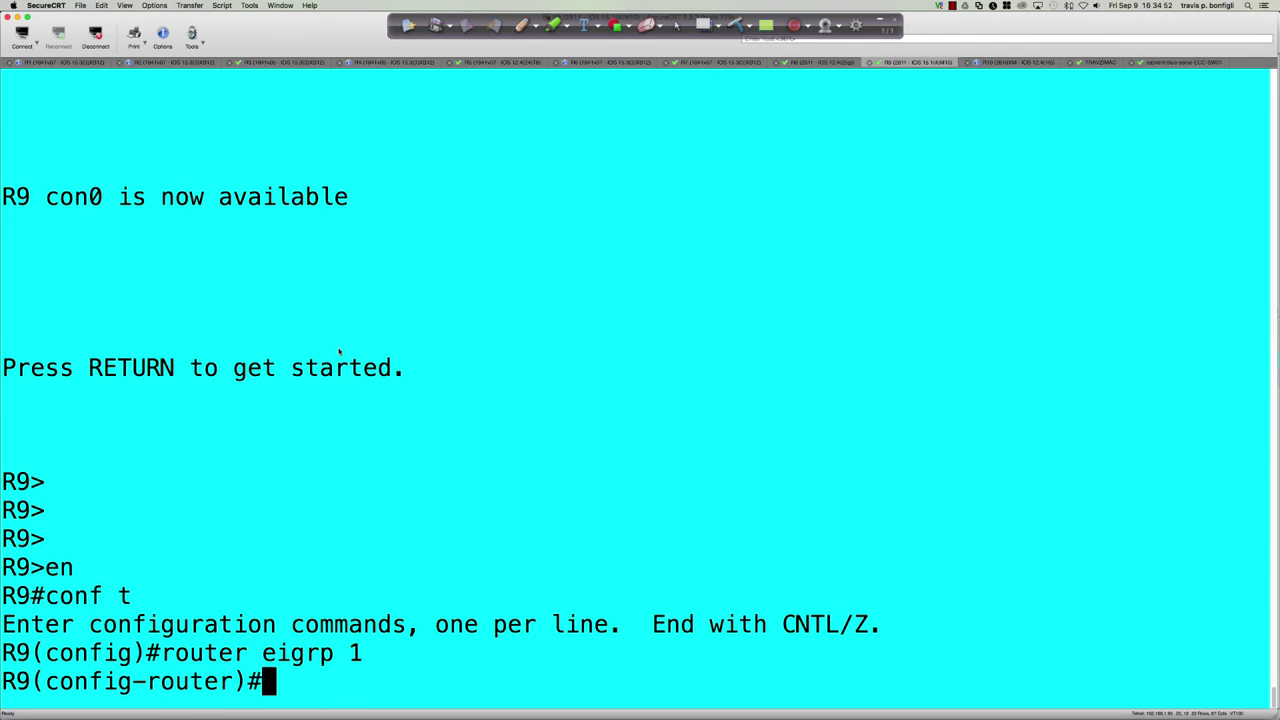
text(net)
key(Tab)
text(0.0.0.0)
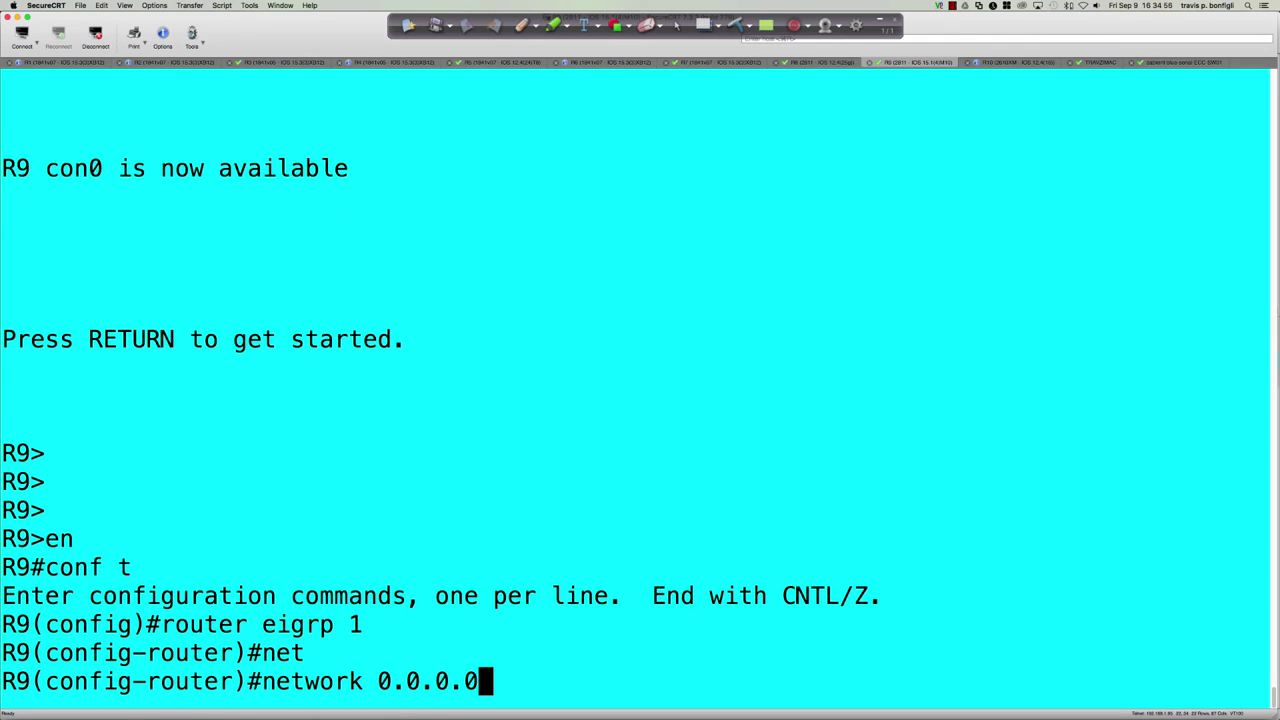
key(Return)
- Return to Wireshark, stop the live capture, and locate the EIGRP exchange between 192.168.1.8 and 192.168.1.9
key(super+Tab)
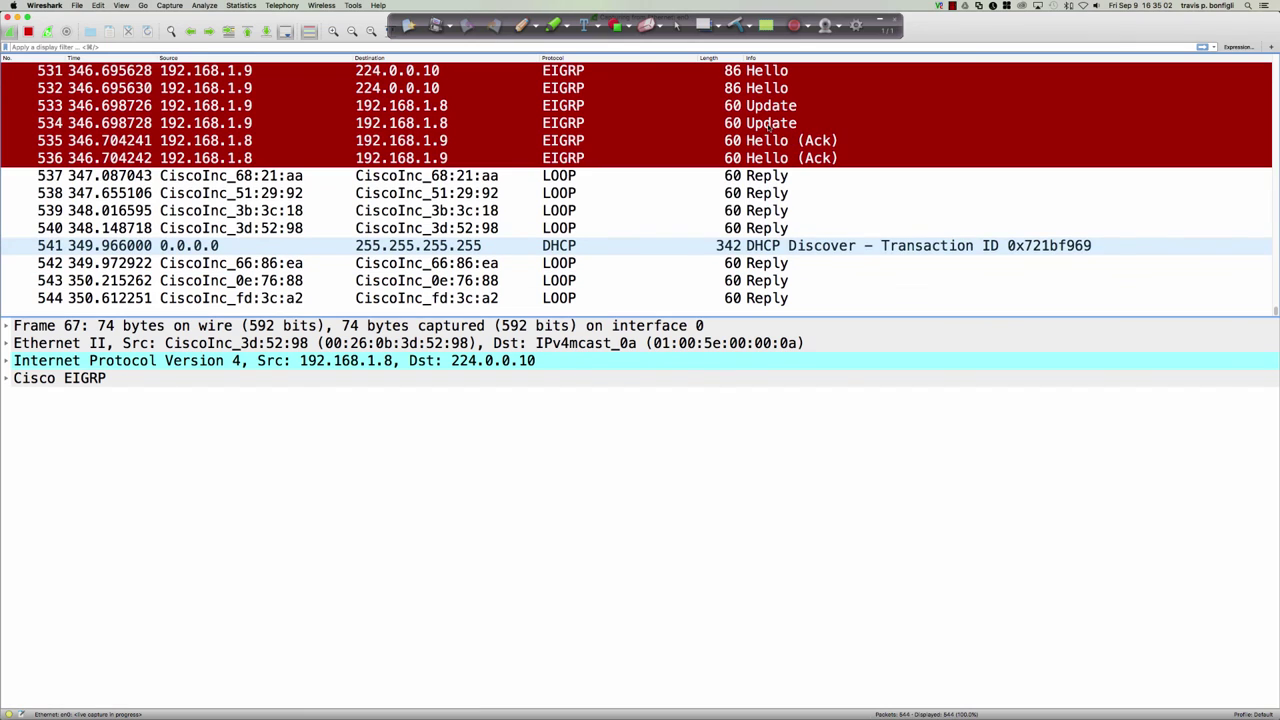
click(28, 32)
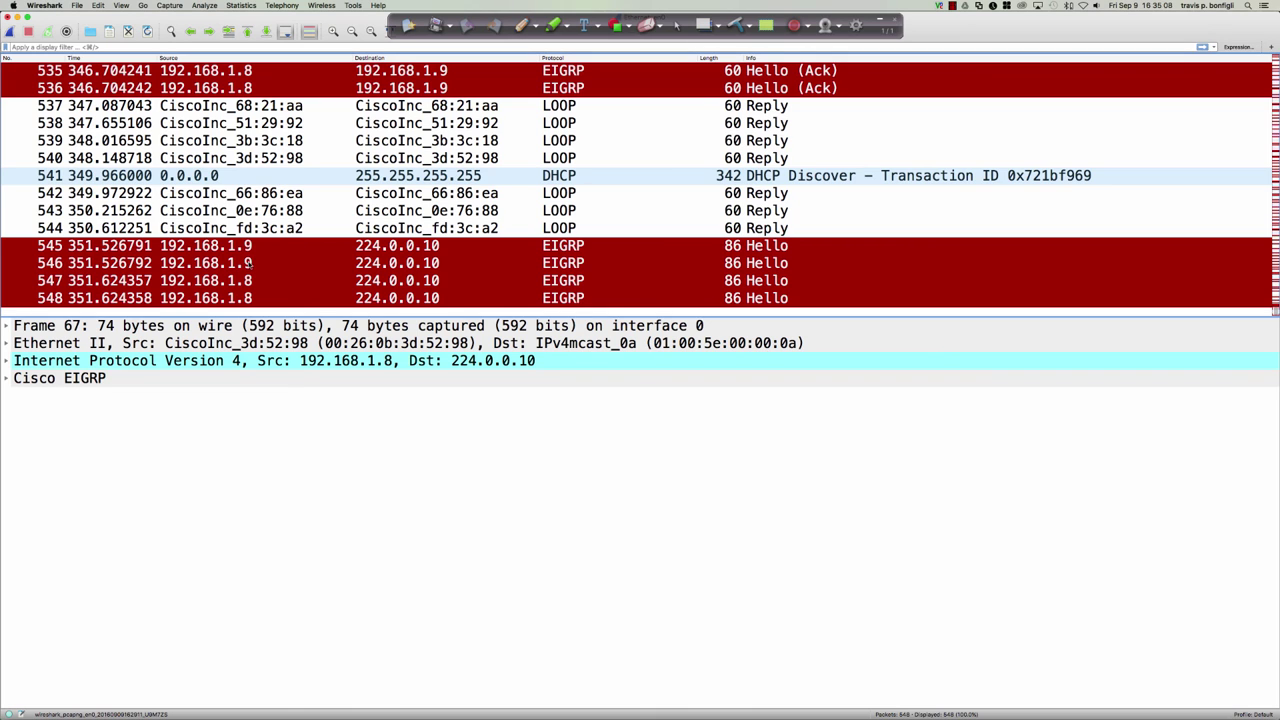
scroll(410, 282, up, 3)
scroll(413, 282, up, 1)
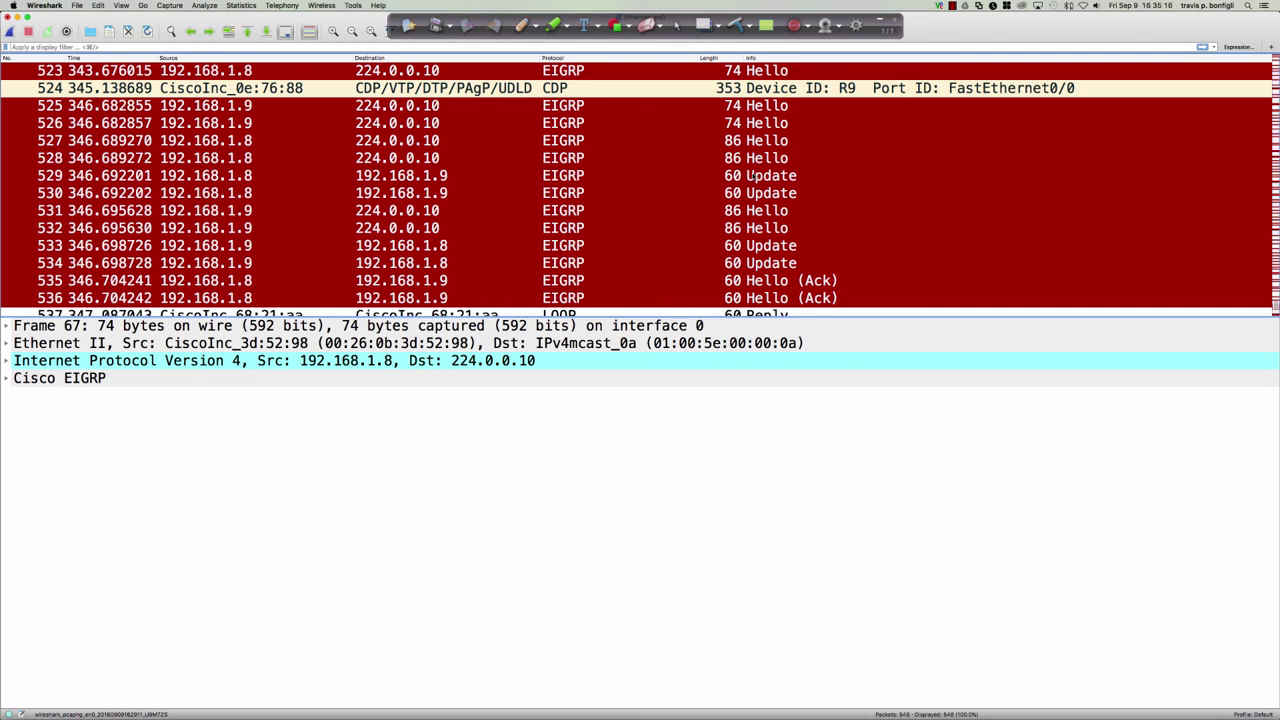
- Open the first Update packet from 192.168.1.8 to 192.168.1.9 in its own window and enlarge the details area
click(560, 180)
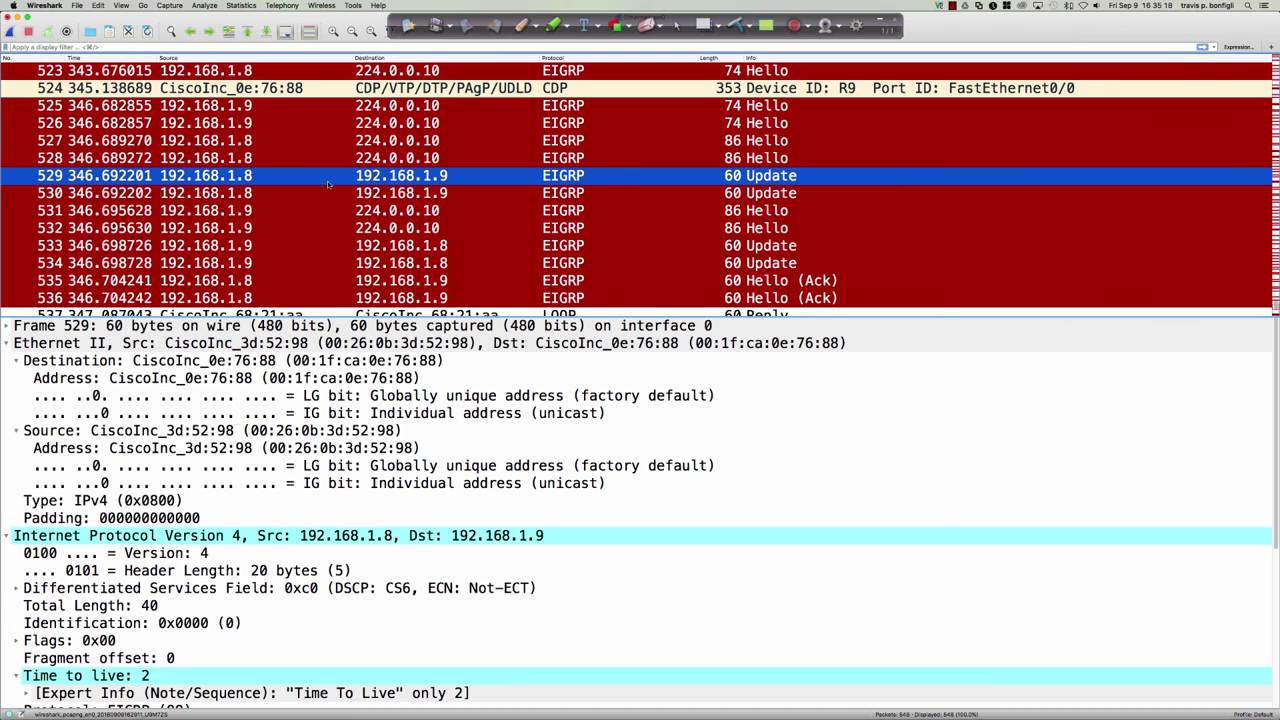
double_click(311, 178)
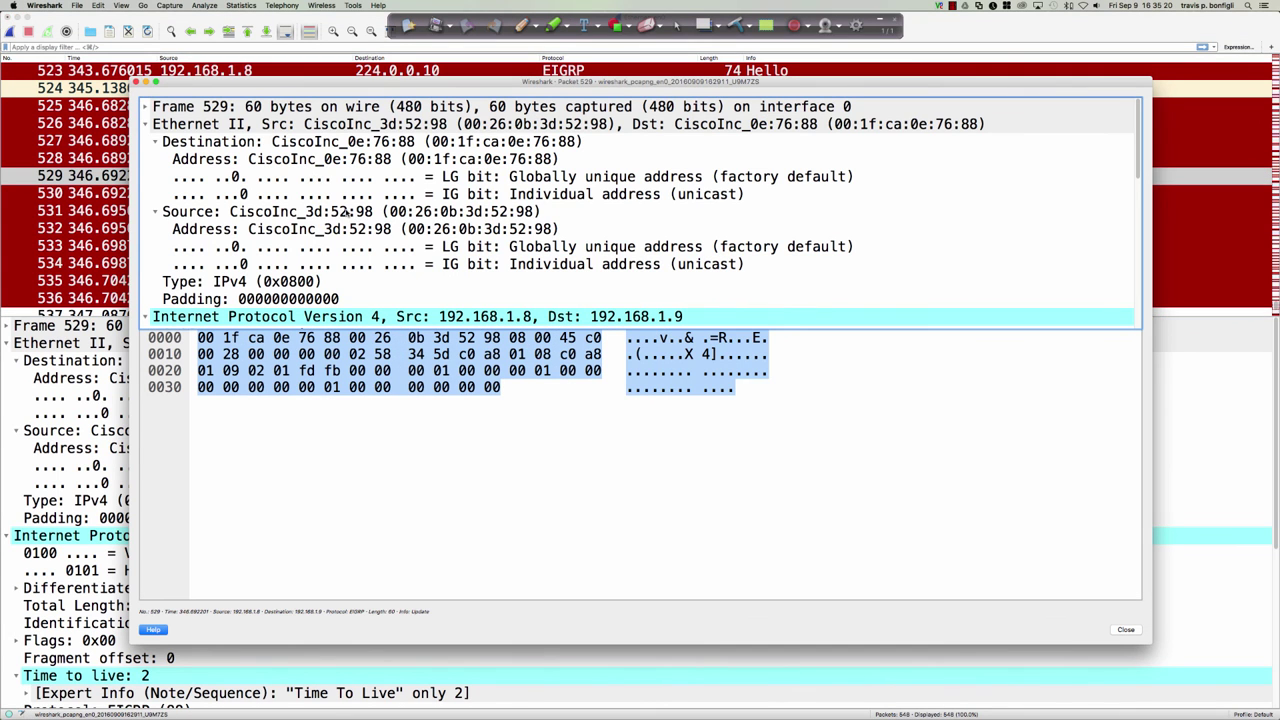
drag(409, 337, 450, 553)
- Examine the Update packet's IPv4 time to live, protocol and addresses, and its Cisco EIGRP header fields
scroll(432, 446, down, 3)
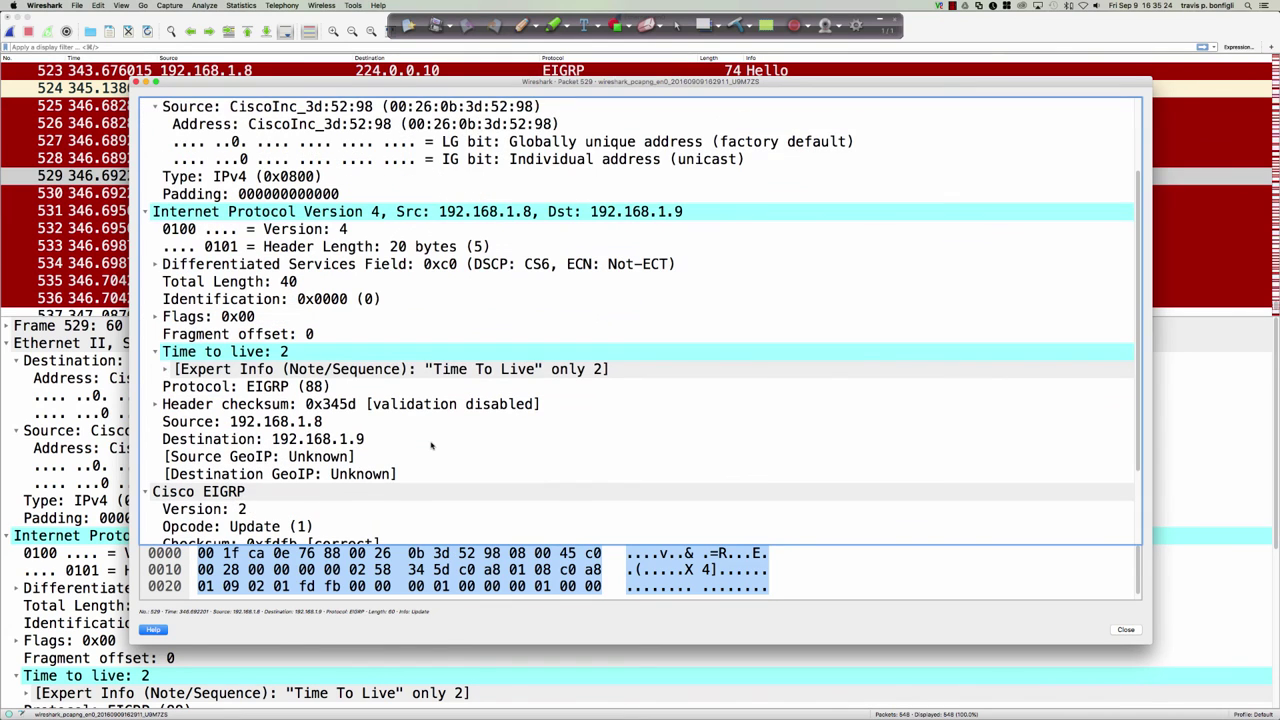
scroll(432, 446, down, 3)
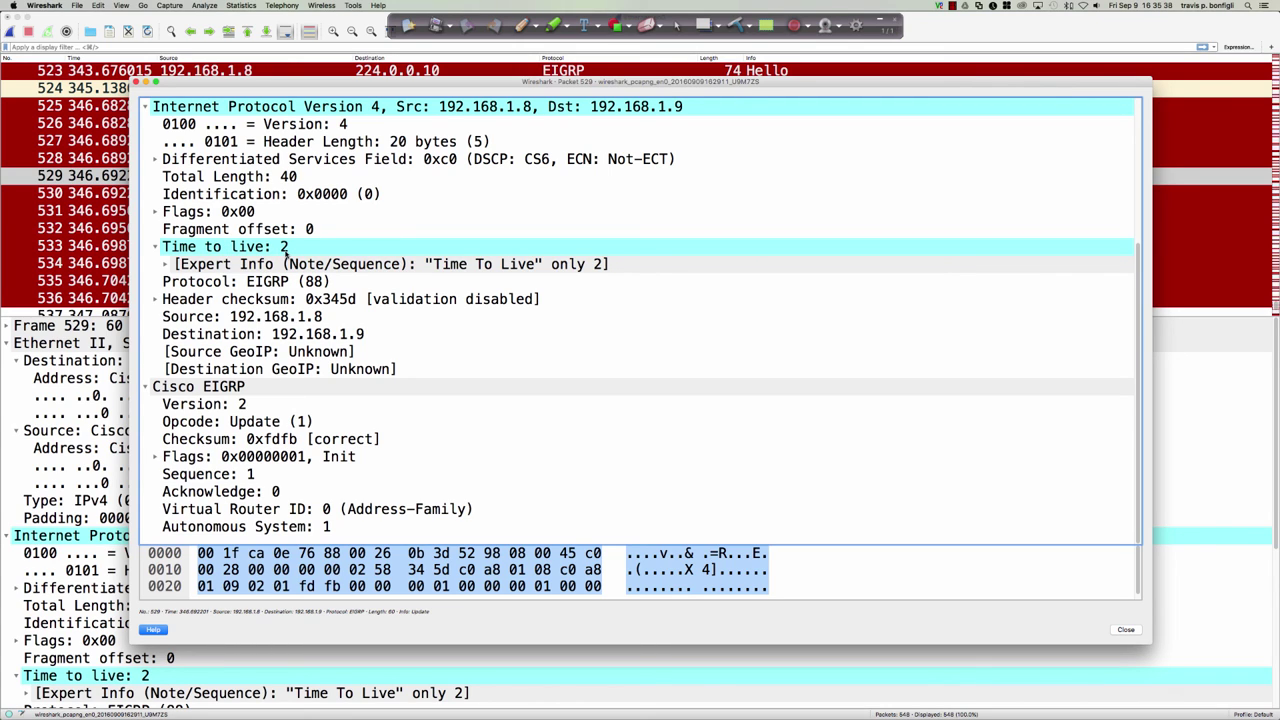
click(286, 283)
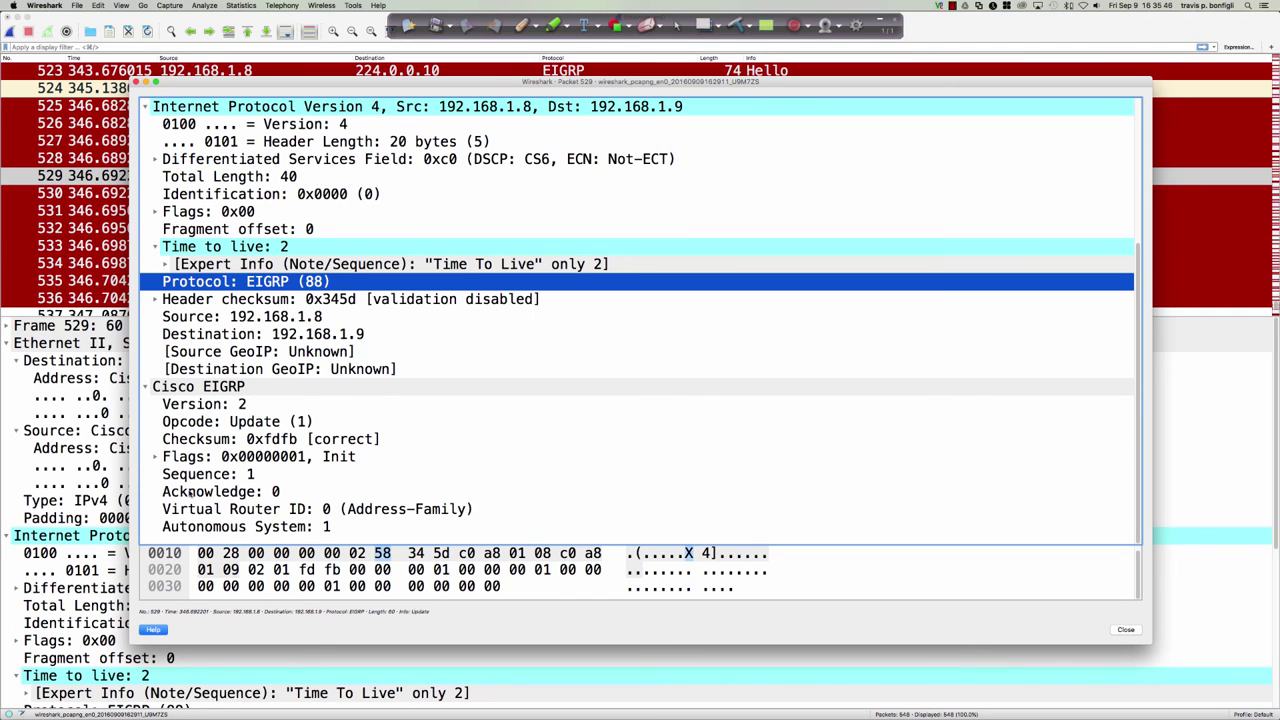
scroll(301, 404, up, 5)
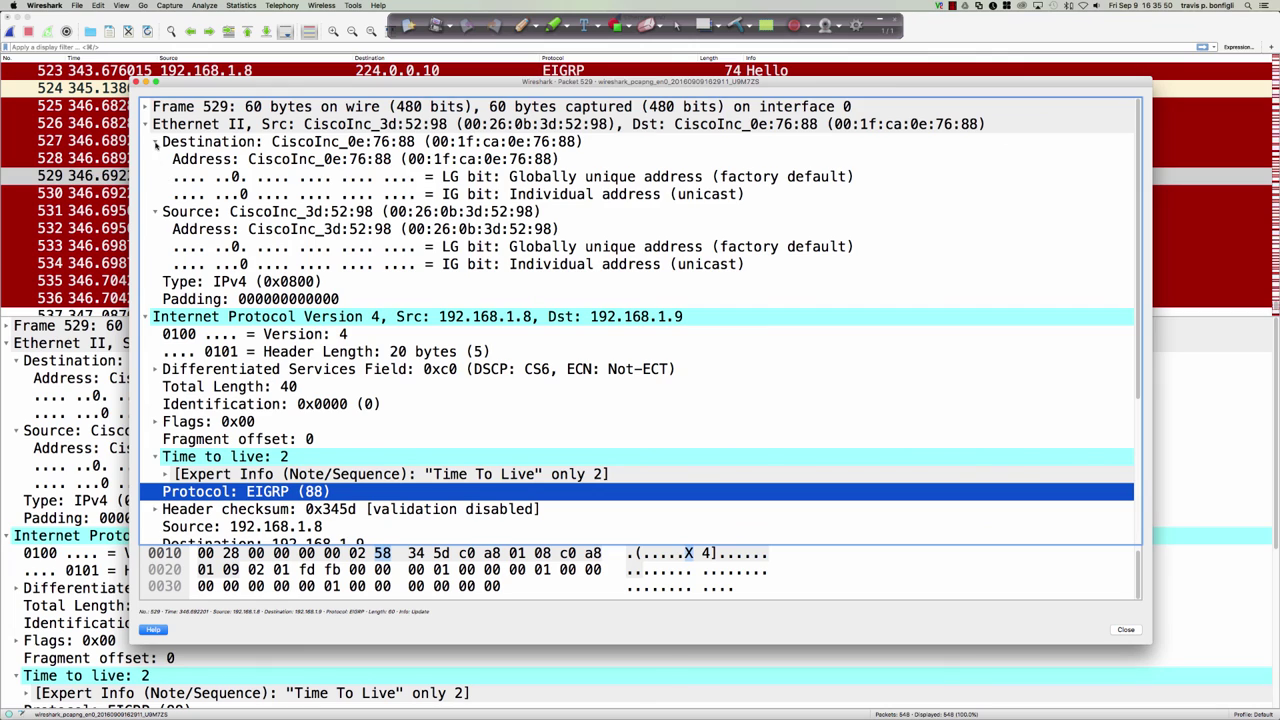
- Collapse the Ethernet destination and source and the IPv4 header to review the Update packet's Cisco EIGRP fields, and close its window
click(156, 142)
click(156, 159)
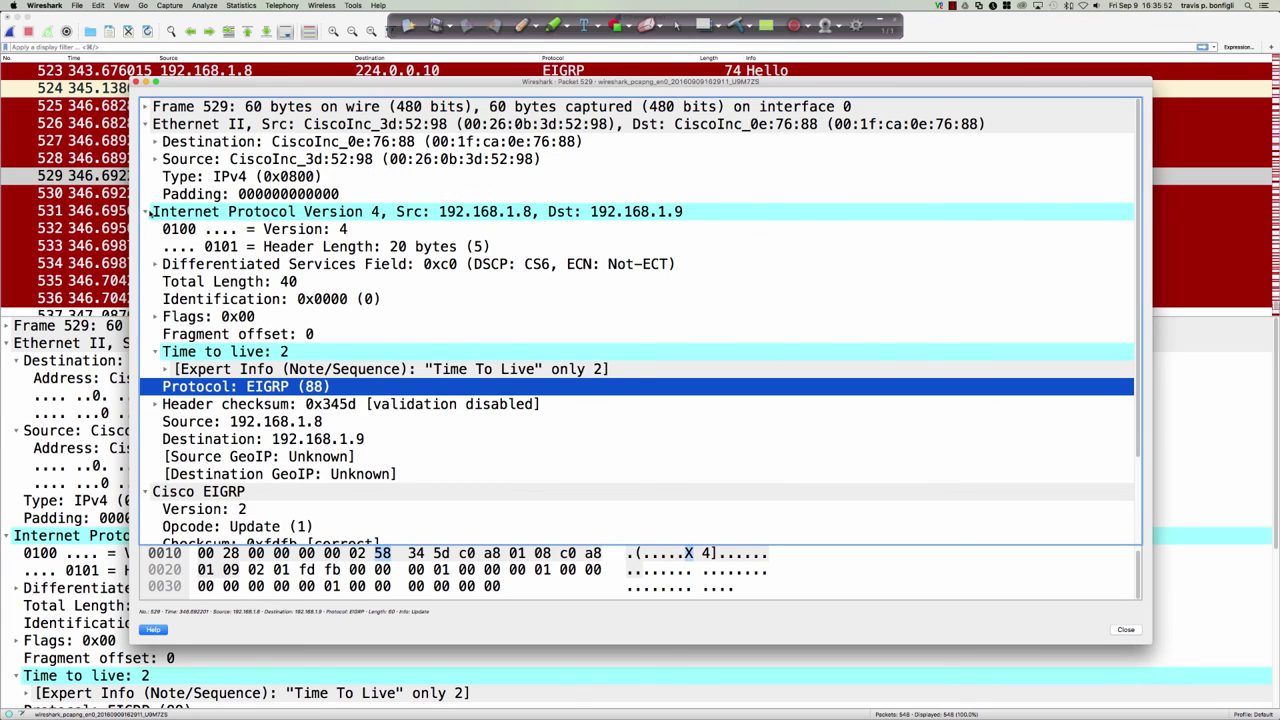
click(146, 212)
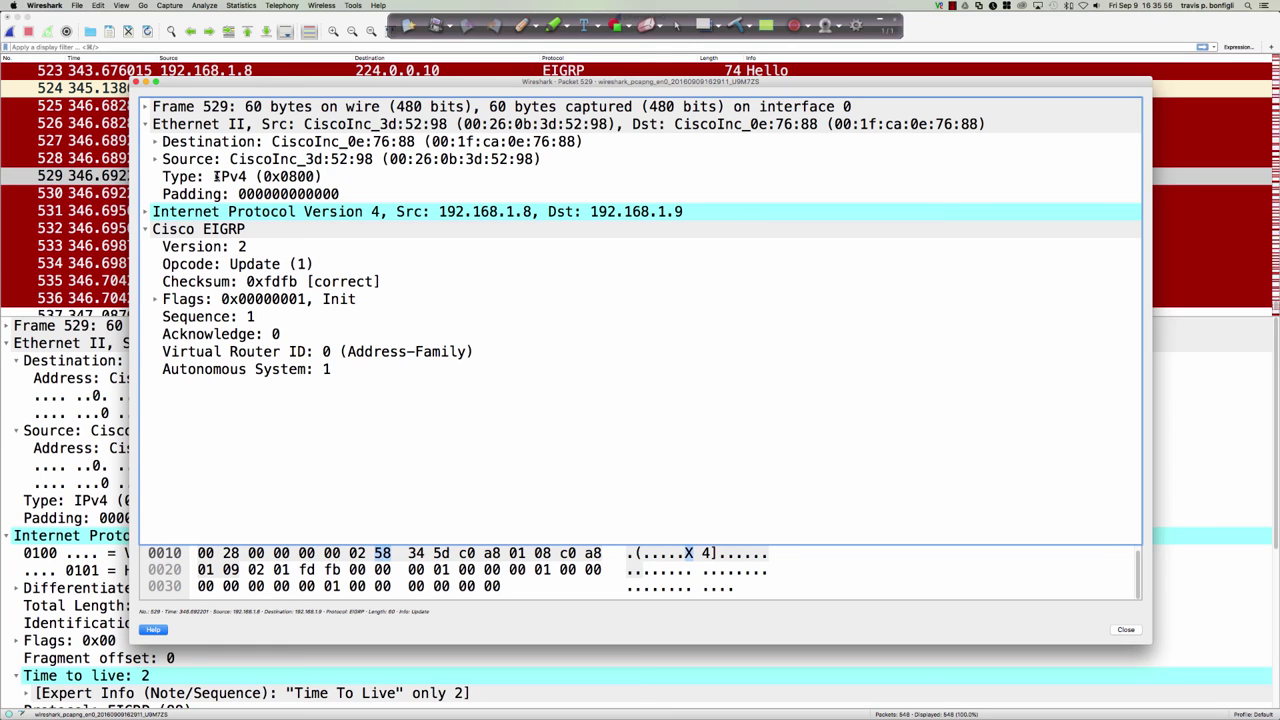
click(135, 83)
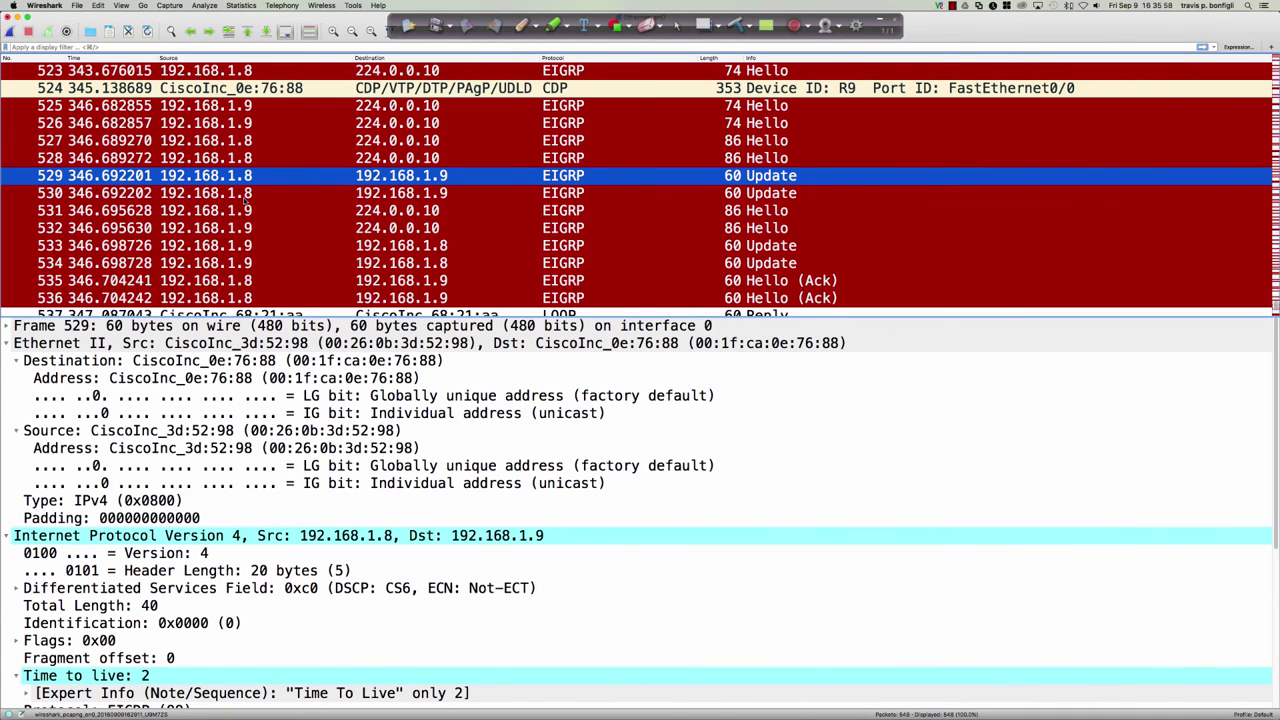
- Open the first Update packet from 192.168.1.9 to 192.168.1.8 in its own window, examine its Cisco EIGRP fields, and close it
scroll(245, 202, down, 3)
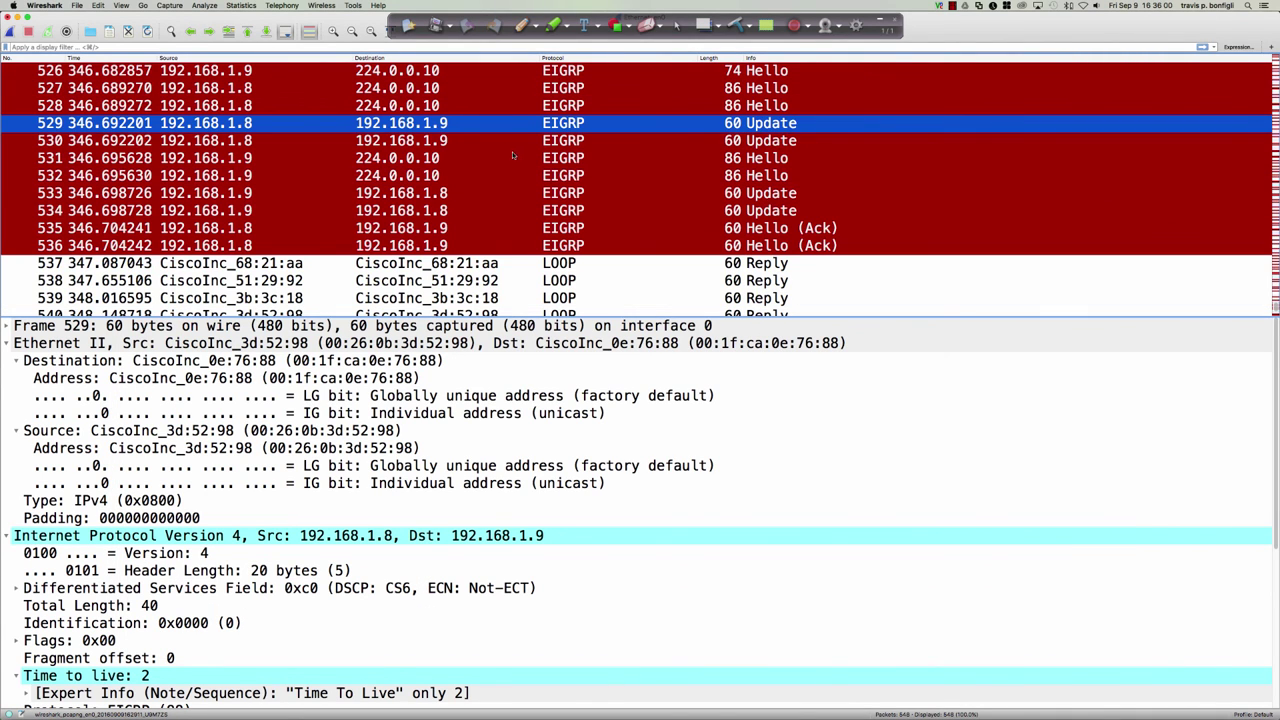
double_click(552, 194)
scroll(401, 209, down, 2)
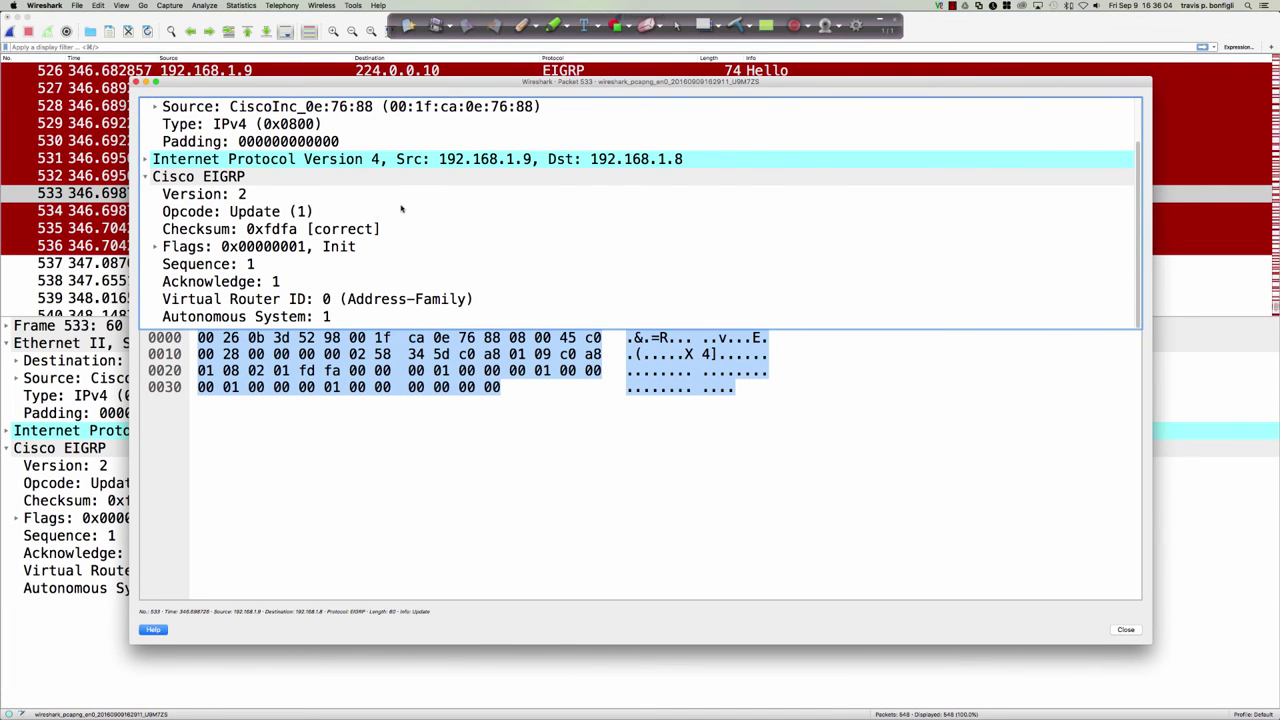
scroll(401, 209, up, 2)
click(136, 84)
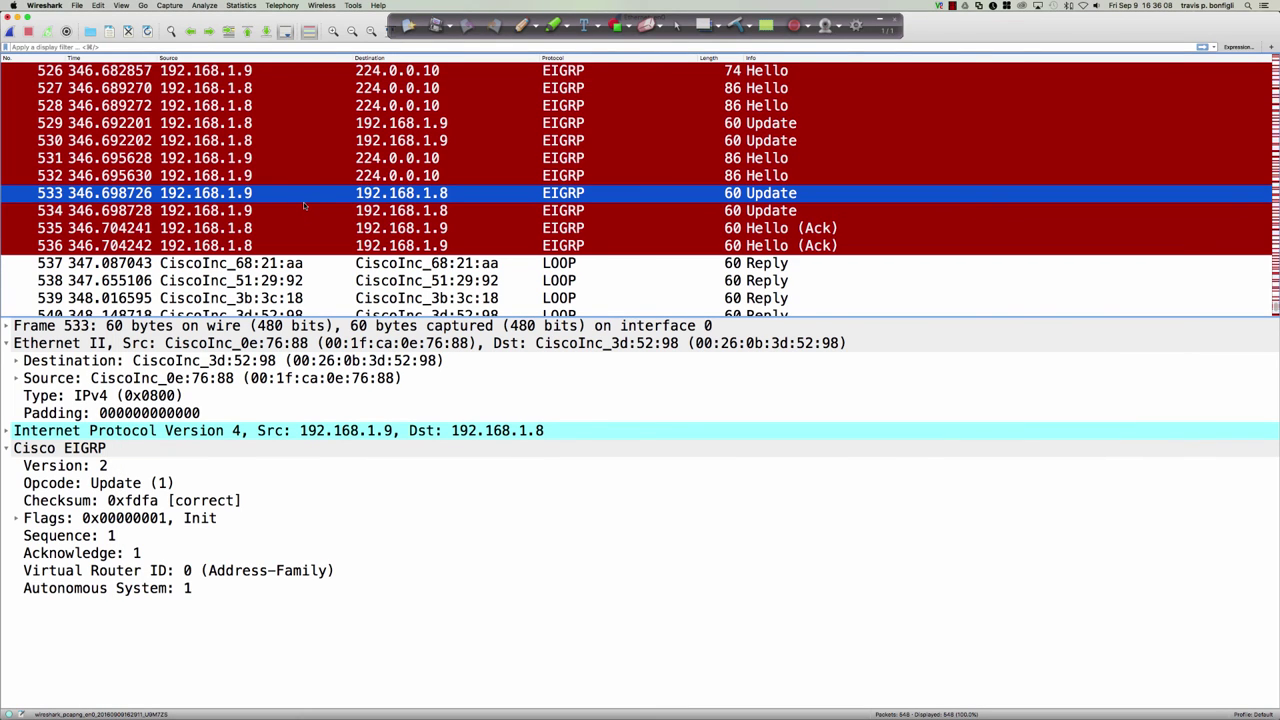
scroll(305, 206, down, 3)
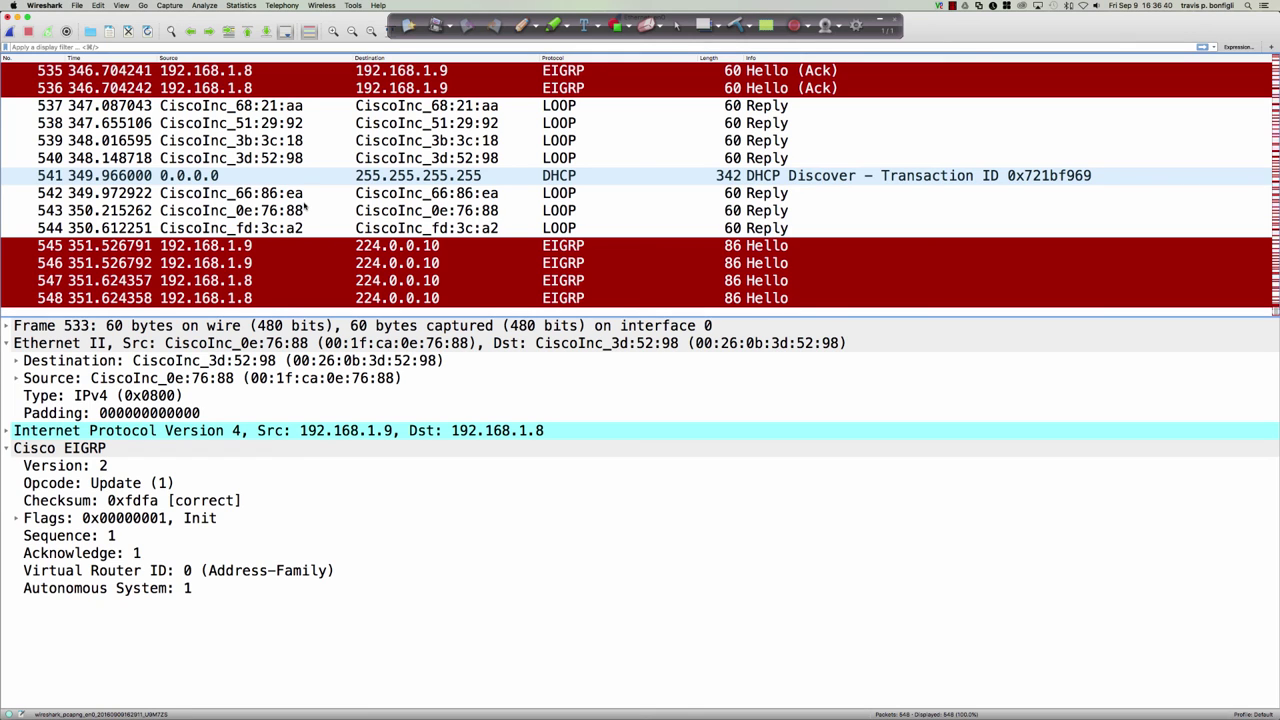
- Switch to the Cisco Learning Labs session in Chrome, check the lab's remaining time, and exit the lab
key(super+Tab)
key(super+Tab)
key(super+Tab)
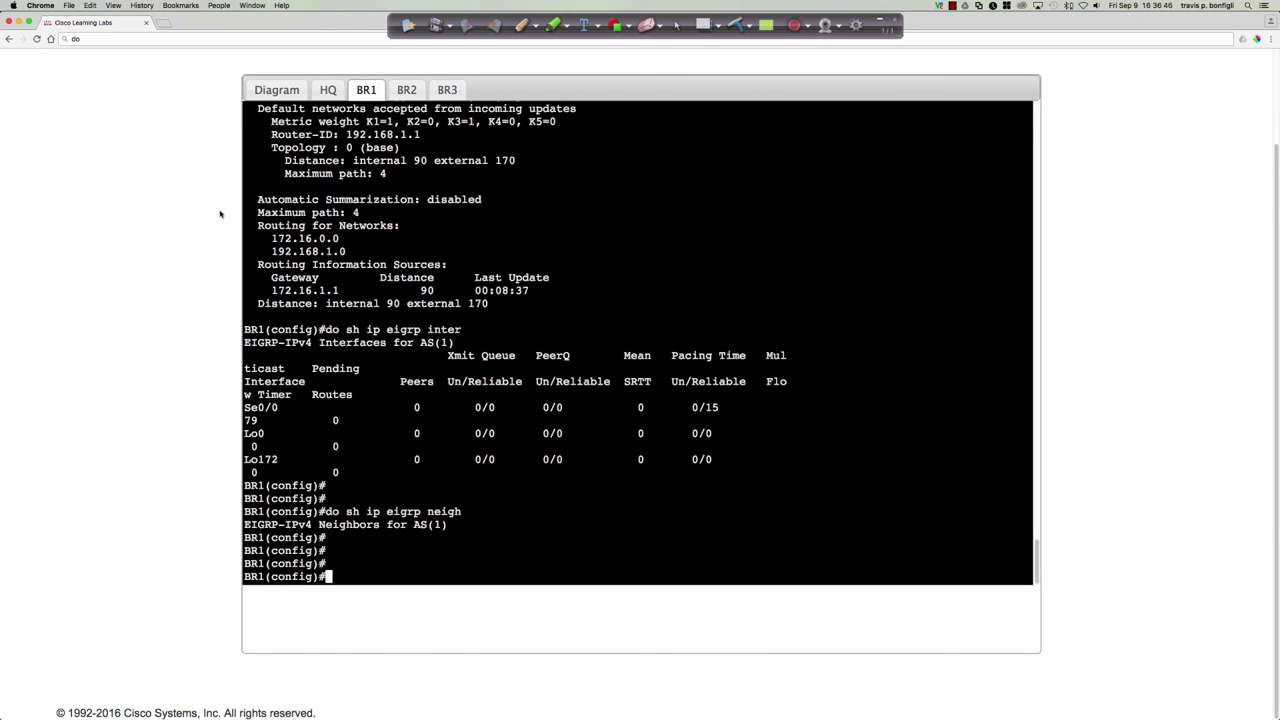
scroll(195, 189, up, 2)
scroll(195, 189, up, 3)
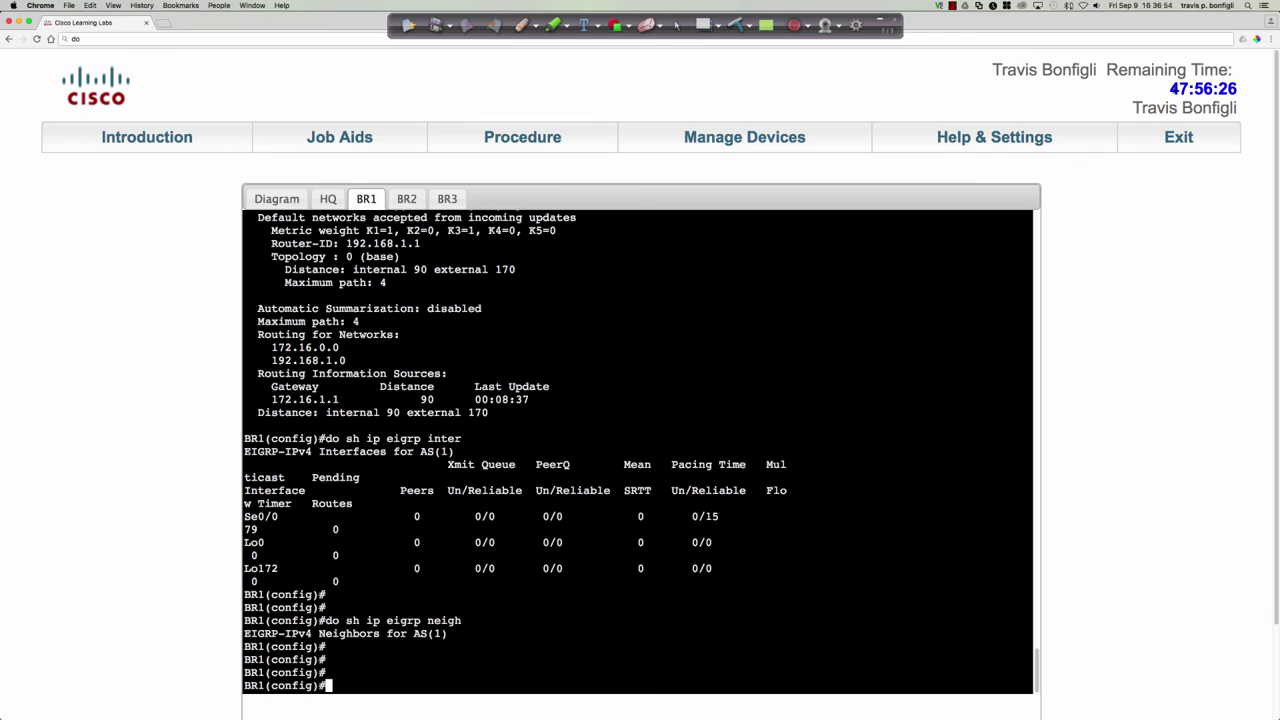
drag(1169, 88, 1238, 88)
click(1213, 90)
click(1178, 138)
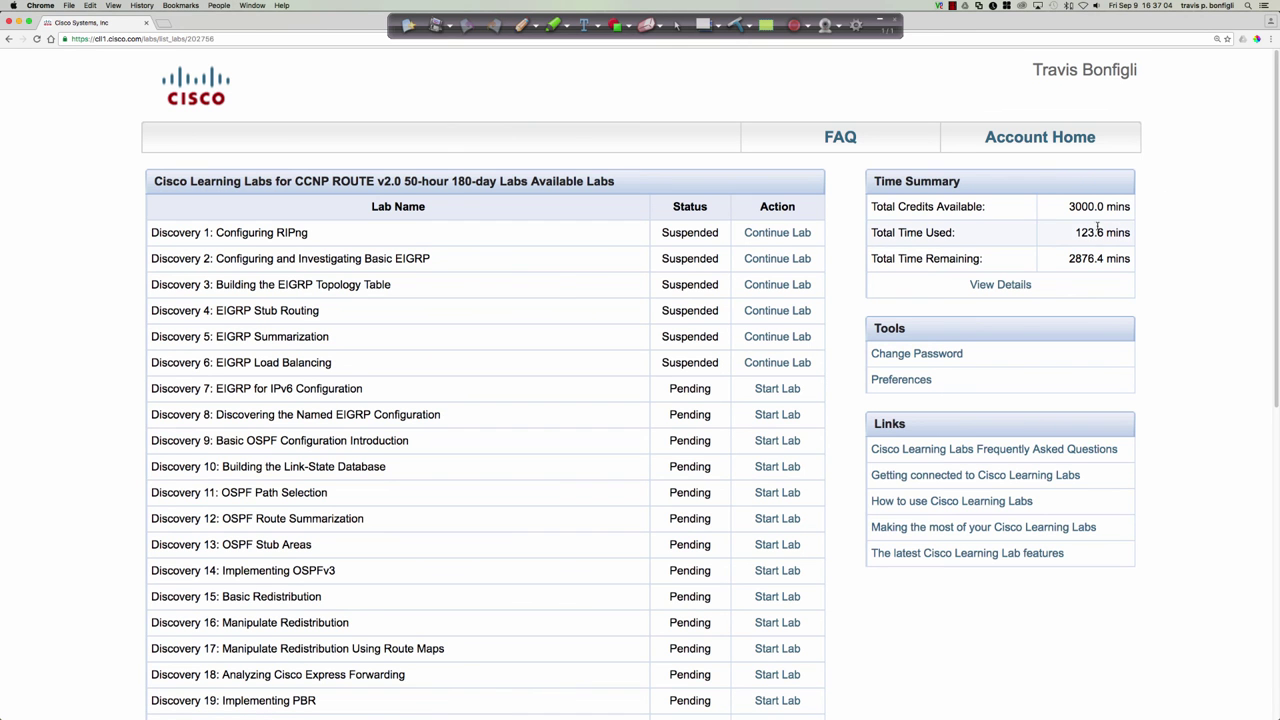
- Check the total time used and total time remaining in the Time Summary of the CCNP ROUTE labs
drag(1076, 232, 1131, 232)
drag(1069, 258, 1131, 258)
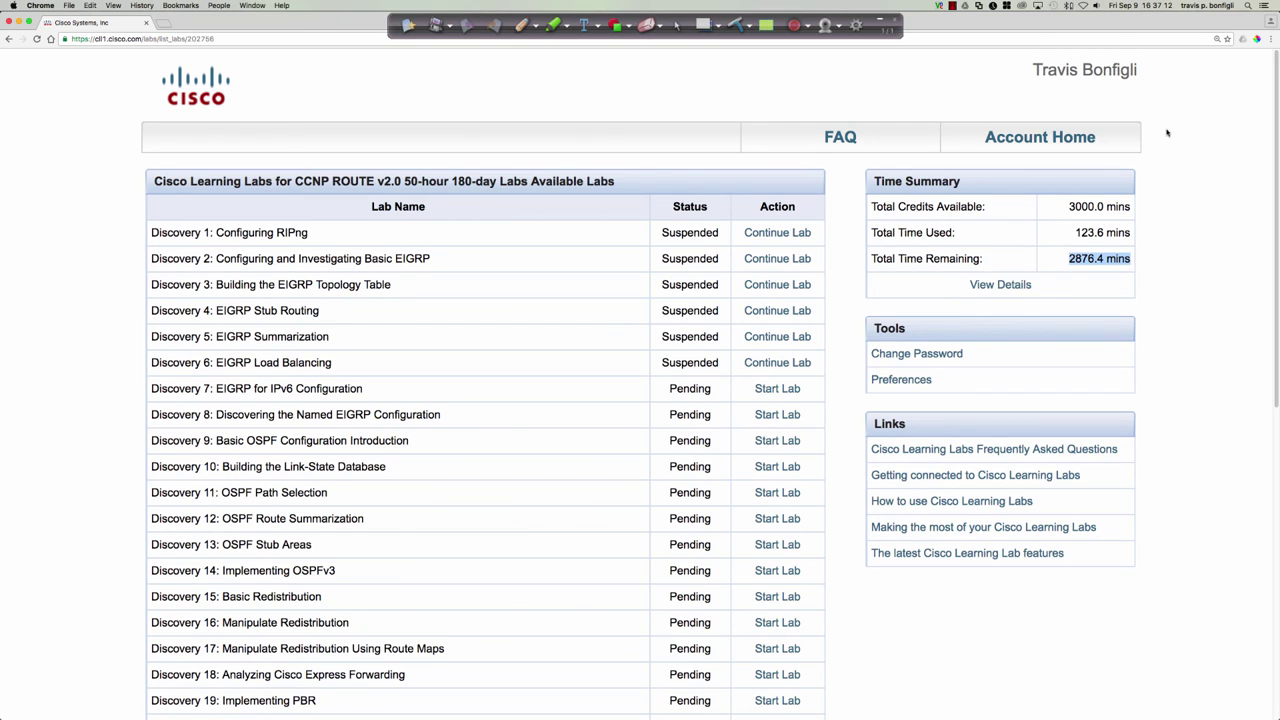
click(1168, 136)
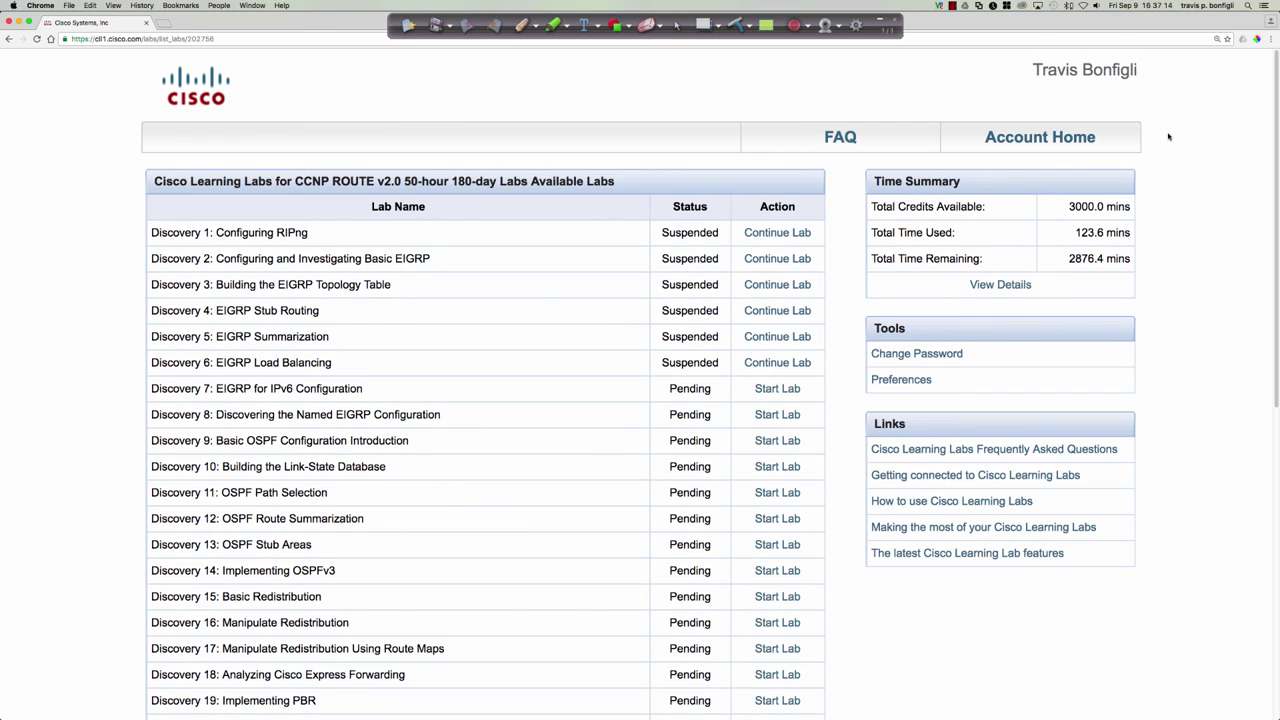